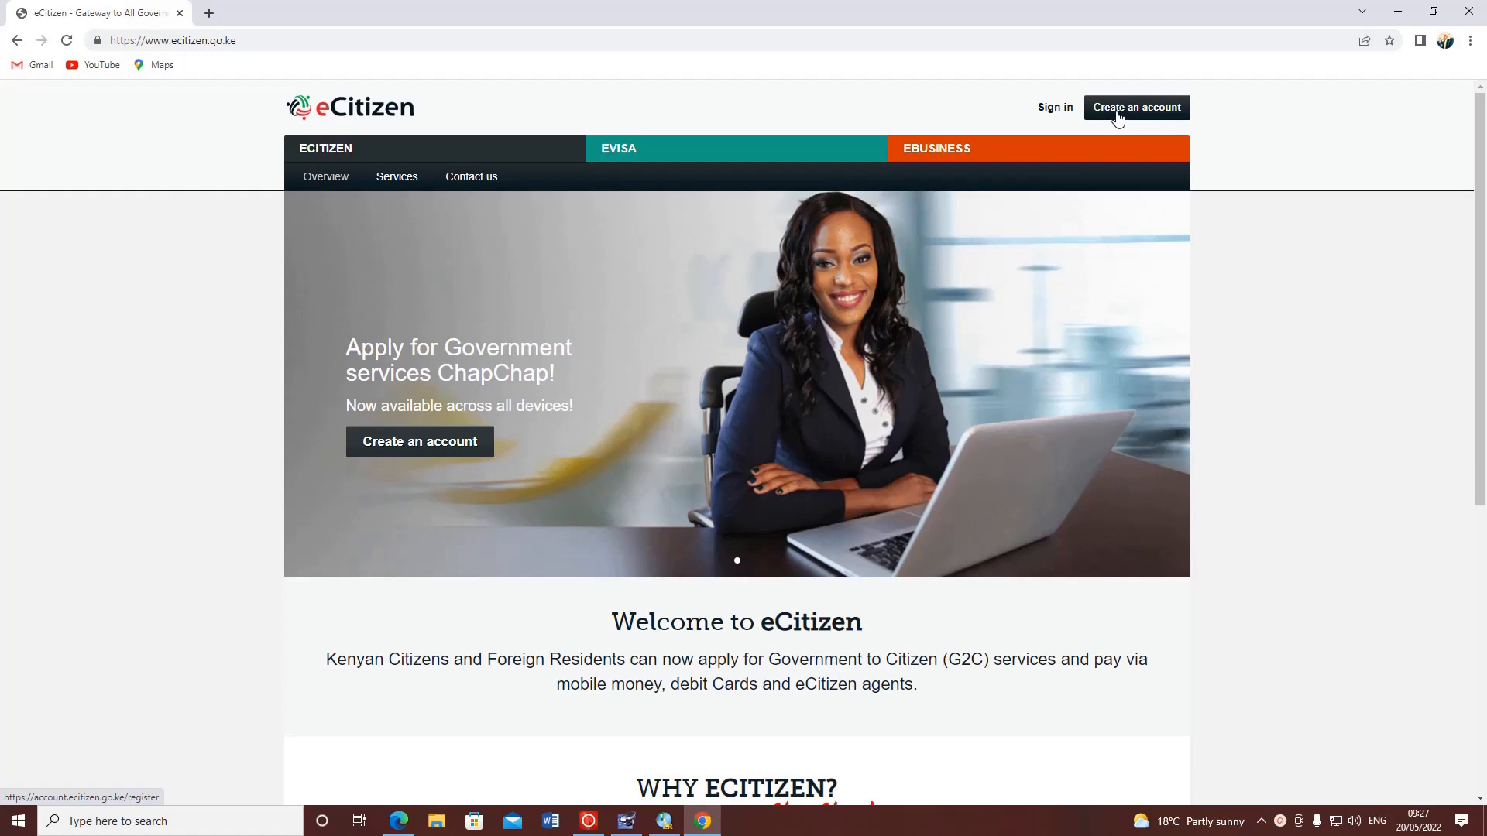
# - Sign in to eCitizen with the applicant's ID number and account password
pyautogui.click(1051, 111)
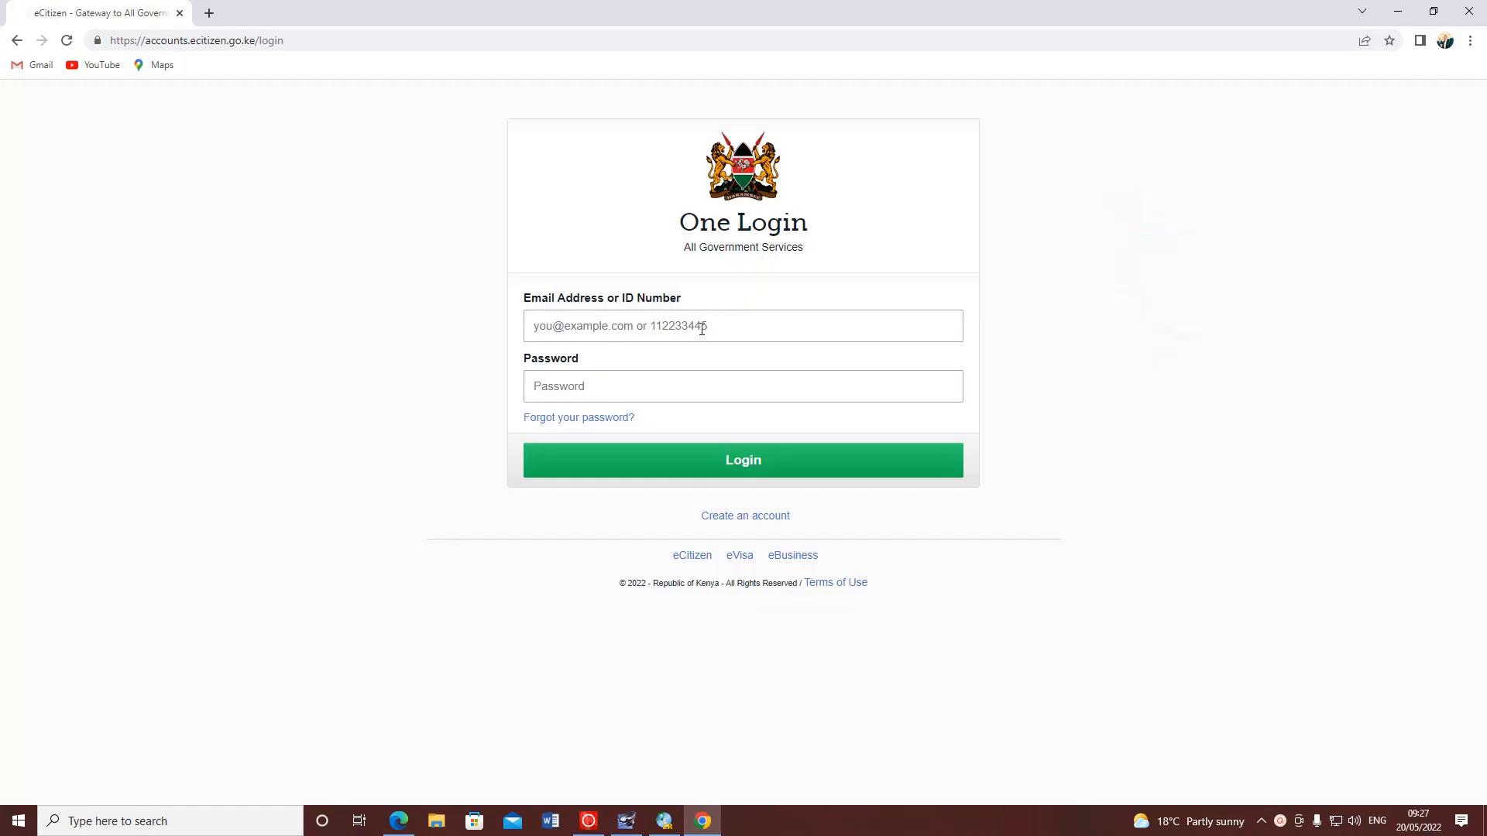
pyautogui.click(702, 329)
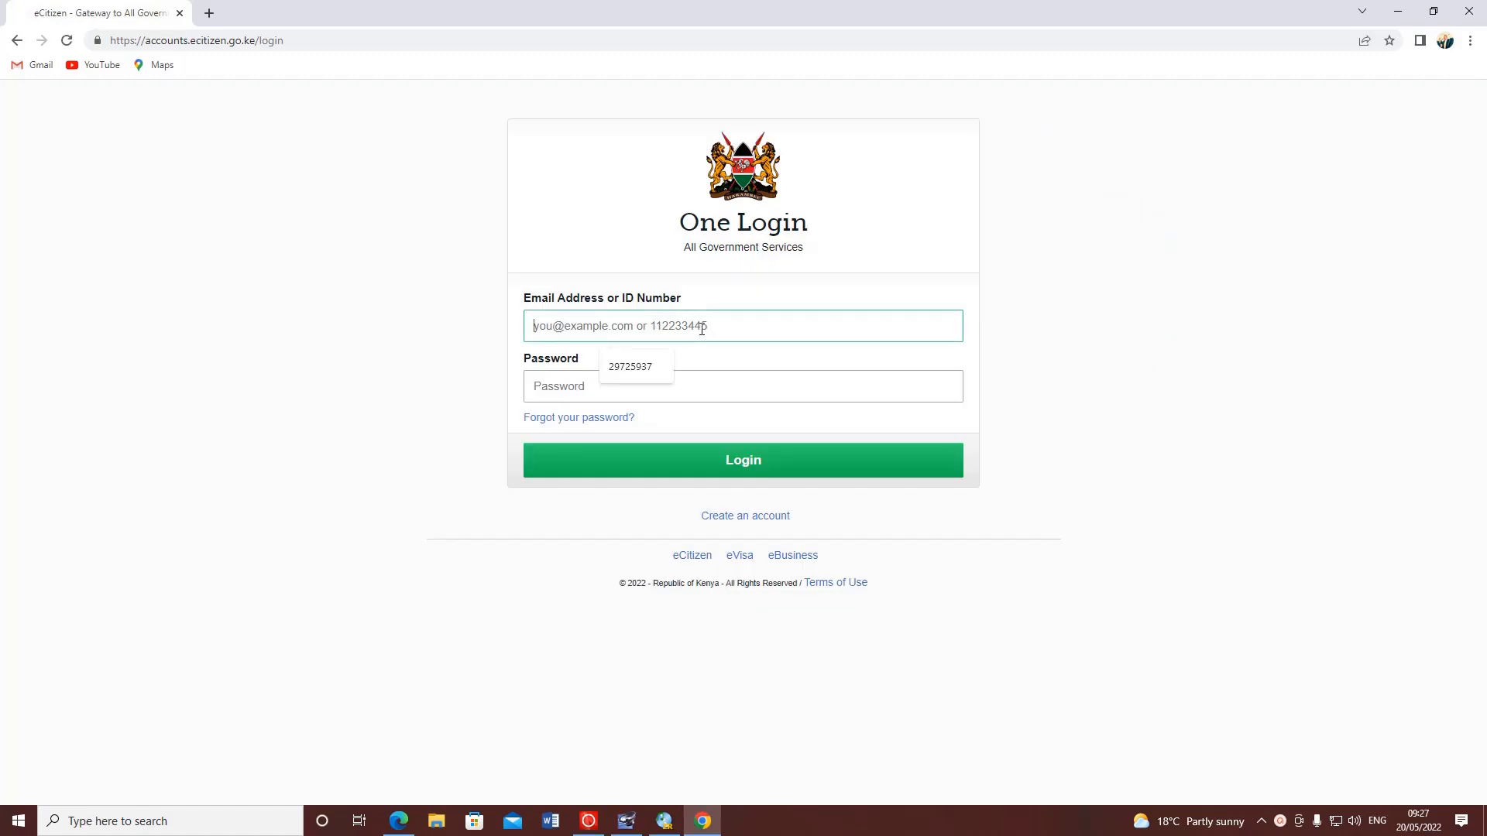
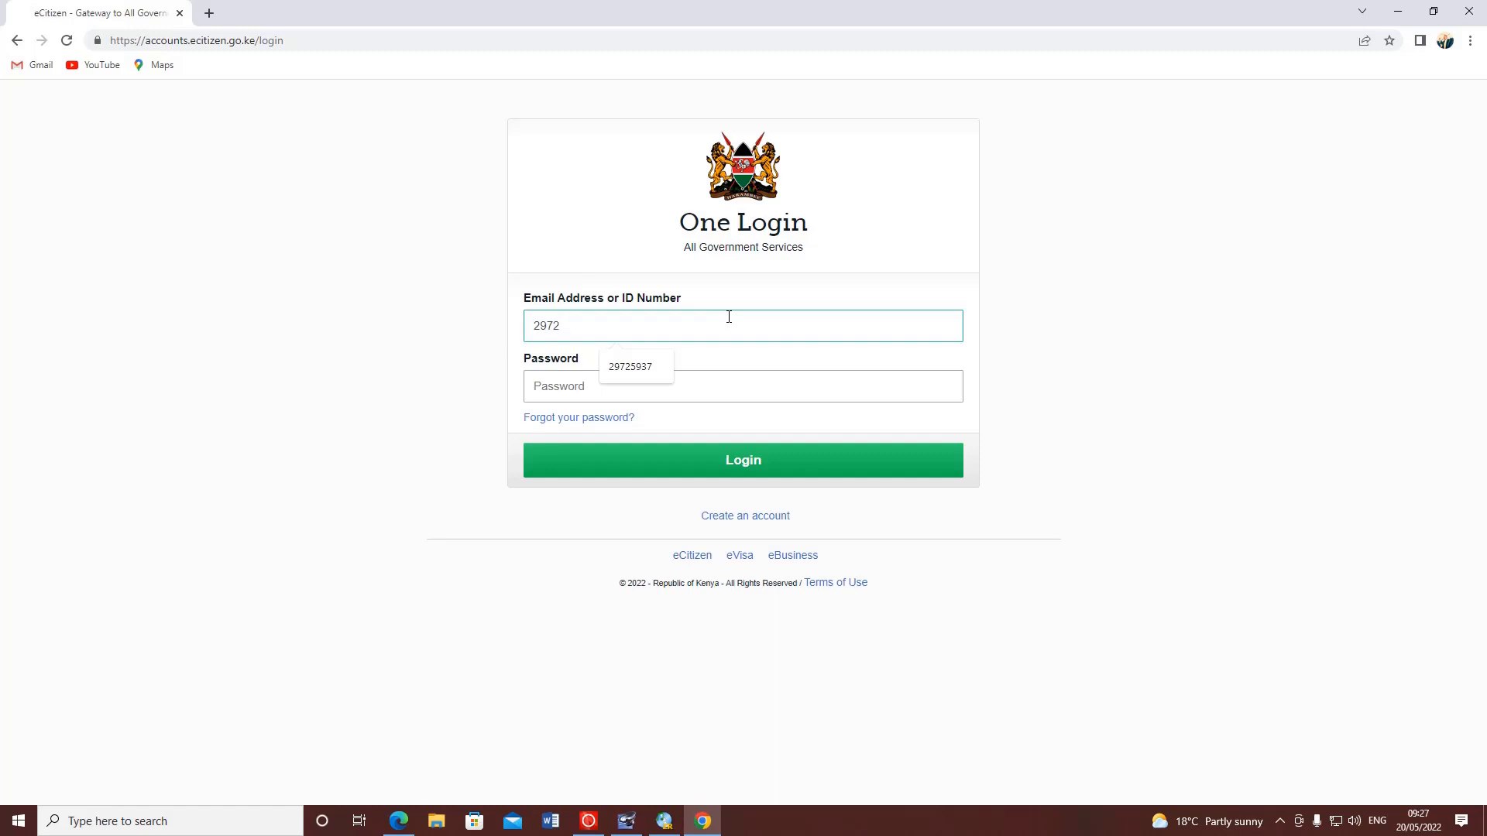
pyautogui.click(618, 387)
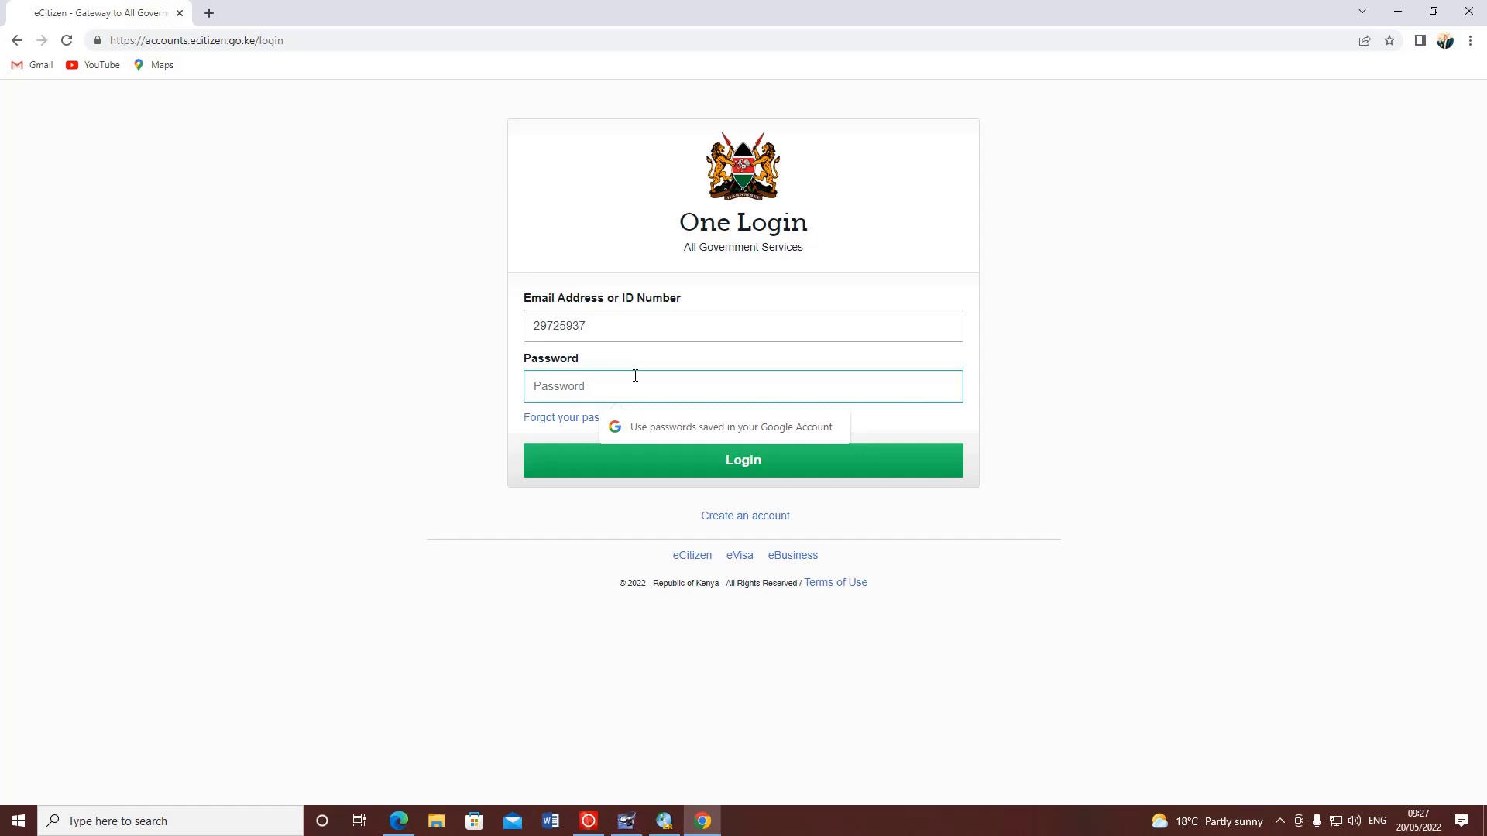
pyautogui.write('•')
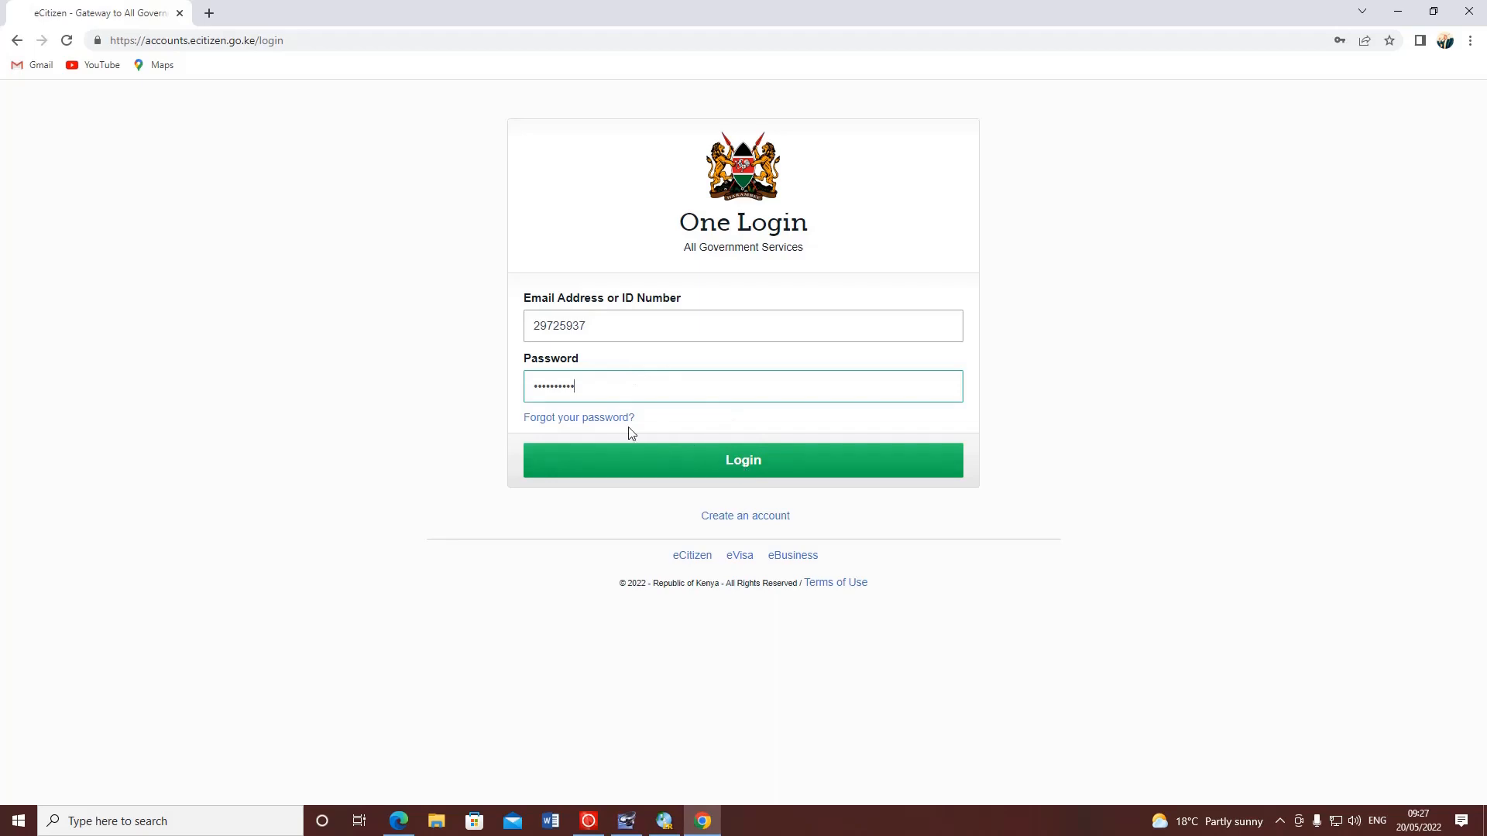
pyautogui.click(724, 465)
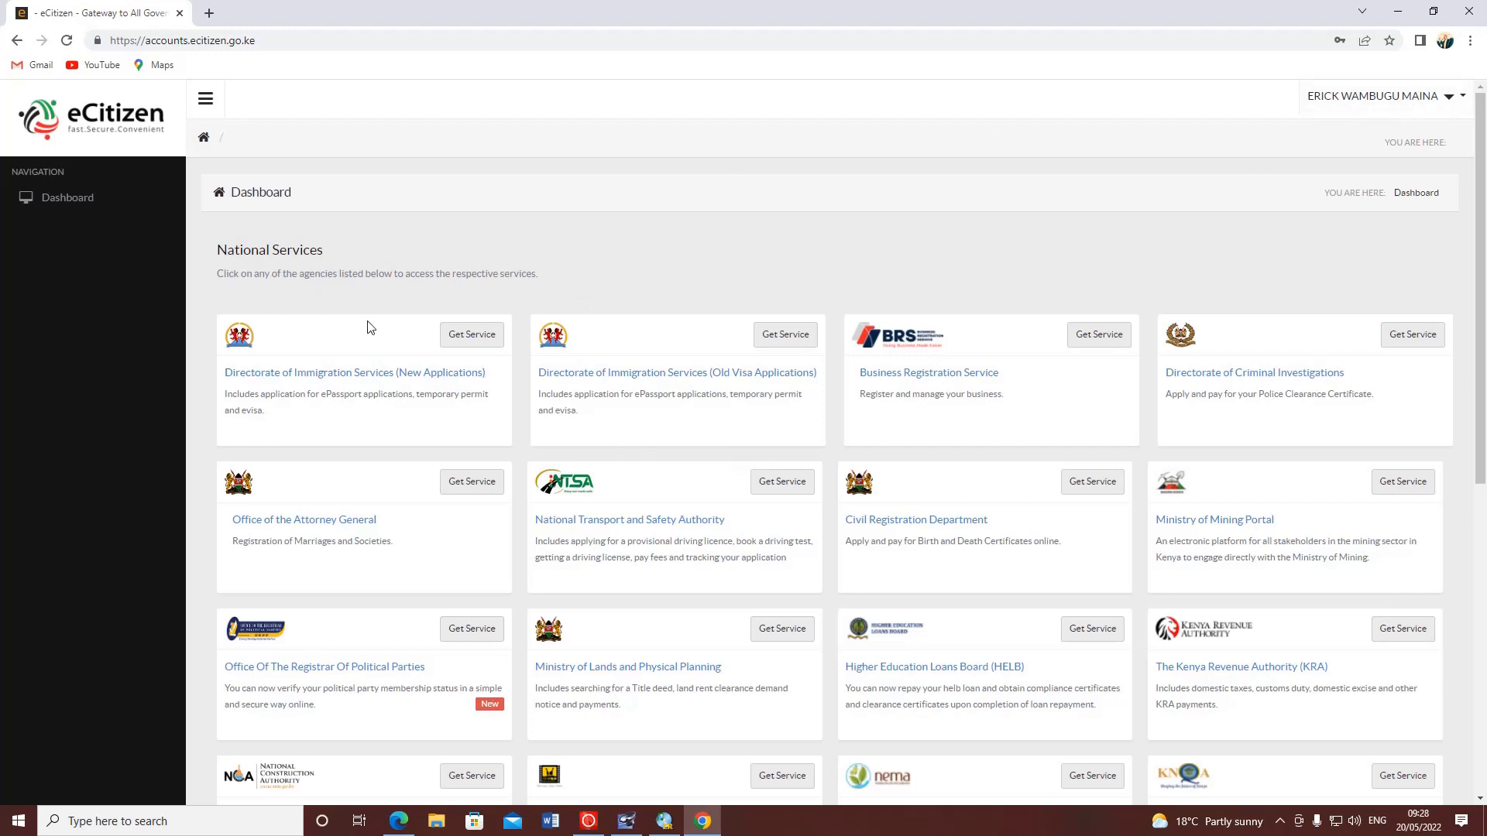
pyautogui.scroll(-1, 368, 327)
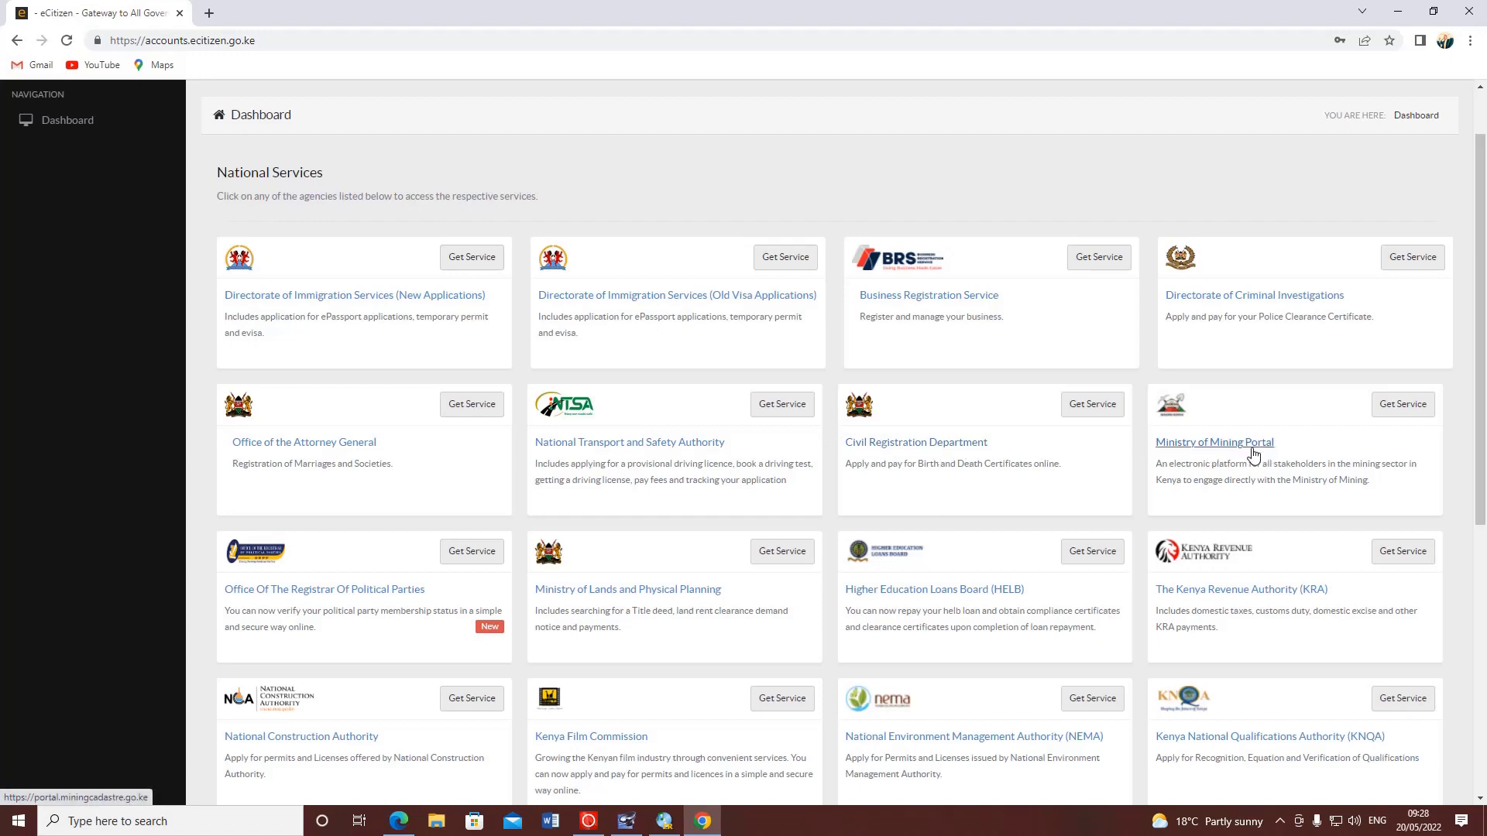
pyautogui.scroll(-1, 527, 480)
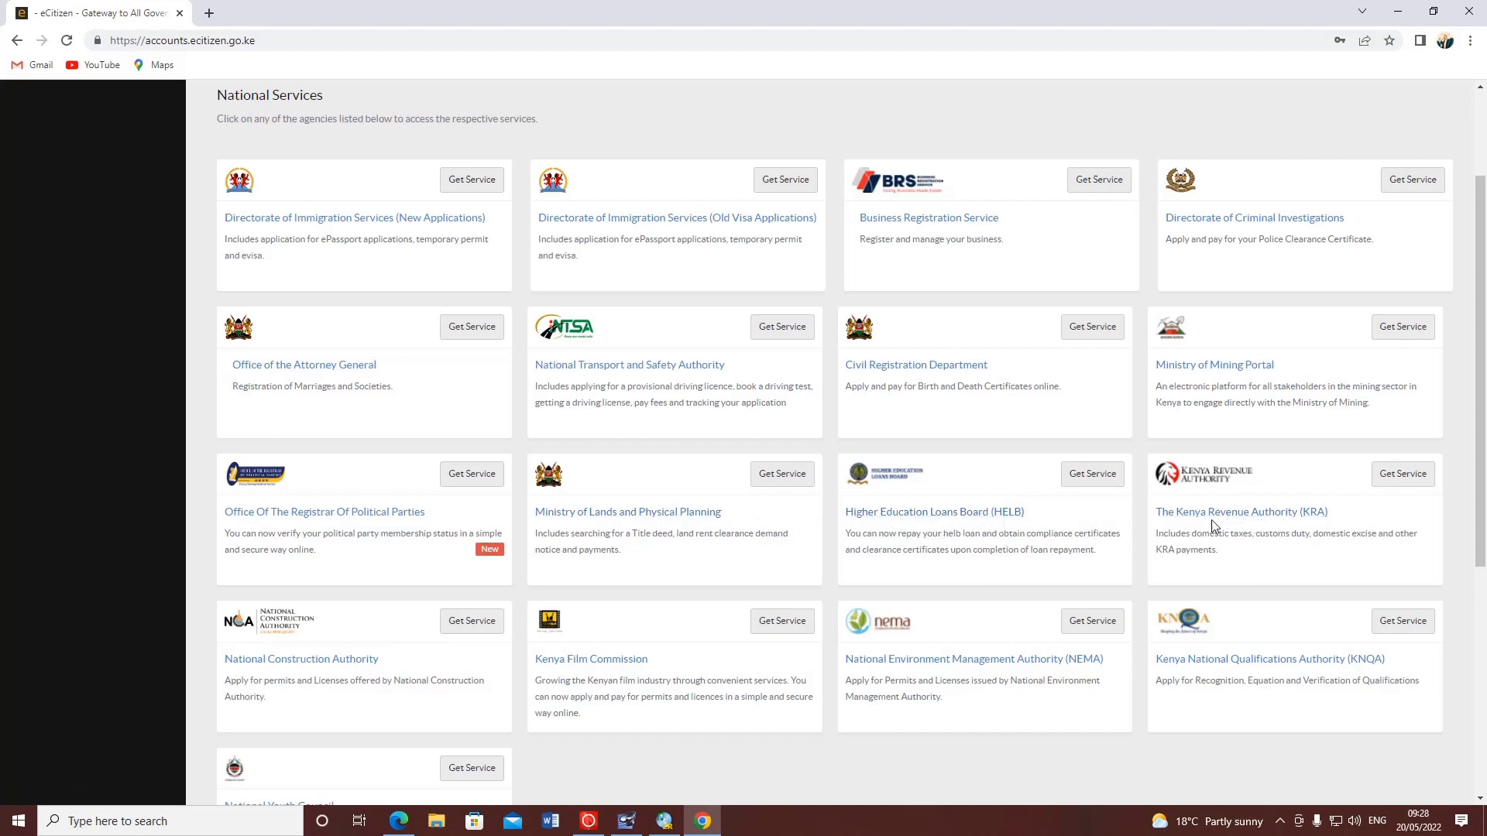
pyautogui.scroll(-1, 1243, 515)
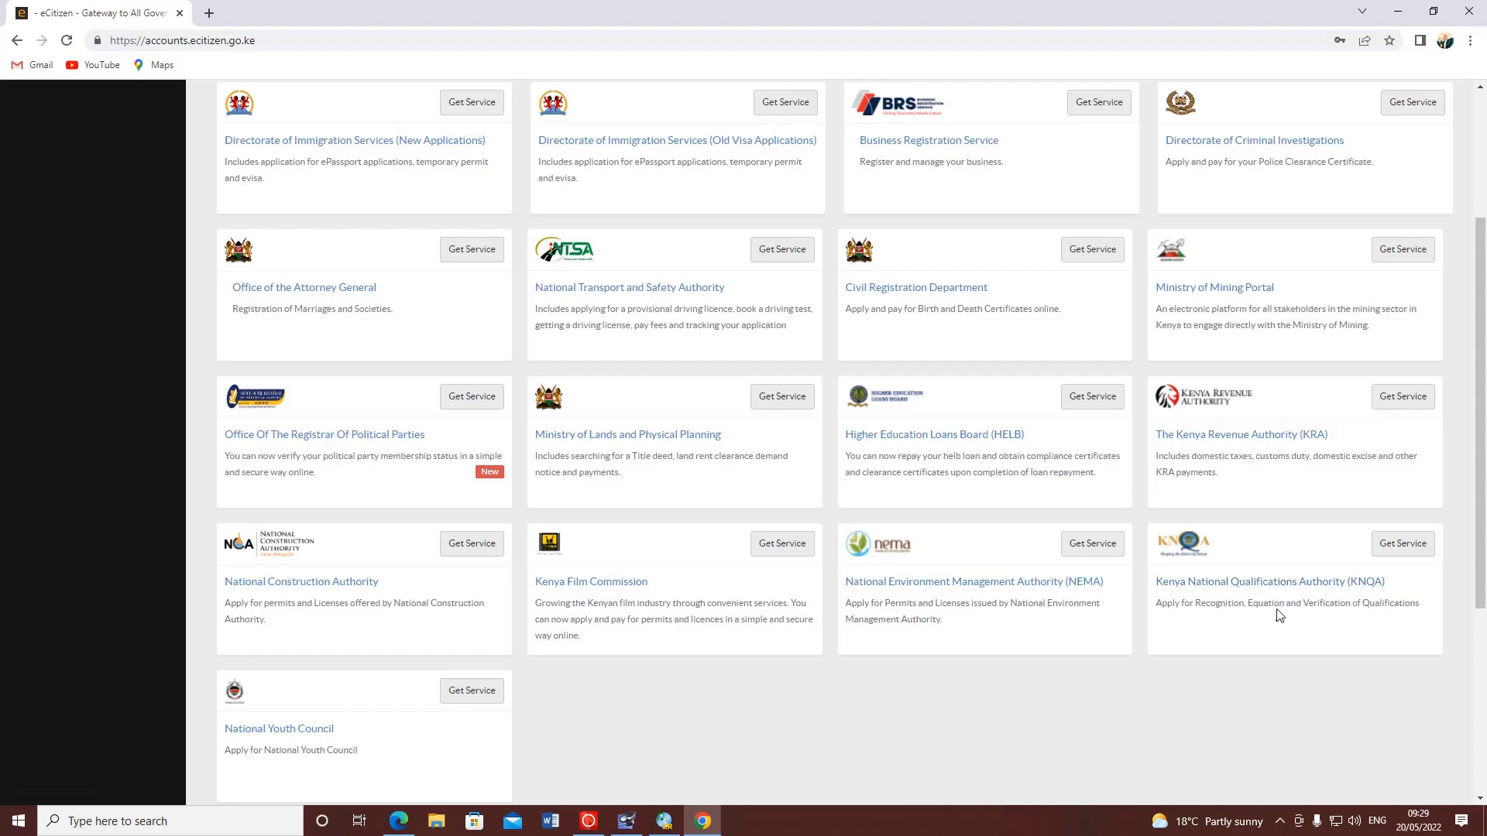
pyautogui.scroll(-3, 601, 554)
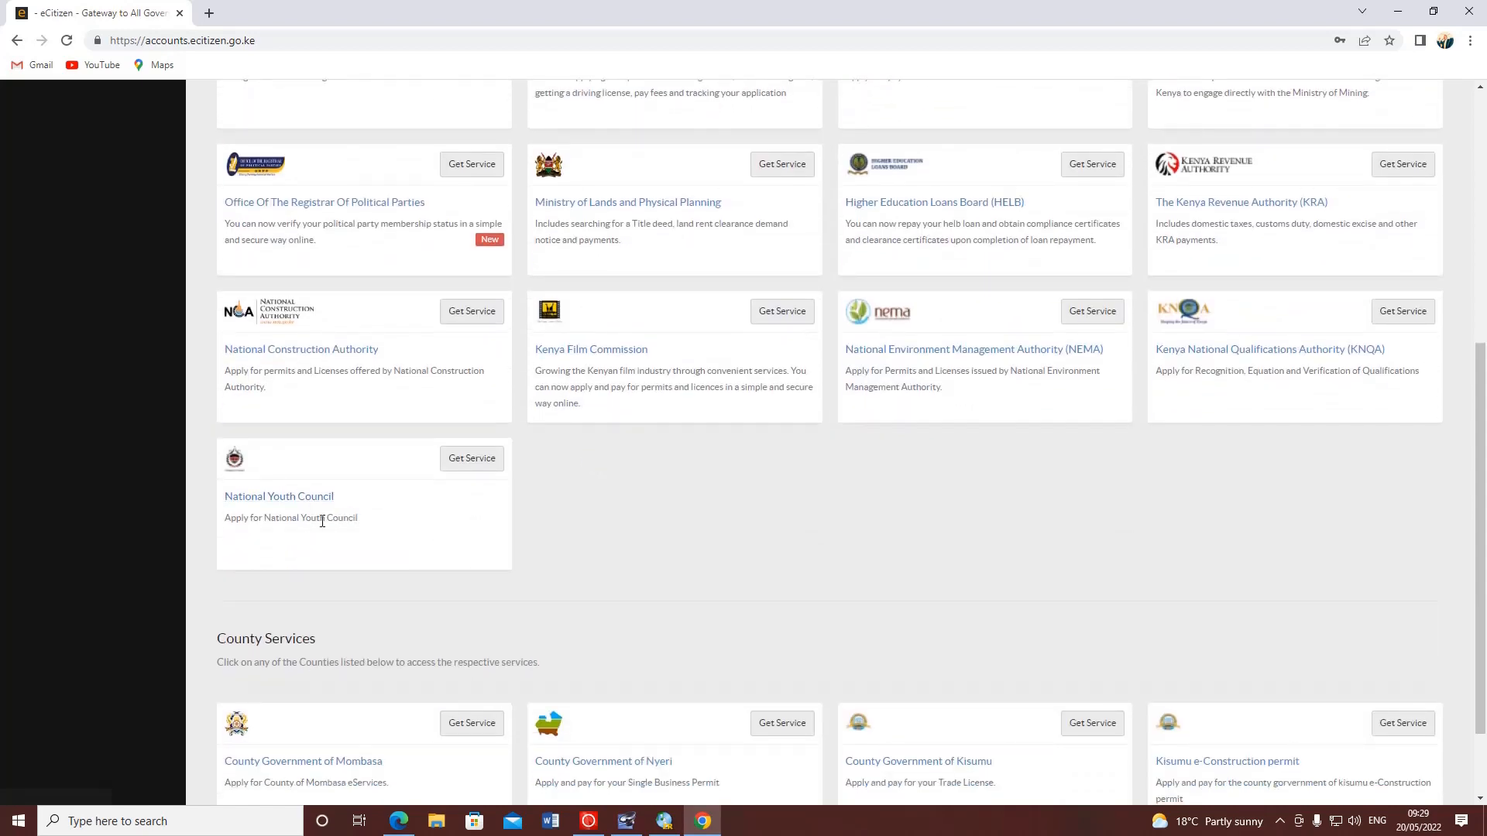
pyautogui.scroll(-1, 340, 511)
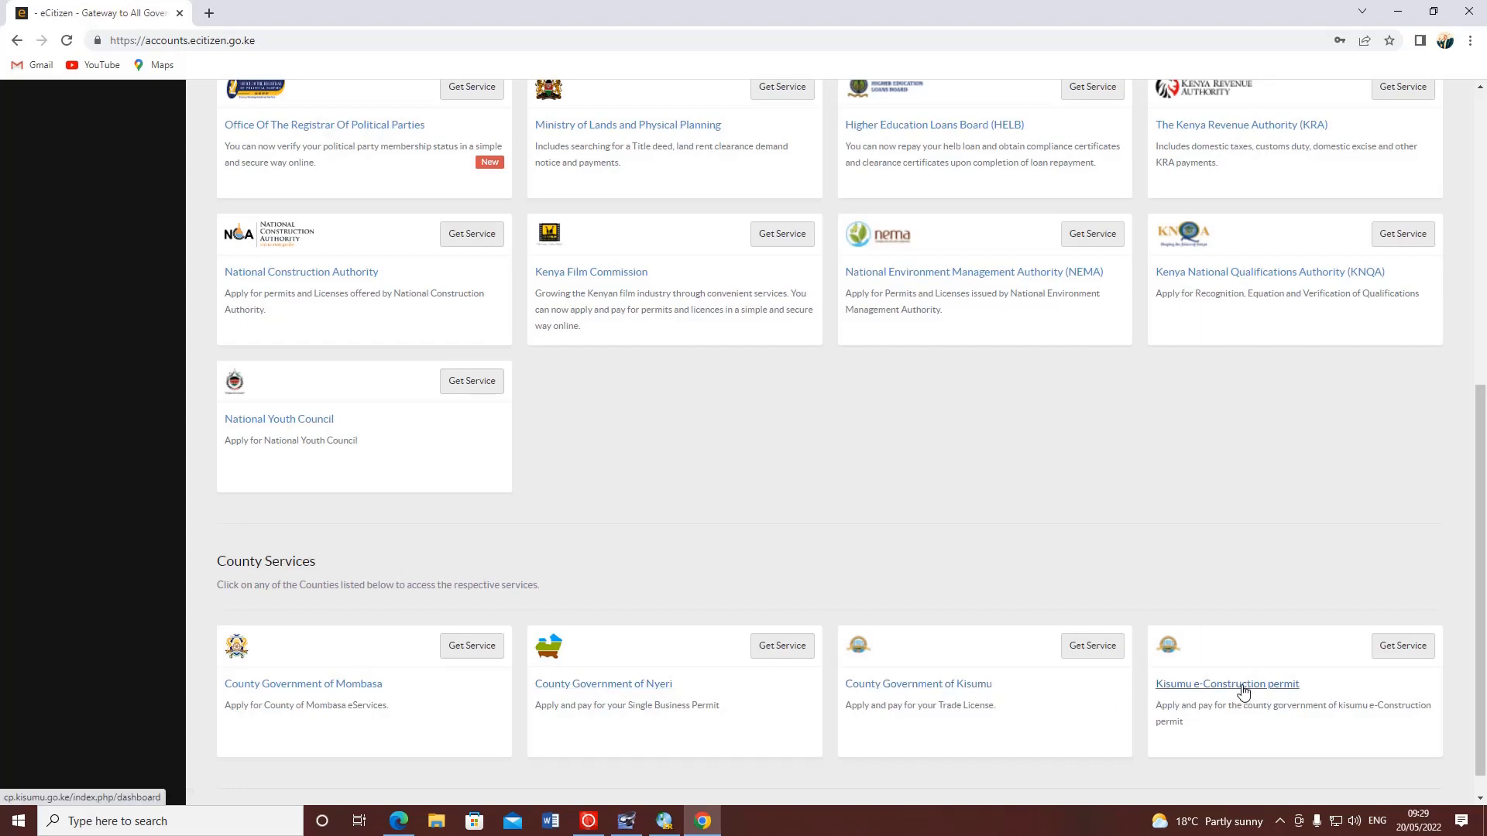
pyautogui.scroll(7, 890, 650)
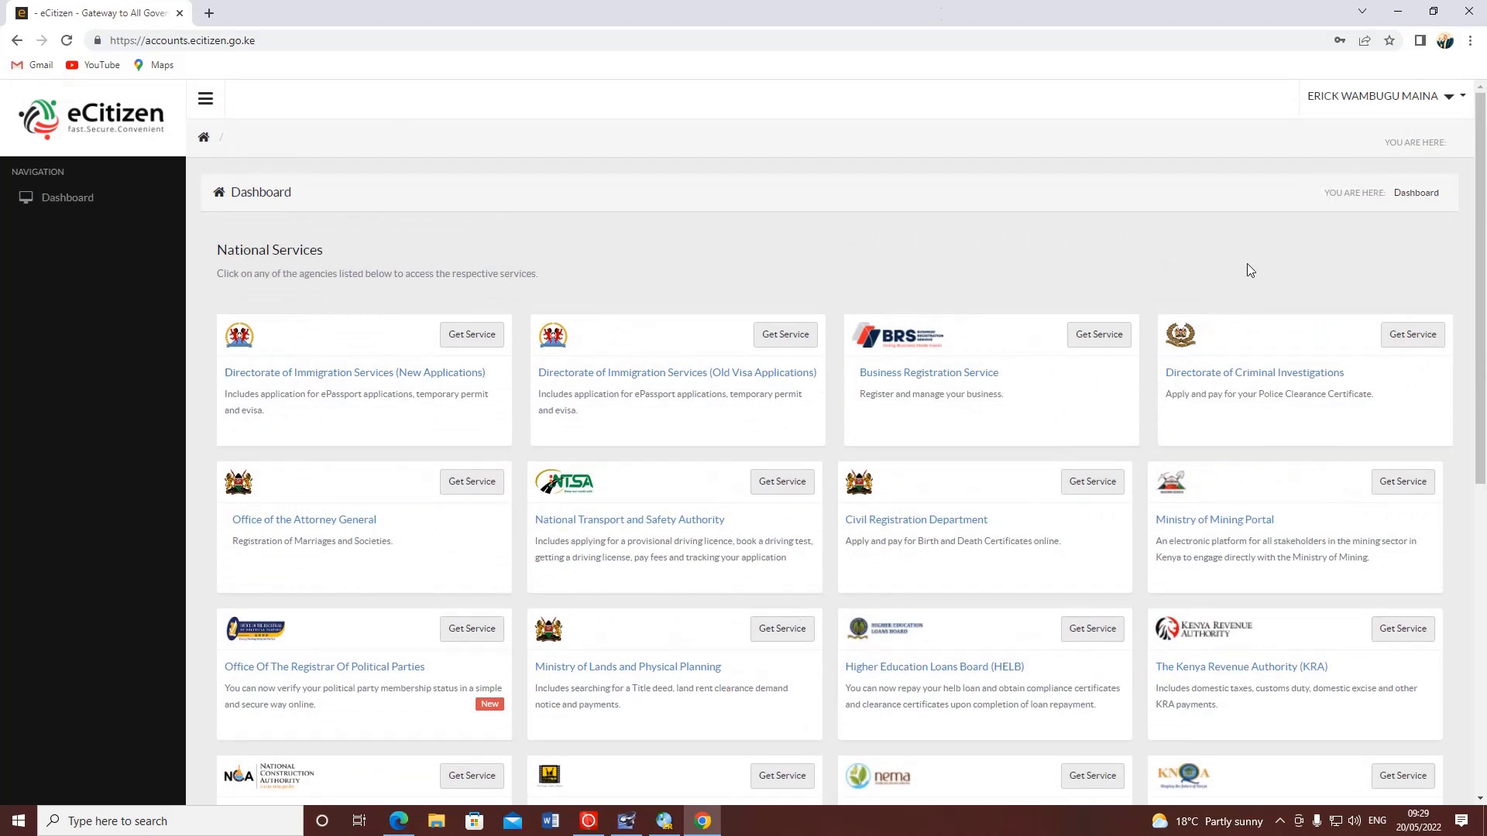
# - Open Directorate of Immigration Services (New Applications) and scroll through its Our Services list and back
pyautogui.click(348, 379)
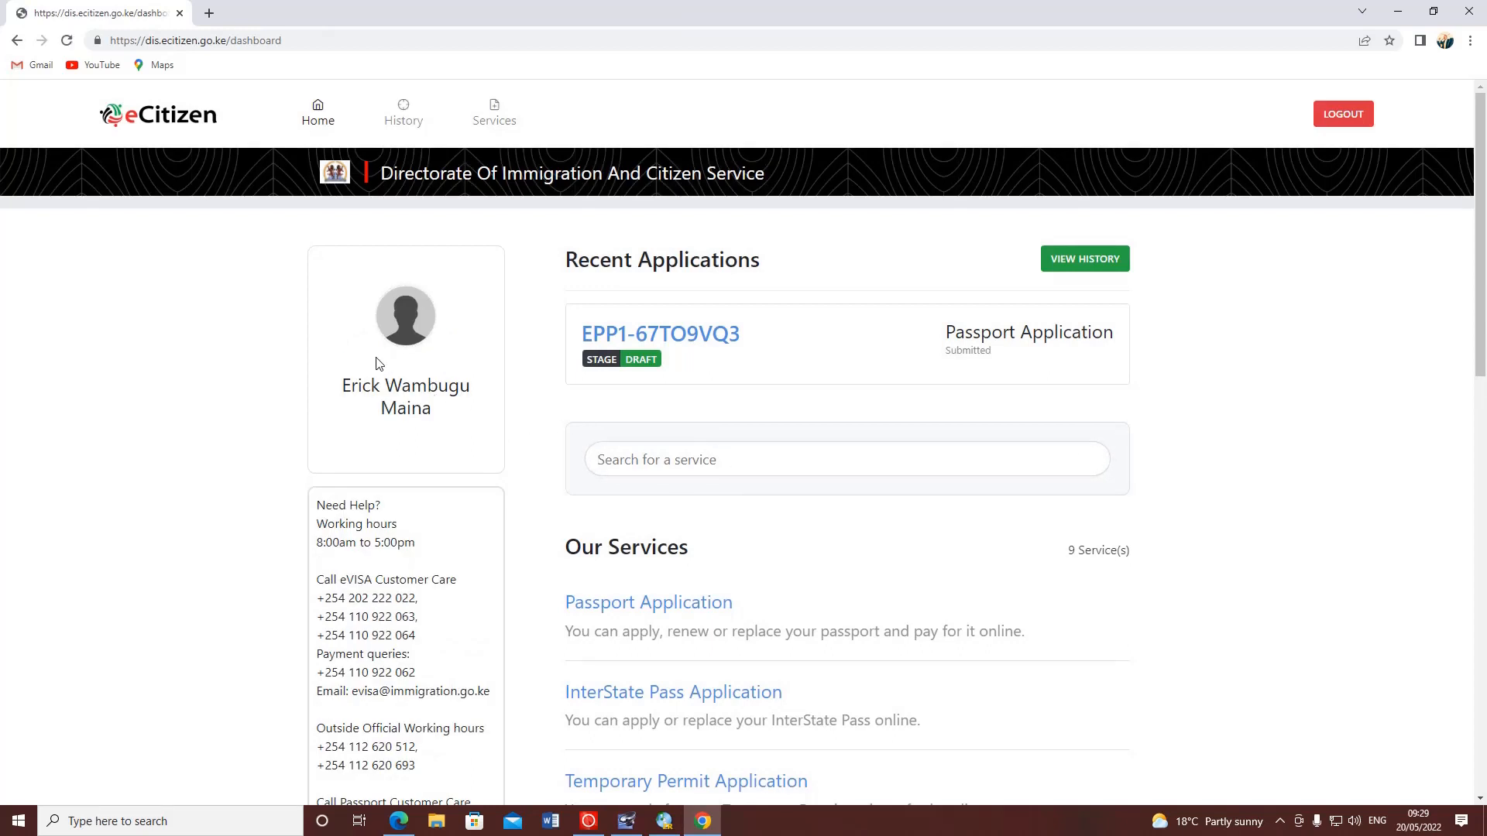
pyautogui.scroll(-2, 301, 379)
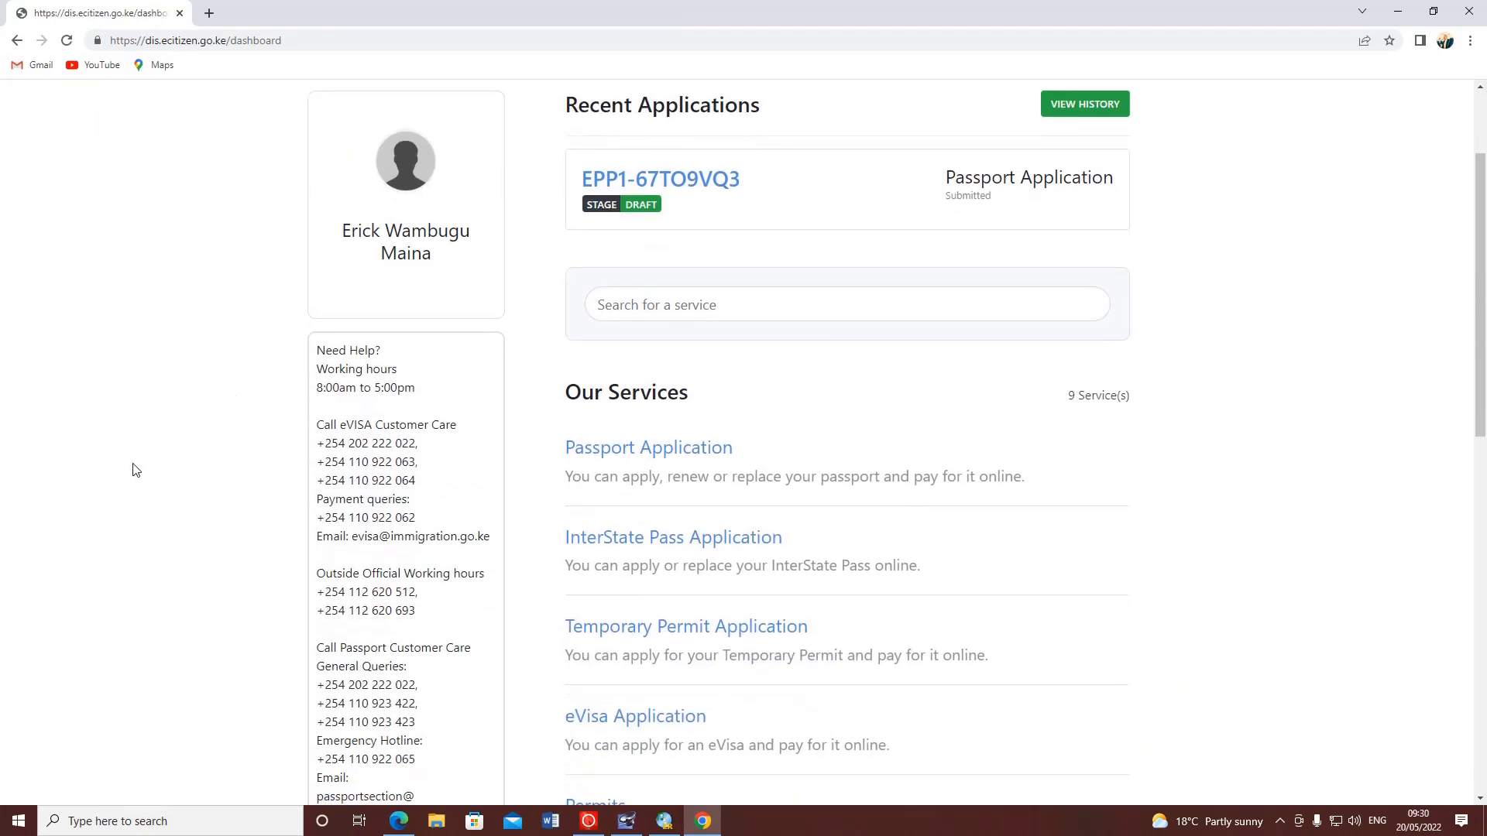
pyautogui.scroll(-1, 133, 461)
pyautogui.scroll(2, 130, 449)
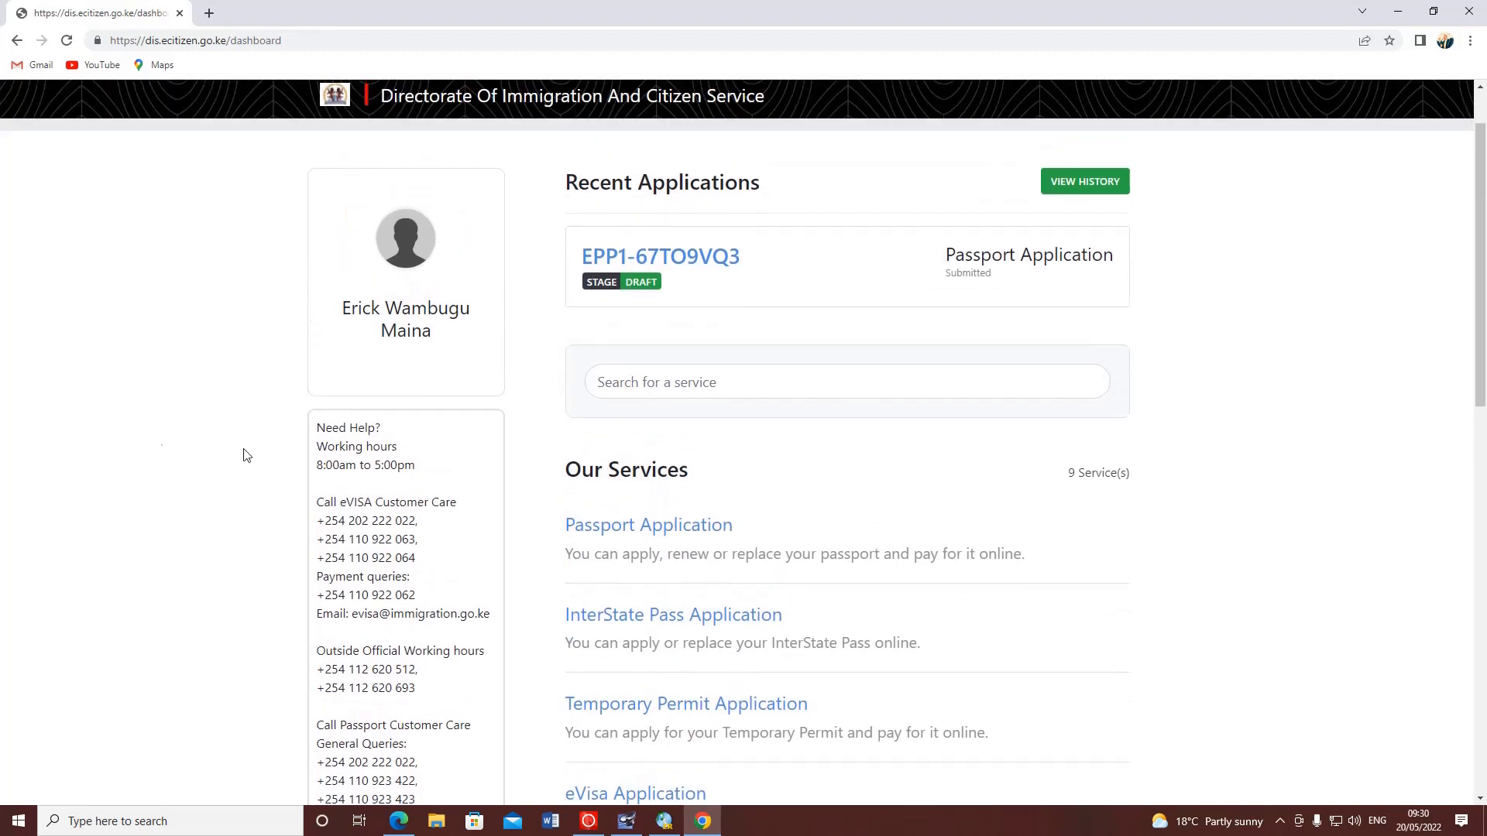
pyautogui.scroll(-2, 658, 473)
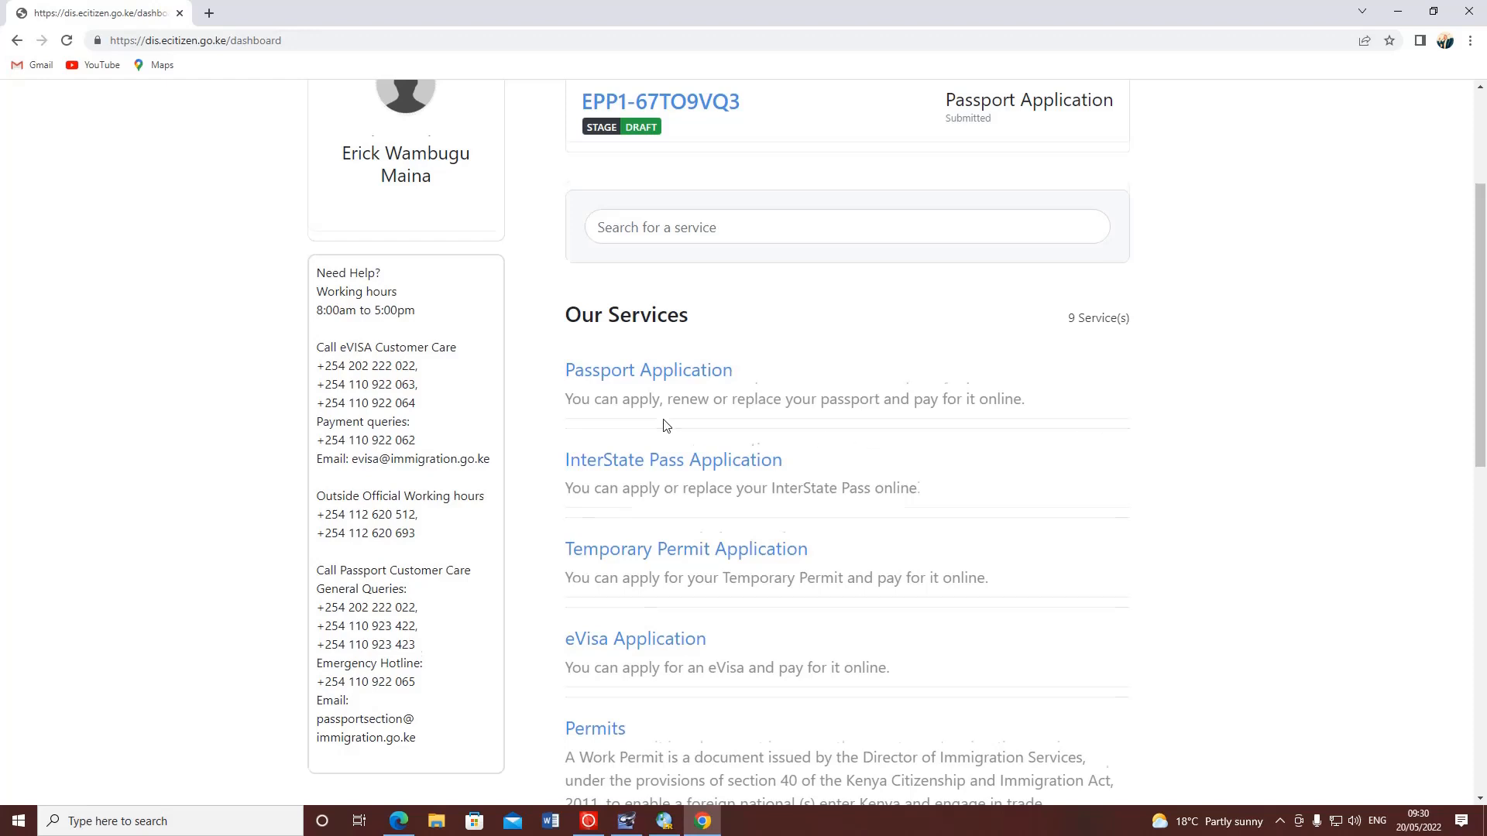
pyautogui.scroll(-2, 664, 425)
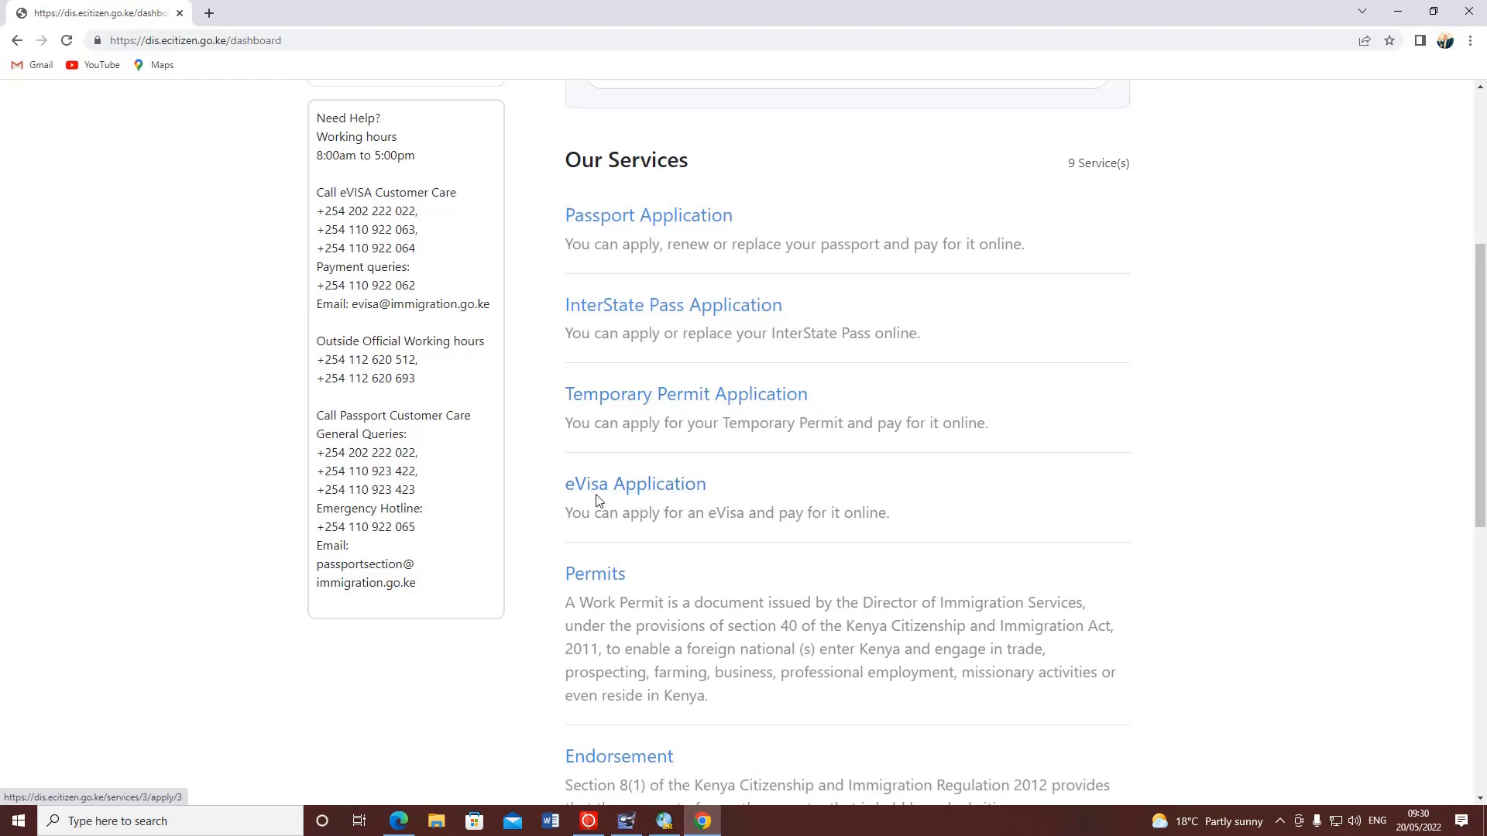
pyautogui.scroll(-1, 623, 500)
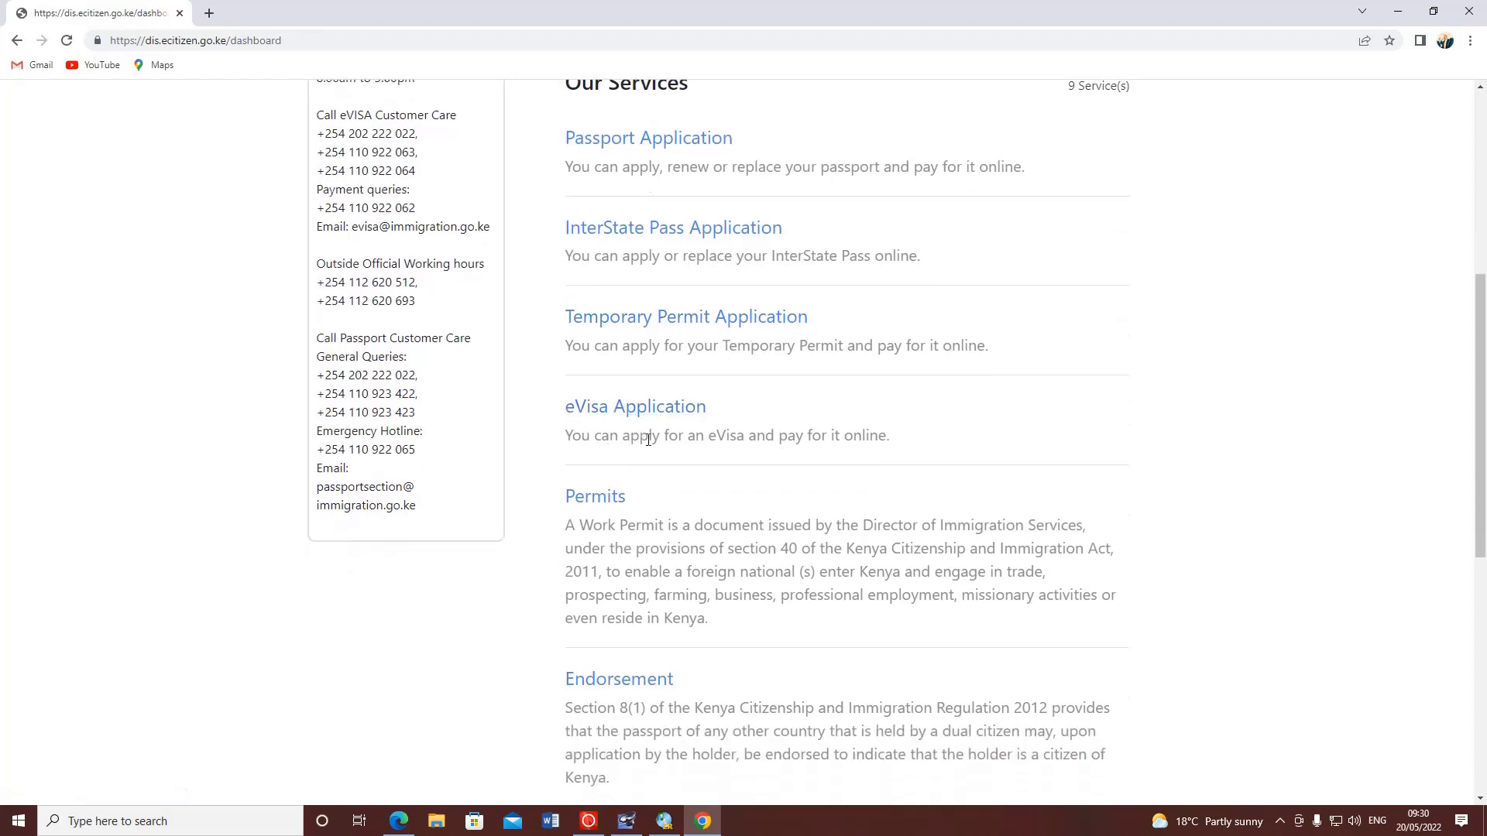
pyautogui.scroll(-2, 723, 430)
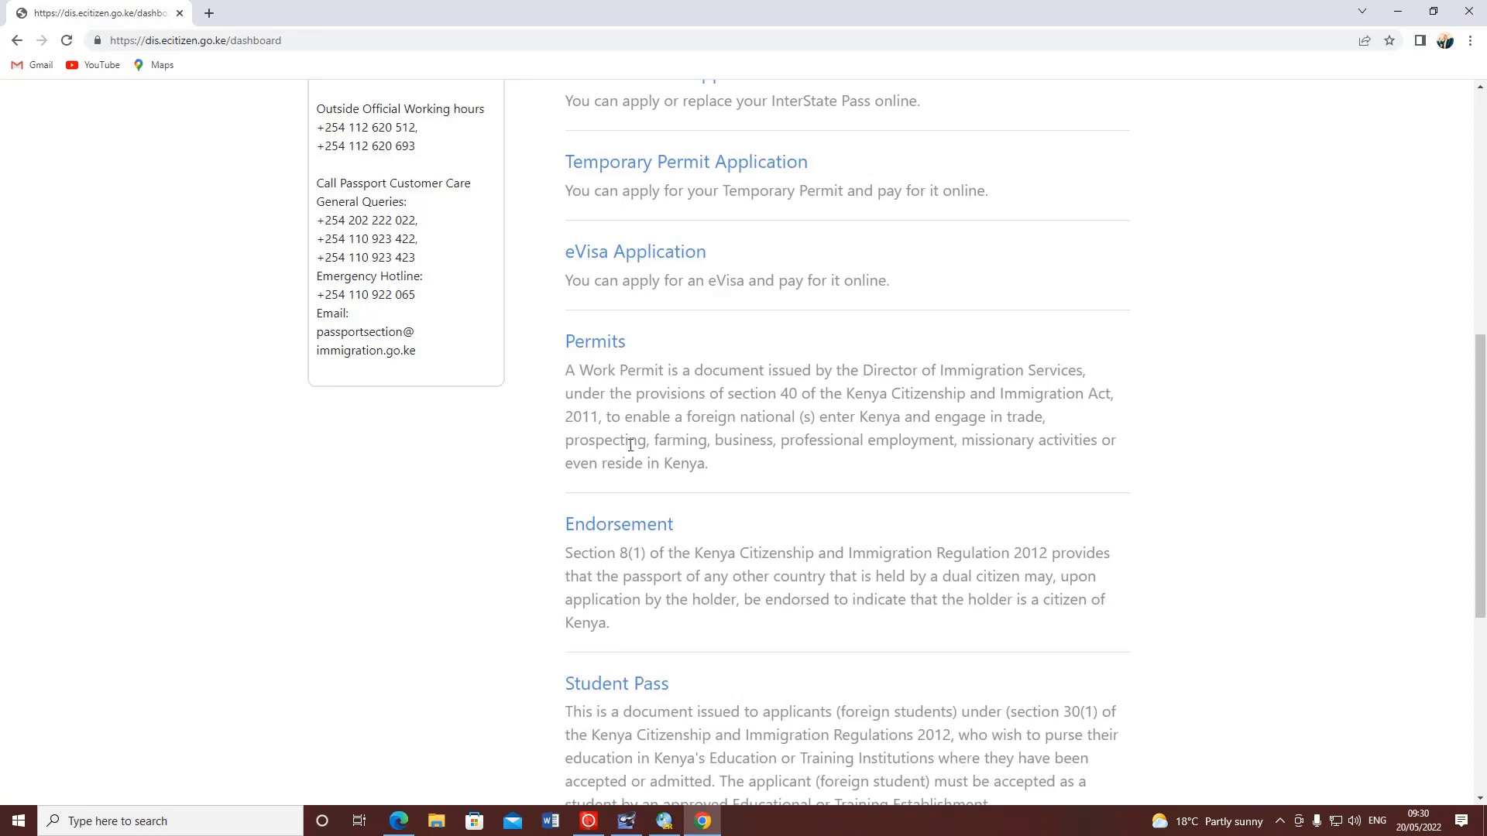
pyautogui.scroll(-2, 638, 439)
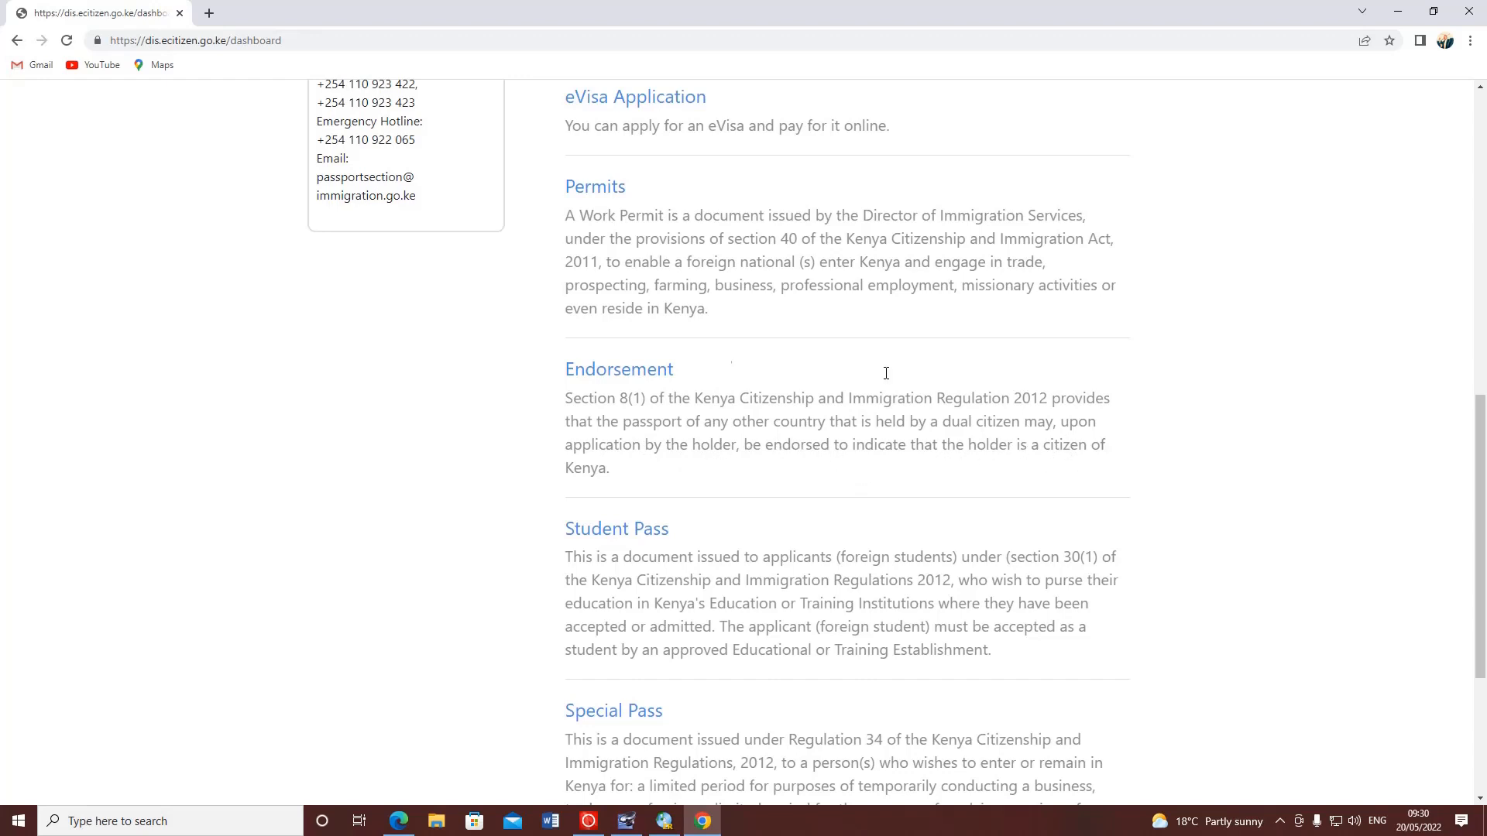
pyautogui.scroll(-3, 701, 358)
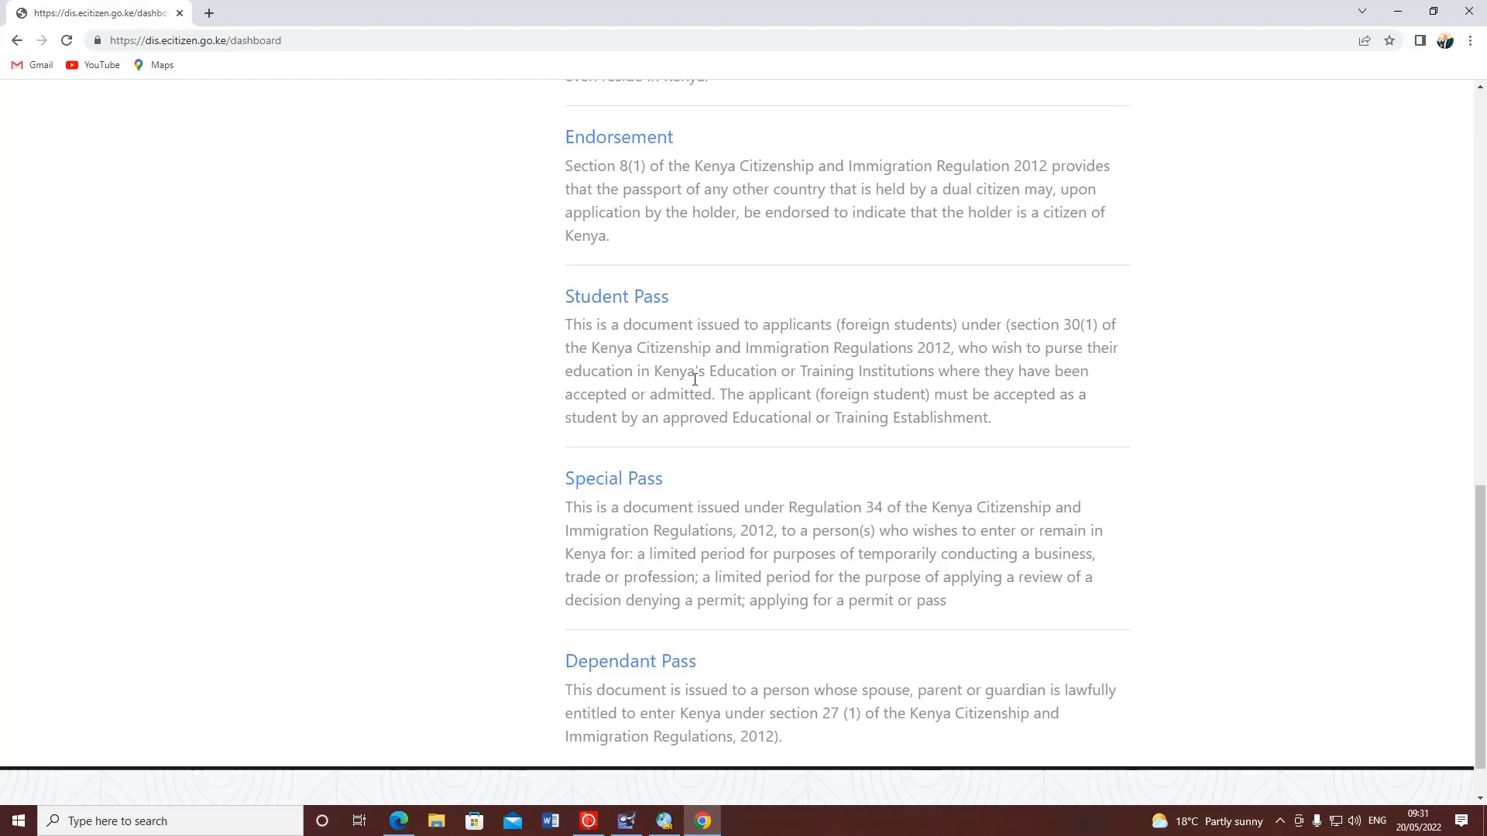
pyautogui.scroll(-1, 736, 348)
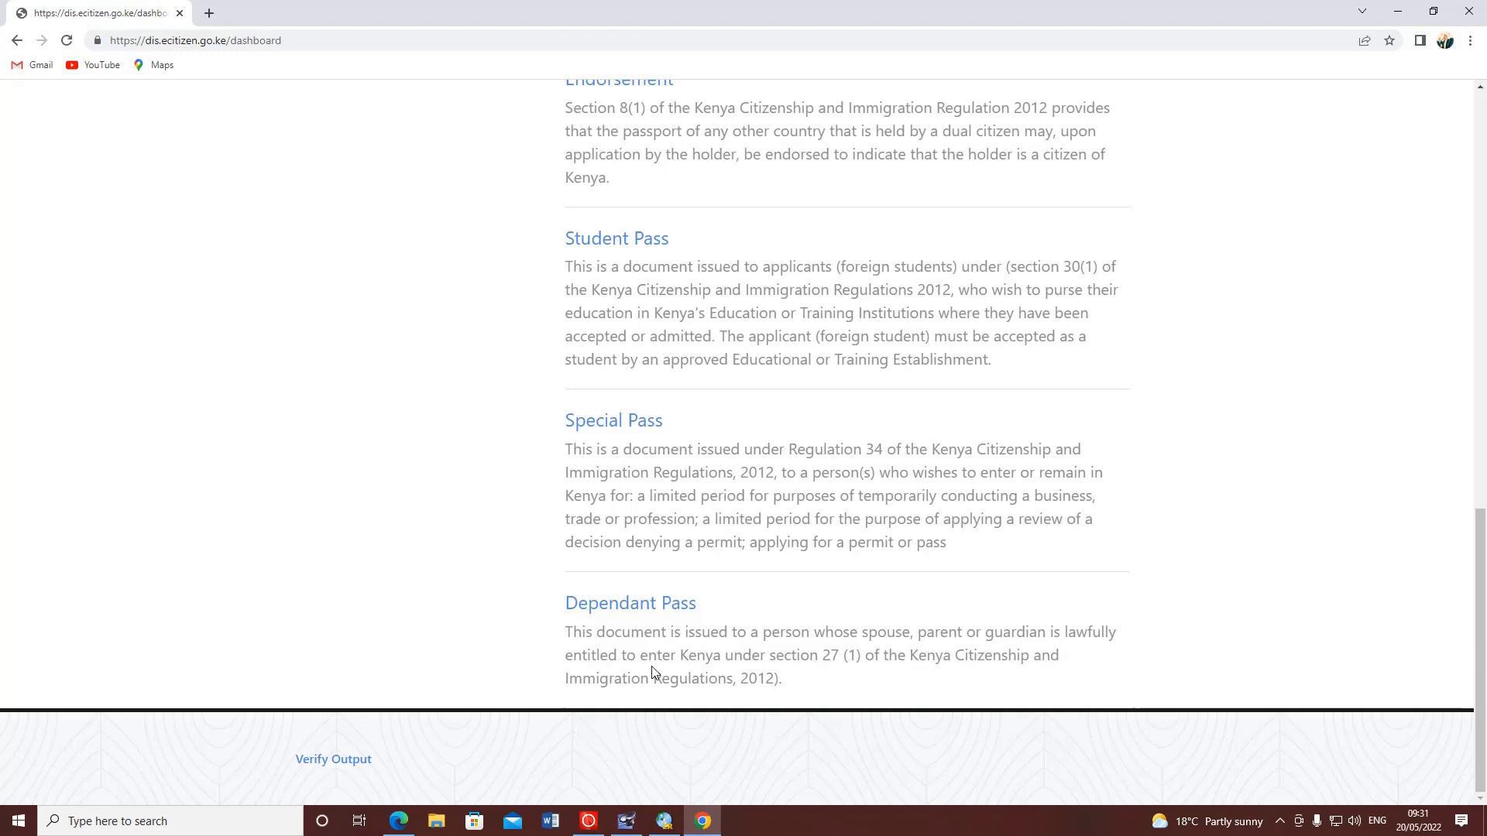
pyautogui.scroll(12, 1108, 588)
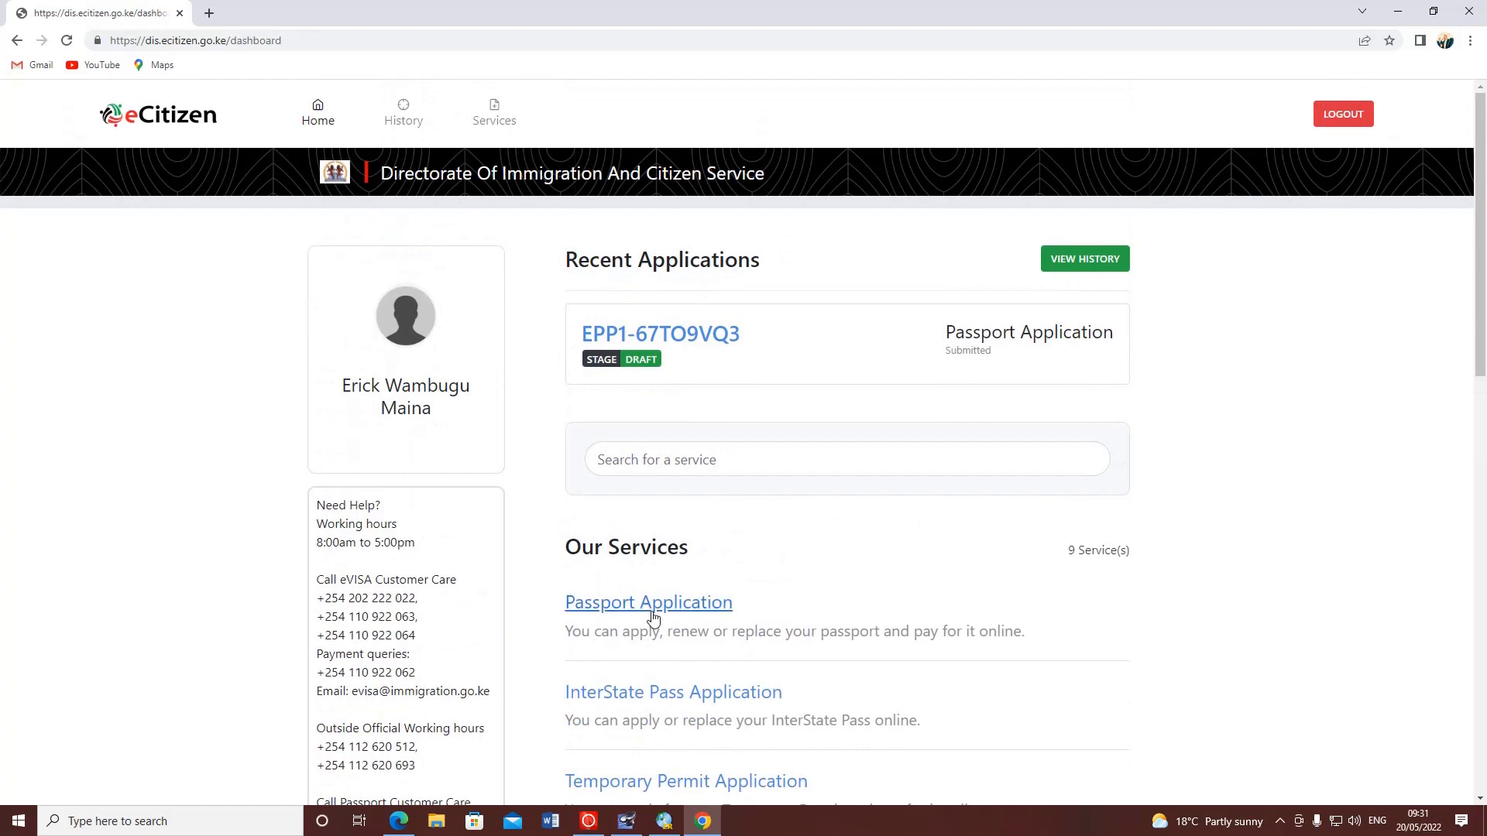
# - Start a new Passport Application and set Passport Owner to Your Application on the Category step
pyautogui.click(653, 607)
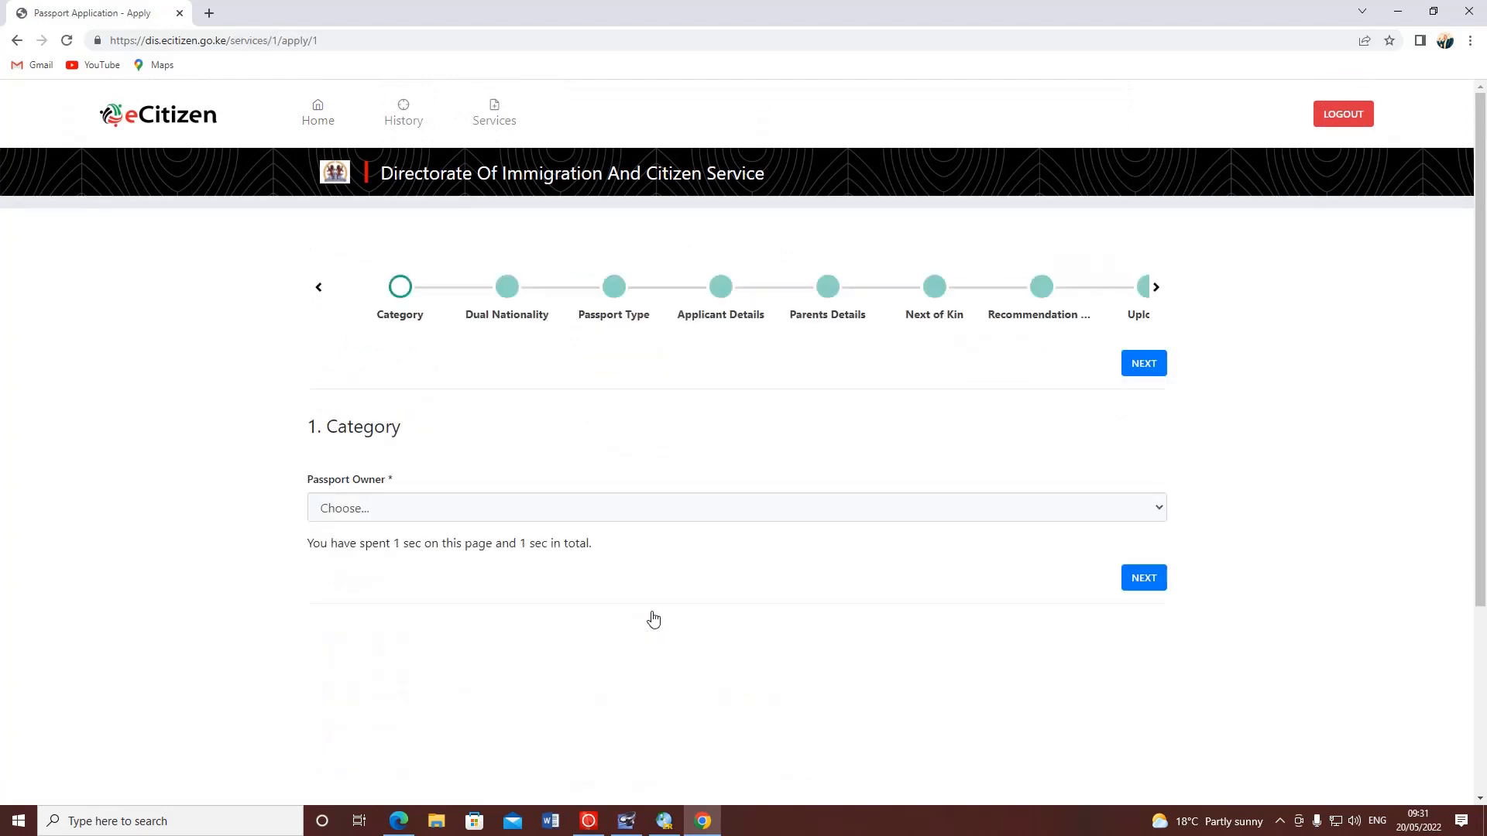
pyautogui.scroll(-2, 651, 607)
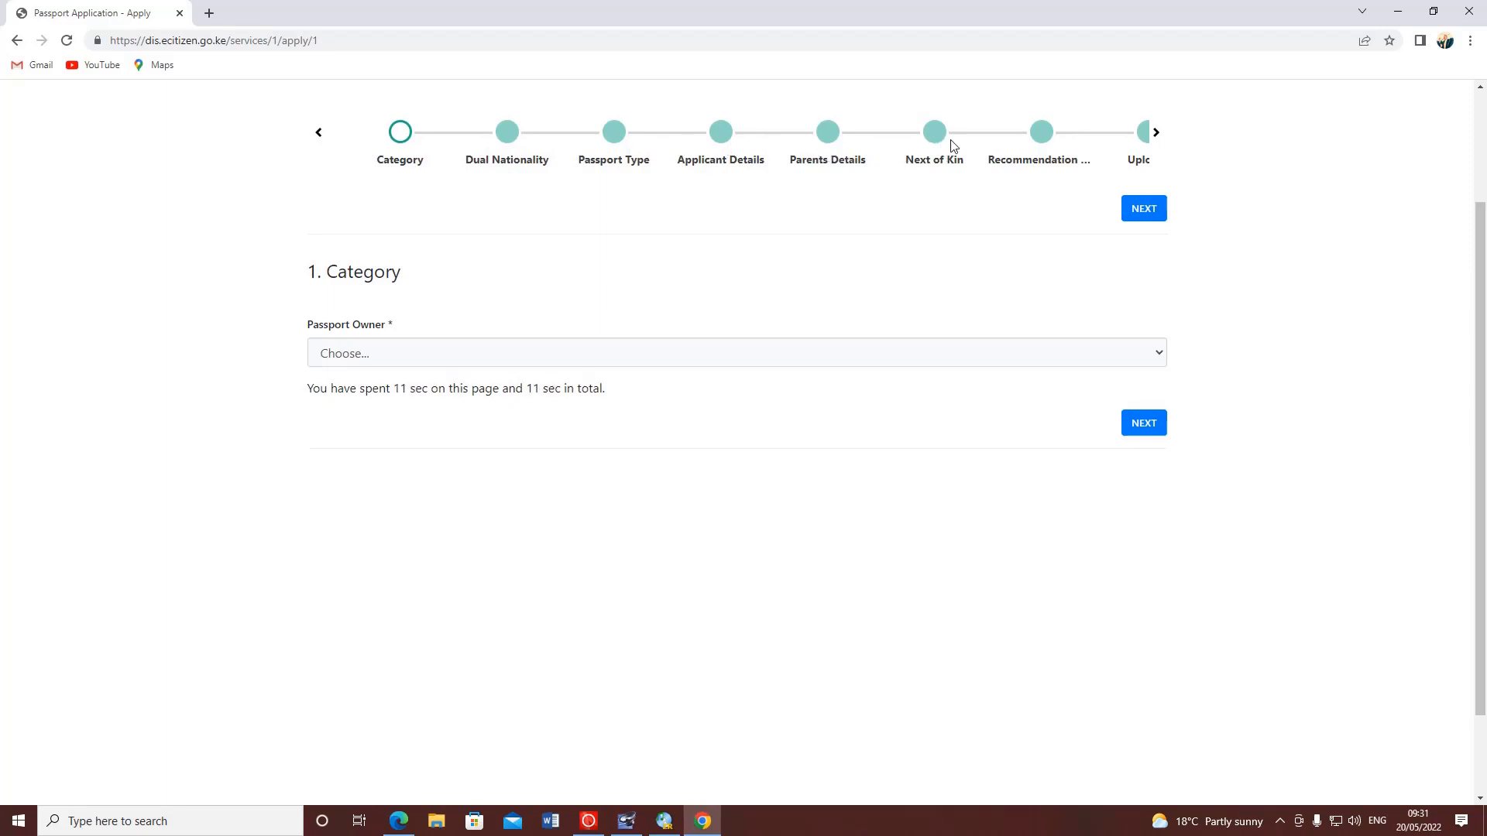
pyautogui.click(1157, 134)
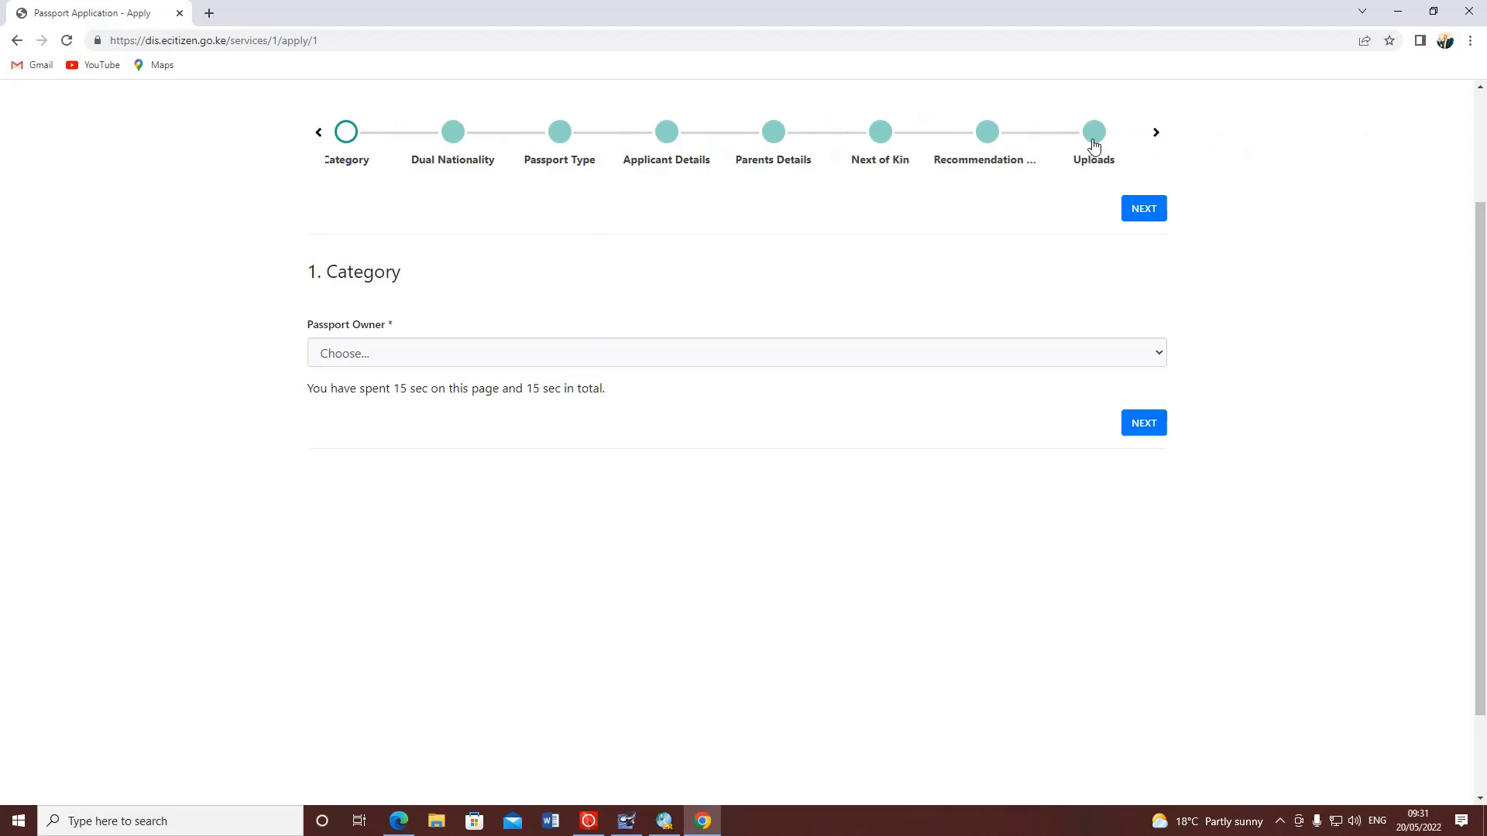
pyautogui.click(318, 133)
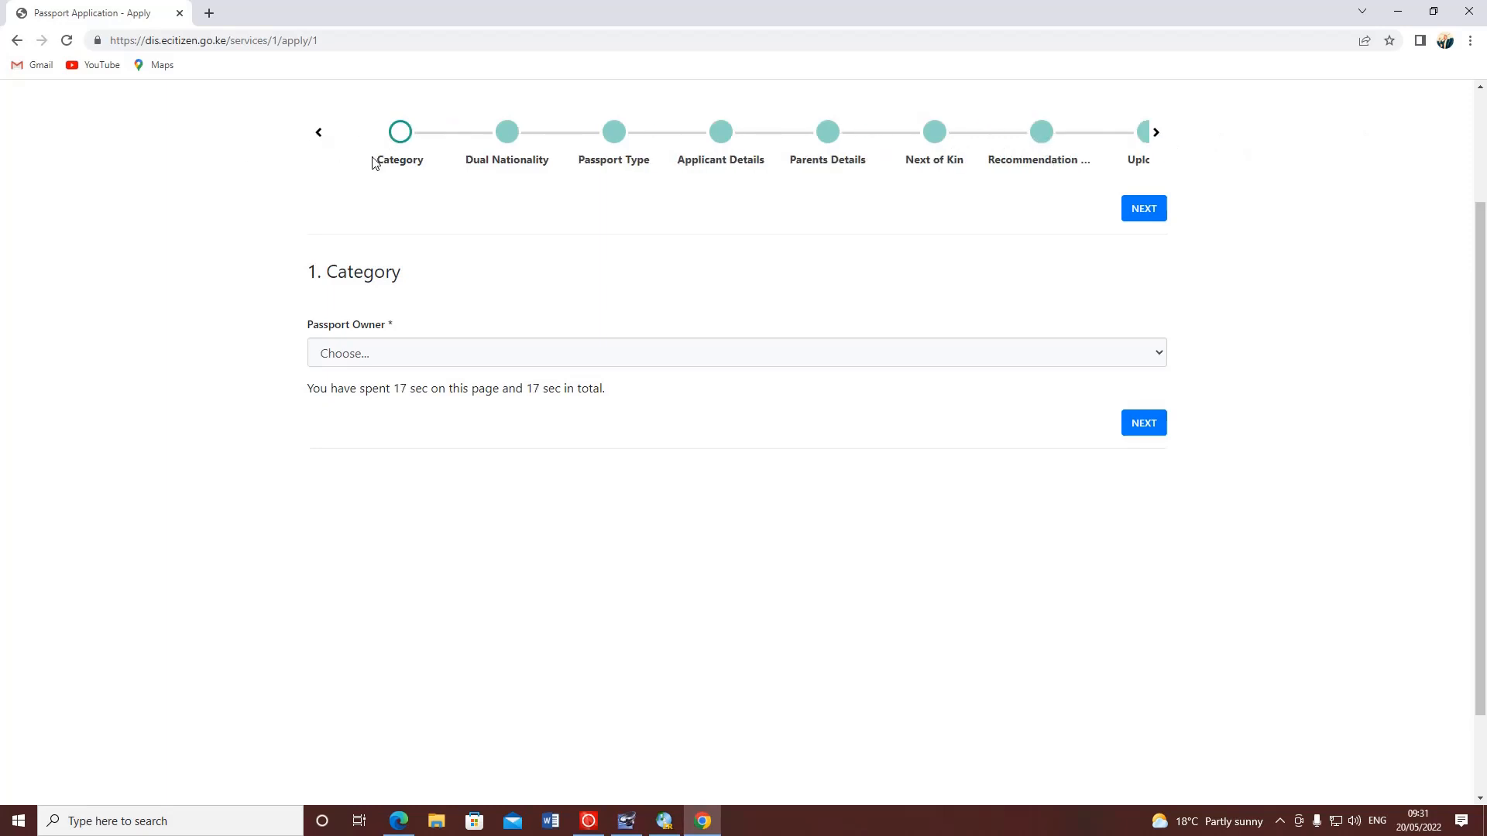
pyautogui.click(415, 358)
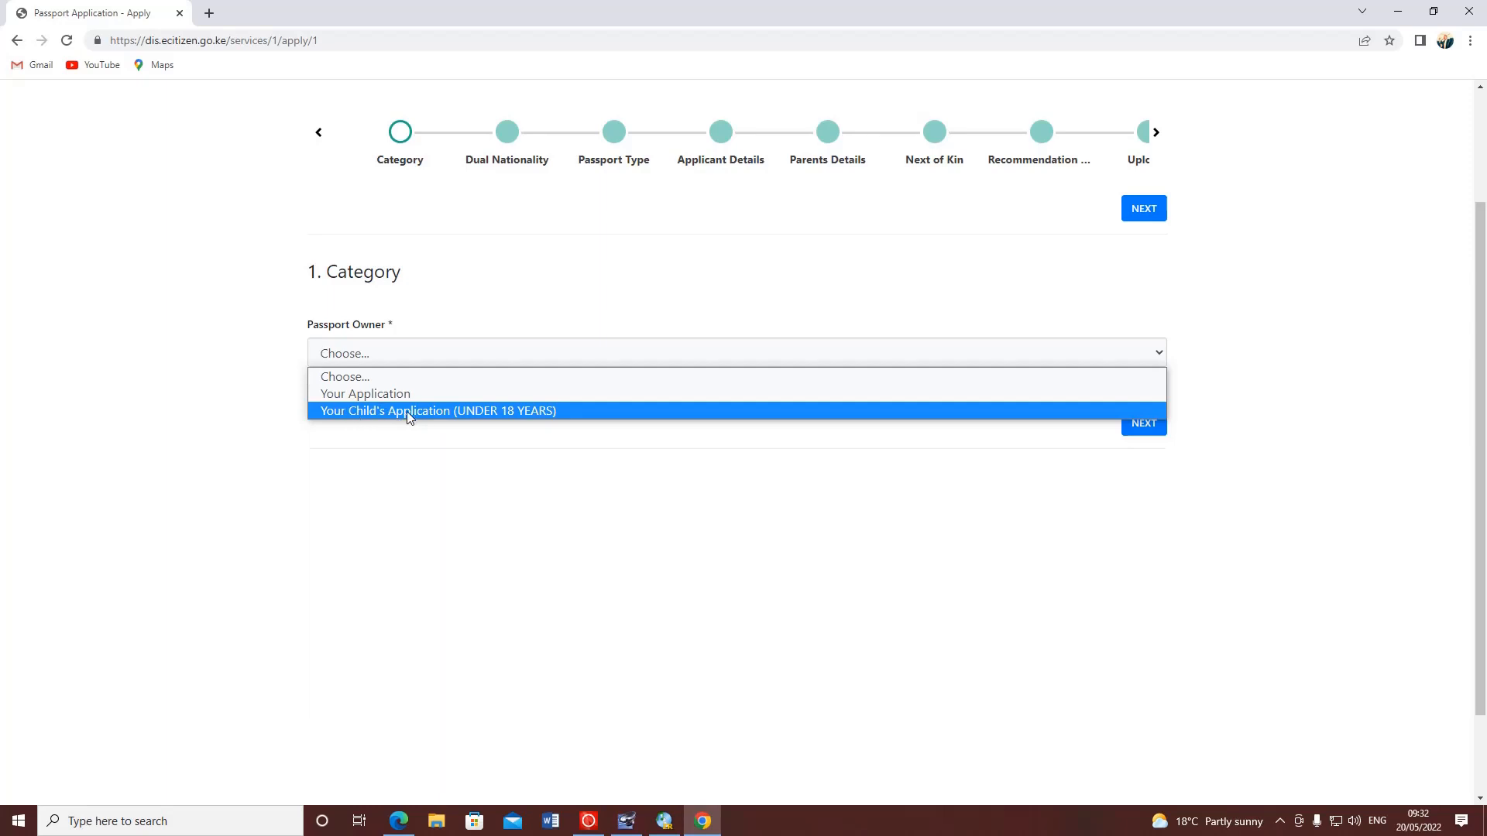
pyautogui.click(369, 393)
pyautogui.scroll(-1, 341, 391)
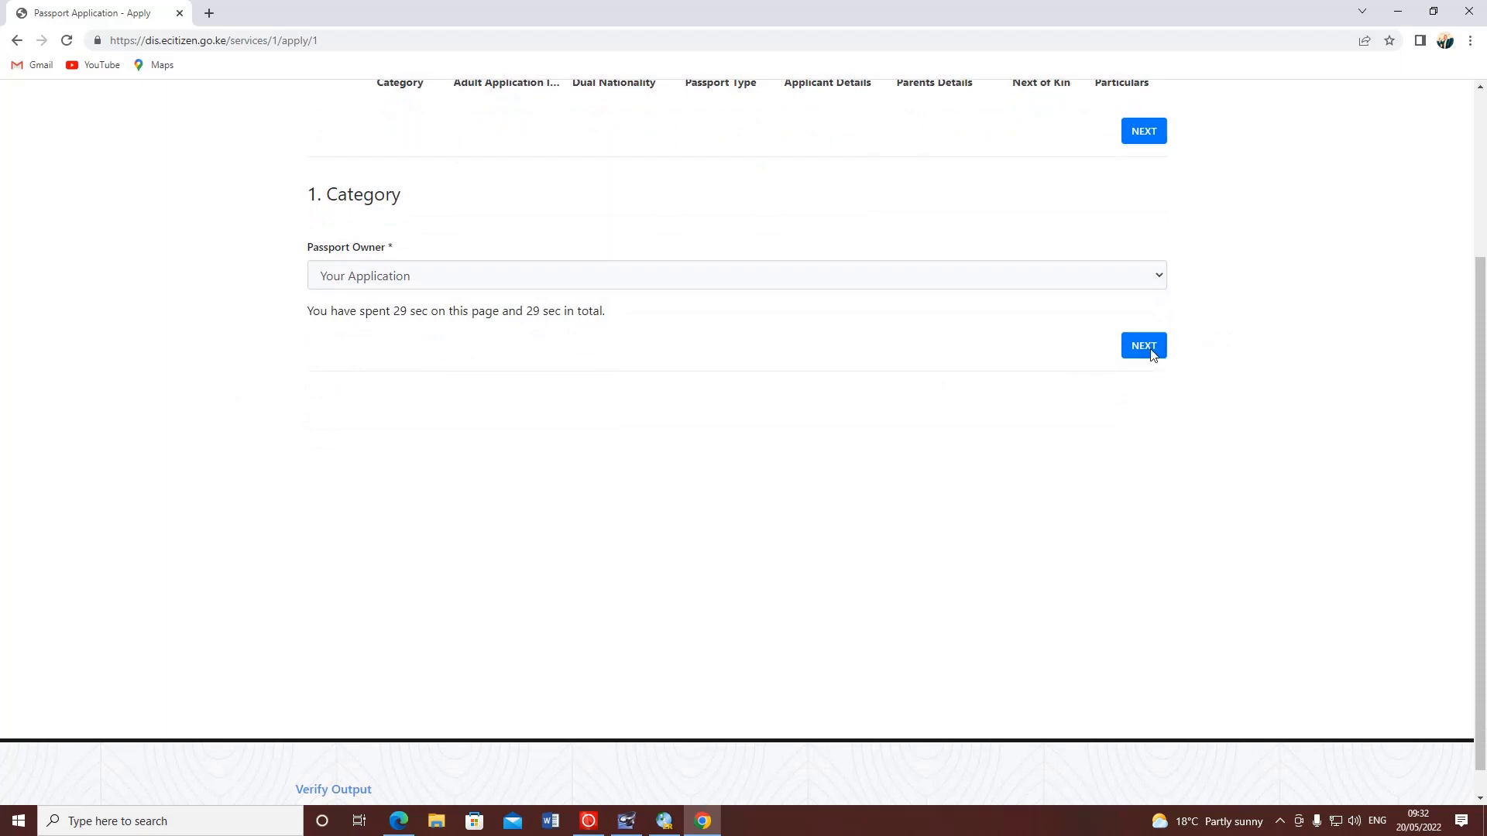
# - Advance to the Adult Application Instructions and highlight the 5 working days processing time and delay note
pyautogui.click(1146, 349)
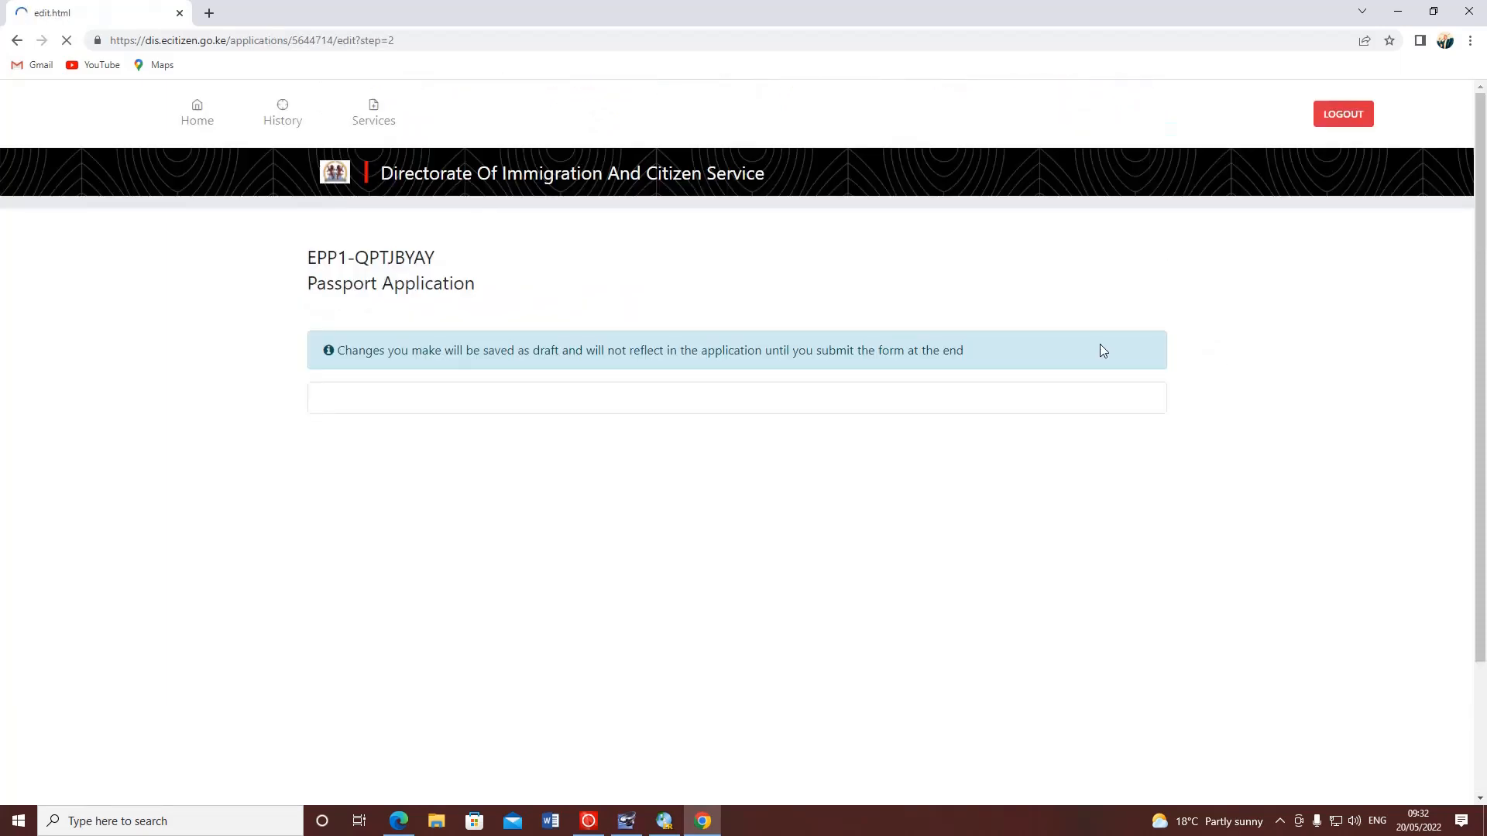
pyautogui.scroll(-4, 619, 379)
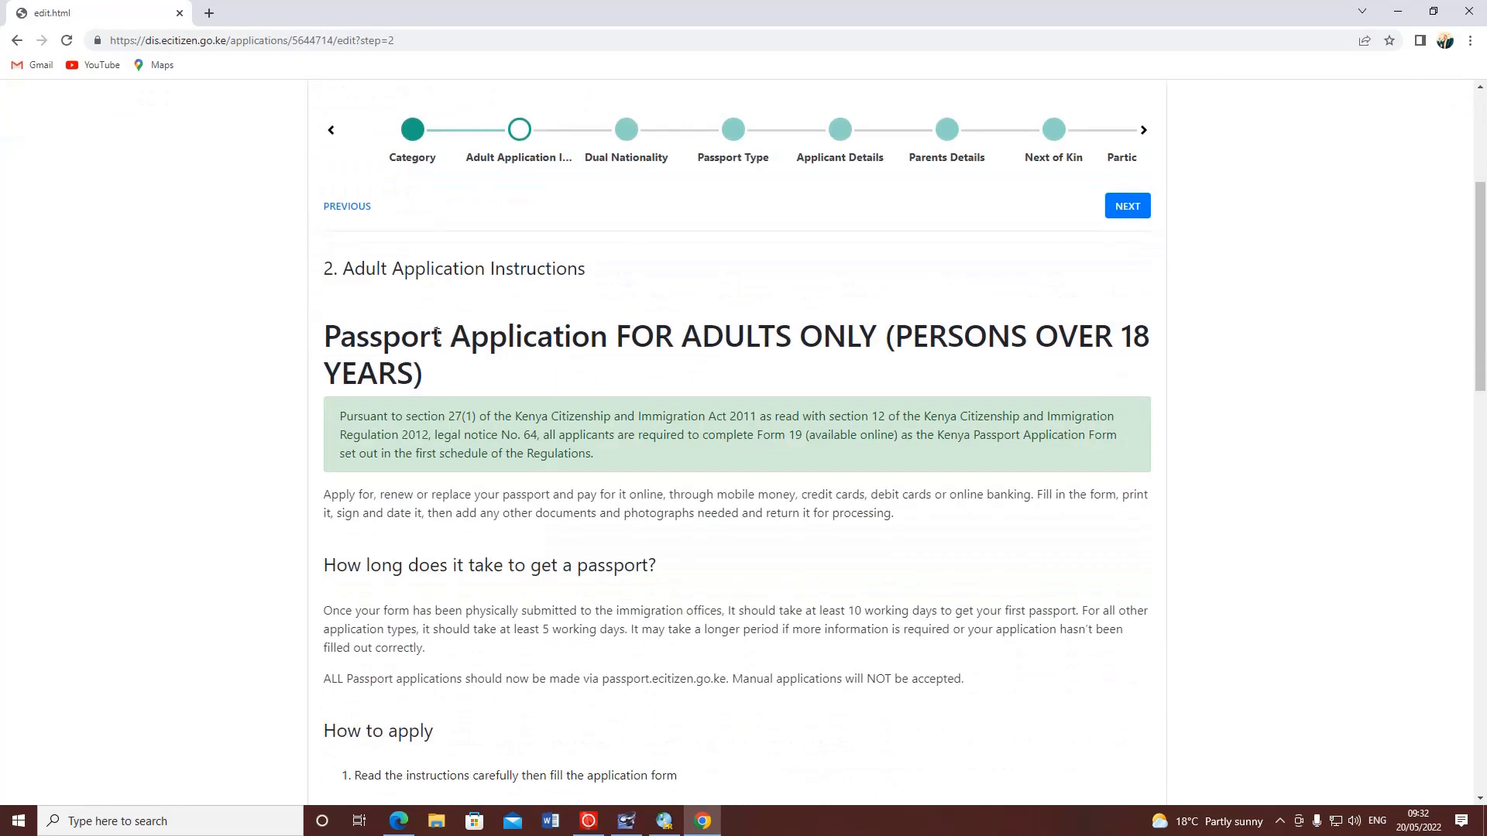
pyautogui.scroll(-2, 395, 259)
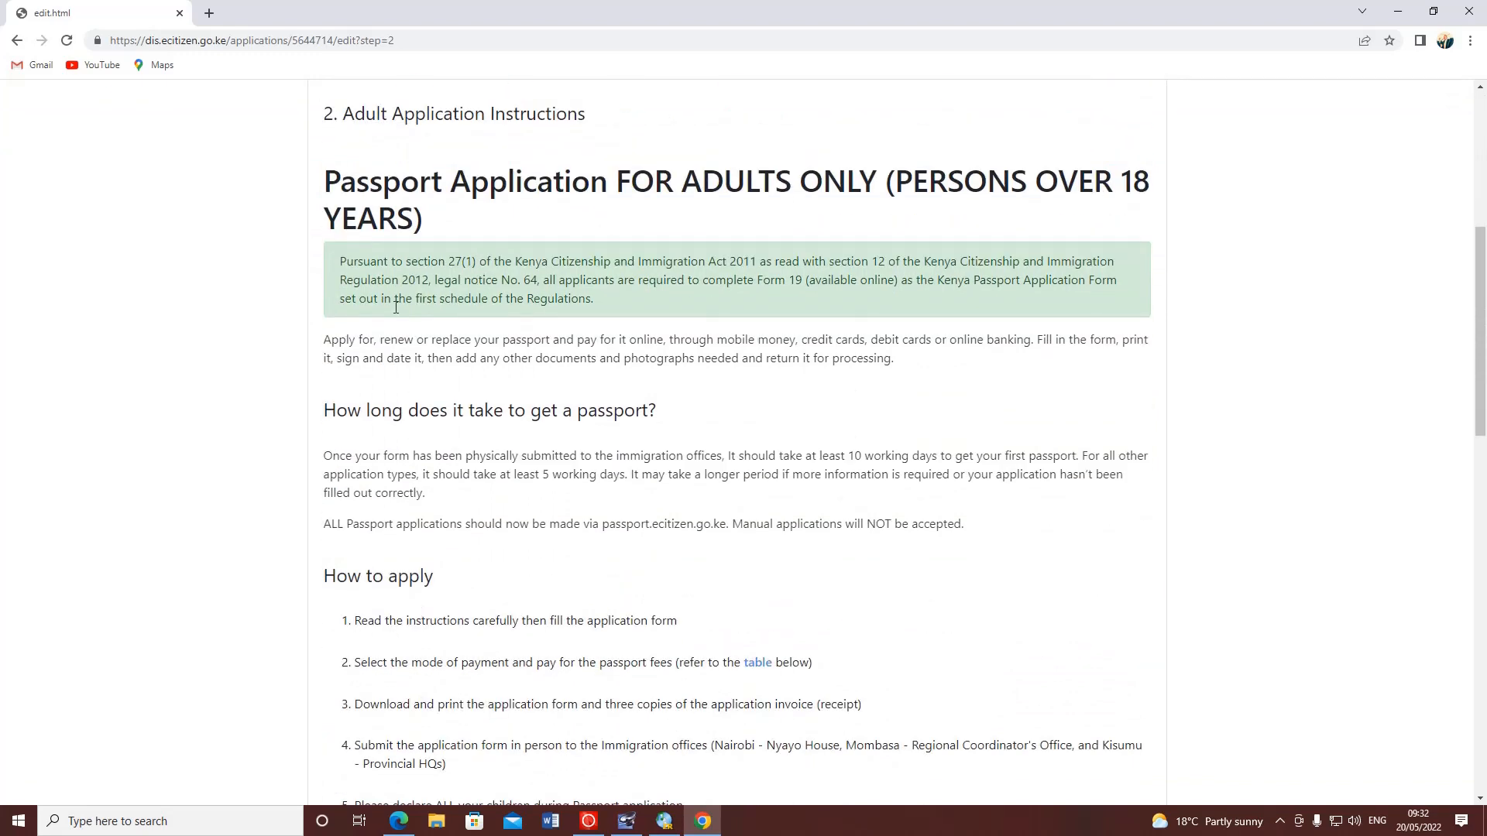
pyautogui.scroll(-2, 396, 308)
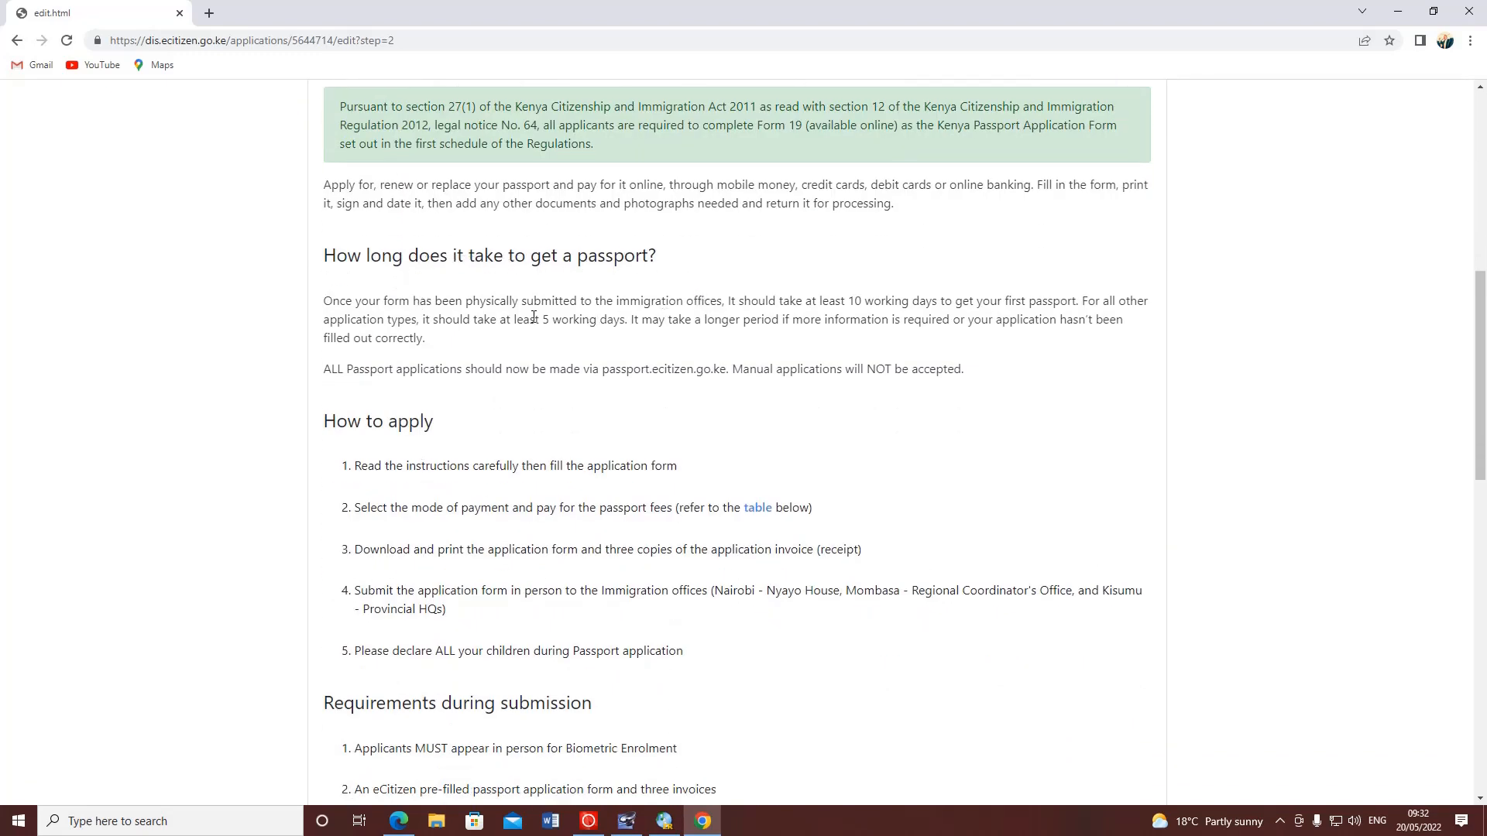
pyautogui.moveTo(533, 318); pyautogui.dragTo(623, 324)
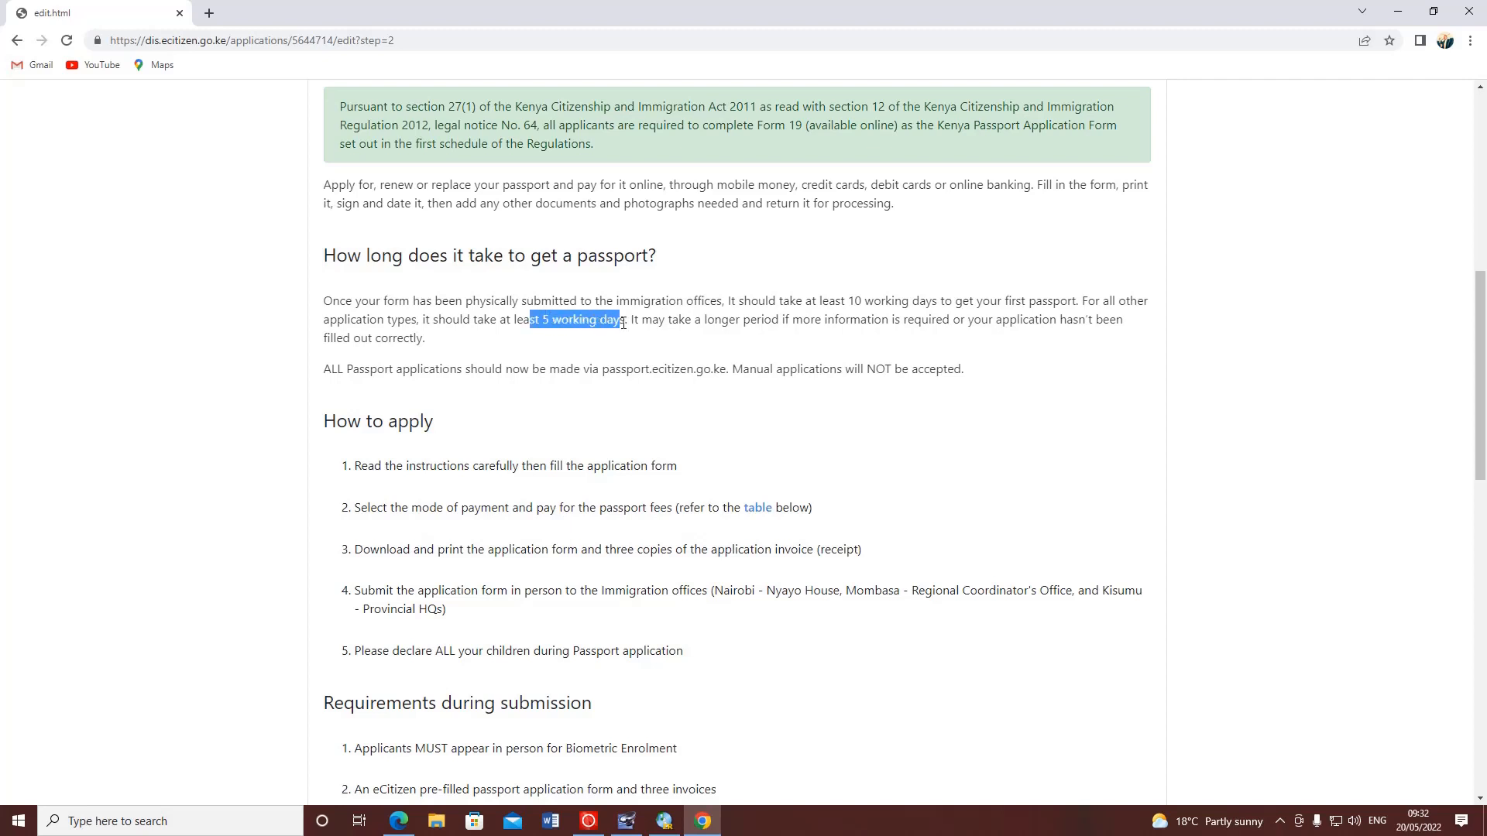
pyautogui.click(532, 319)
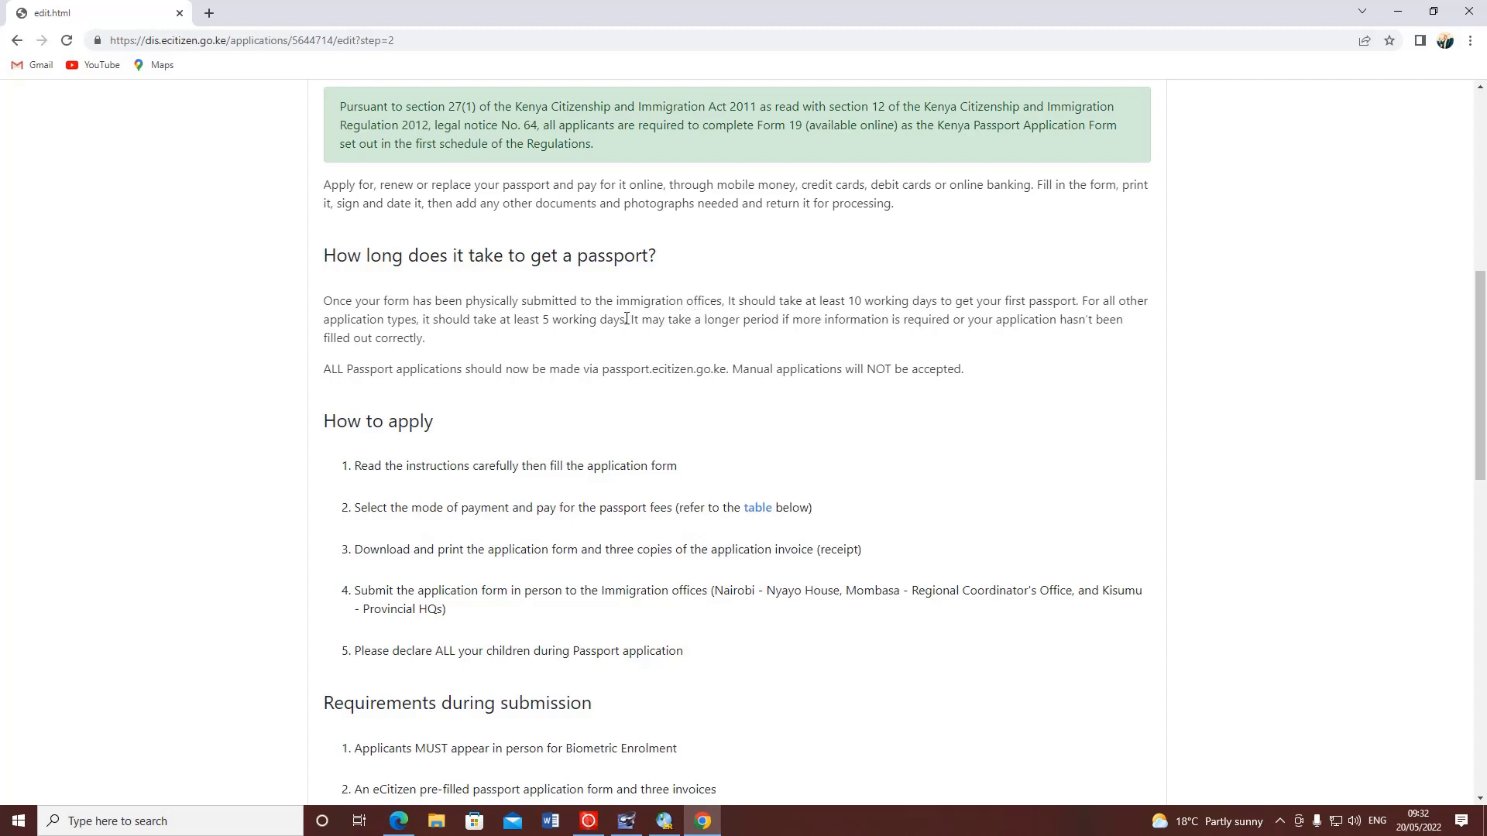
pyautogui.moveTo(657, 320); pyautogui.dragTo(1093, 343)
pyautogui.click(406, 348)
# - Scroll through the instructions and highlight the first submission and pre-filled application form requirements
pyautogui.scroll(-1, 367, 376)
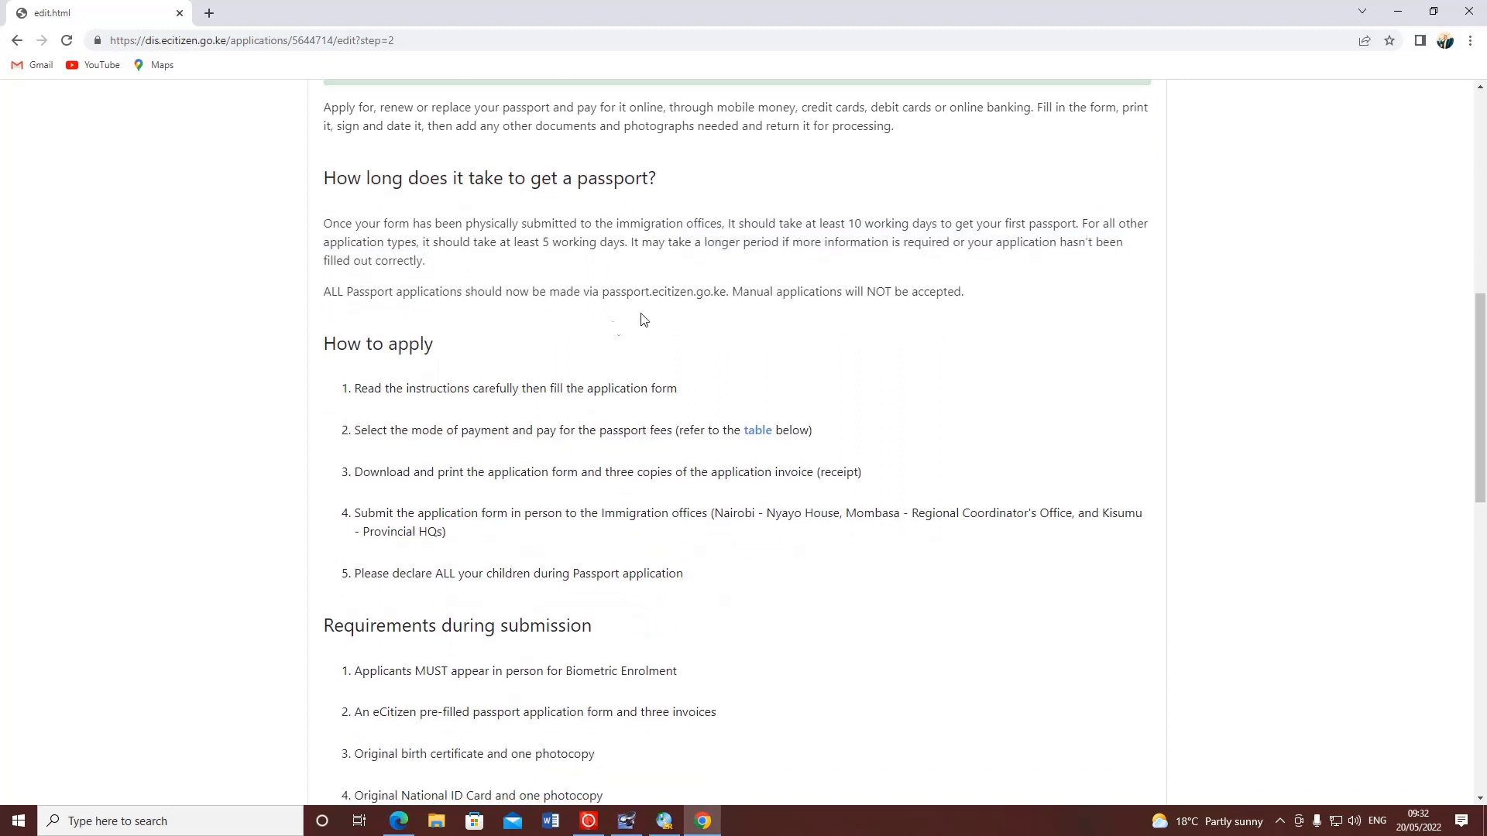
pyautogui.scroll(-1, 402, 347)
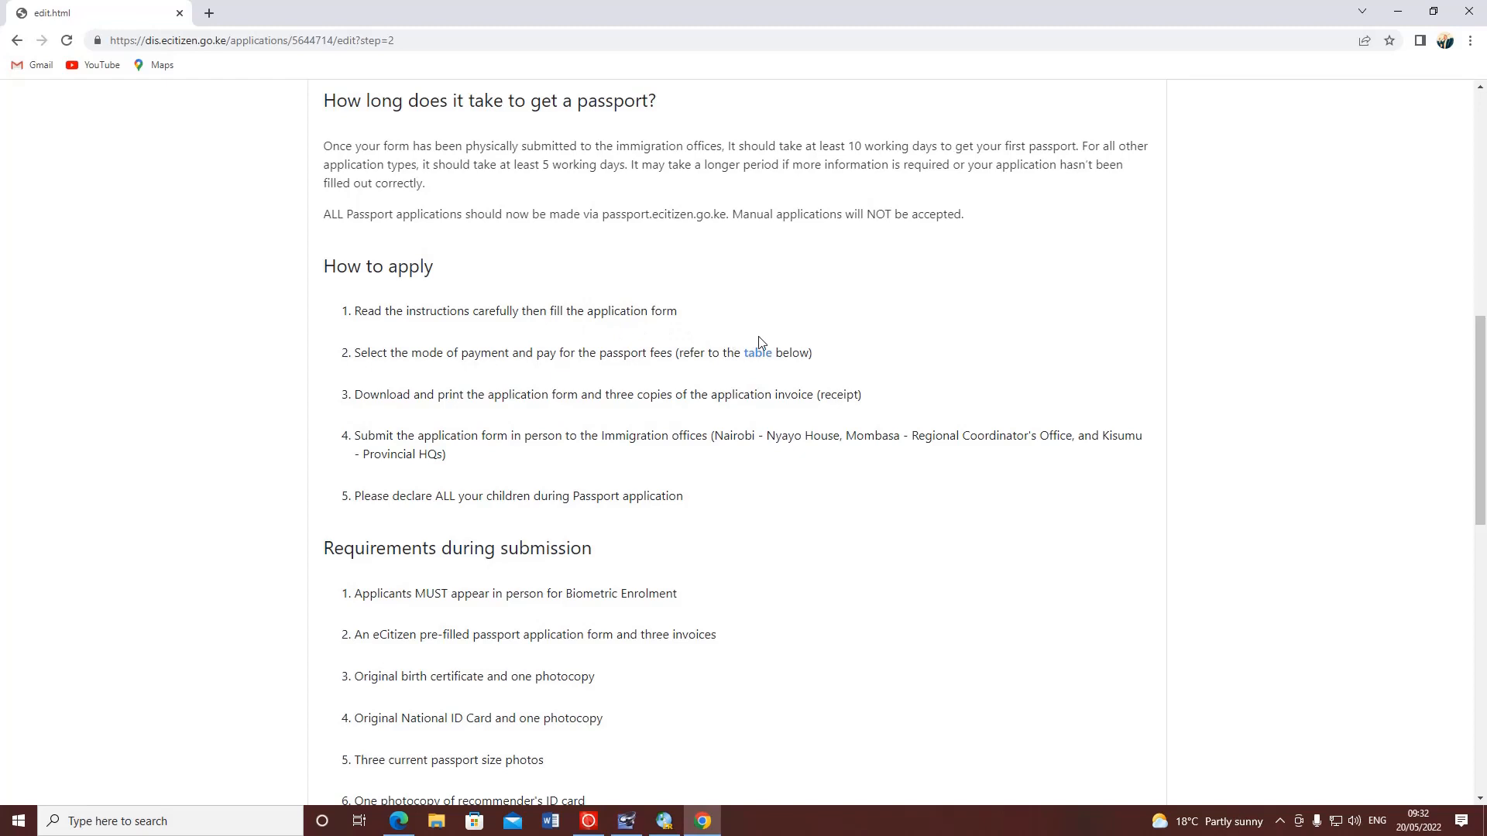
pyautogui.scroll(-2, 793, 365)
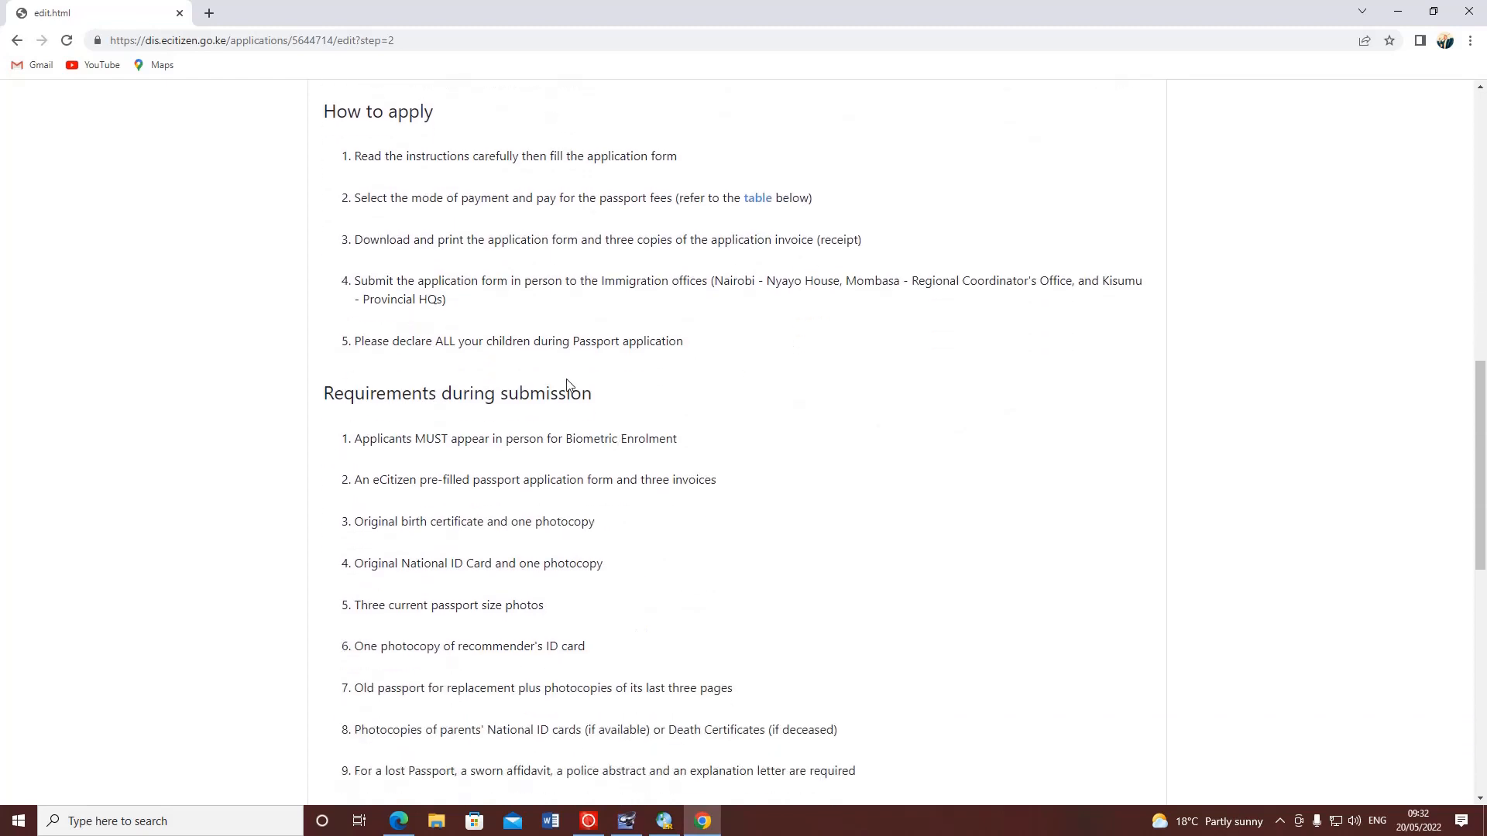
pyautogui.scroll(-2, 542, 406)
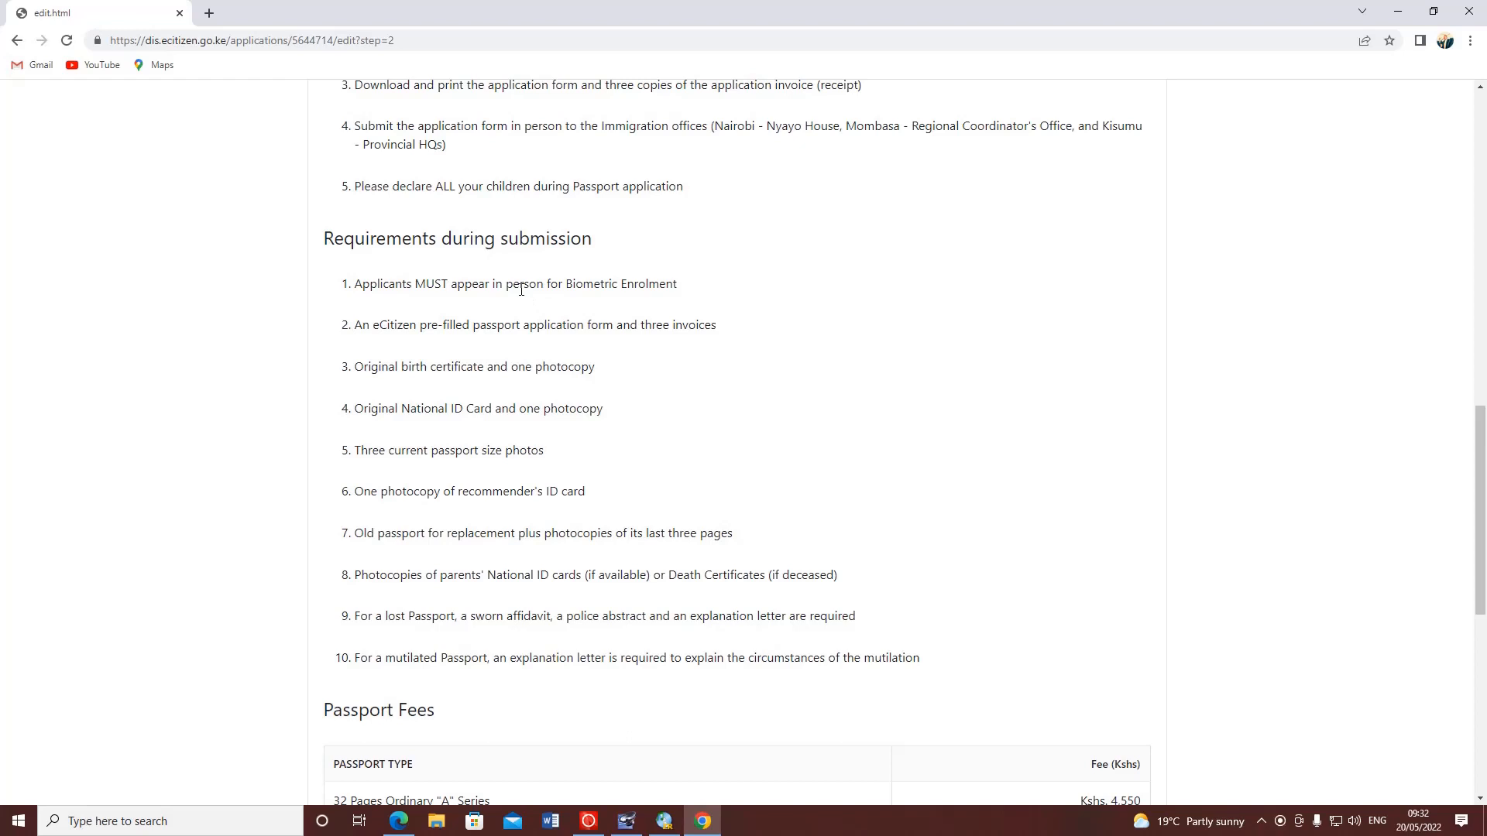
pyautogui.scroll(-1, 513, 306)
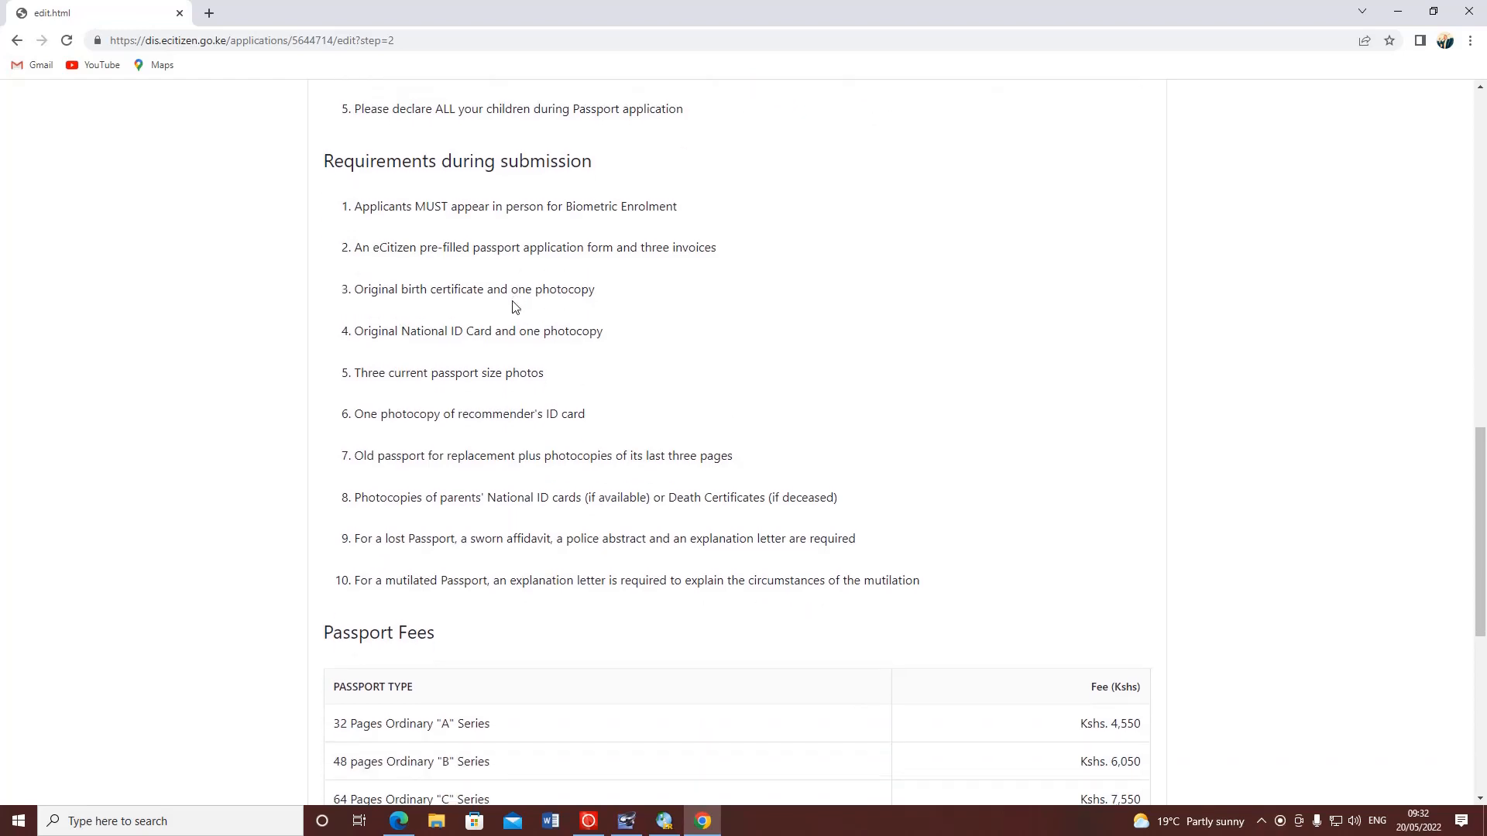
pyautogui.scroll(-2, 514, 306)
pyautogui.scroll(-2, 514, 306)
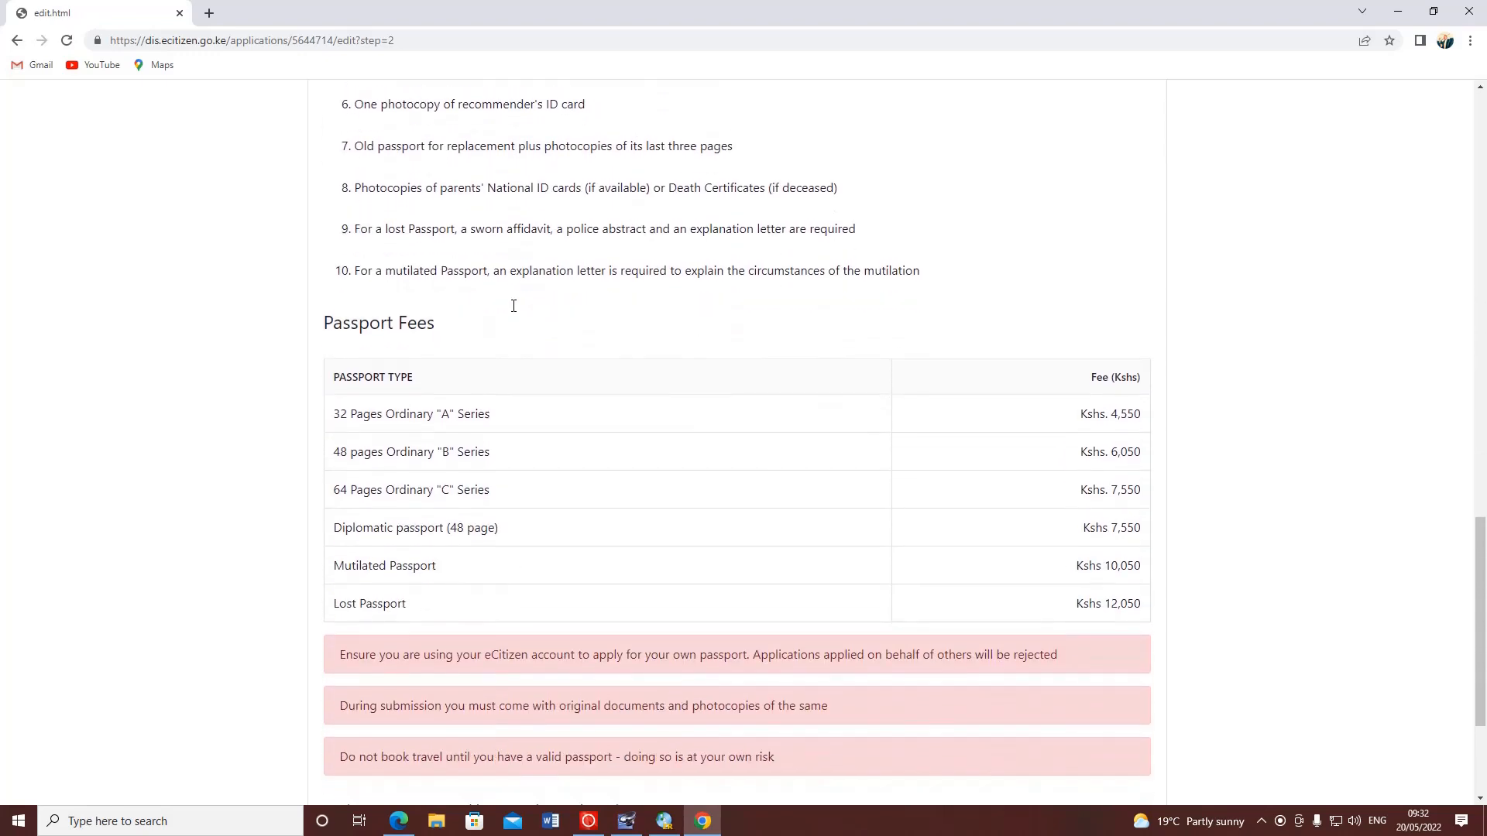
pyautogui.scroll(2, 514, 306)
pyautogui.scroll(2, 456, 259)
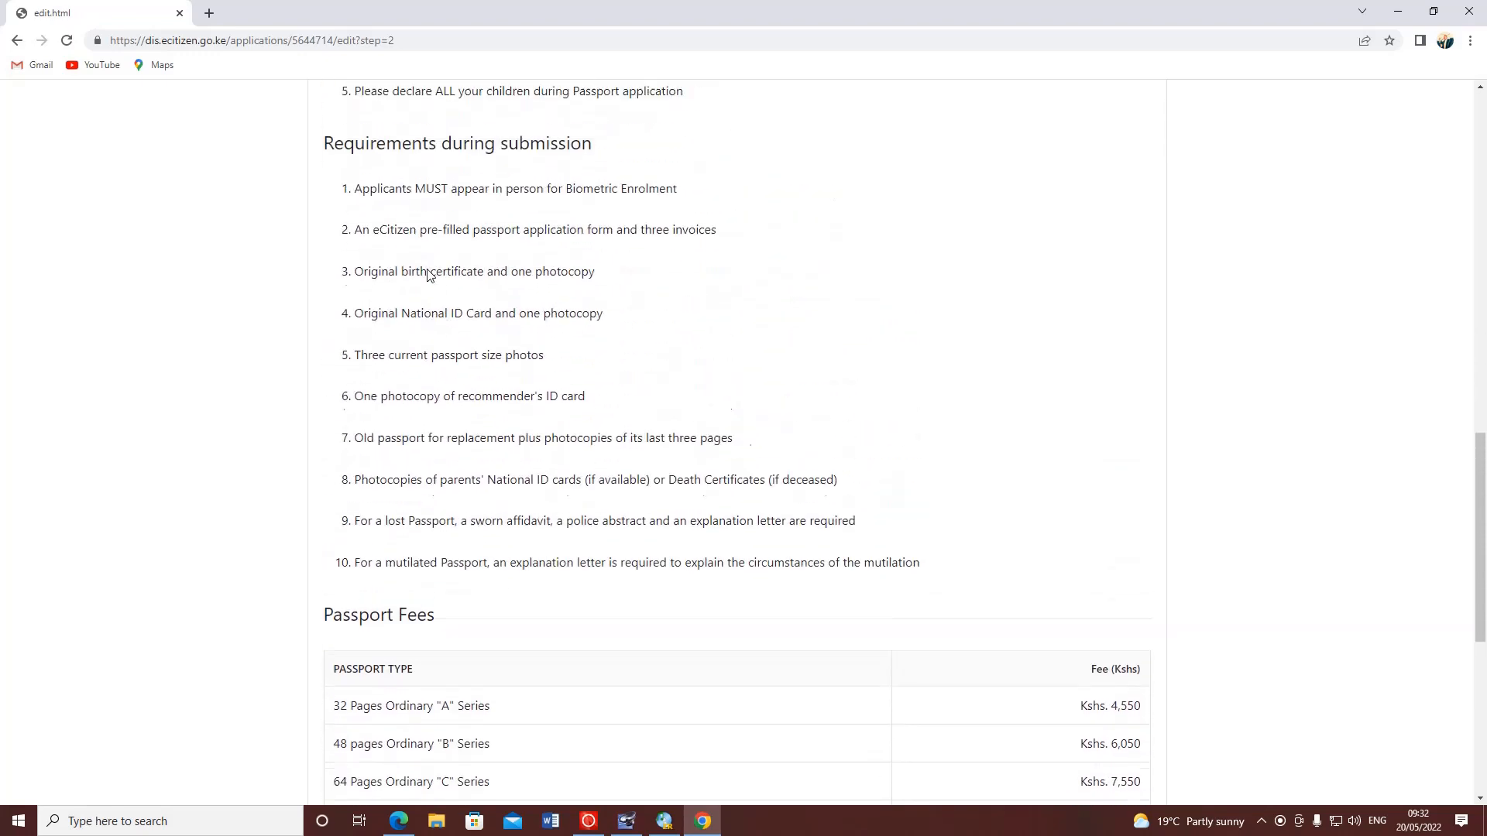
pyautogui.moveTo(378, 211); pyautogui.dragTo(542, 232)
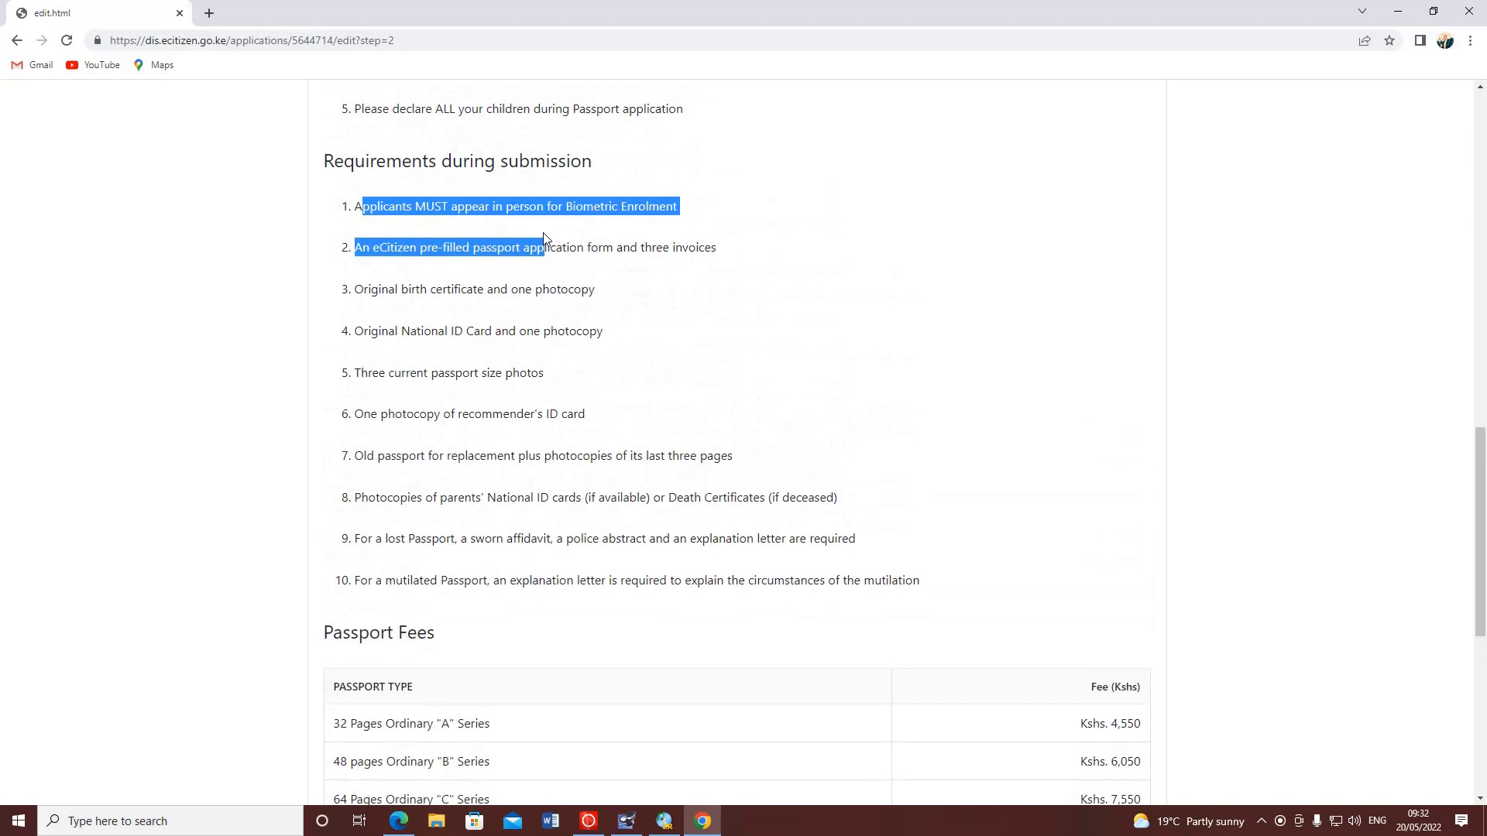
pyautogui.click(592, 234)
pyautogui.moveTo(732, 255); pyautogui.dragTo(577, 294)
pyautogui.click(366, 284)
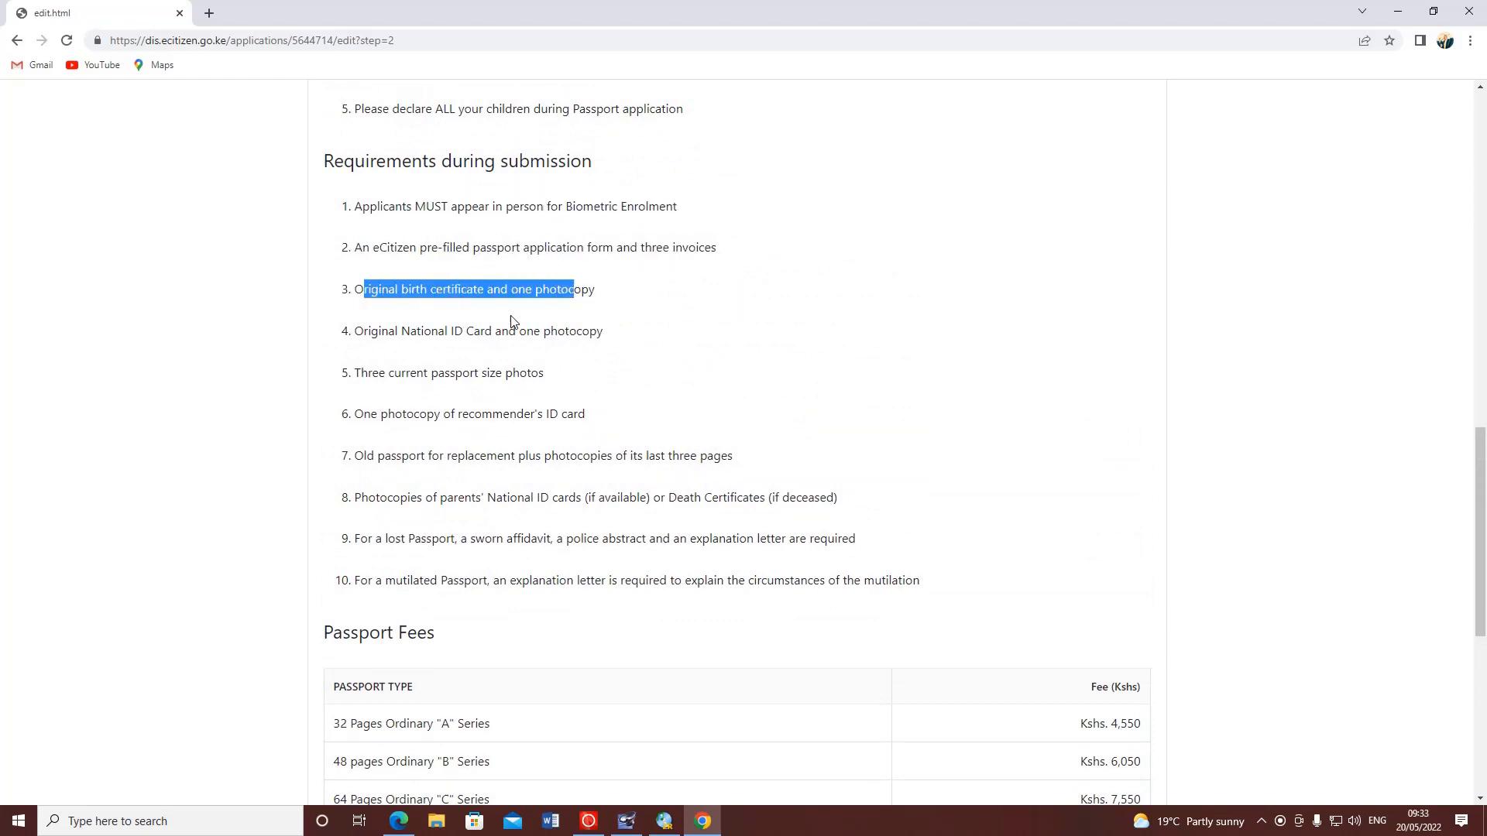
pyautogui.click(412, 328)
# - Highlight the photos, recommender ID, parents' ID card and death certificate requirements
pyautogui.scroll(-1, 377, 373)
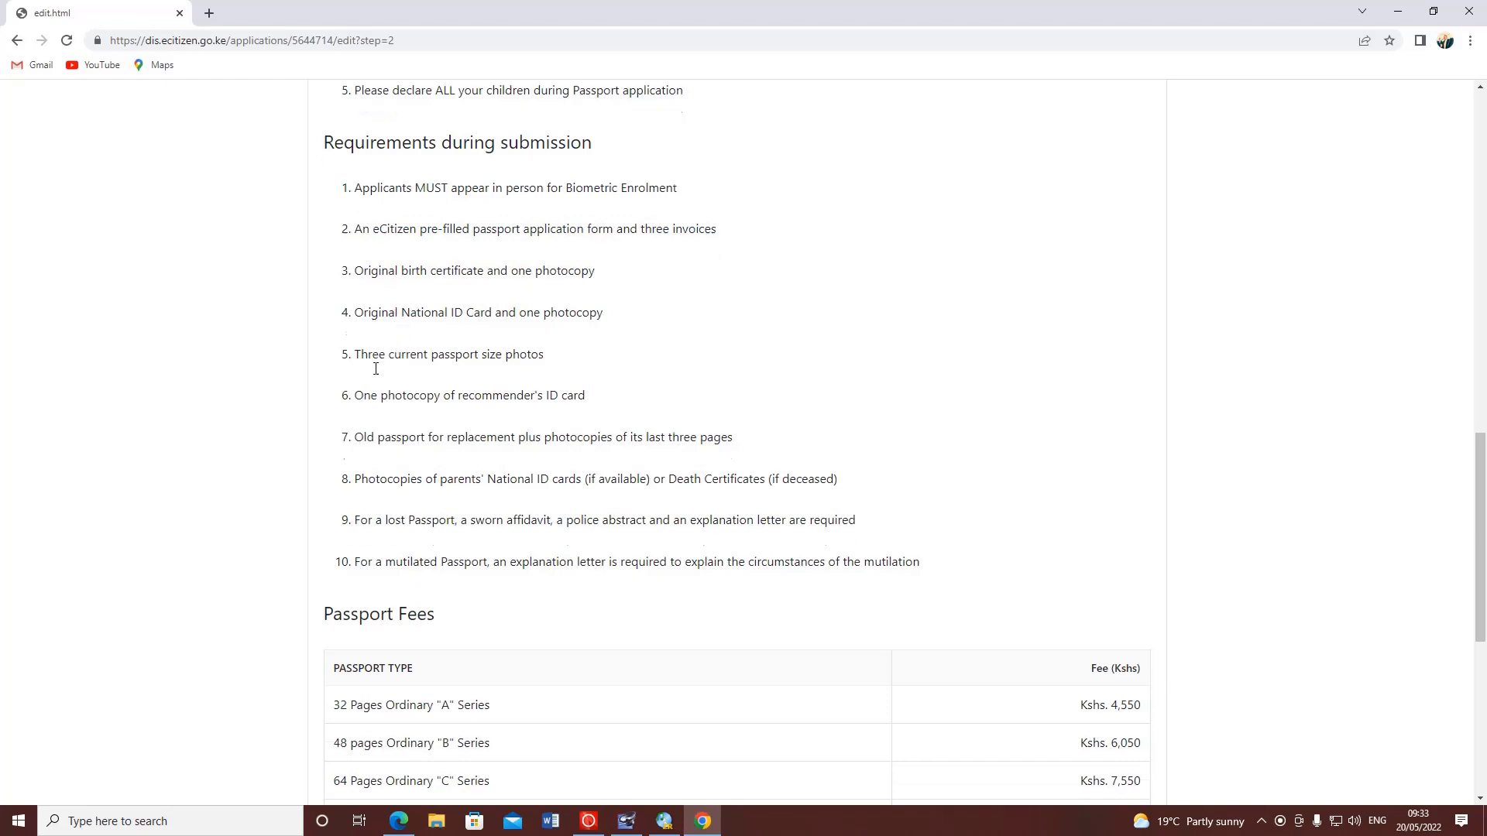
pyautogui.moveTo(363, 296); pyautogui.dragTo(730, 380)
pyautogui.click(590, 312)
pyautogui.click(387, 383)
pyautogui.moveTo(665, 415); pyautogui.dragTo(661, 418)
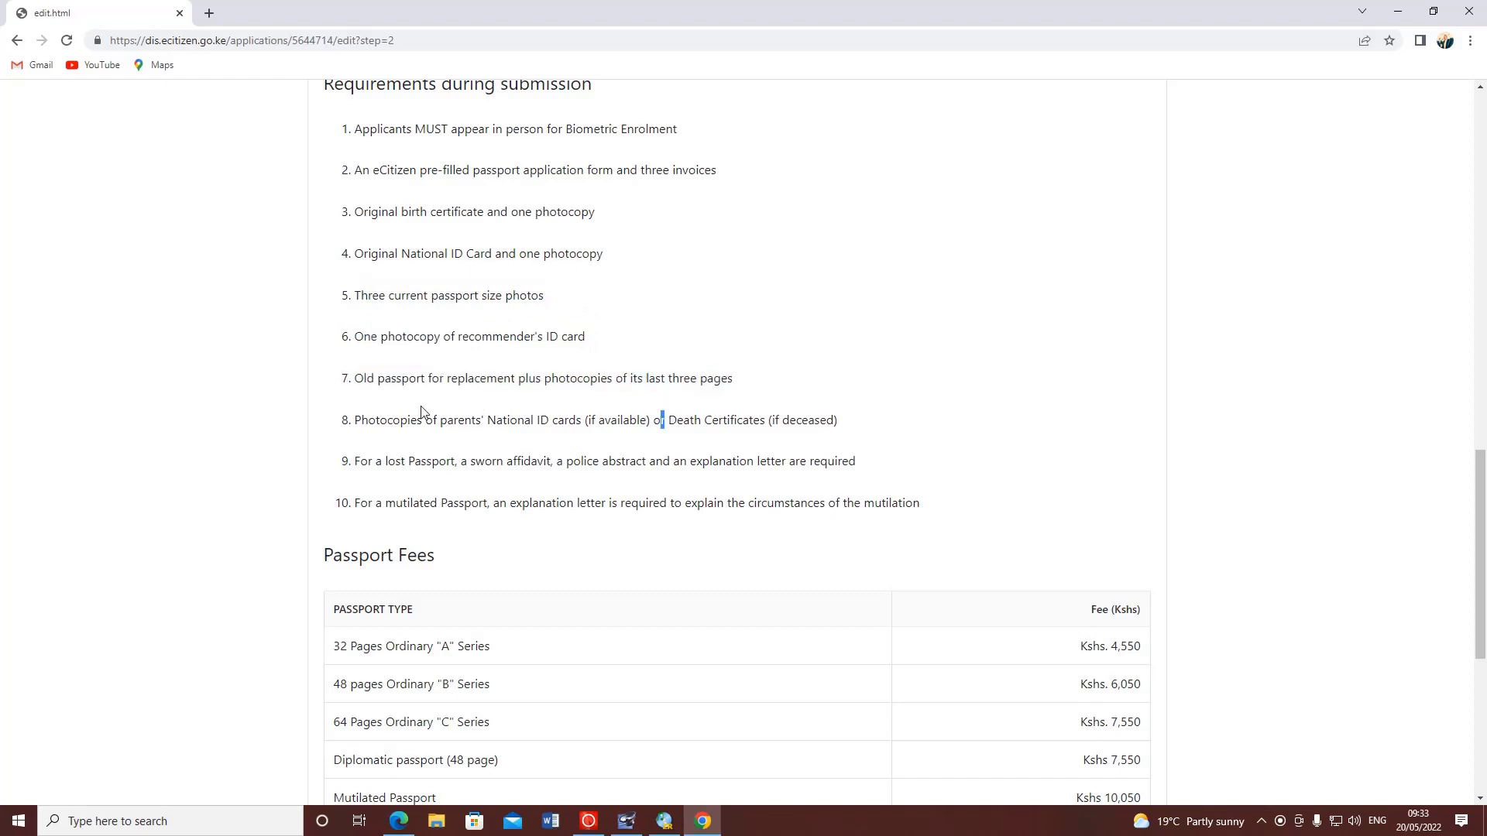
pyautogui.moveTo(356, 422); pyautogui.dragTo(751, 424)
pyautogui.click(732, 418)
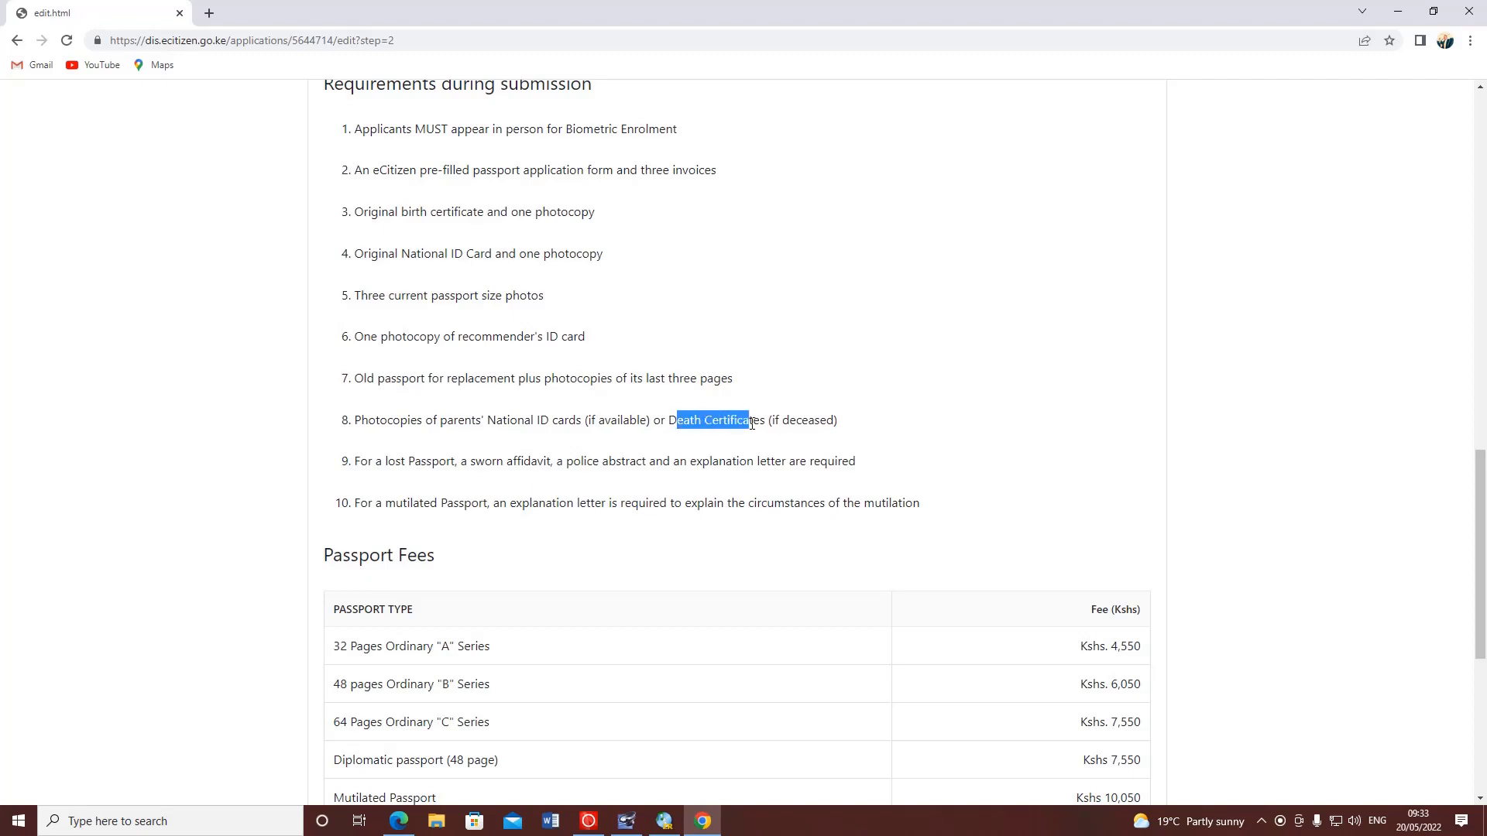
pyautogui.click(827, 422)
pyautogui.moveTo(847, 425); pyautogui.dragTo(779, 423)
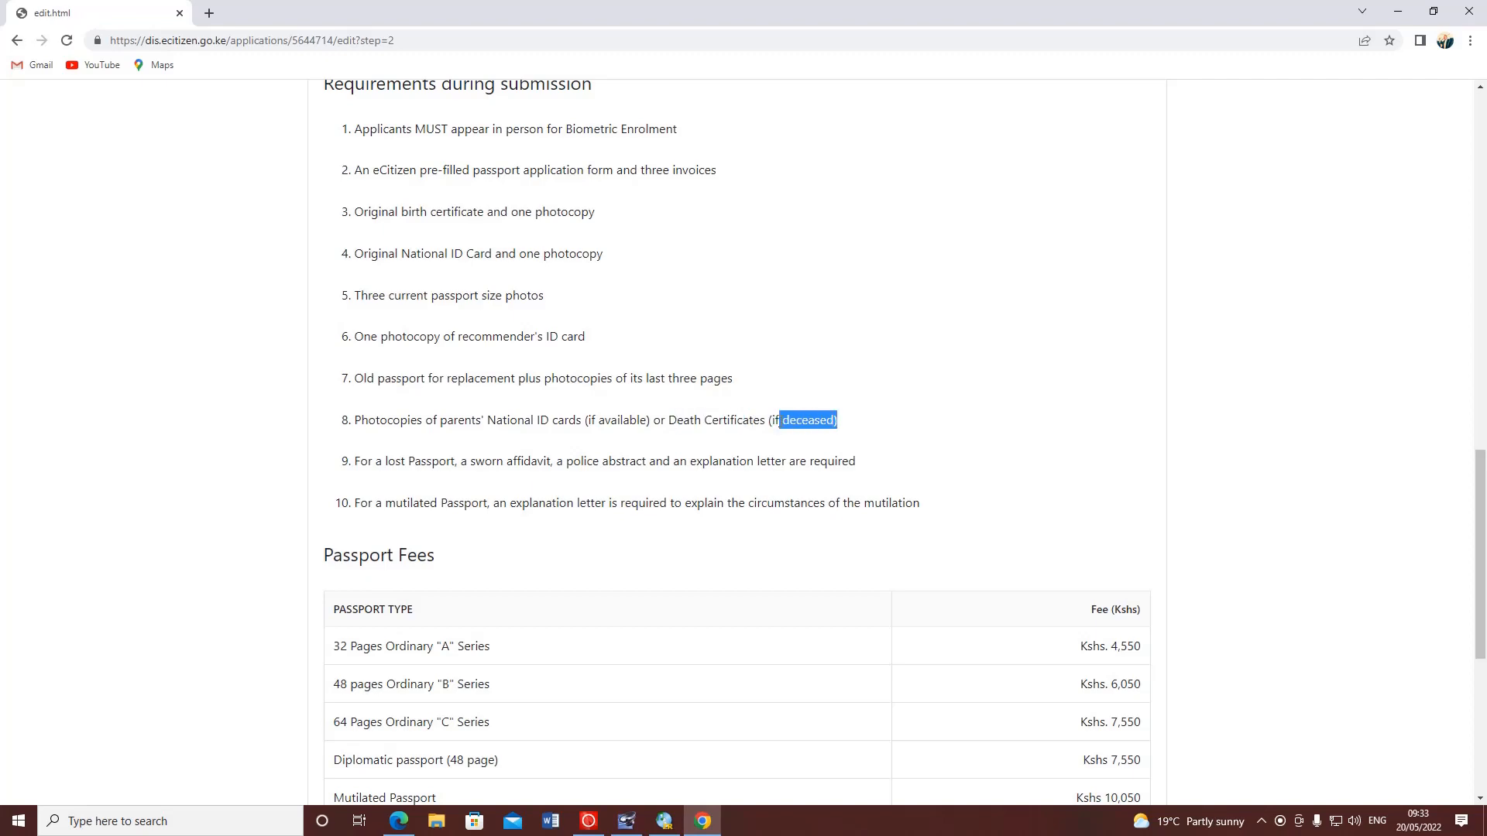
pyautogui.click(824, 364)
# - Highlight the lost passport, police abstract and mutilated passport explanation letter requirements
pyautogui.scroll(-2, 501, 383)
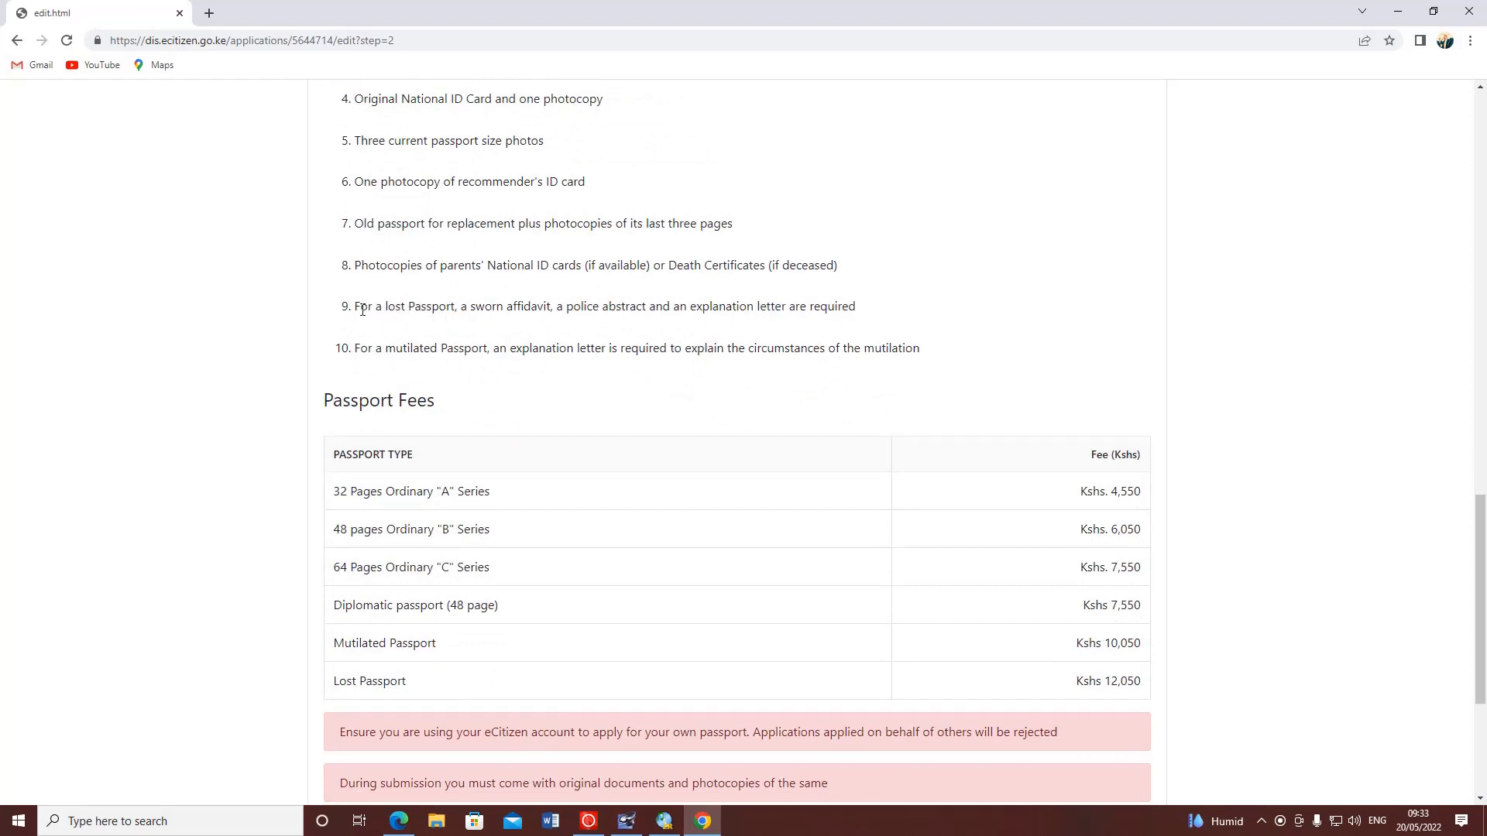
pyautogui.moveTo(361, 310); pyautogui.dragTo(552, 308)
pyautogui.click(459, 313)
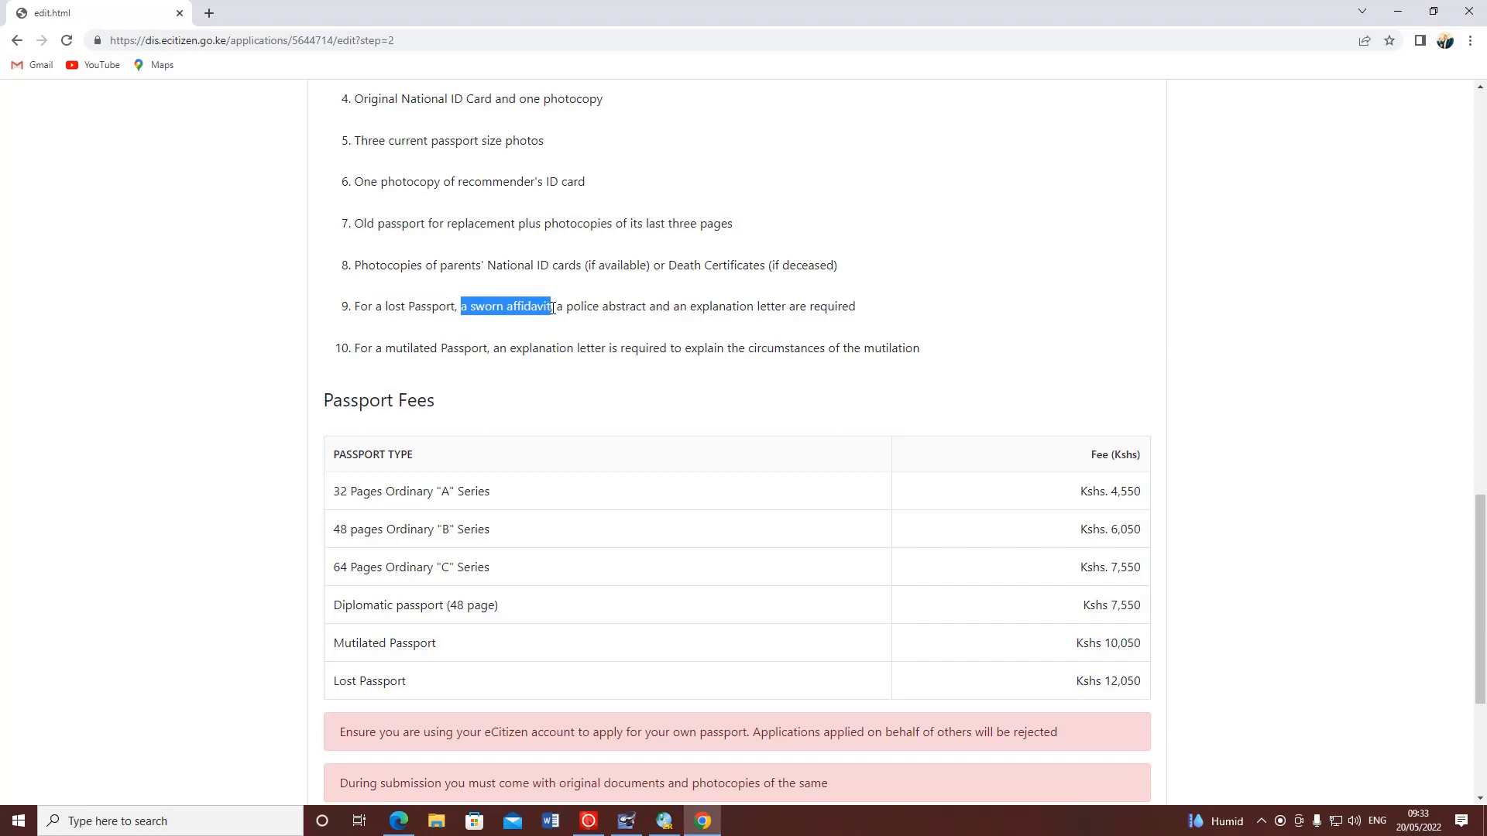
pyautogui.click(515, 309)
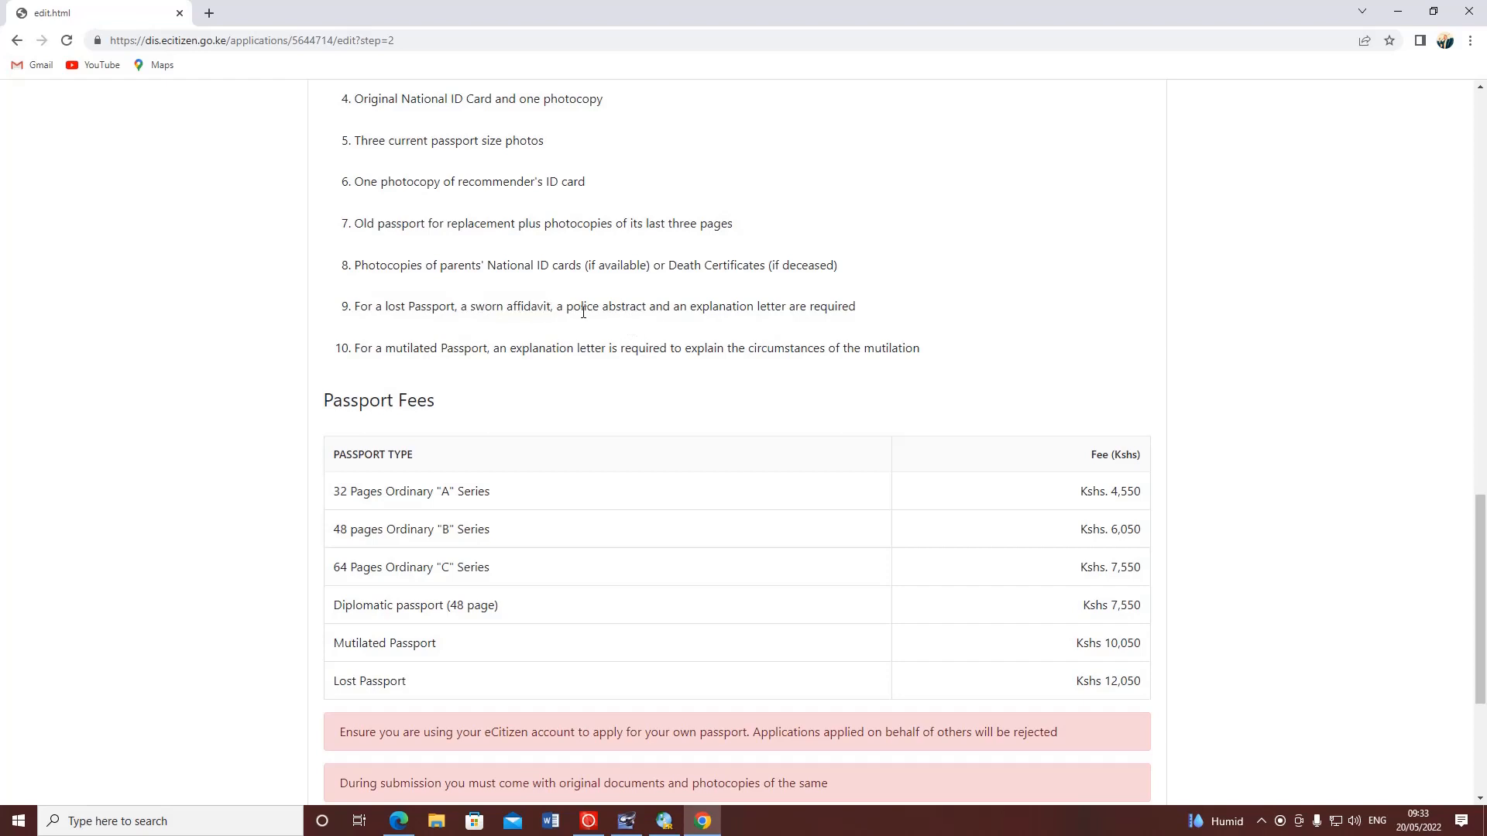
pyautogui.moveTo(567, 308); pyautogui.dragTo(823, 310)
pyautogui.click(916, 312)
pyautogui.moveTo(384, 350); pyautogui.dragTo(483, 351)
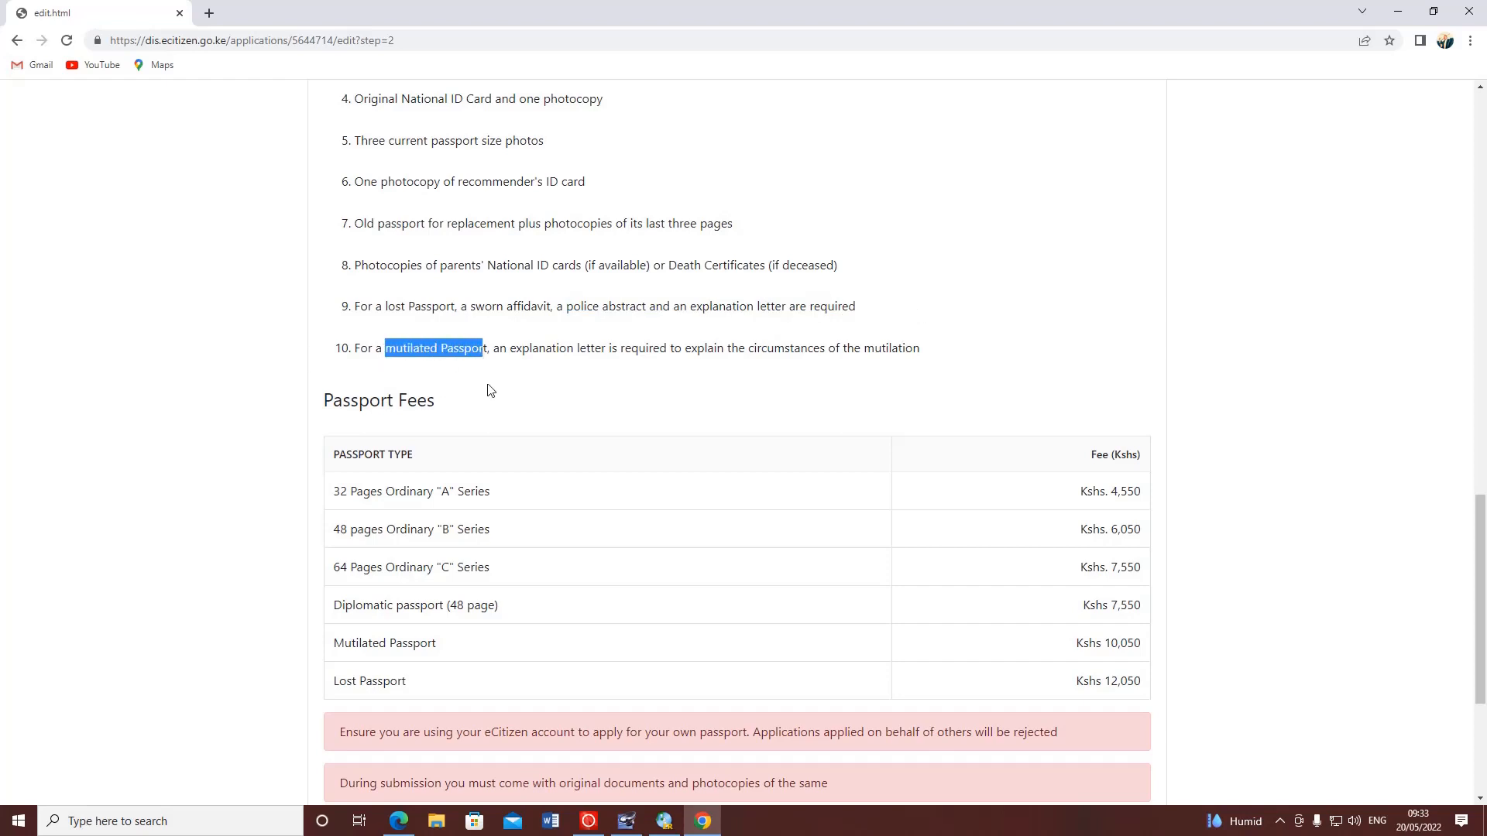
pyautogui.click(484, 377)
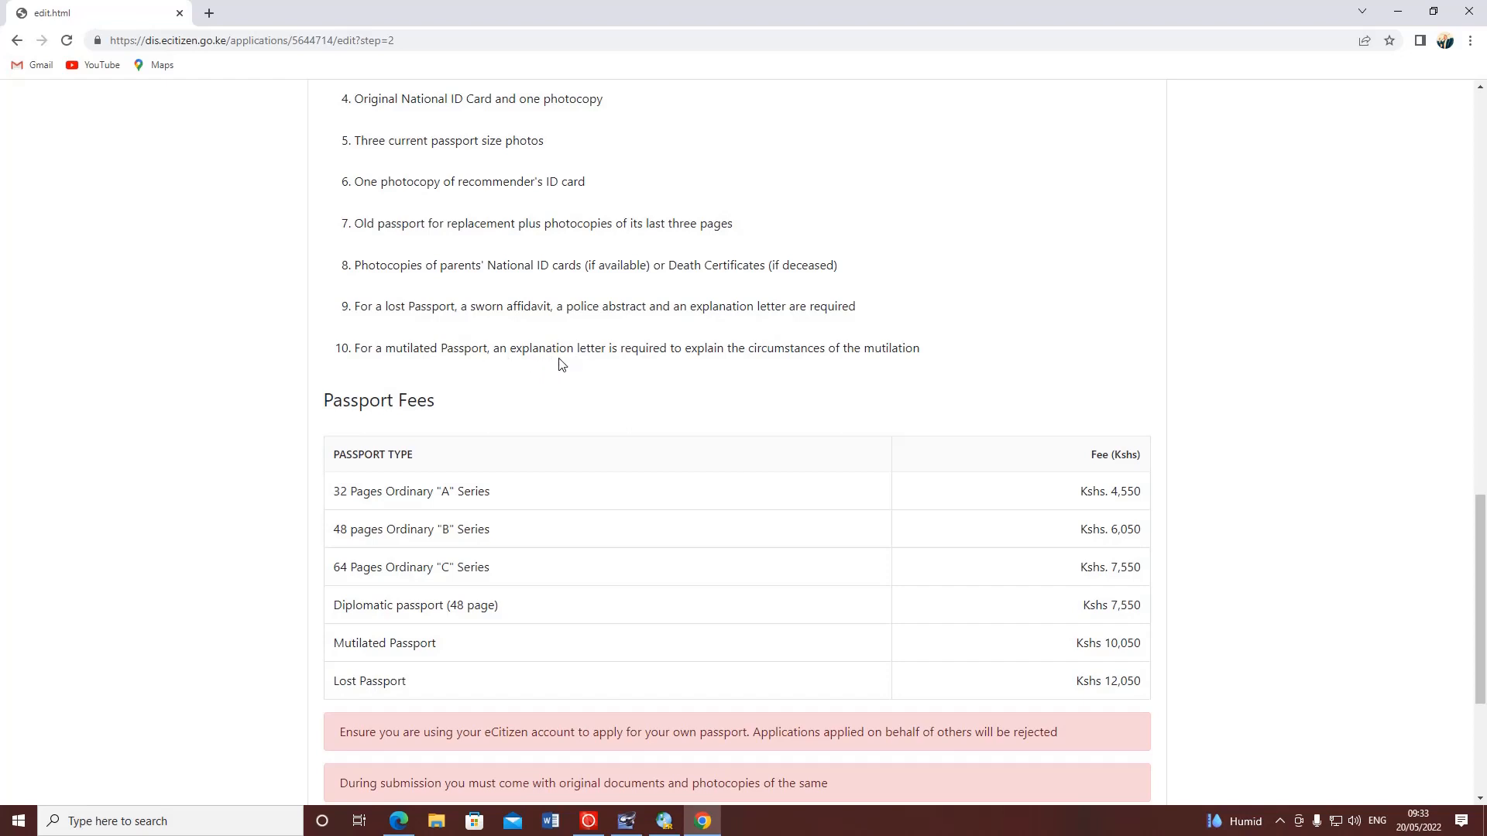
pyautogui.doubleClick(432, 347)
pyautogui.click(511, 357)
pyautogui.moveTo(515, 350); pyautogui.dragTo(929, 351)
pyautogui.click(602, 356)
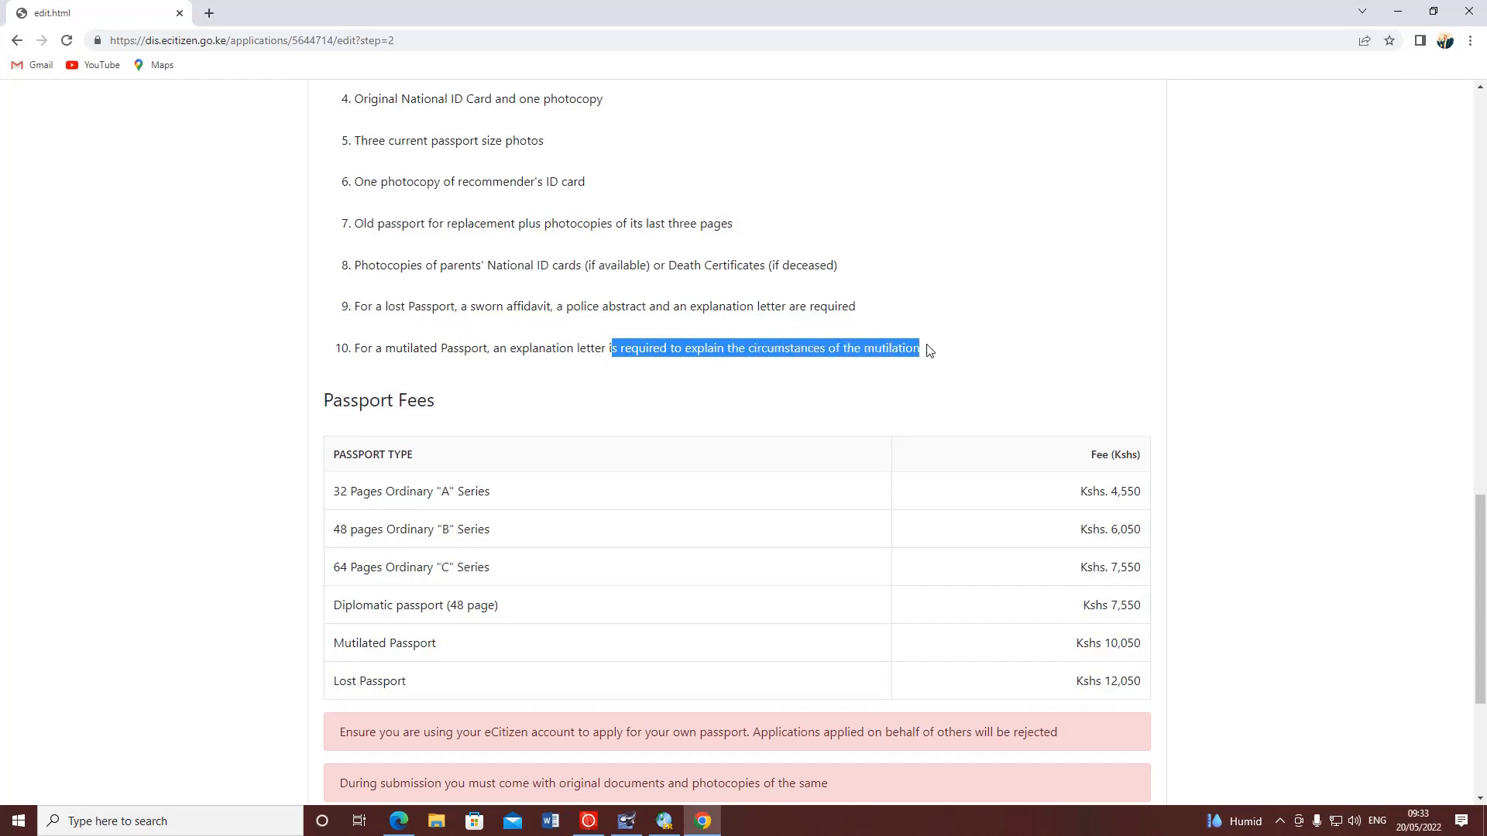
pyautogui.click(611, 333)
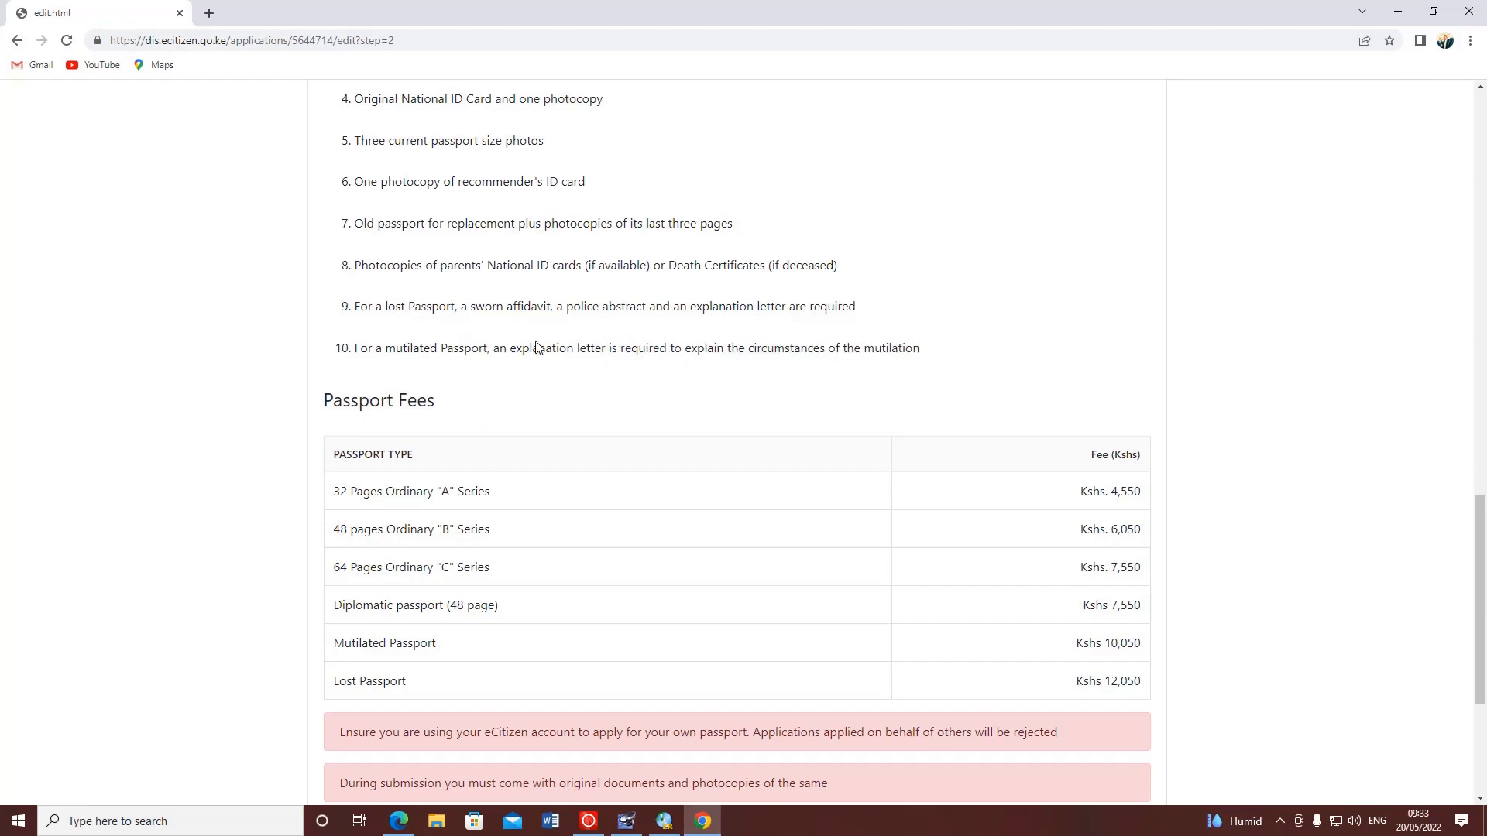
pyautogui.scroll(-2, 536, 348)
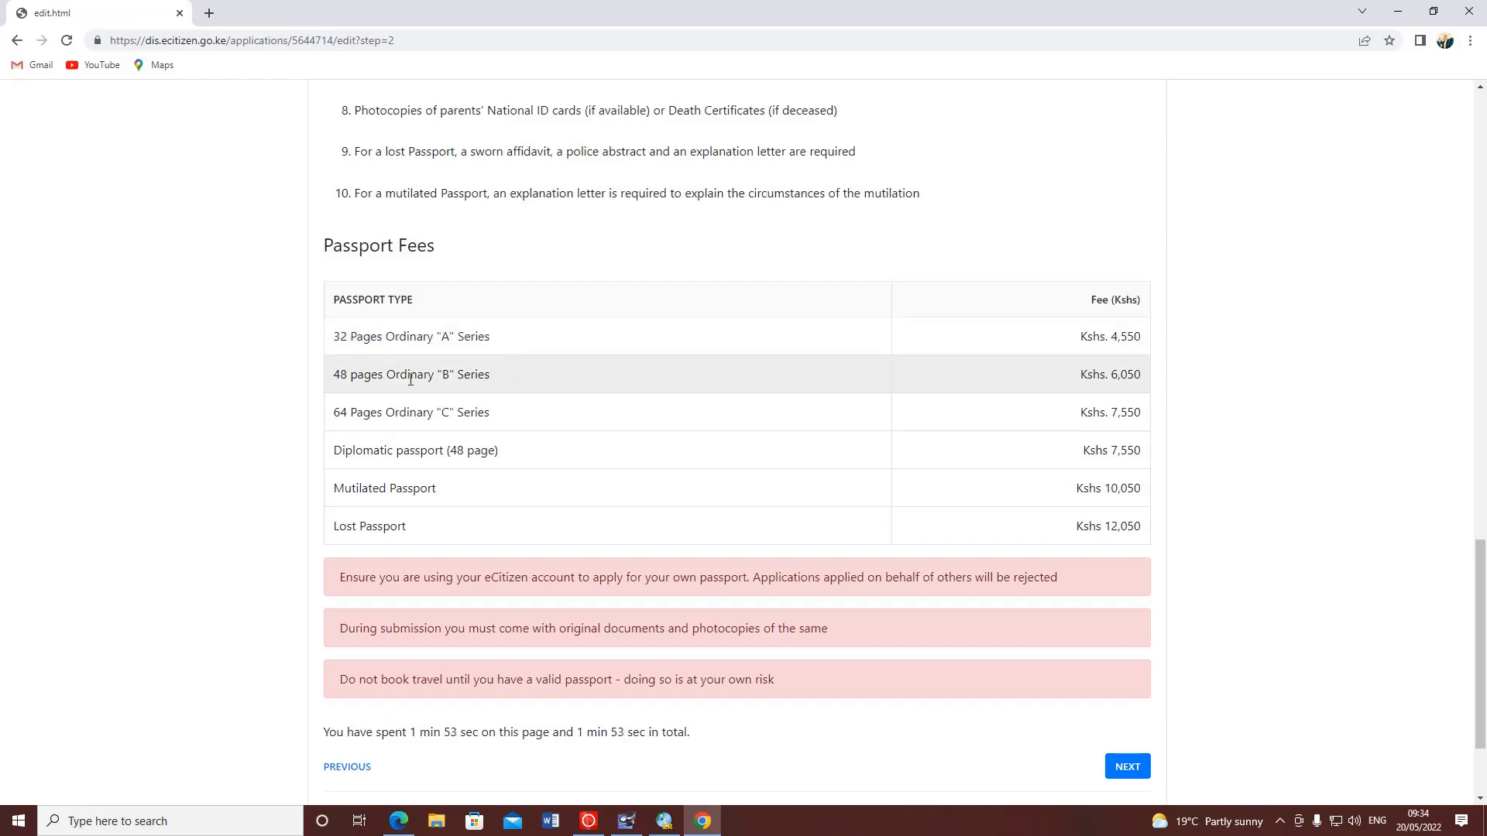
pyautogui.moveTo(341, 373); pyautogui.dragTo(479, 377)
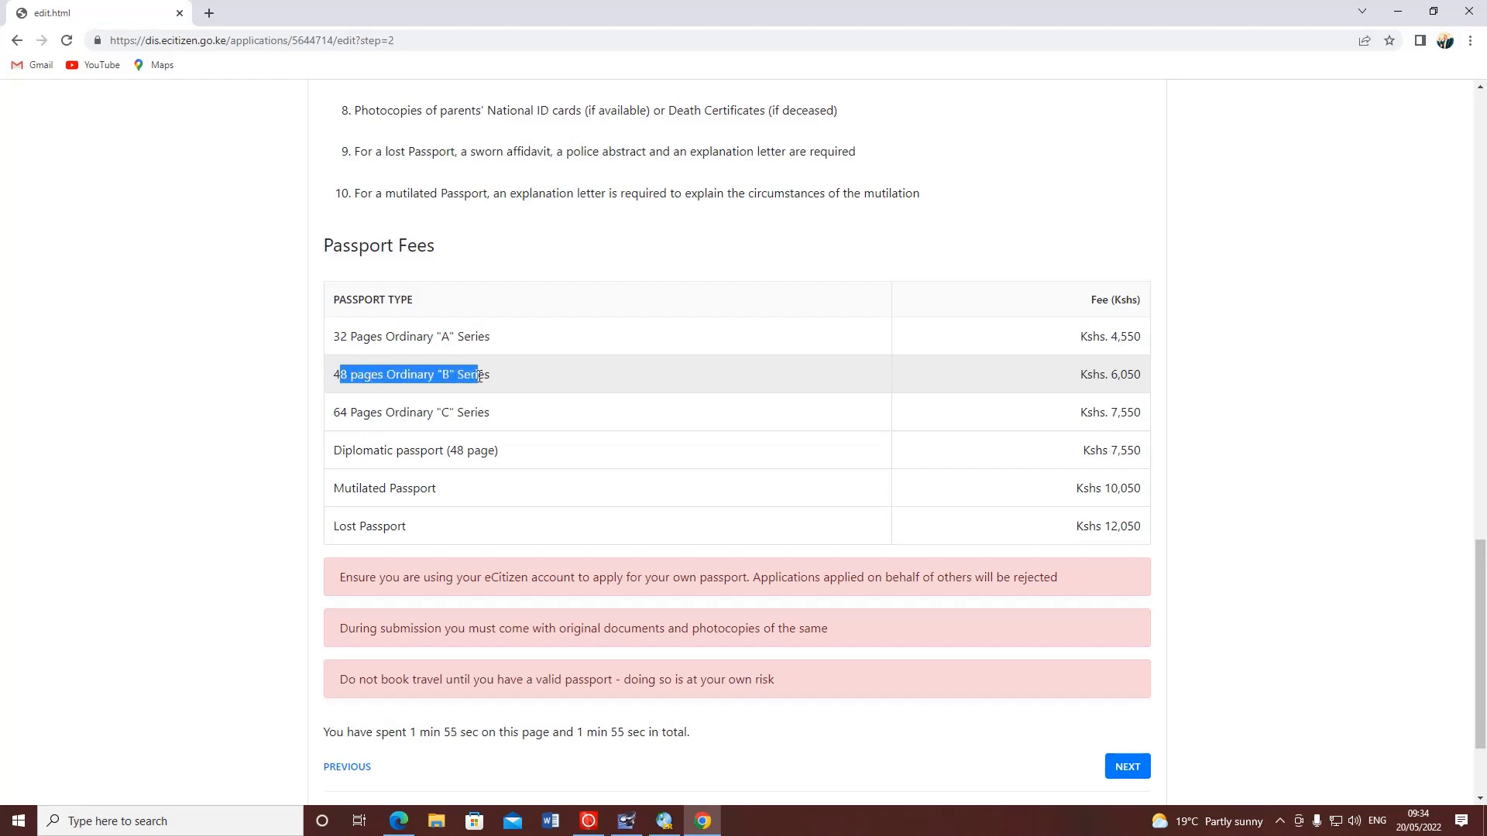
pyautogui.click(545, 378)
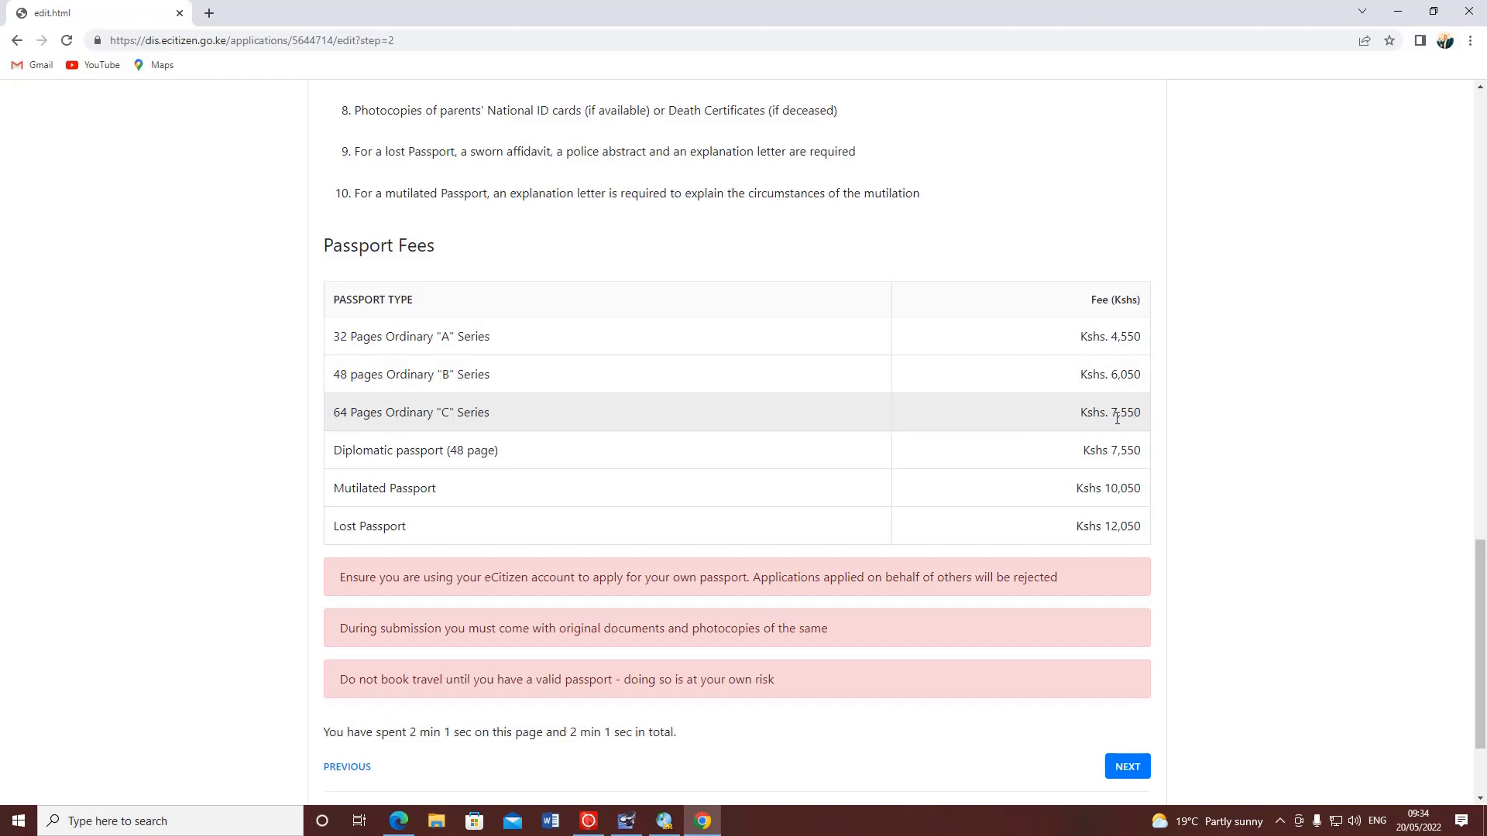
pyautogui.moveTo(447, 453); pyautogui.dragTo(349, 453)
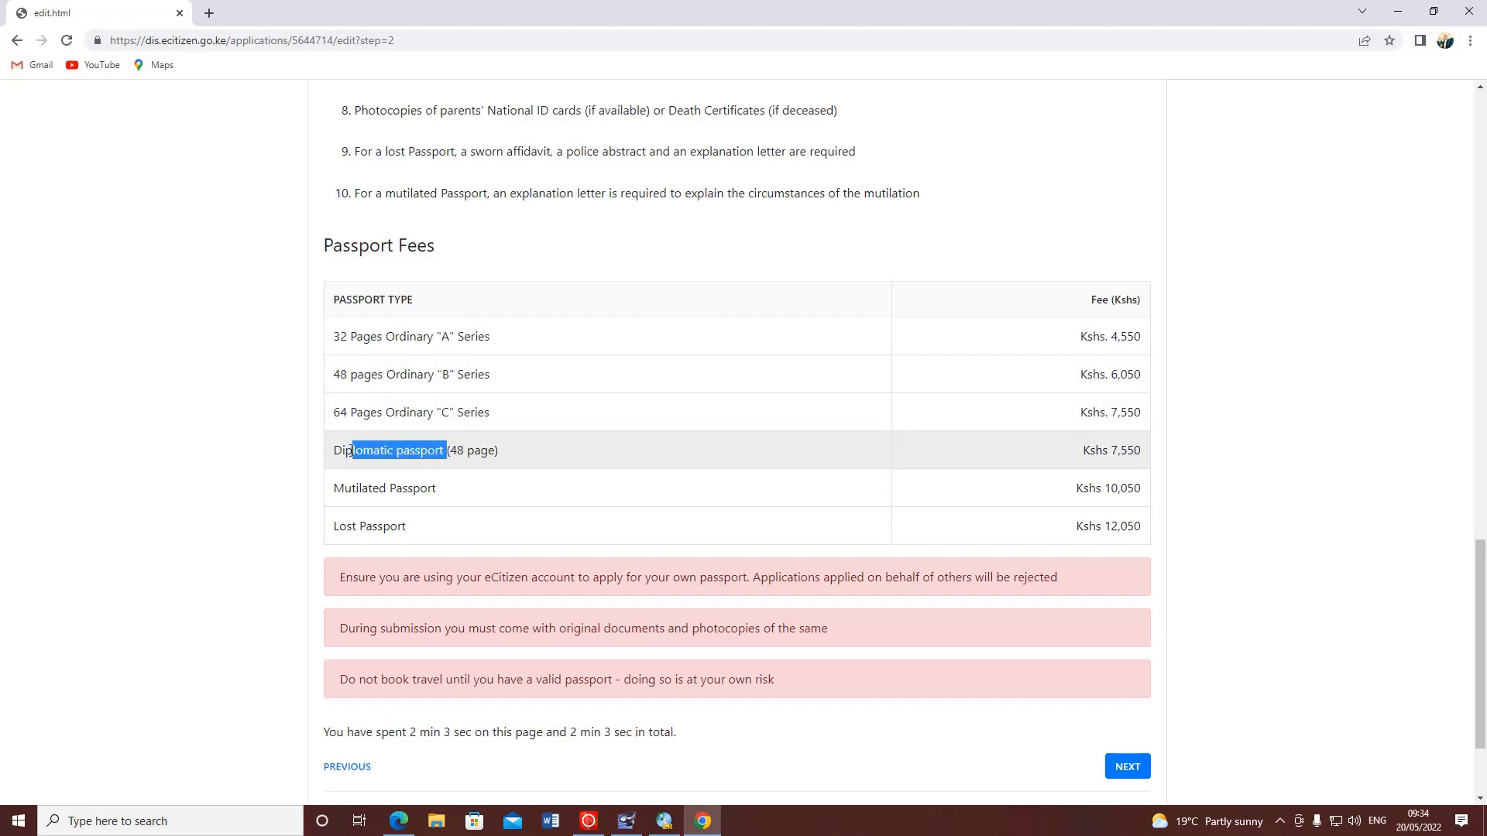
pyautogui.click(584, 458)
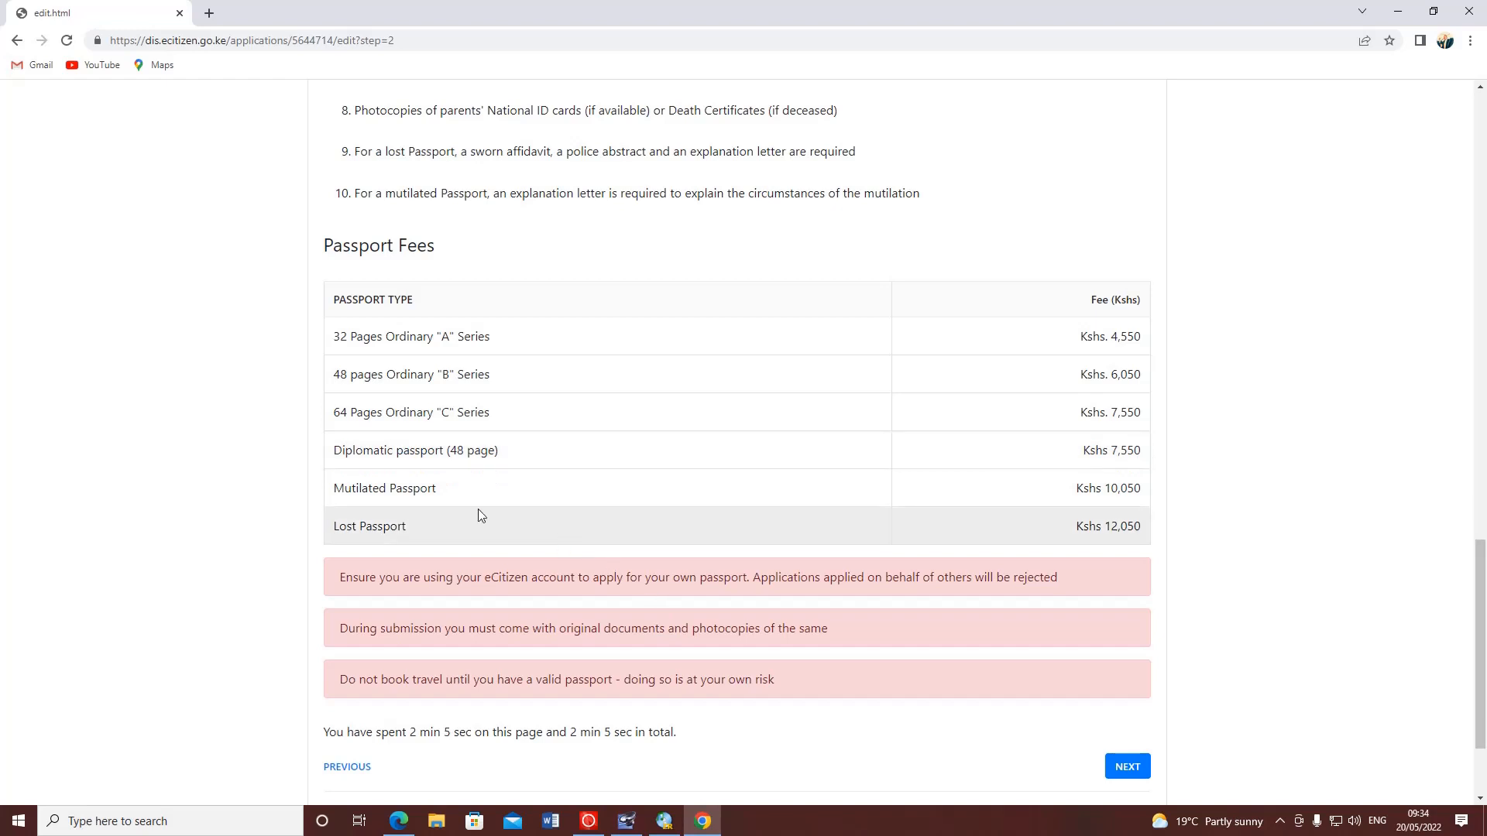
pyautogui.moveTo(470, 488); pyautogui.dragTo(334, 496)
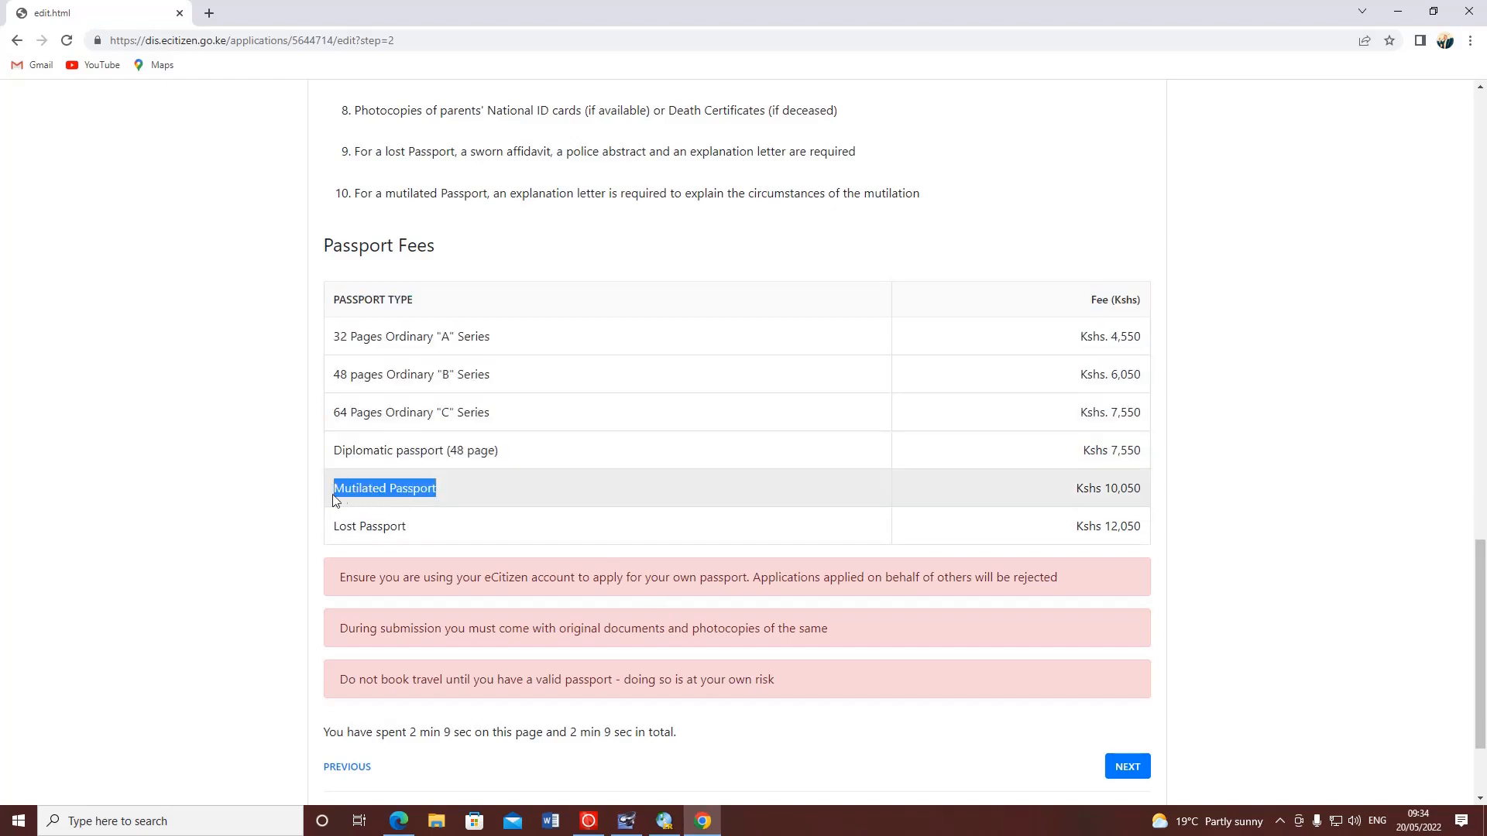
pyautogui.click(1149, 509)
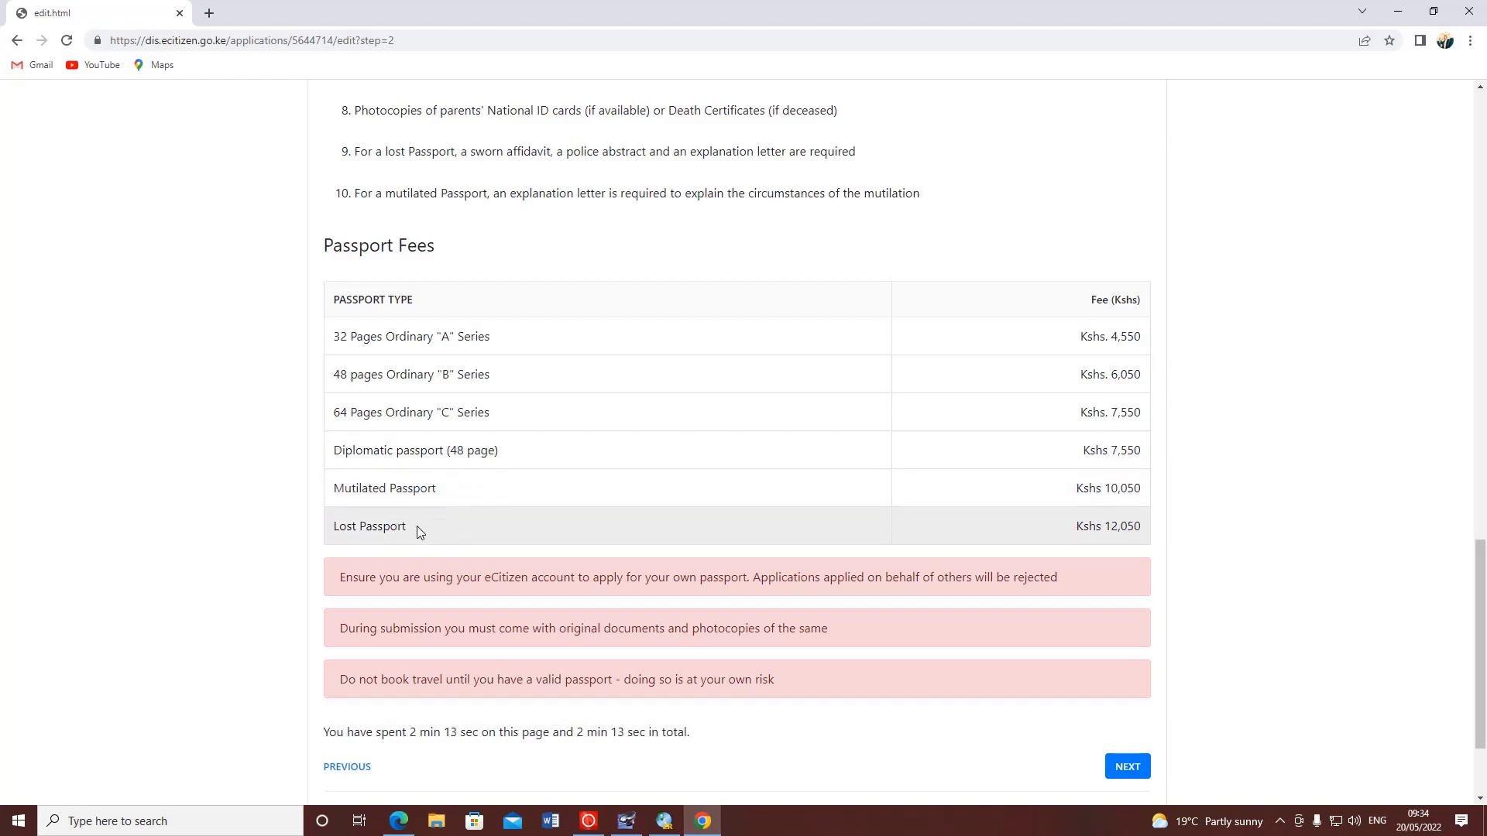
pyautogui.moveTo(417, 526); pyautogui.dragTo(328, 536)
pyautogui.click(1258, 539)
pyautogui.scroll(-2, 1239, 569)
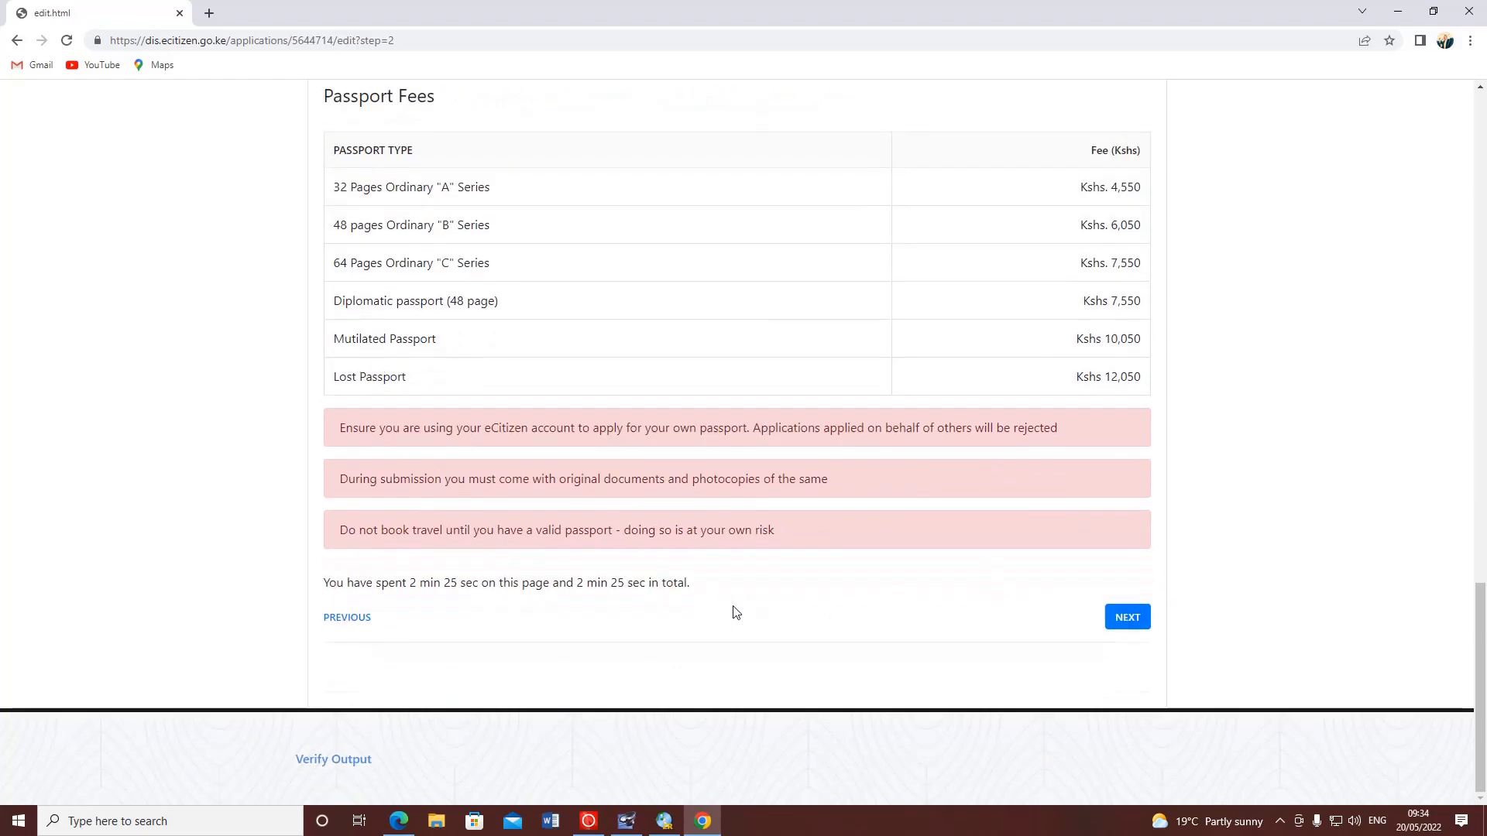
pyautogui.click(353, 617)
# - On the Dual Nationality step, try Yes and browse the country list, then leave the answer at No
pyautogui.click(1127, 618)
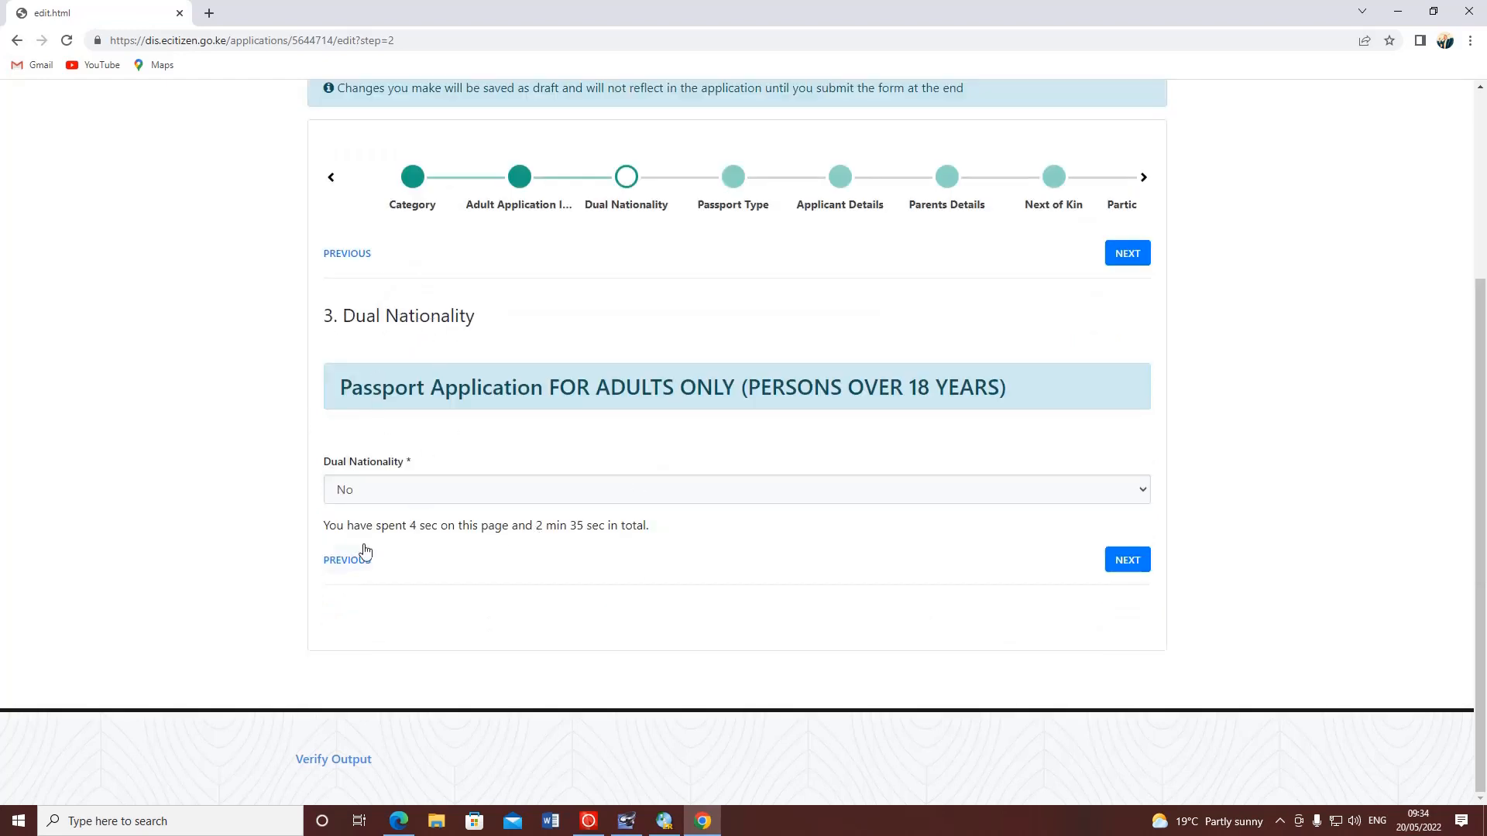
pyautogui.click(401, 496)
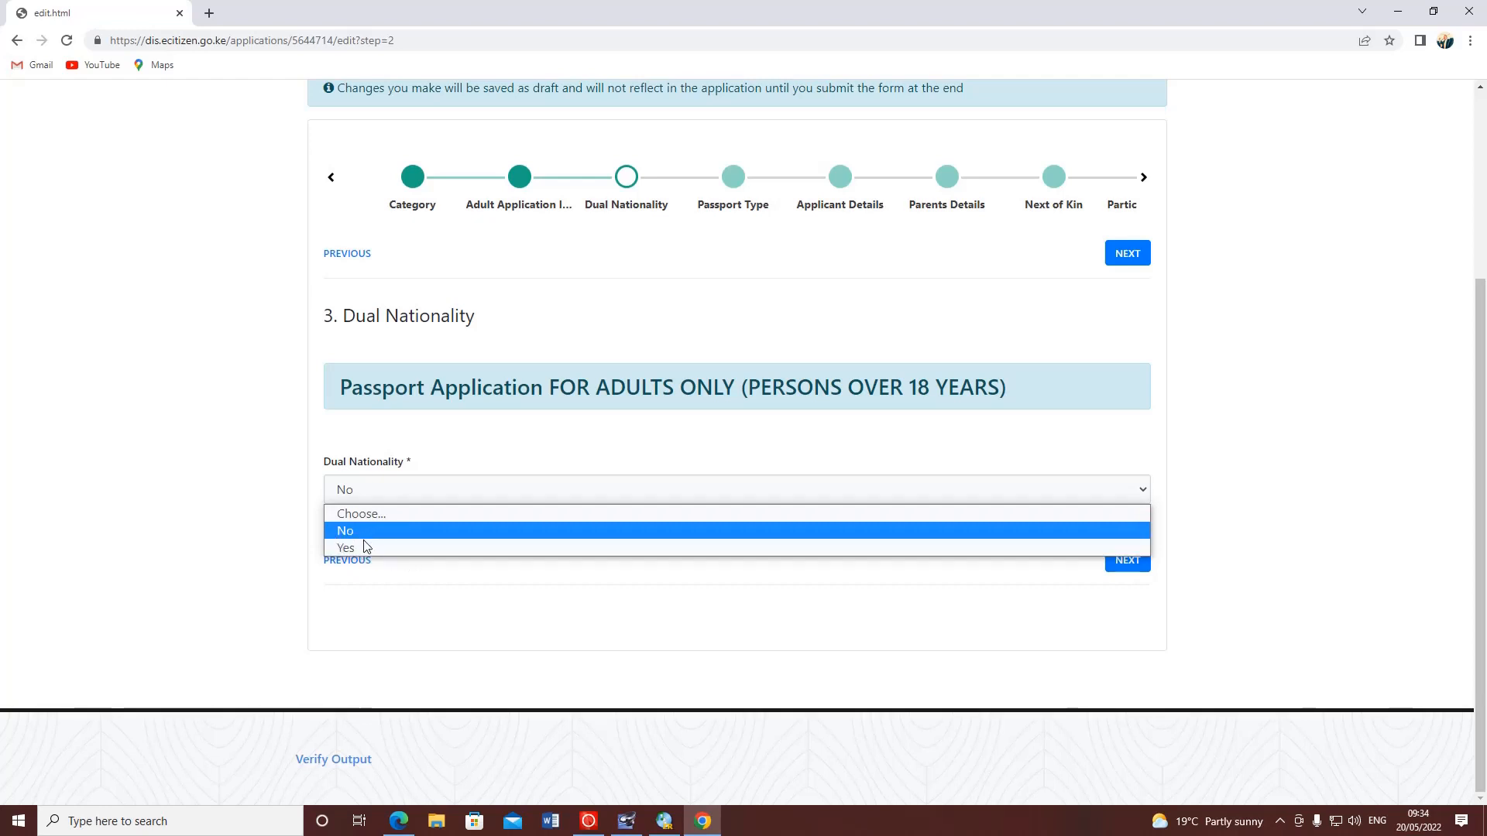
pyautogui.click(358, 547)
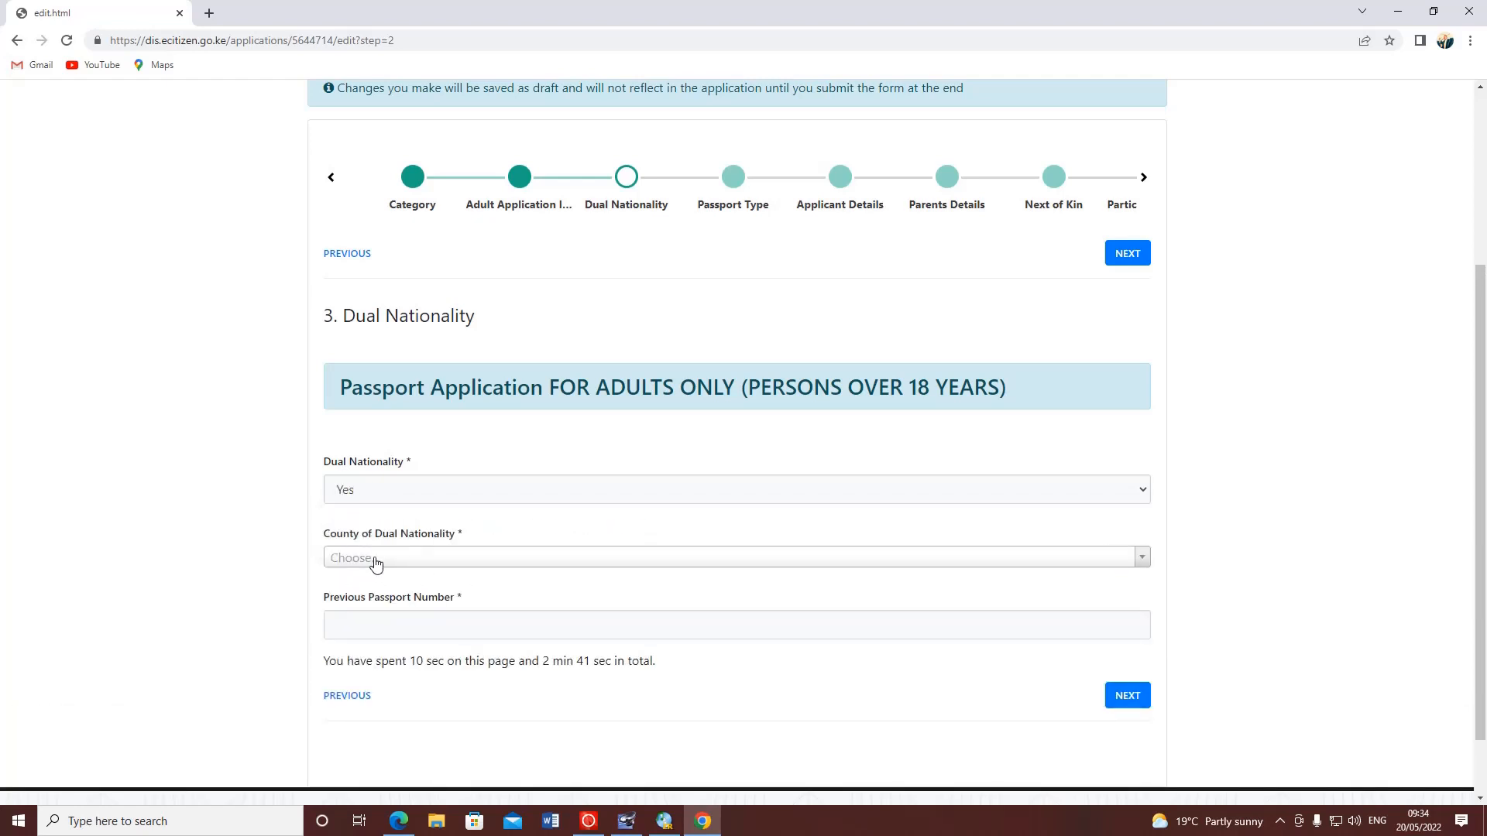
pyautogui.click(377, 559)
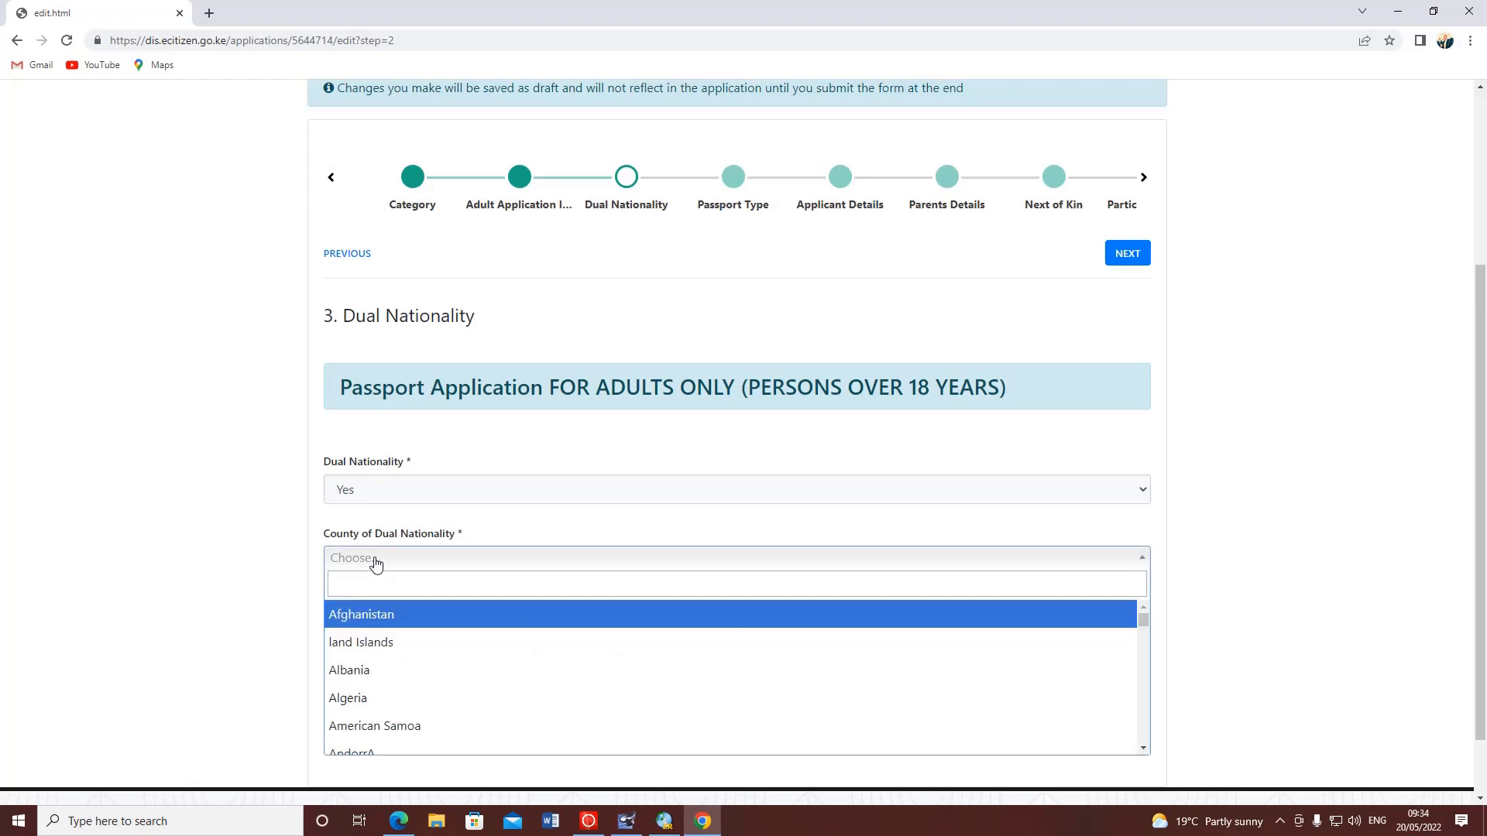
pyautogui.click(376, 559)
pyautogui.click(375, 561)
pyautogui.scroll(-4, 376, 674)
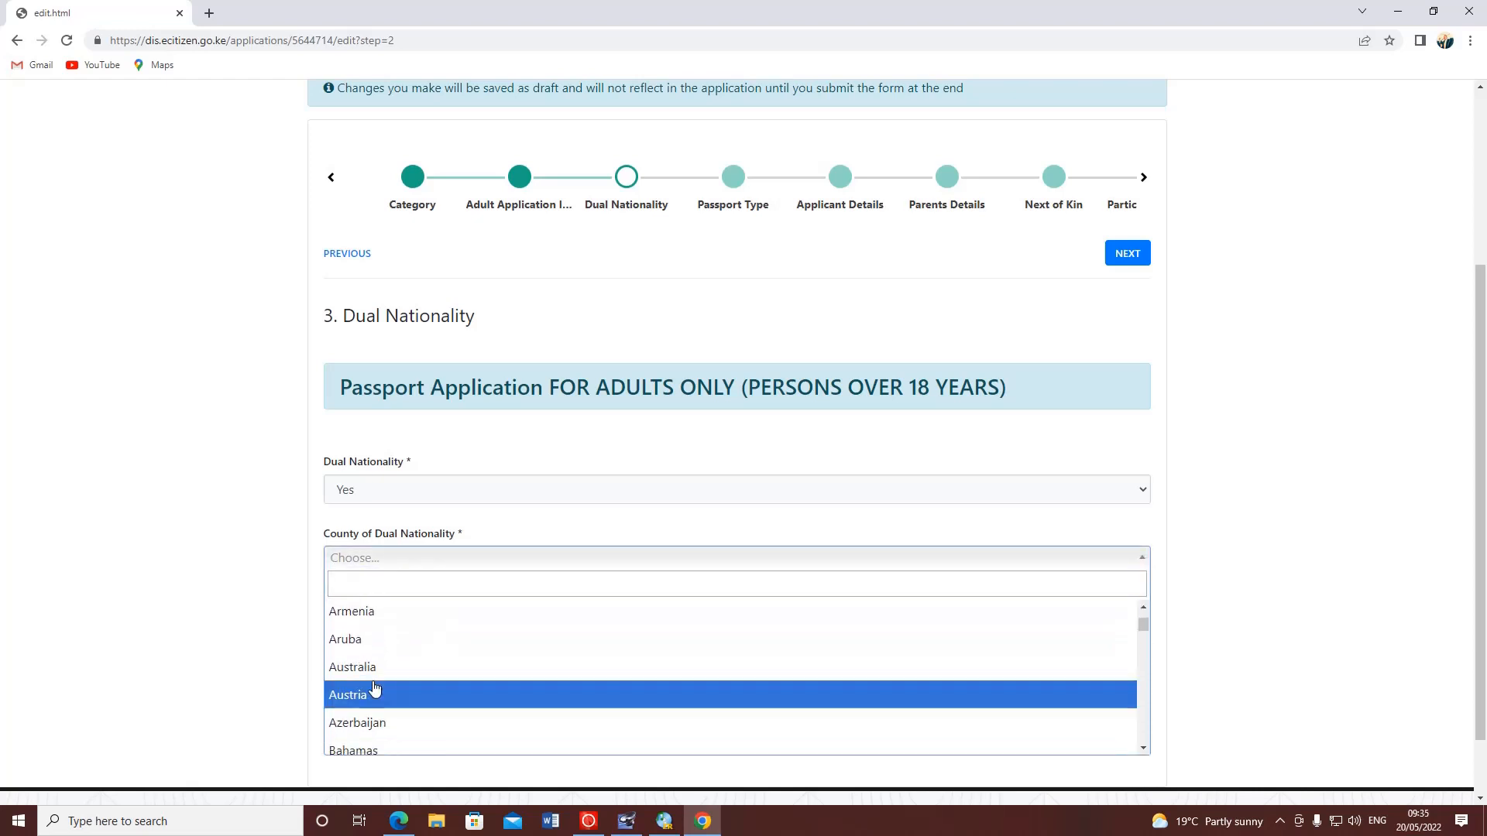
pyautogui.click(272, 591)
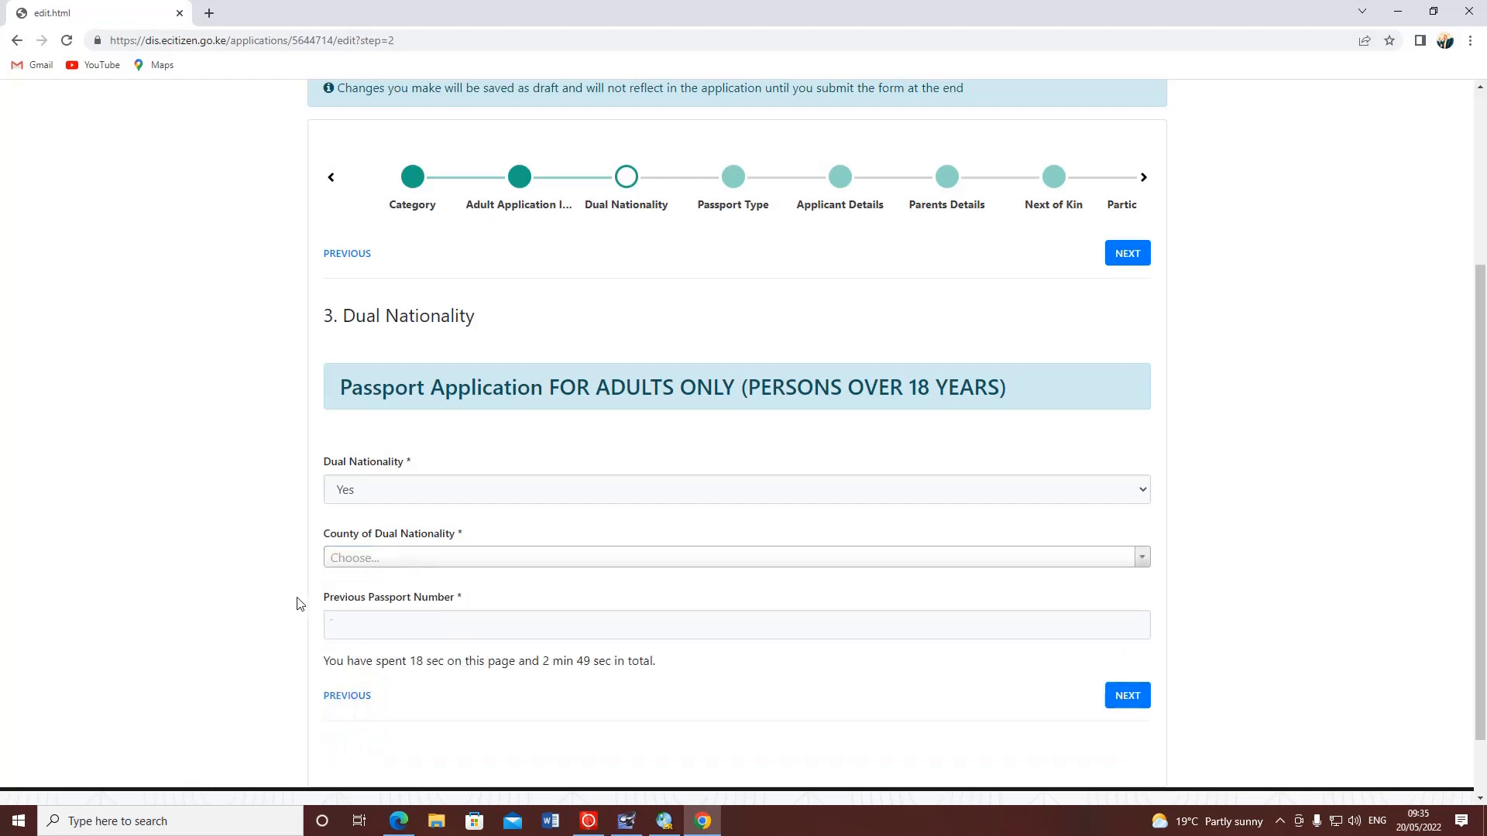
pyautogui.scroll(-1, 398, 610)
pyautogui.click(382, 552)
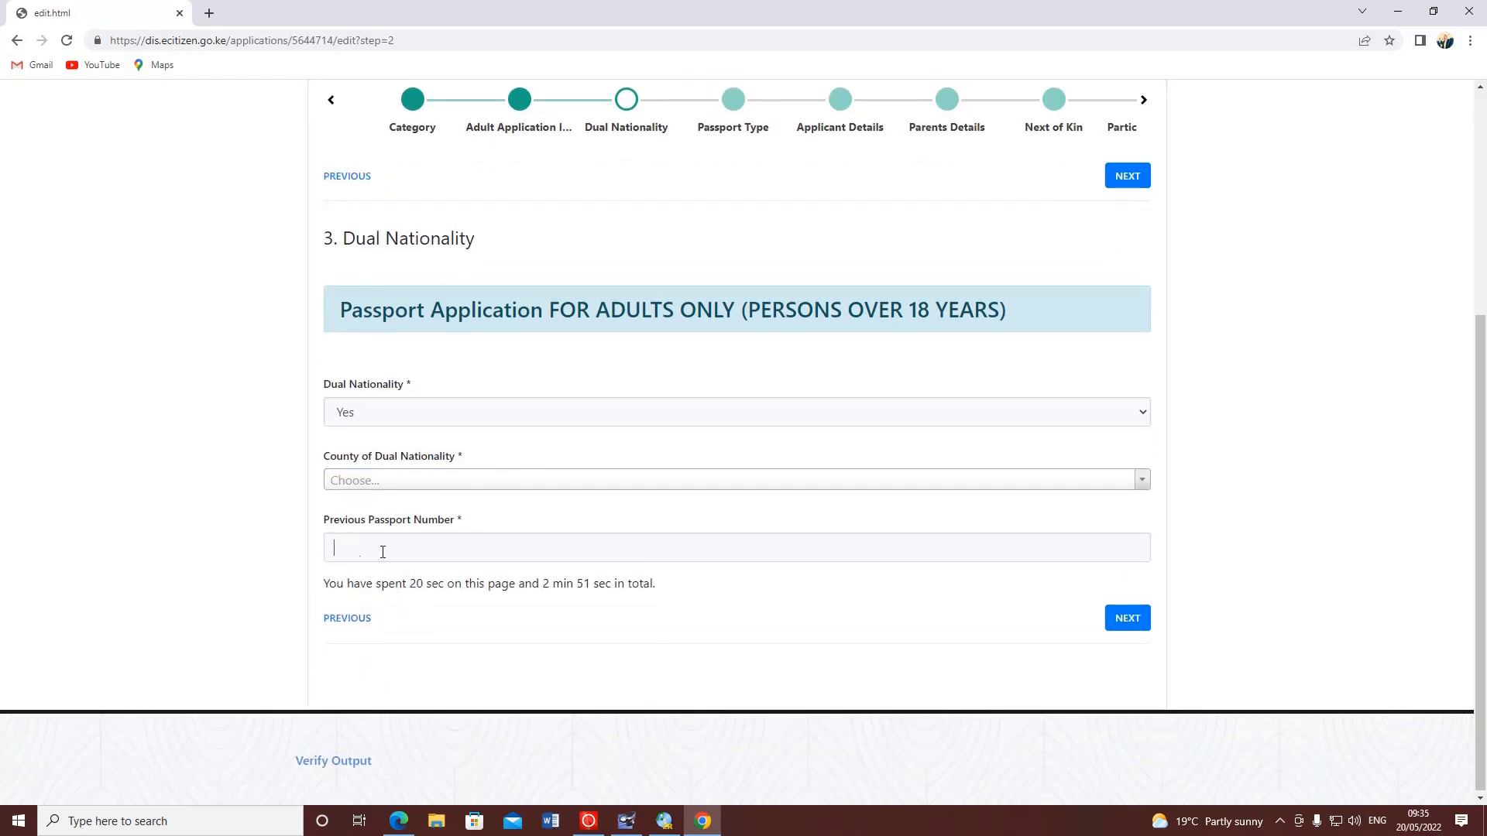
pyautogui.click(417, 412)
pyautogui.click(381, 459)
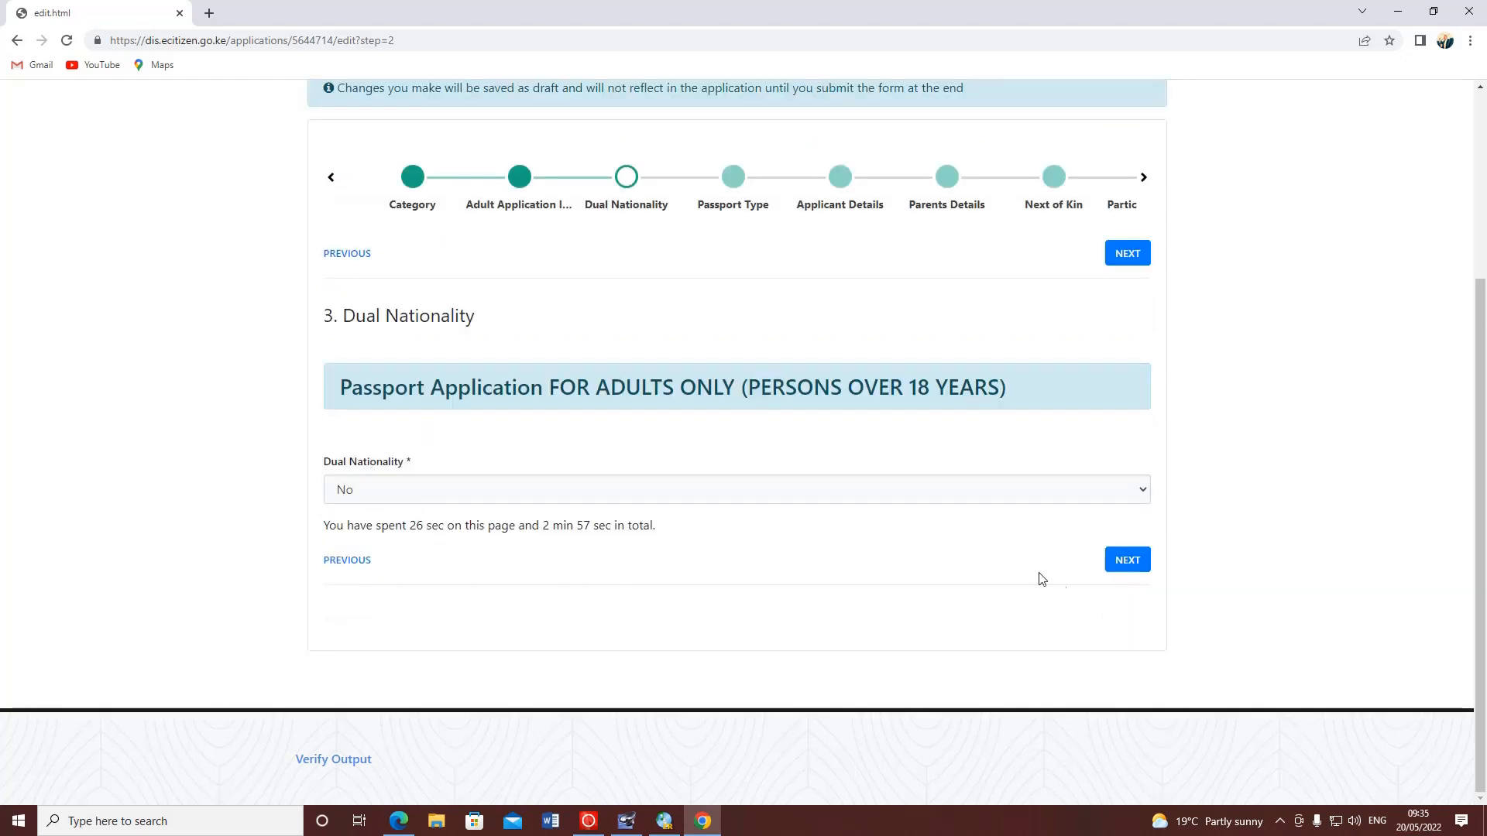
# - Choose an Ordinary, 01. First Time Passport with 34 Pages Ordinary "A" Series
pyautogui.click(1129, 568)
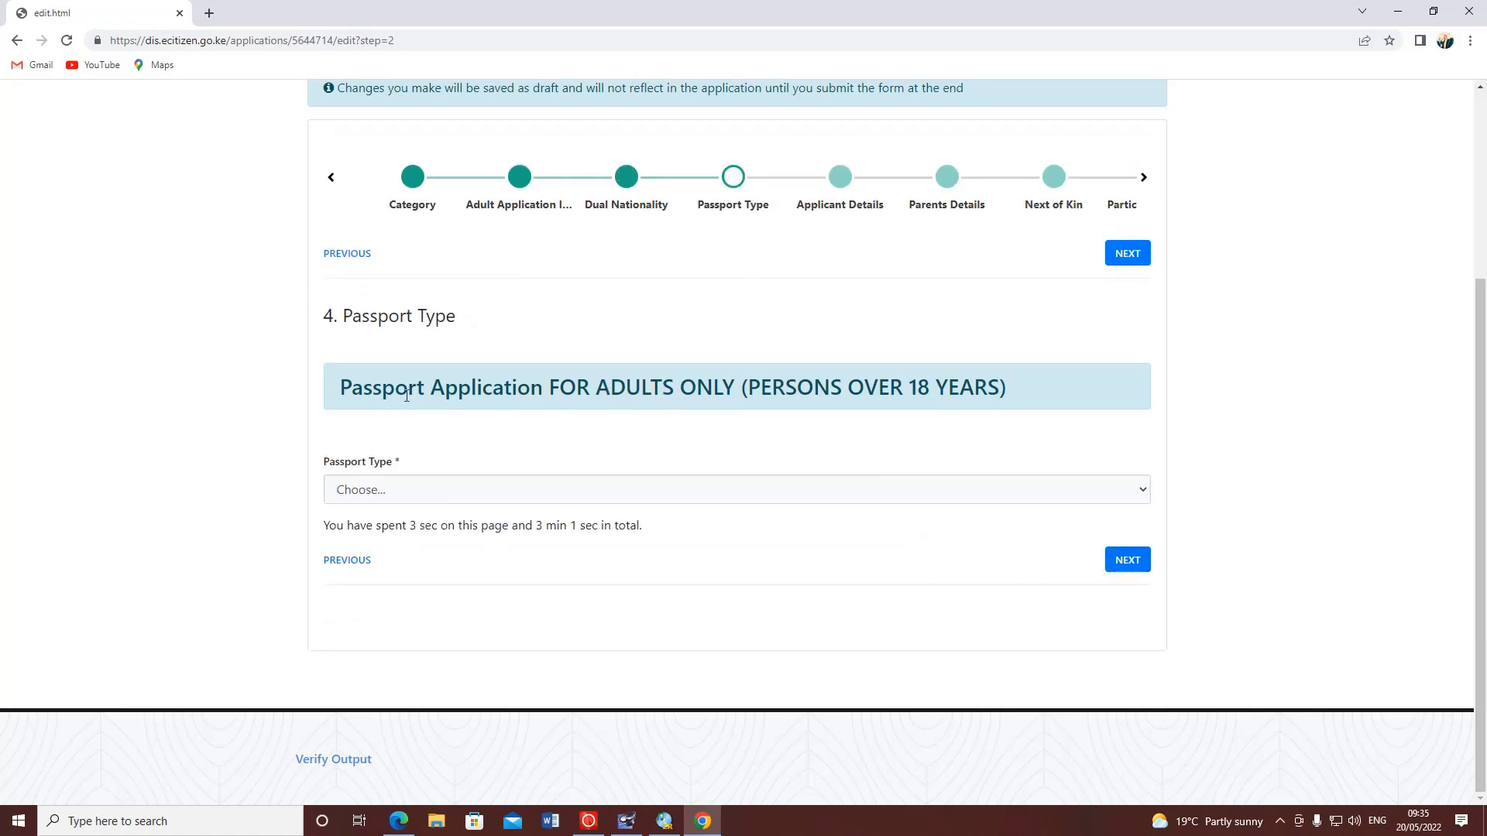
pyautogui.click(382, 495)
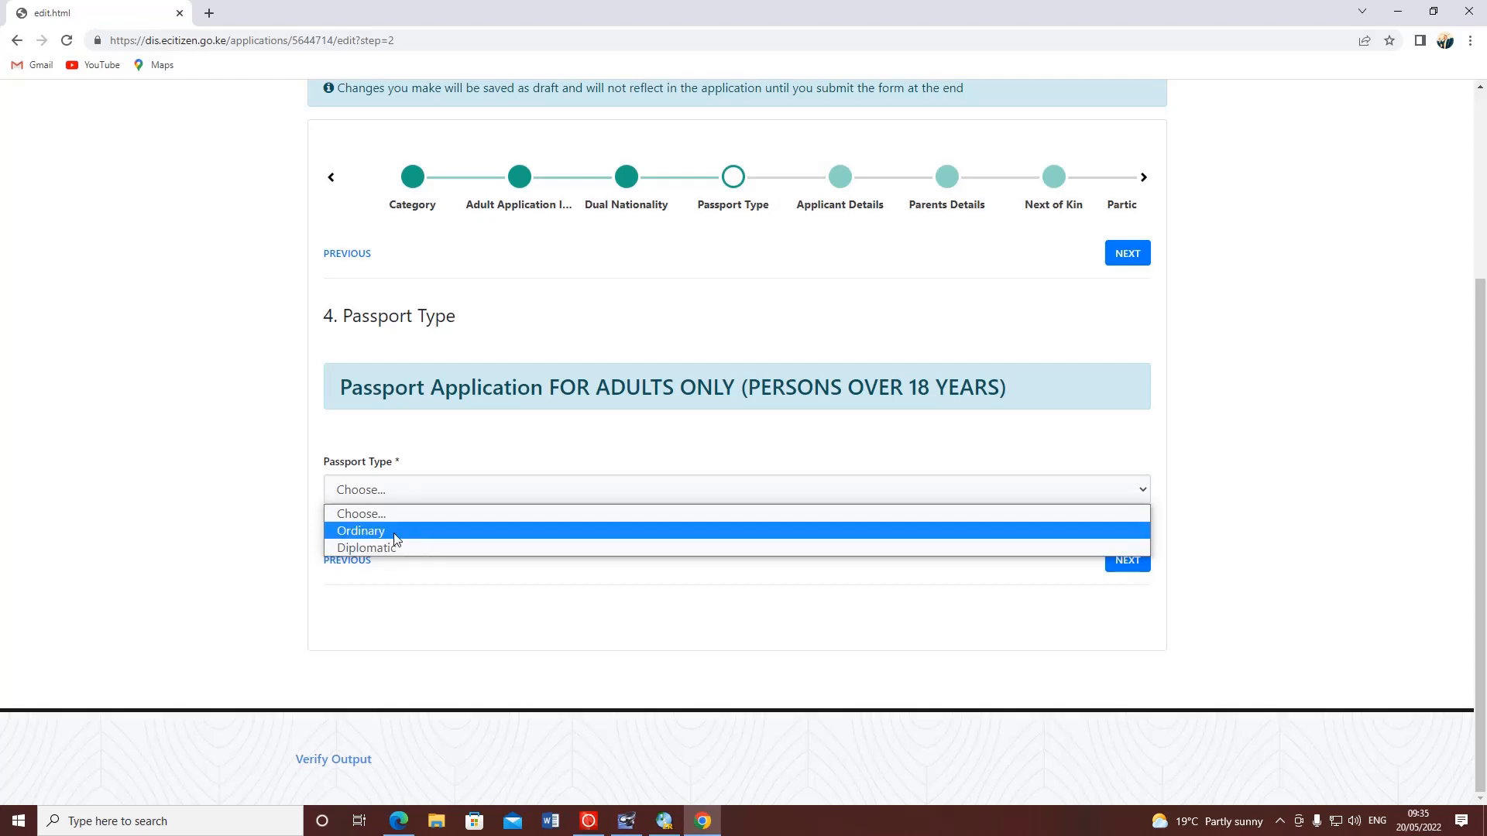
pyautogui.click(394, 532)
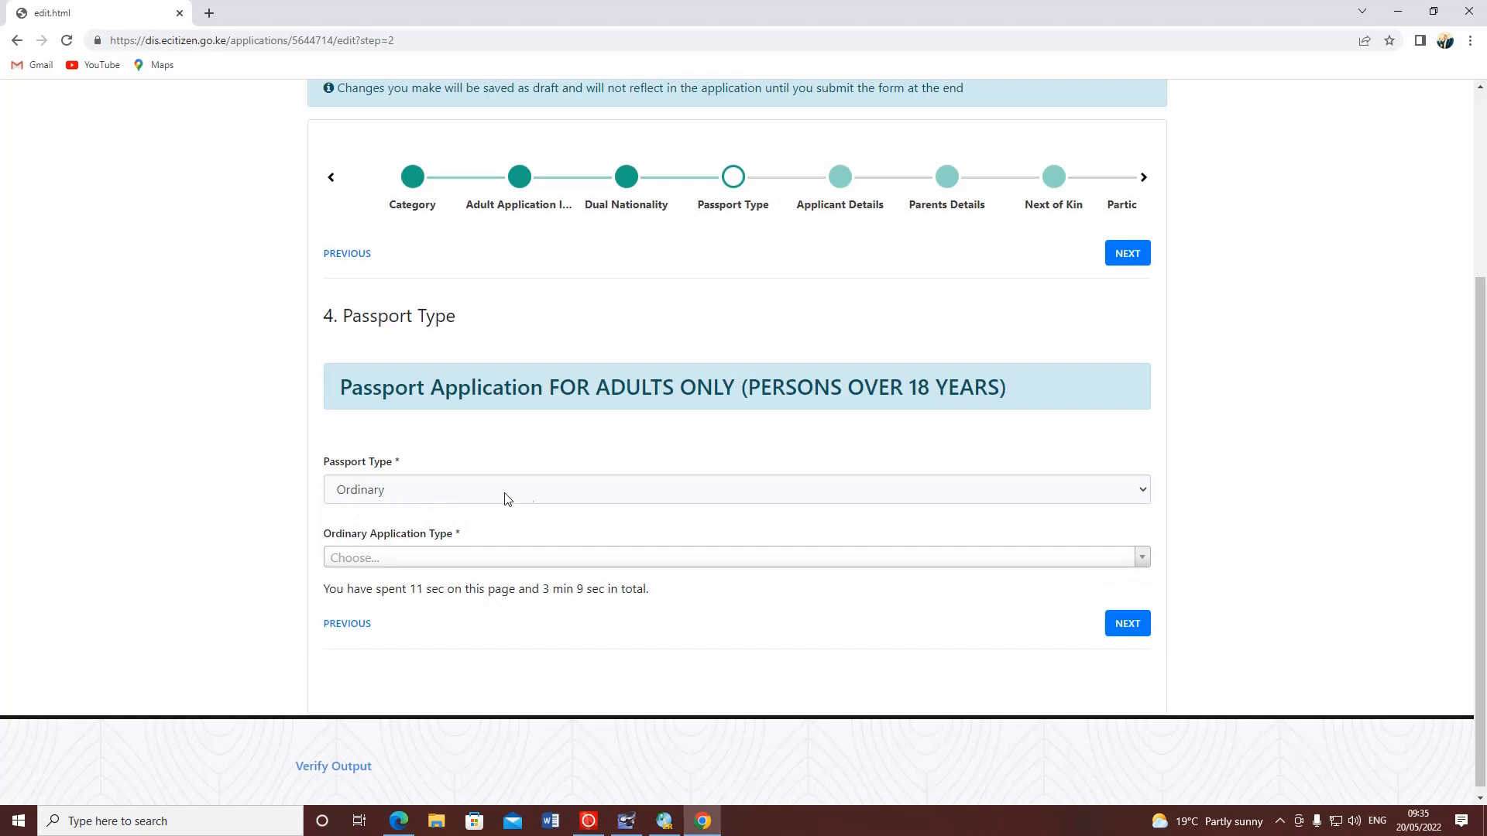
pyautogui.click(895, 557)
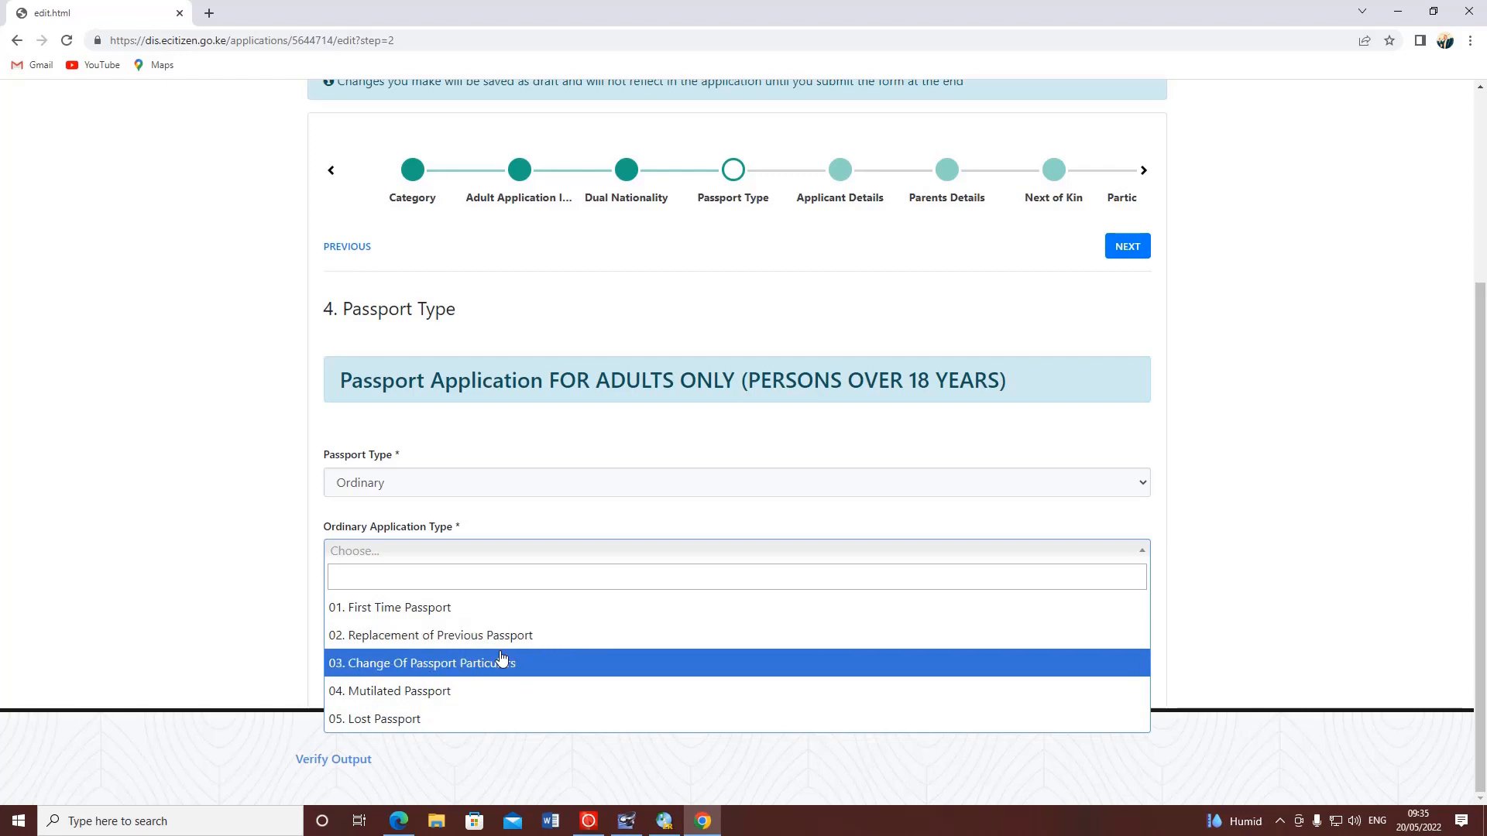
pyautogui.click(396, 618)
pyautogui.scroll(-1, 442, 566)
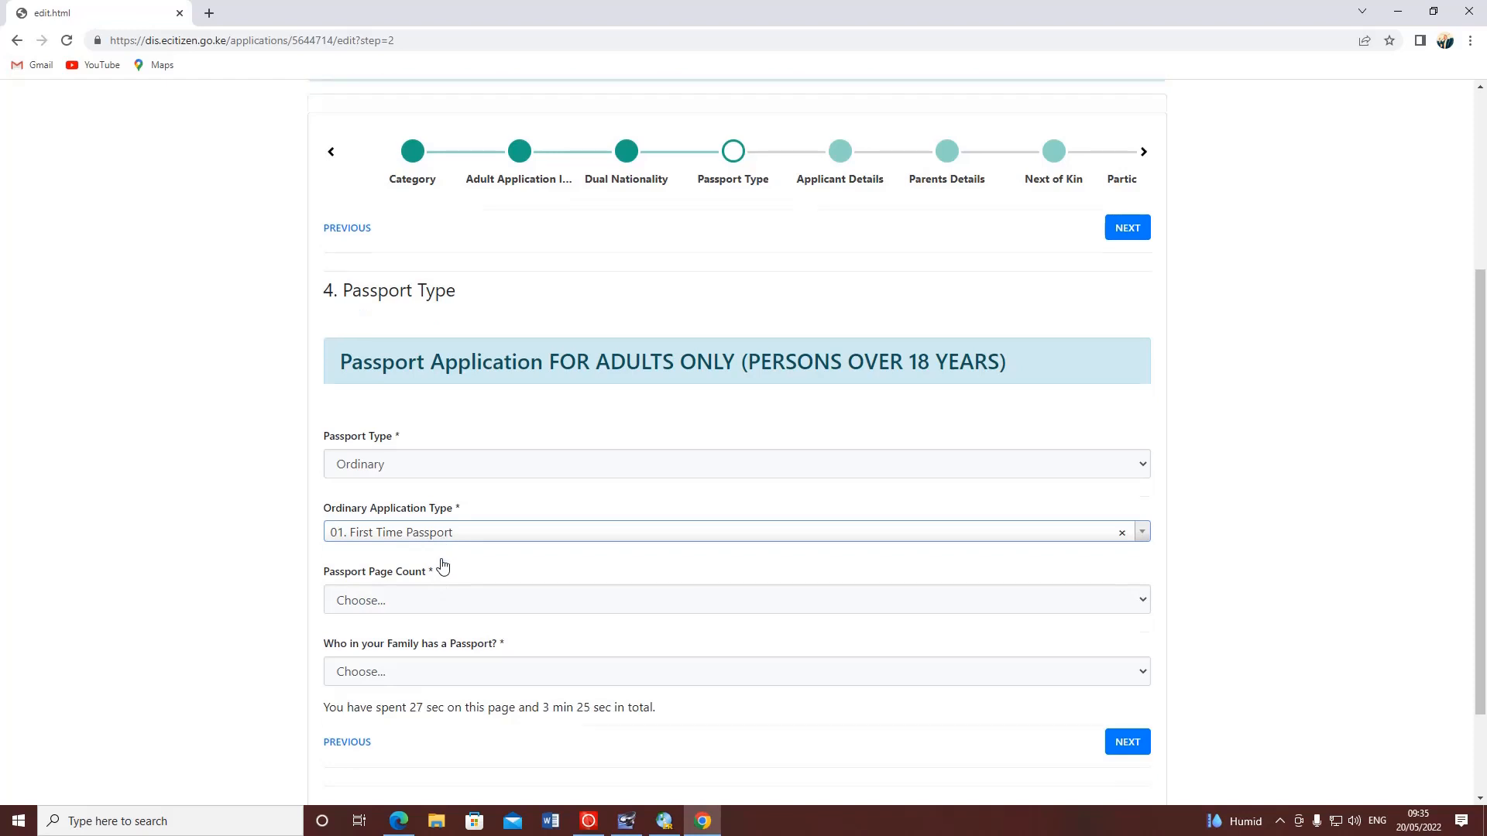
pyautogui.scroll(-2, 442, 566)
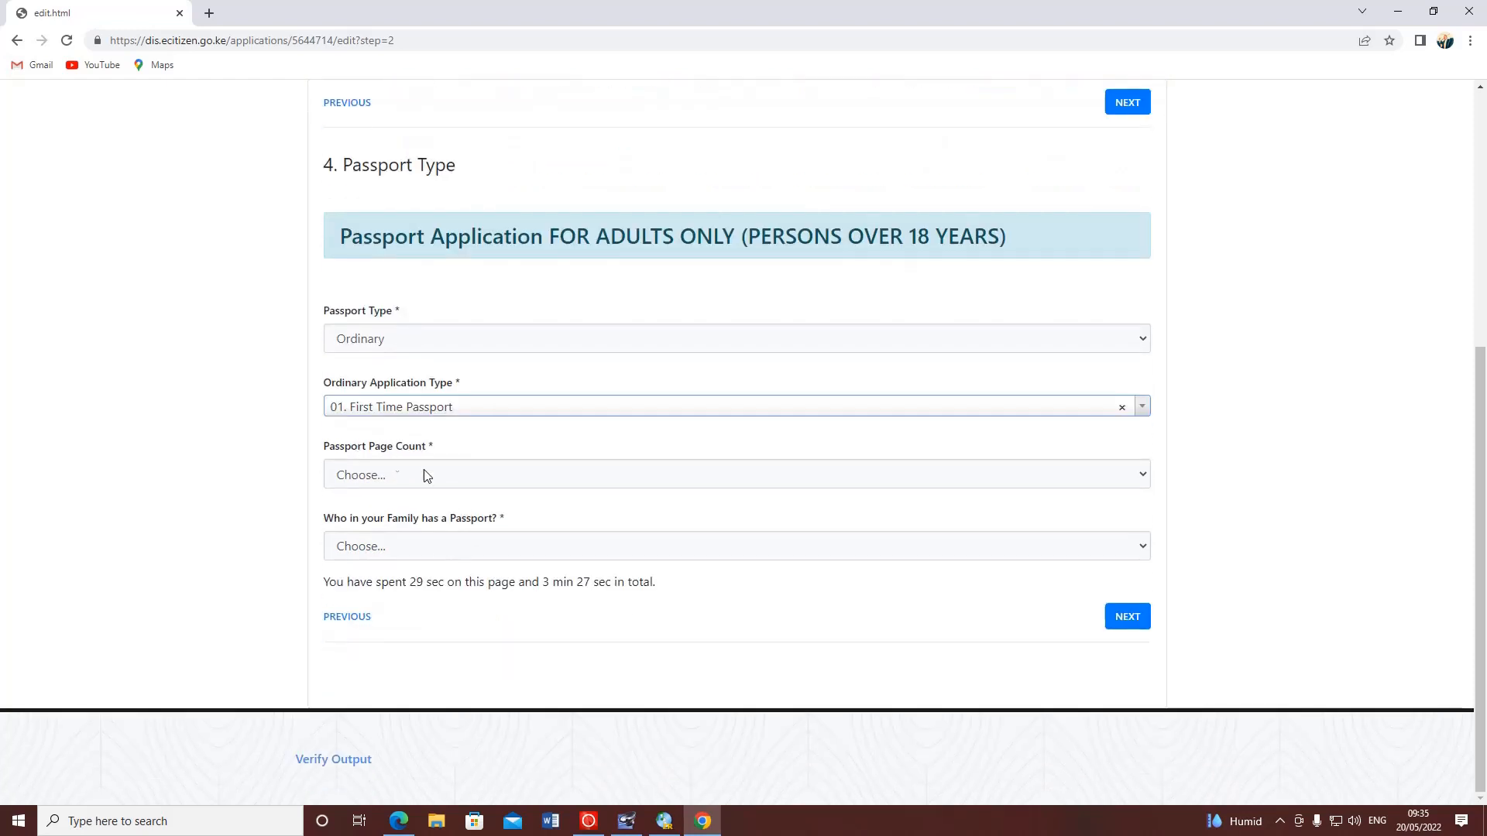
pyautogui.click(449, 478)
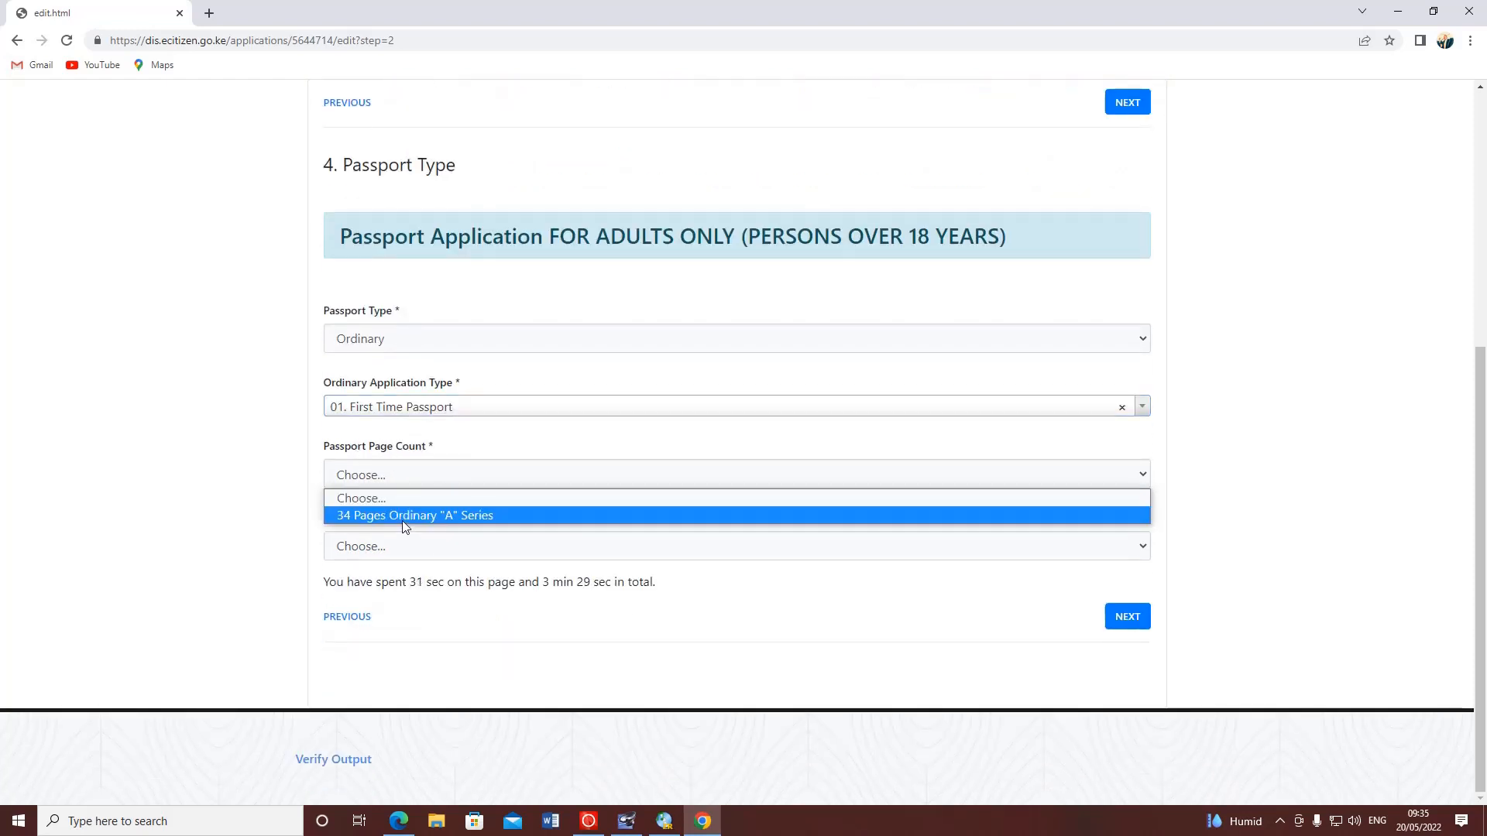
pyautogui.click(450, 518)
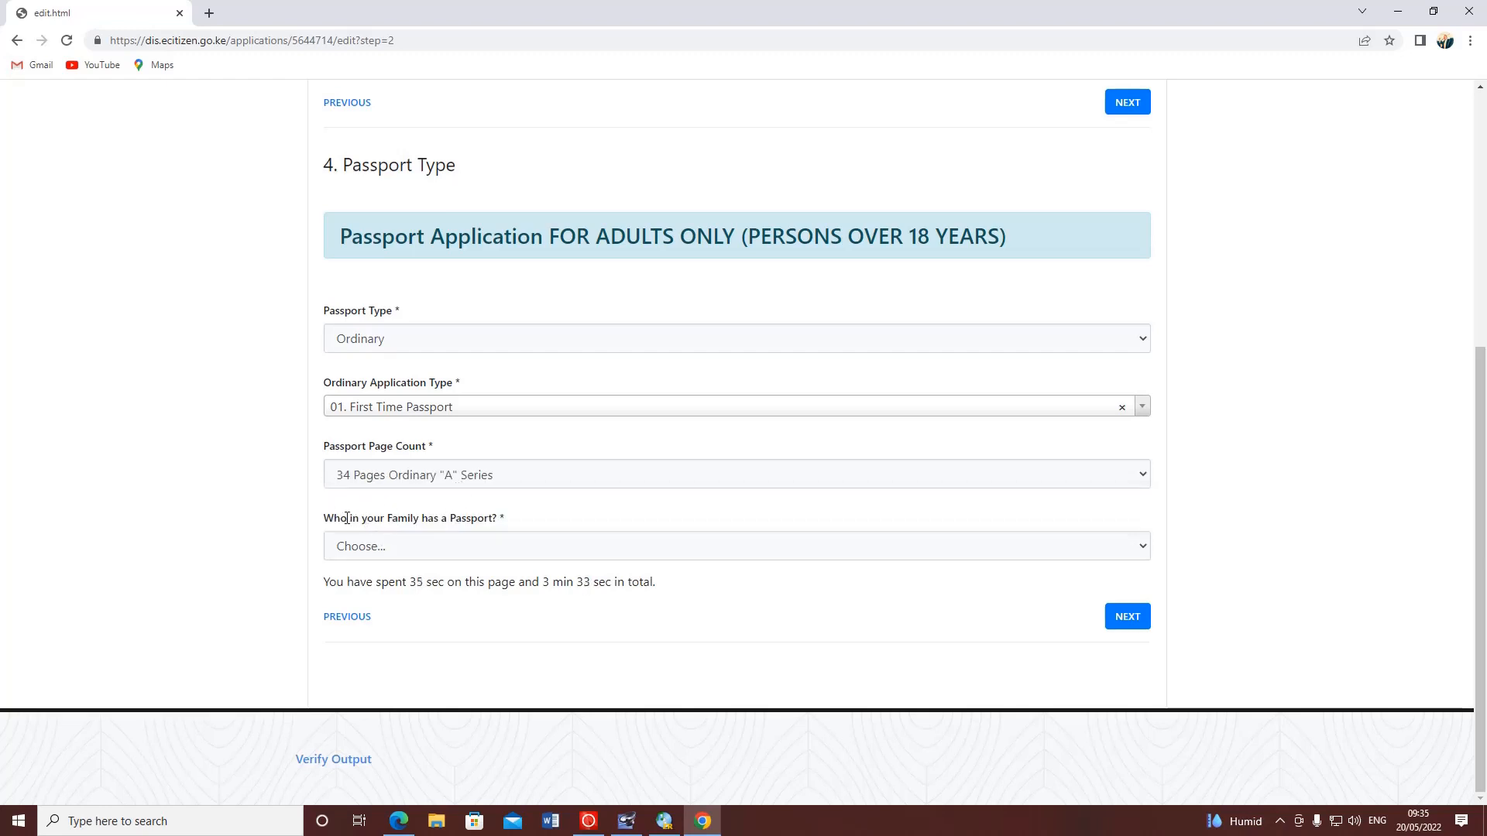
# - Set the family passport holder to None after trying Parent and Spouse
pyautogui.moveTo(347, 518); pyautogui.dragTo(508, 517)
pyautogui.click(537, 521)
pyautogui.click(490, 552)
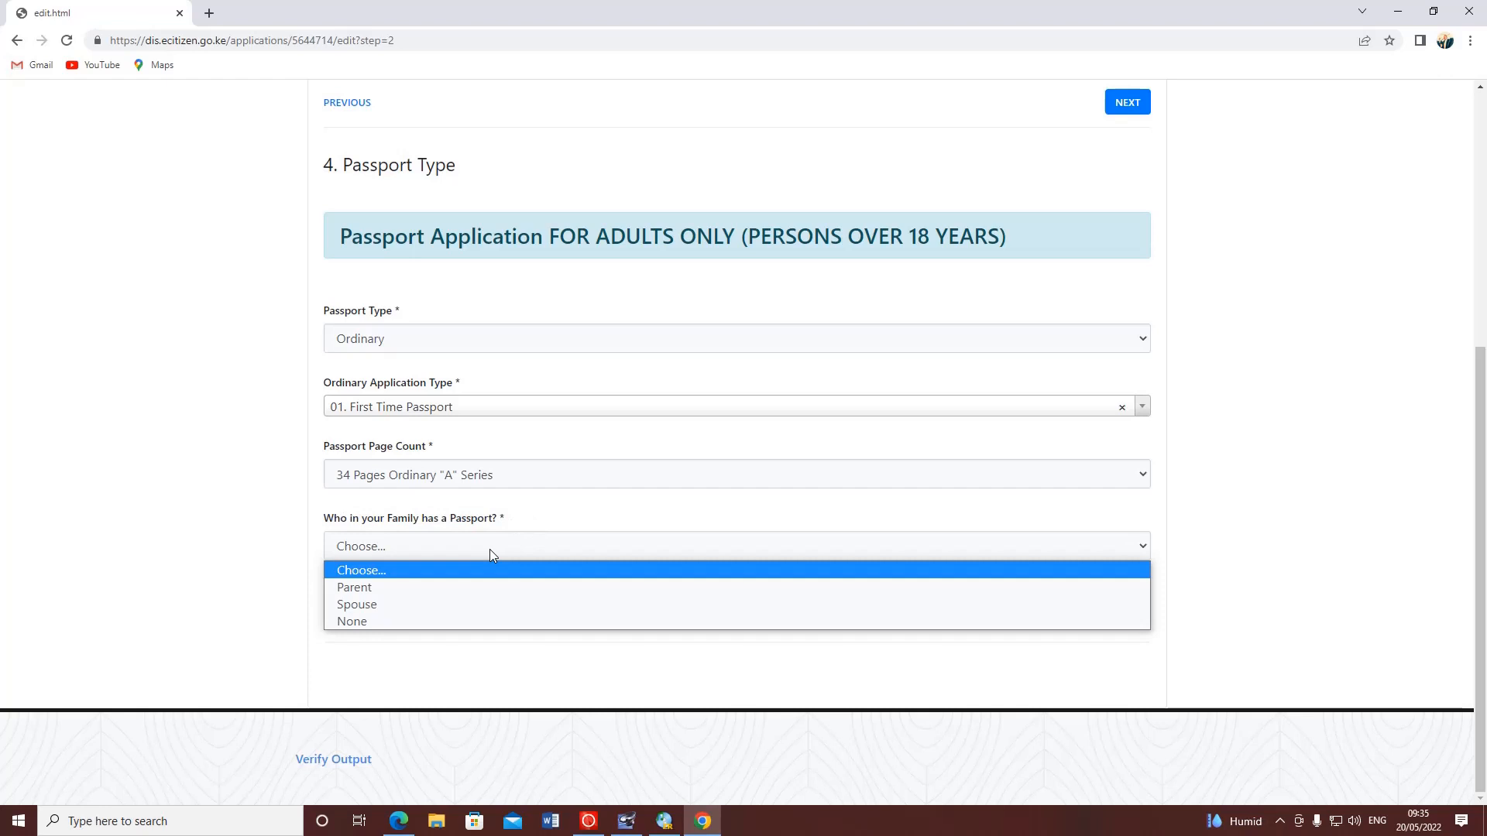
pyautogui.click(379, 587)
pyautogui.click(351, 620)
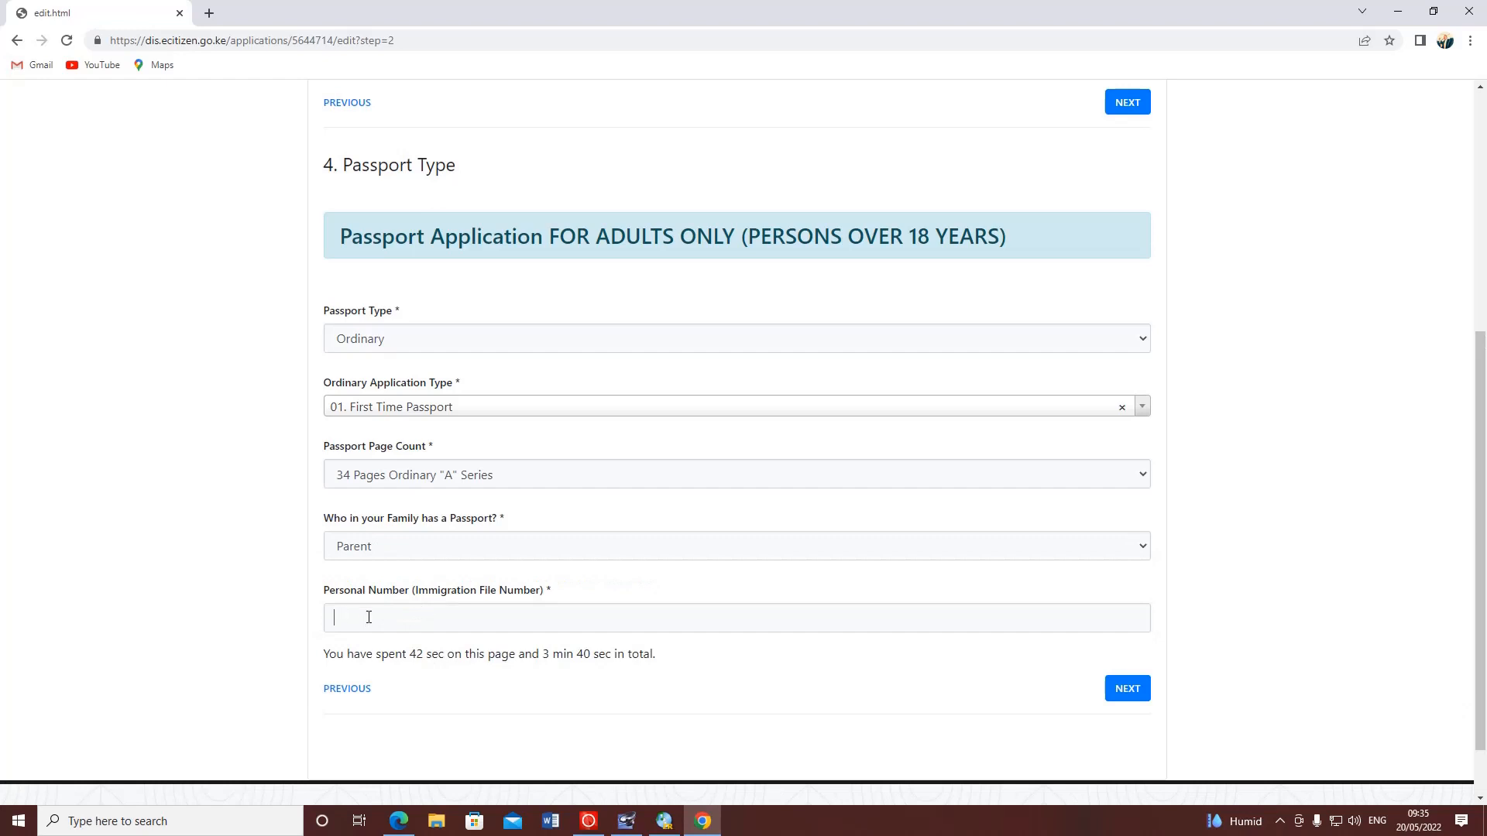
pyautogui.moveTo(357, 590); pyautogui.dragTo(540, 590)
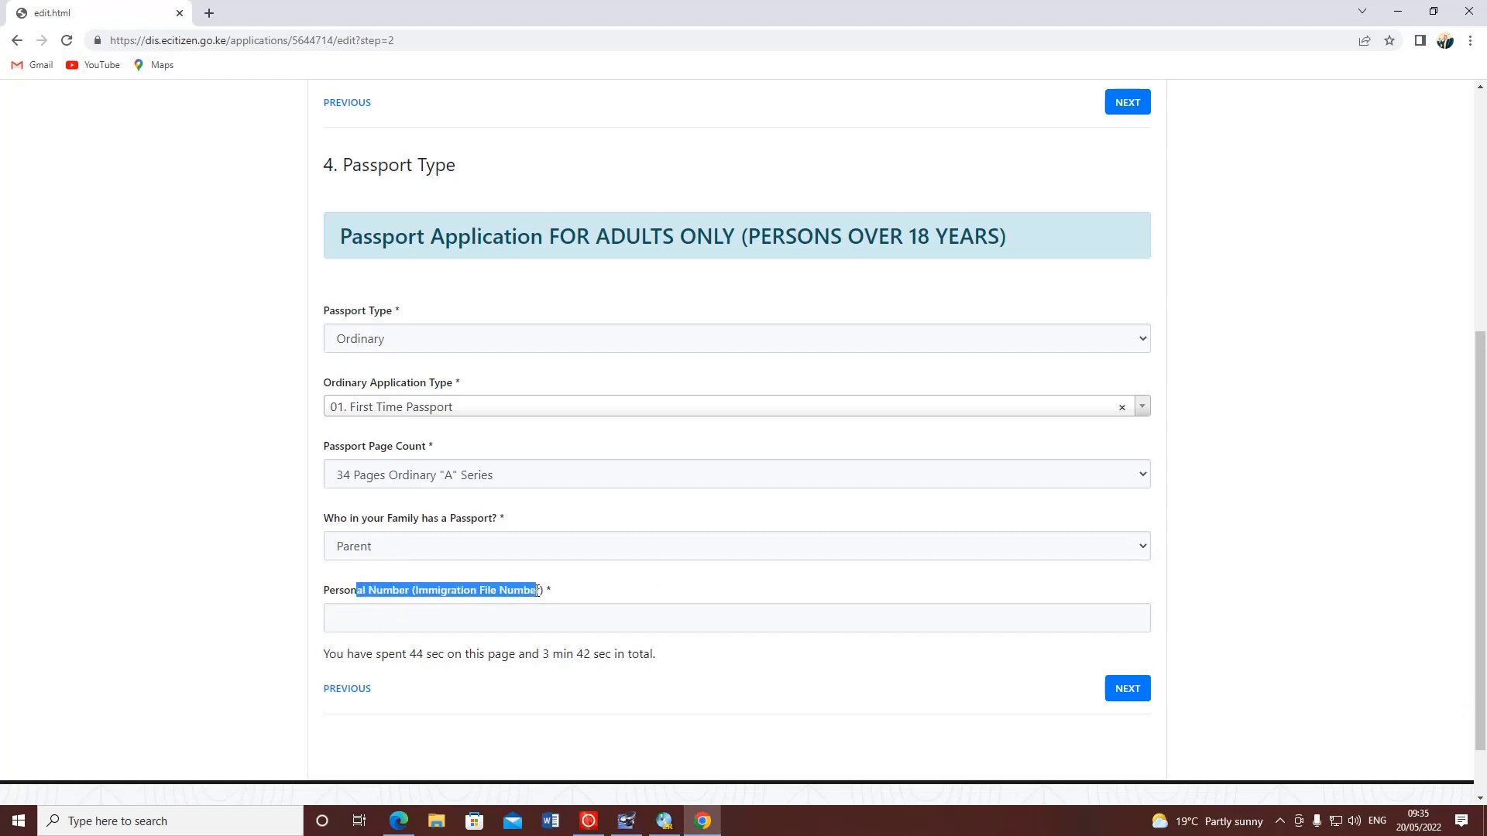
pyautogui.click(540, 590)
pyautogui.click(365, 553)
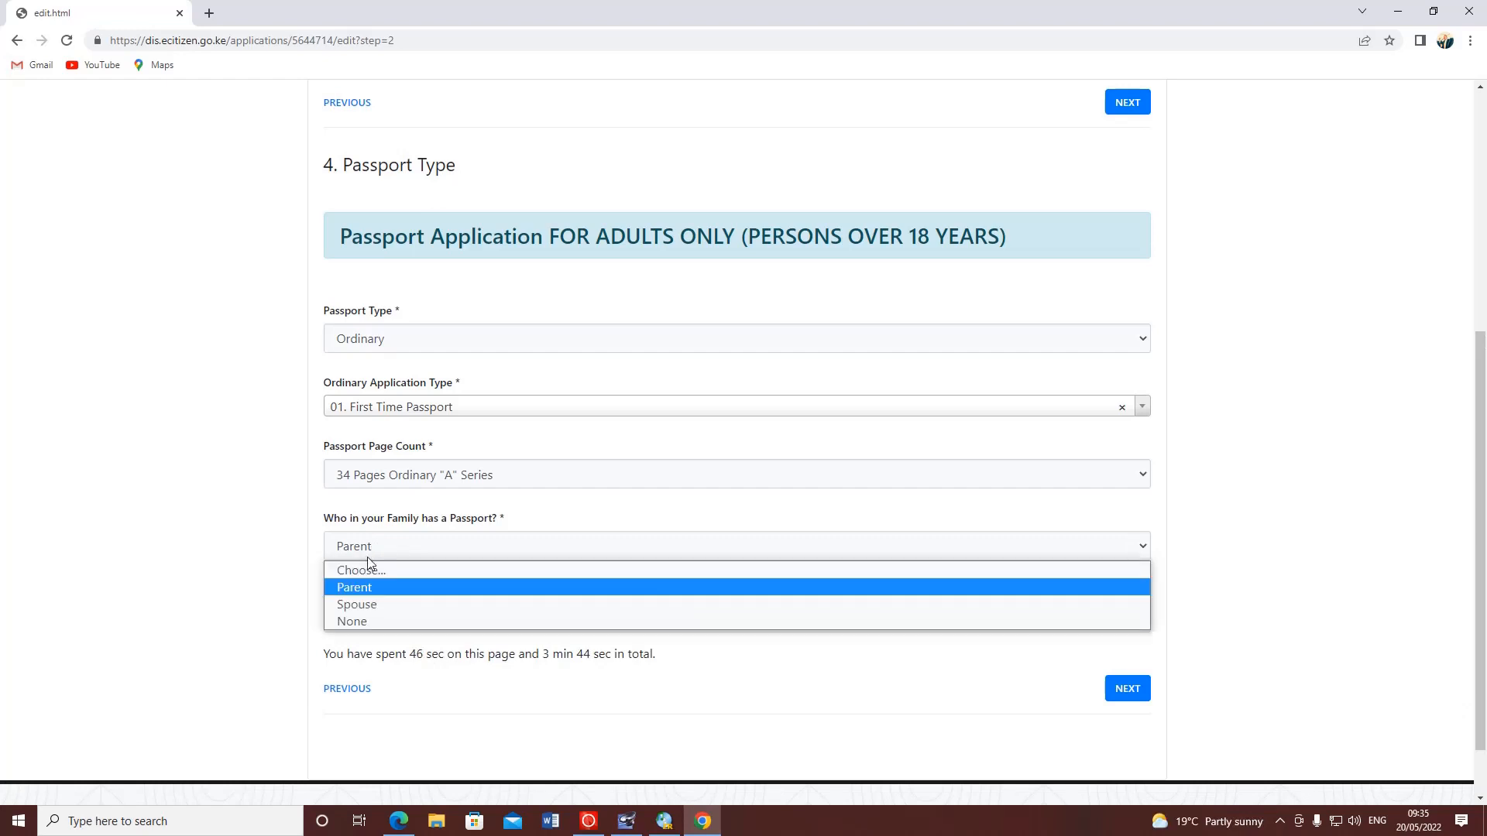
pyautogui.click(364, 606)
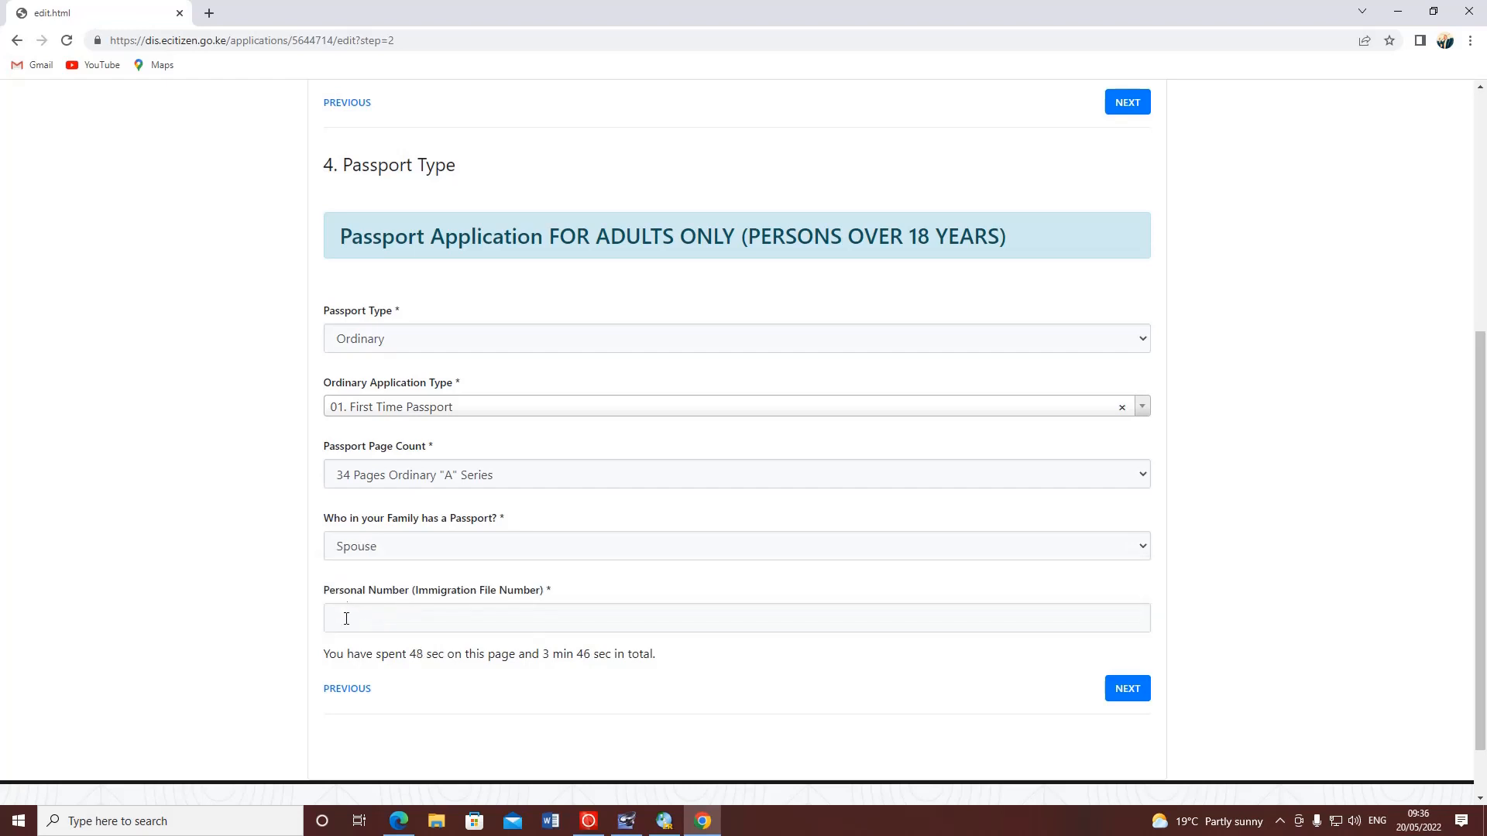
pyautogui.click(458, 555)
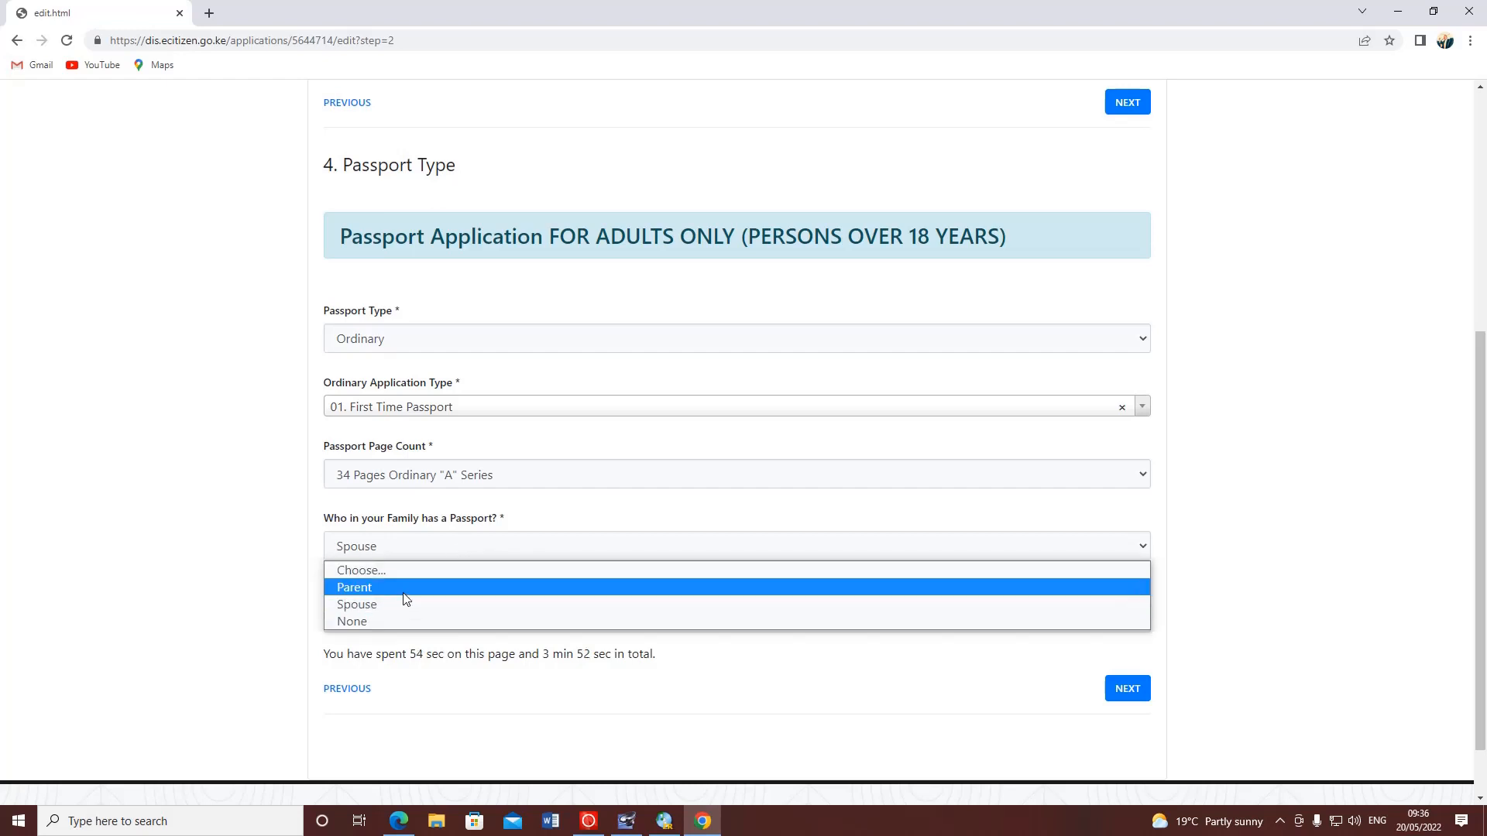
pyautogui.click(374, 621)
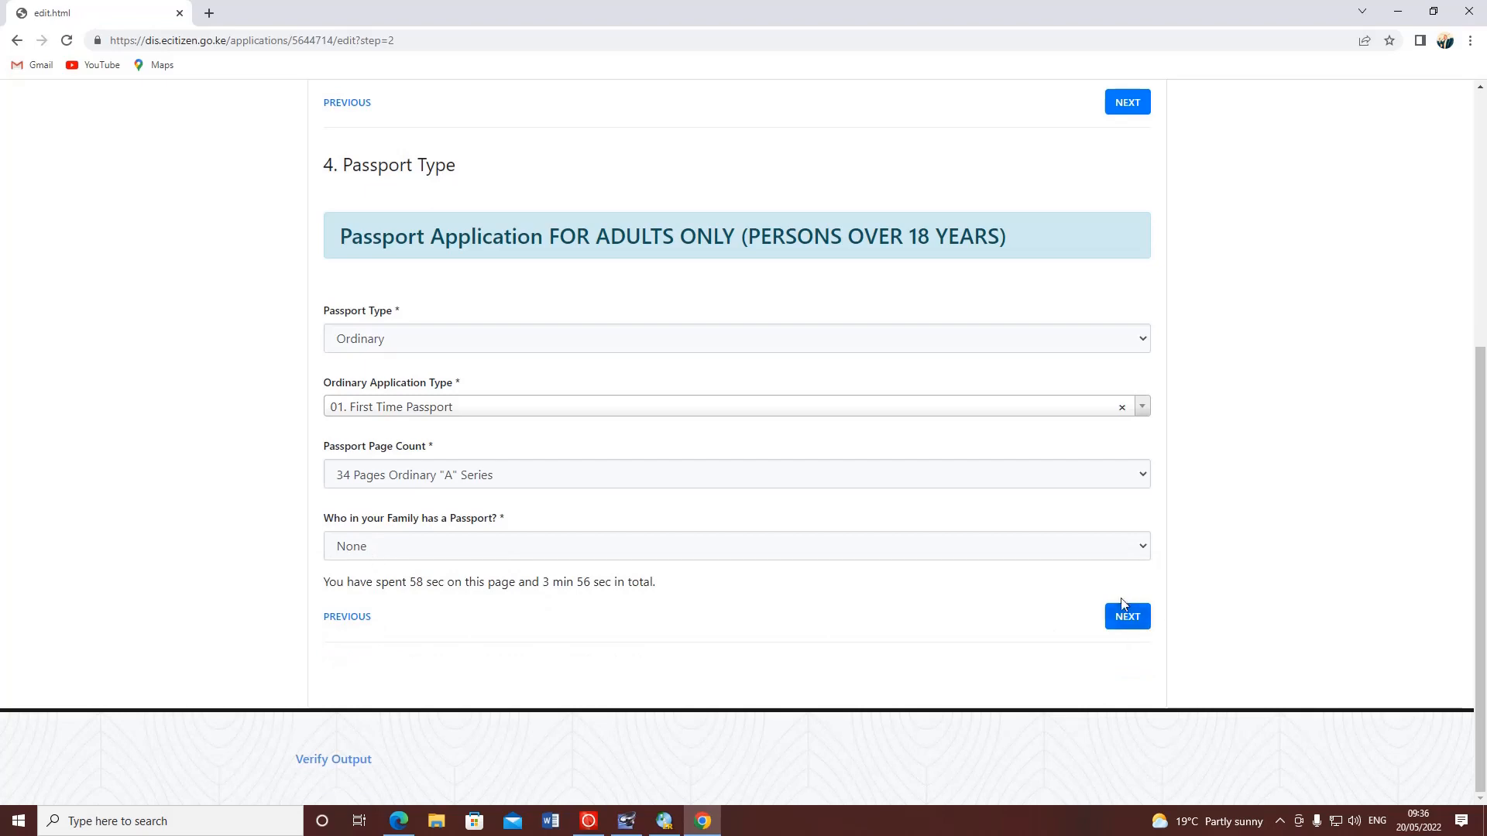
# - On Applicant Details, search 'nak' and choose Nakuru KE as the submission location
pyautogui.click(1125, 622)
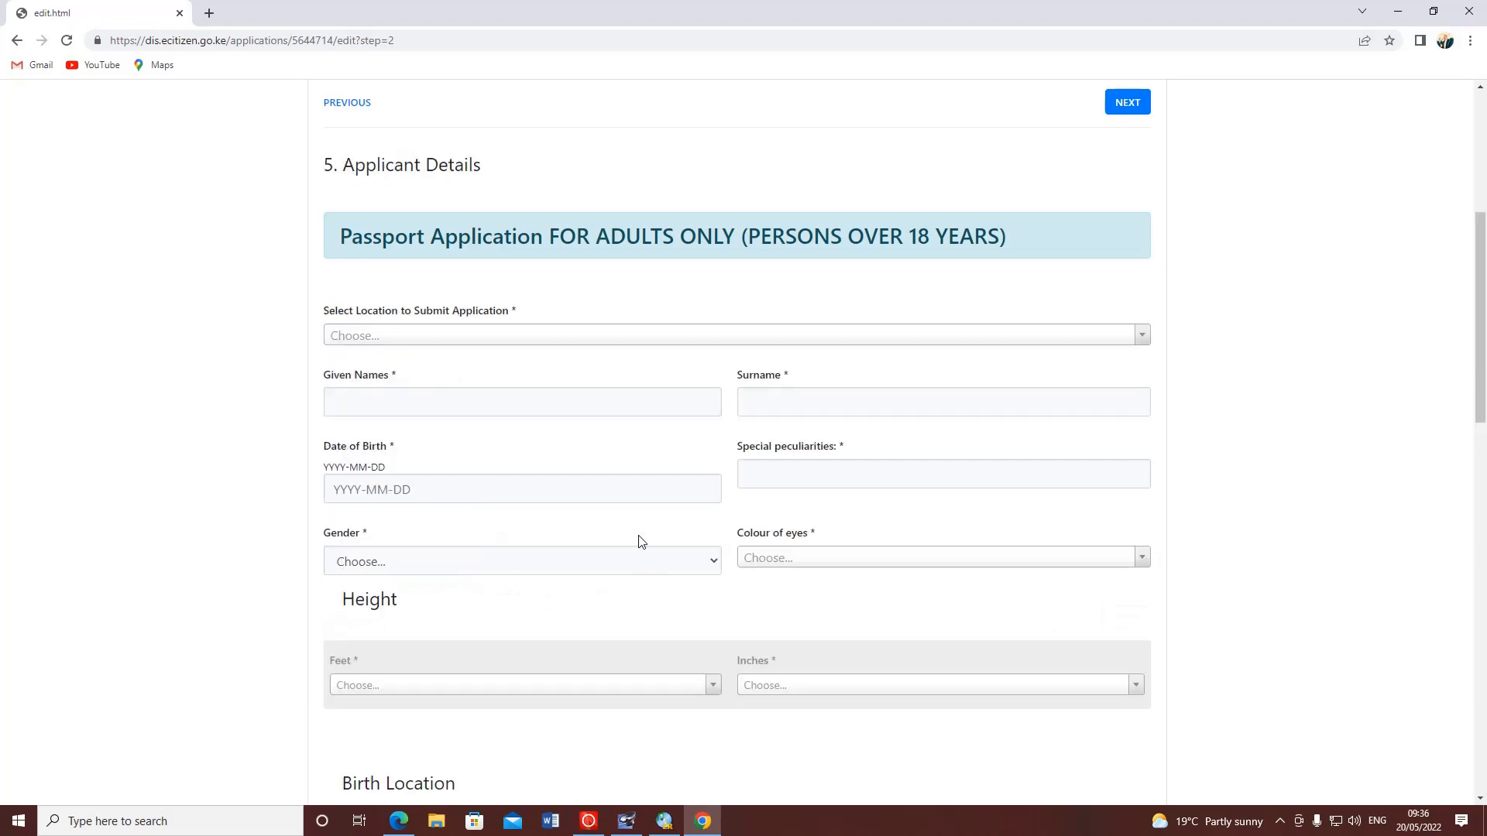
pyautogui.scroll(-1, 511, 446)
pyautogui.scroll(-4, 507, 447)
pyautogui.scroll(8, 507, 449)
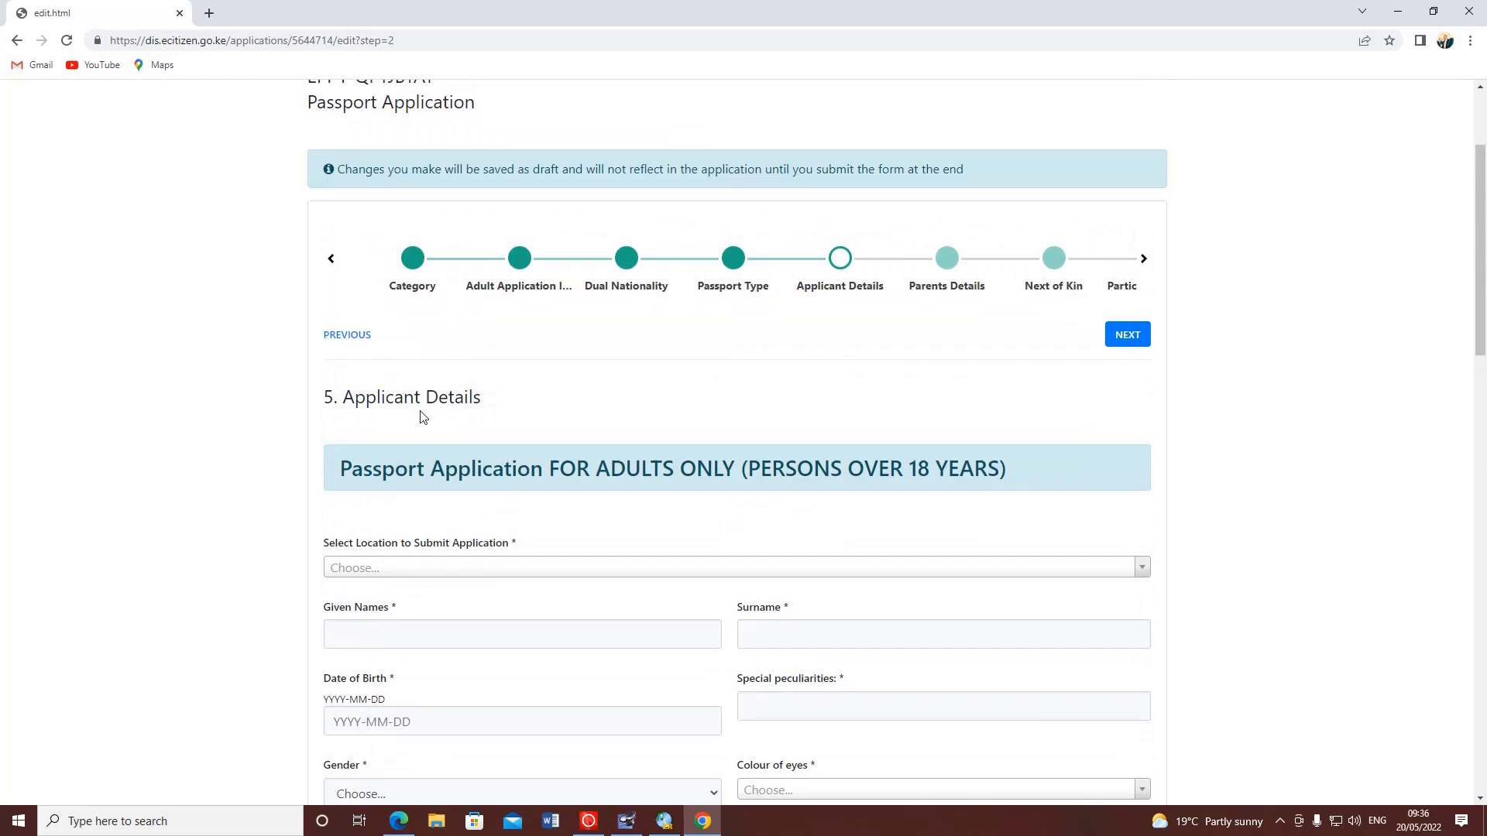
pyautogui.scroll(-3, 434, 430)
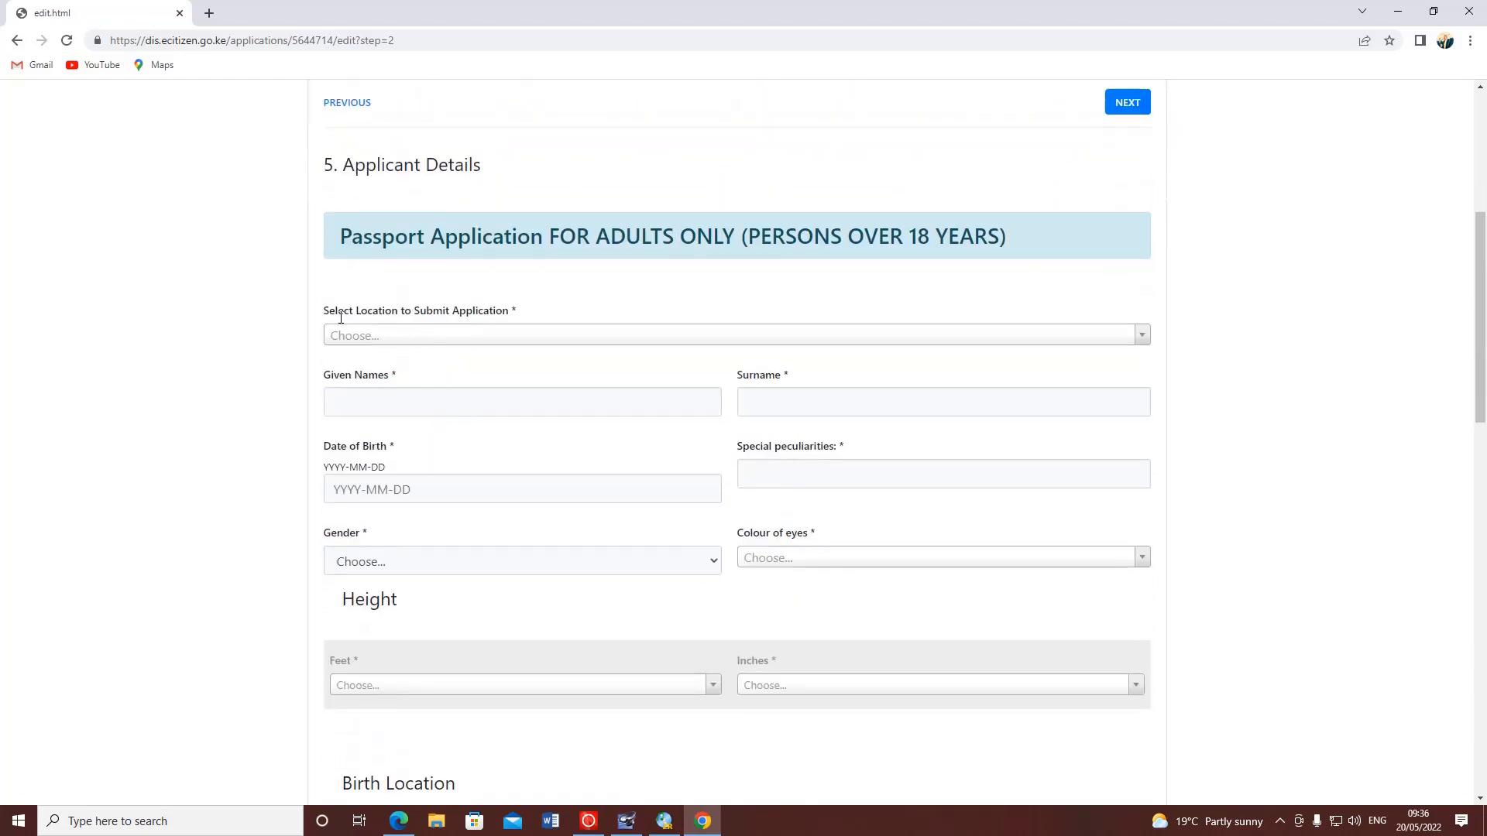
pyautogui.click(470, 343)
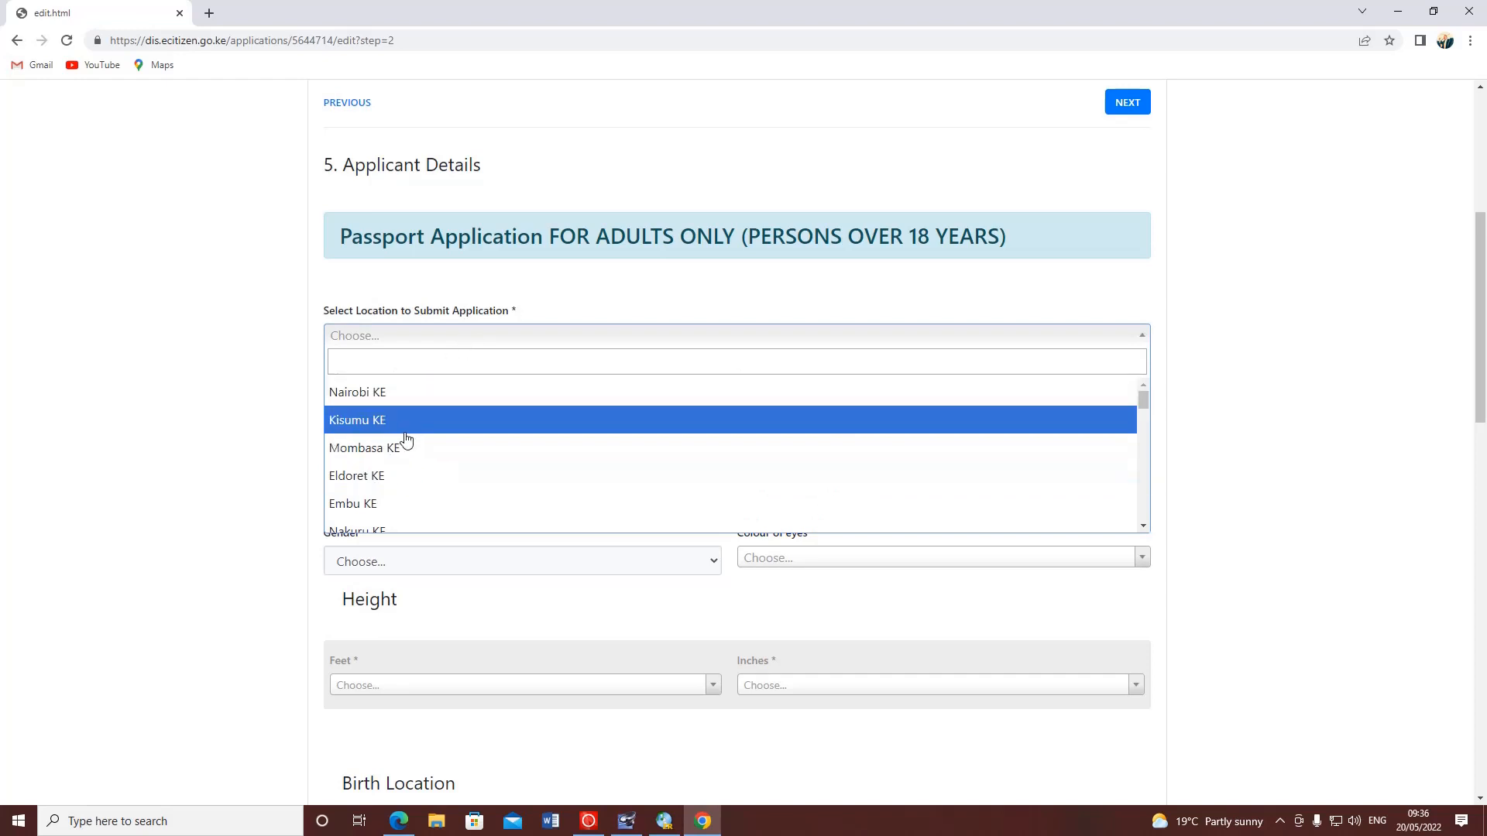
pyautogui.scroll(-6, 396, 504)
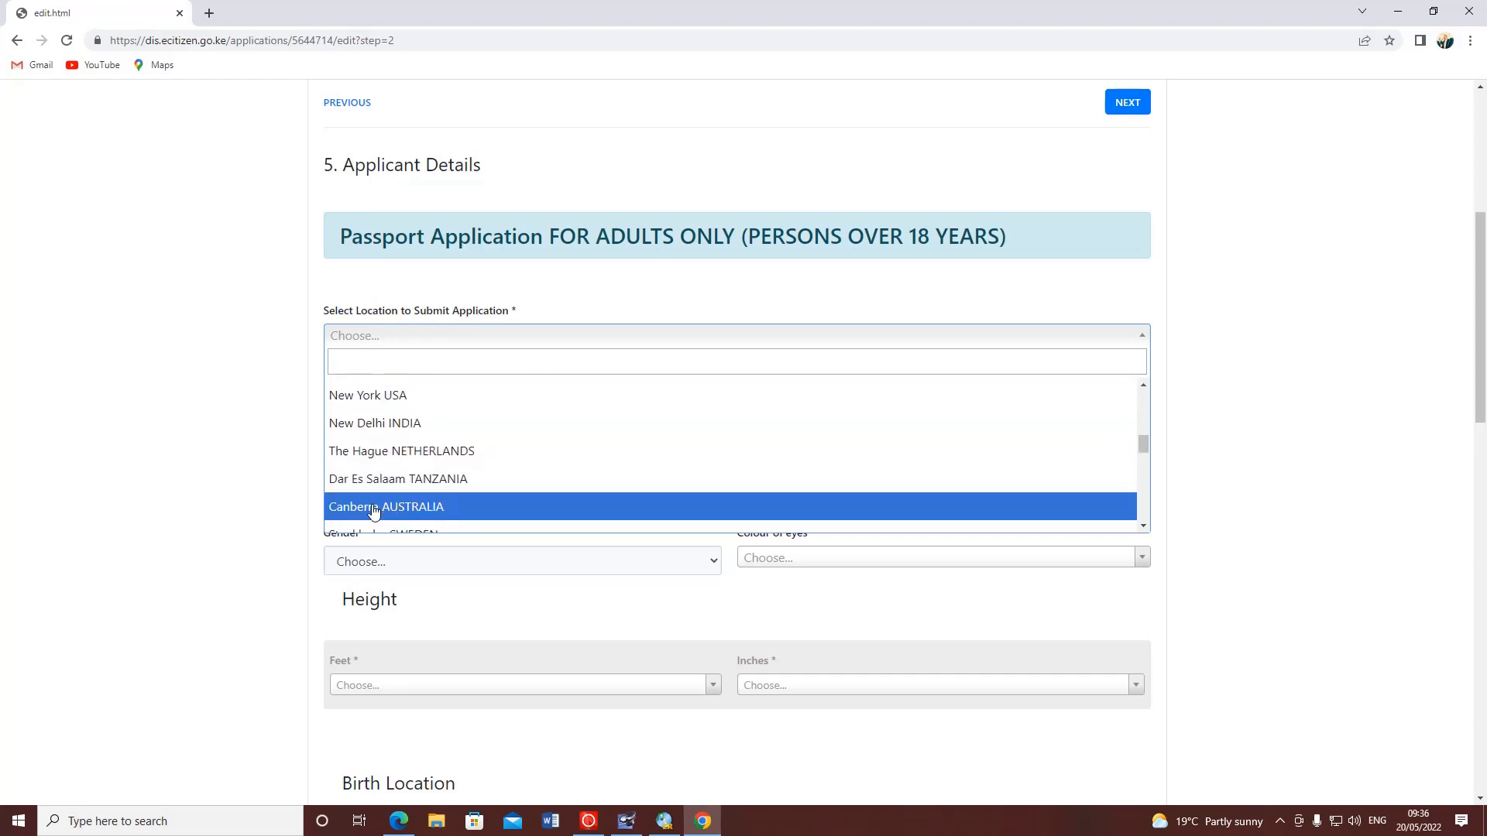
pyautogui.scroll(3, 387, 507)
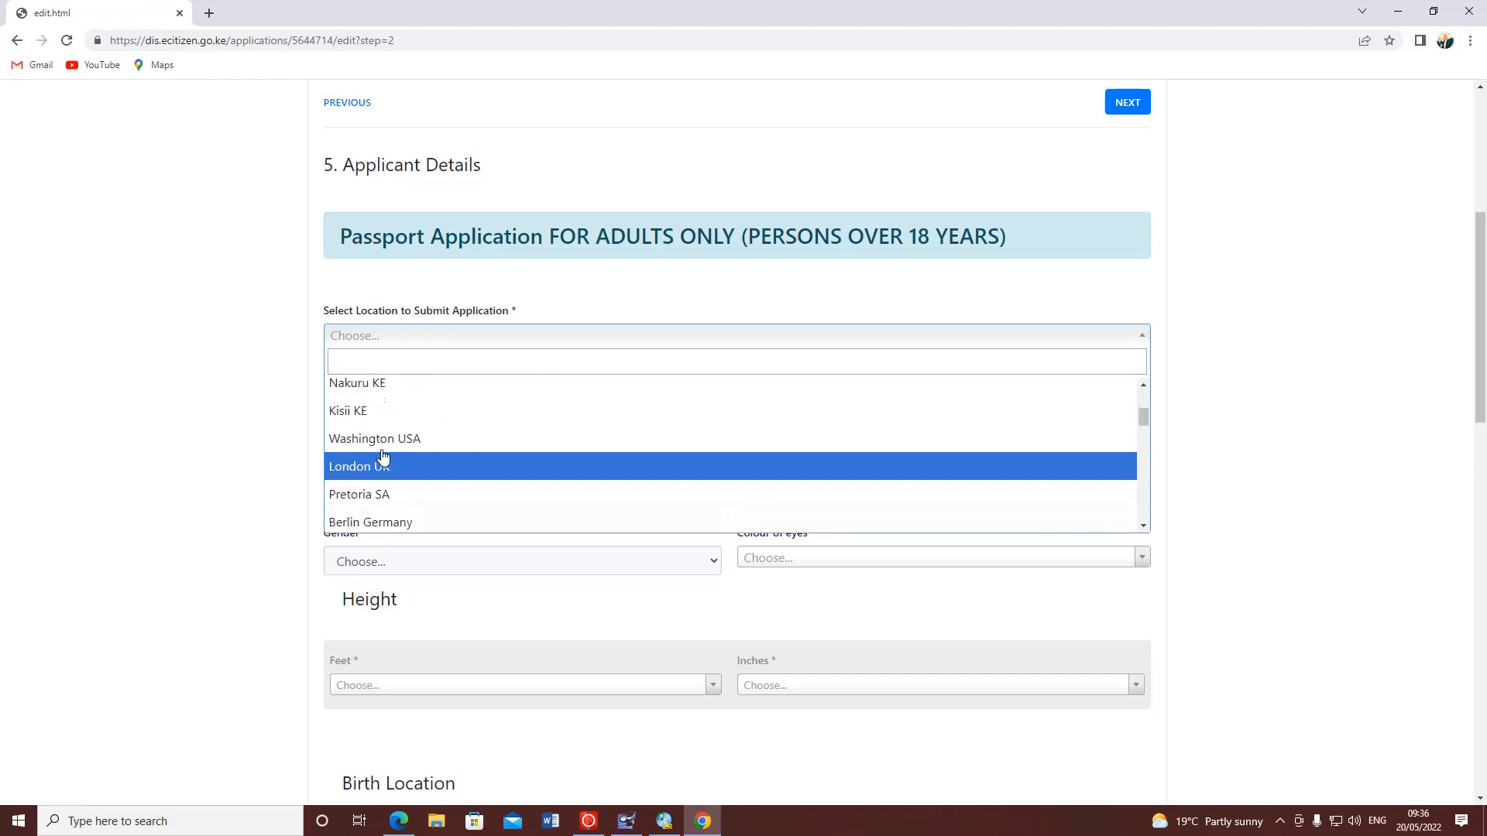
pyautogui.scroll(2, 382, 450)
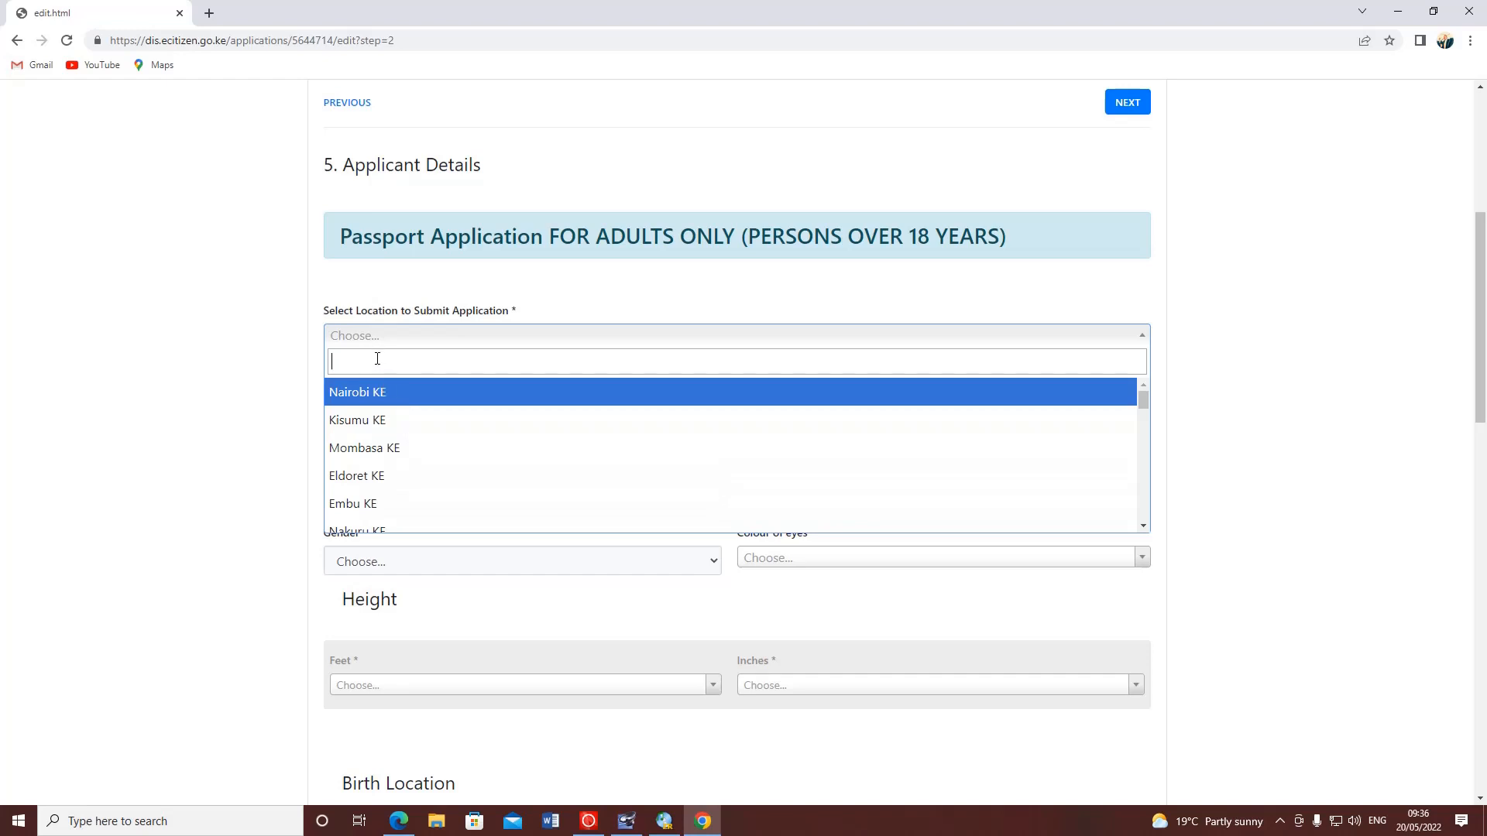
pyautogui.write('n')
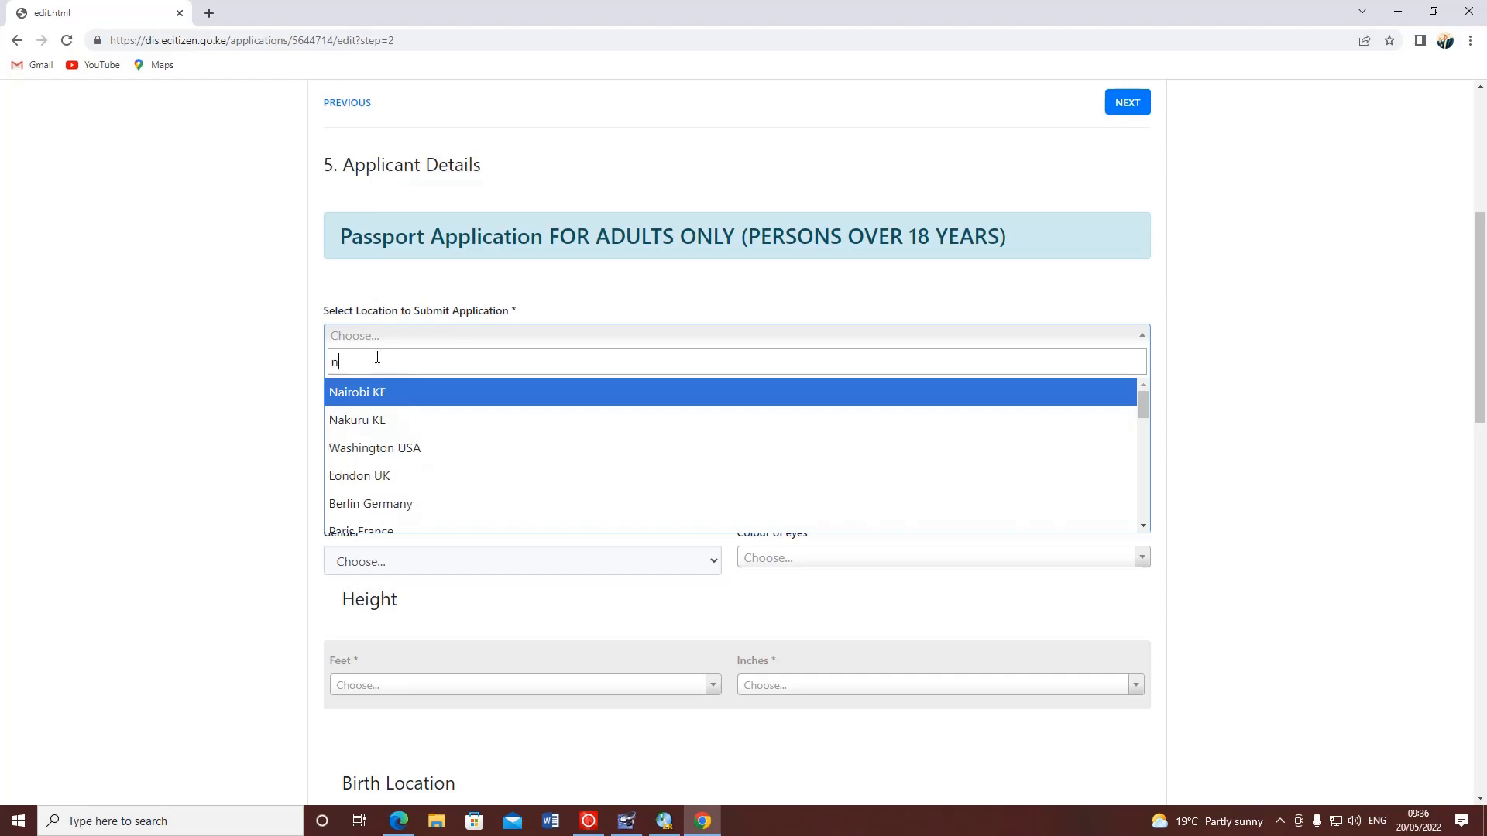
pyautogui.write('aku')
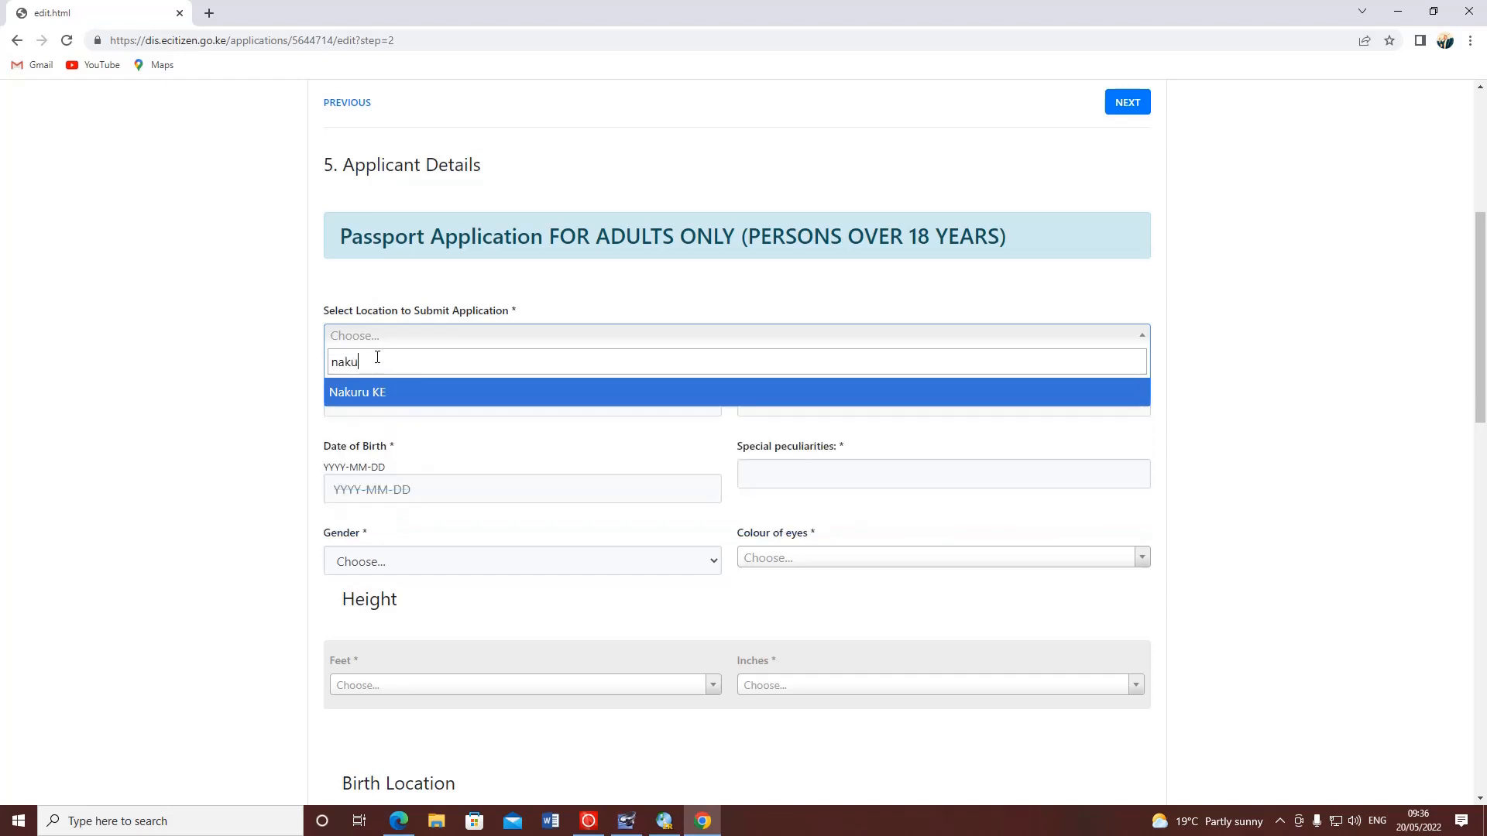
pyautogui.click(377, 392)
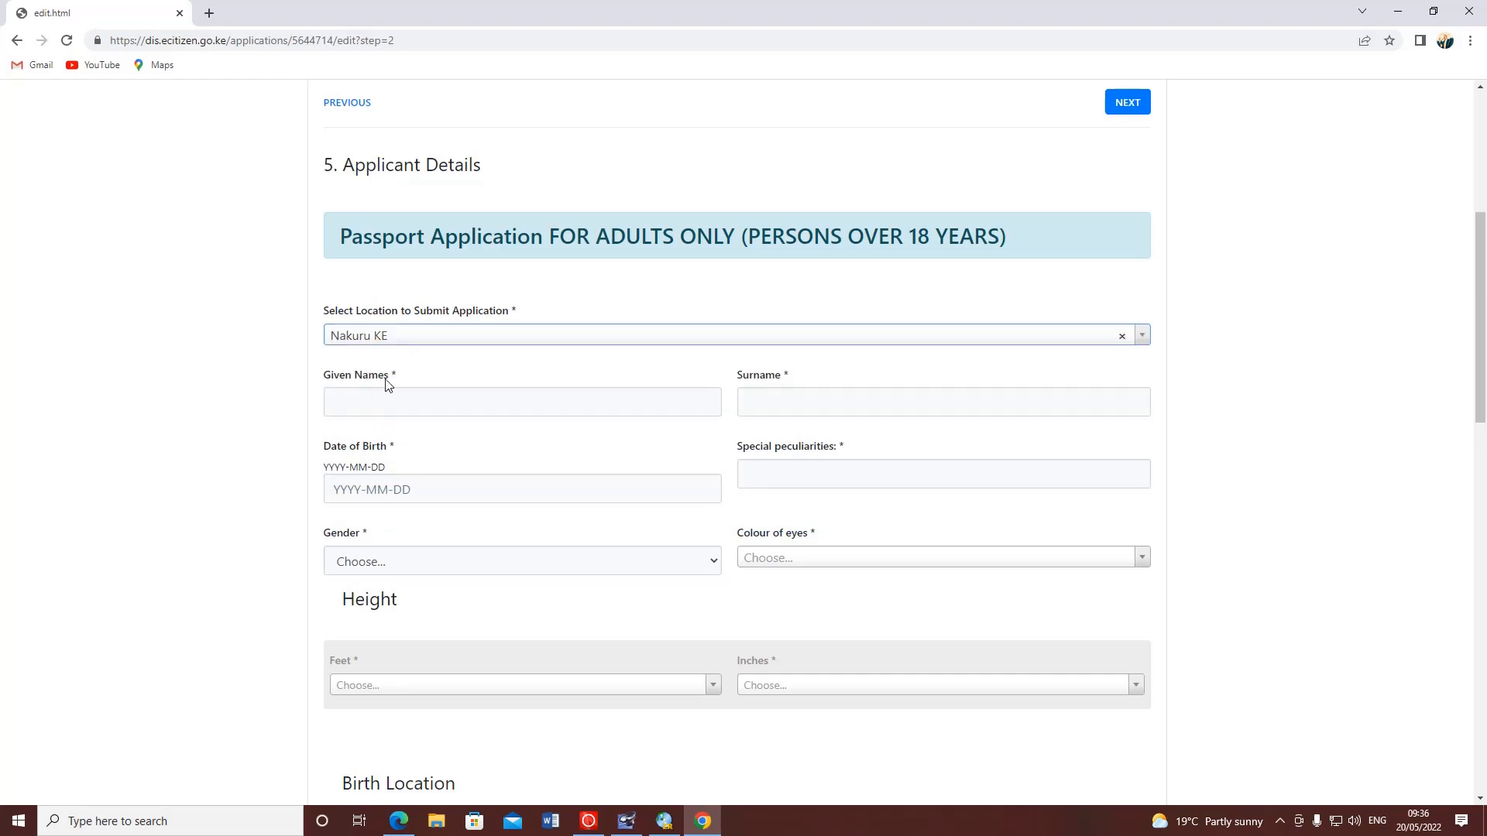
pyautogui.click(393, 398)
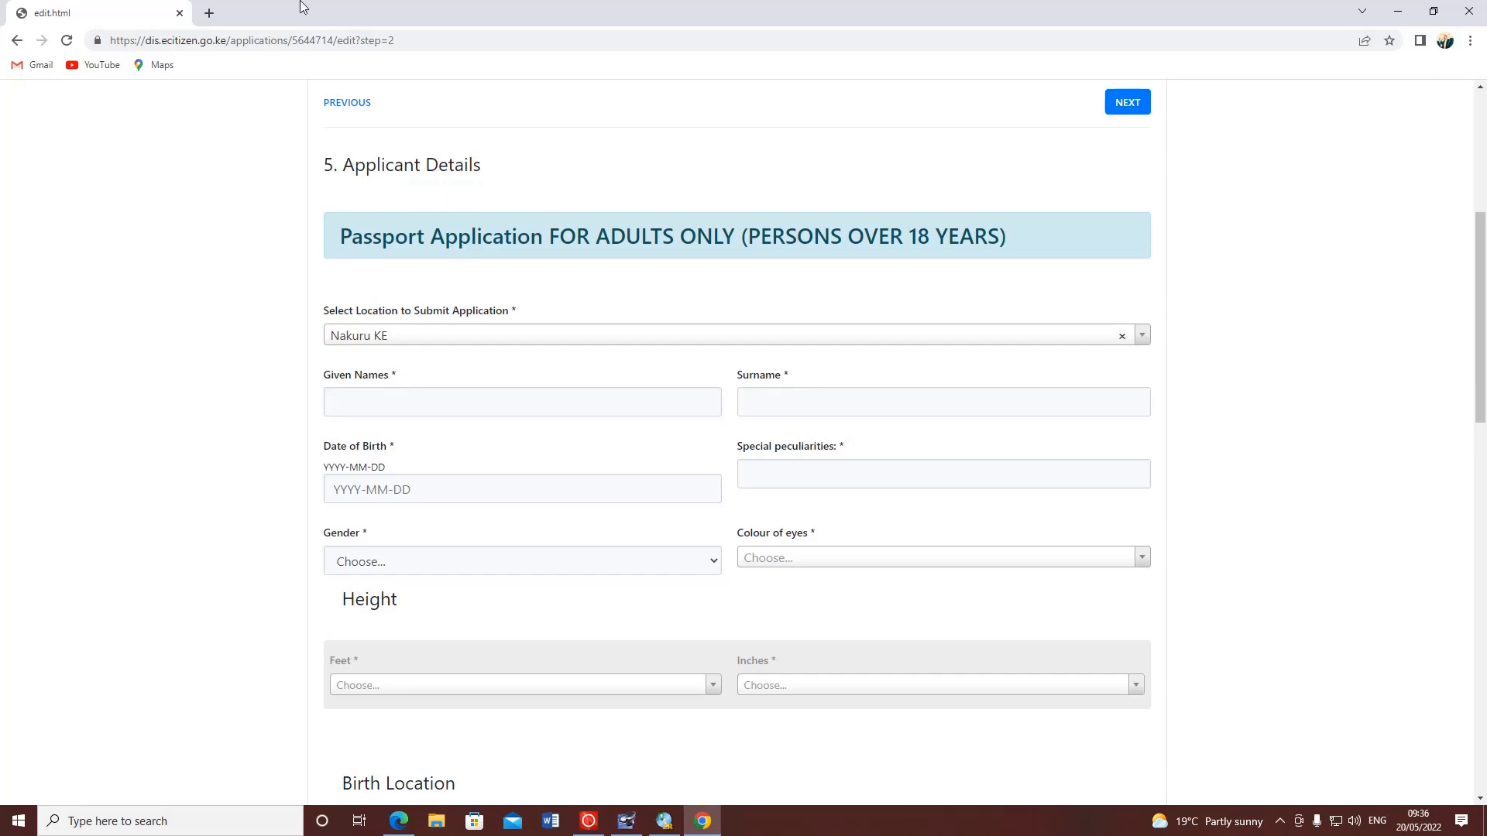
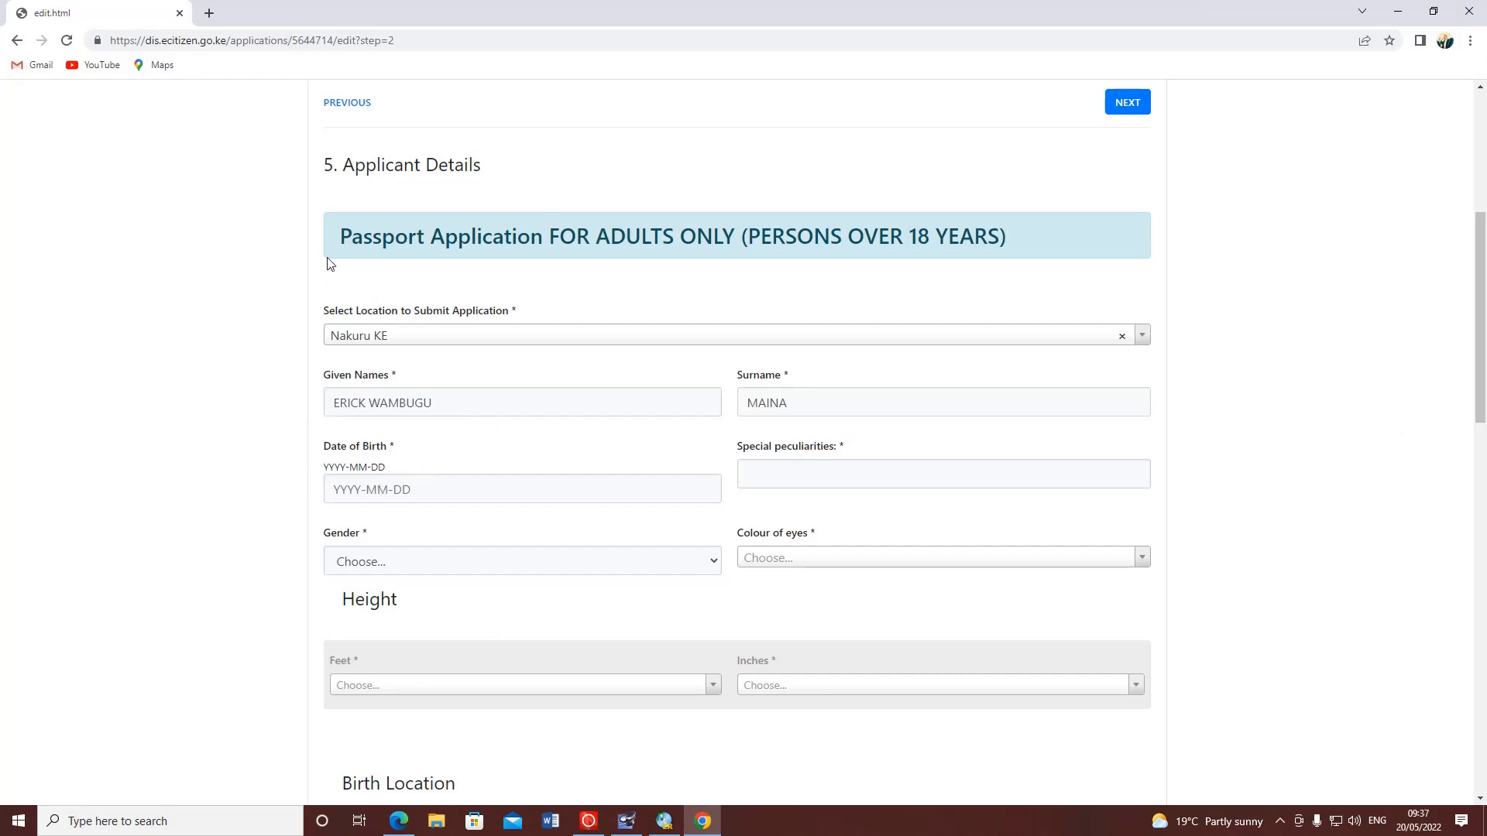
pyautogui.moveTo(387, 467); pyautogui.dragTo(302, 490)
pyautogui.click(335, 468)
pyautogui.moveTo(395, 489); pyautogui.dragTo(330, 490)
pyautogui.click(844, 476)
pyautogui.write('NO')
pyautogui.click(375, 562)
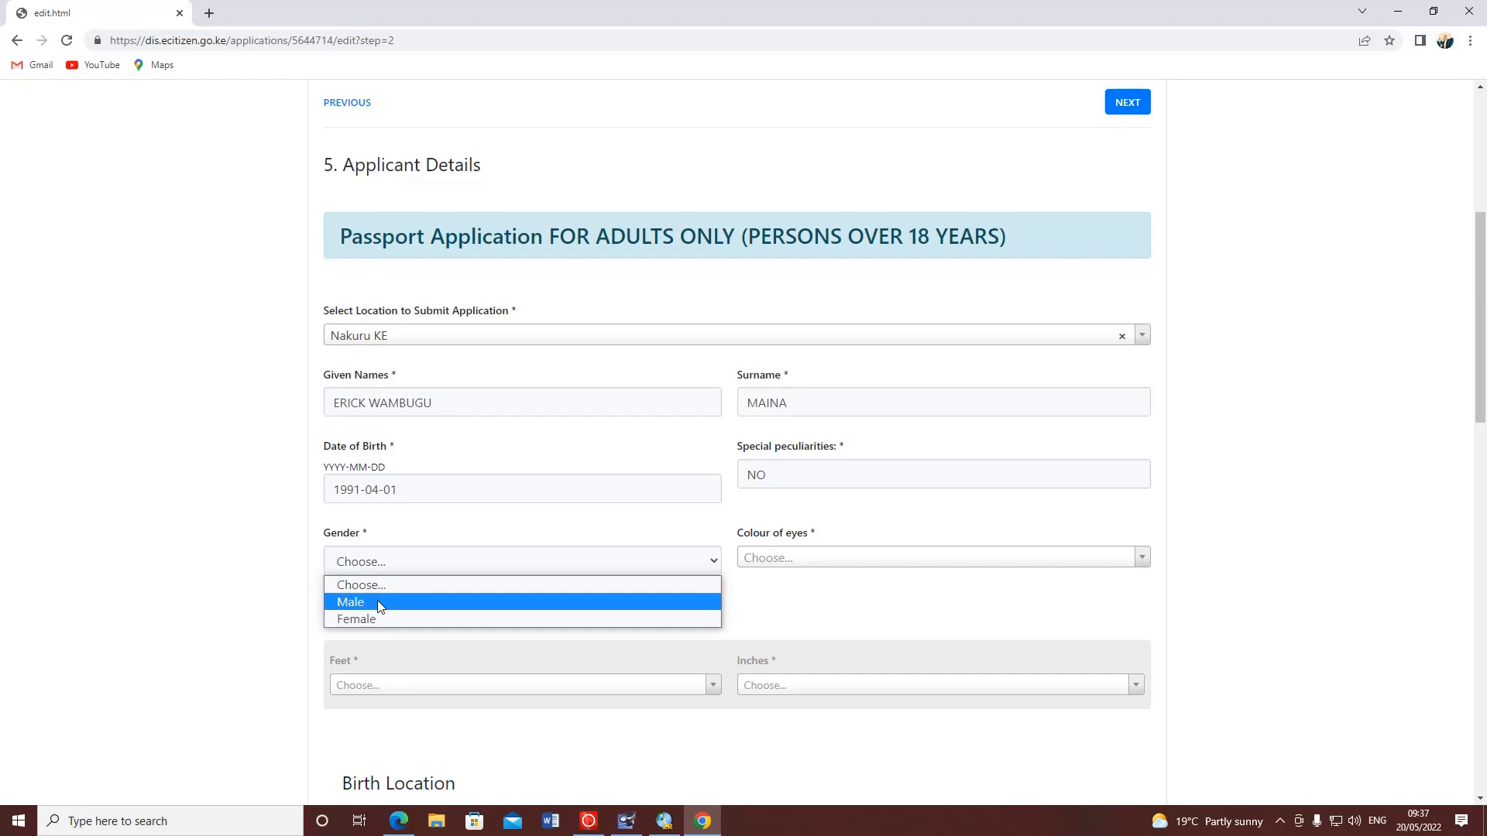
# - Set the applicant's gender to Male and eye colour to Dark Brown
pyautogui.click(378, 601)
pyautogui.click(844, 558)
pyautogui.scroll(-2, 842, 560)
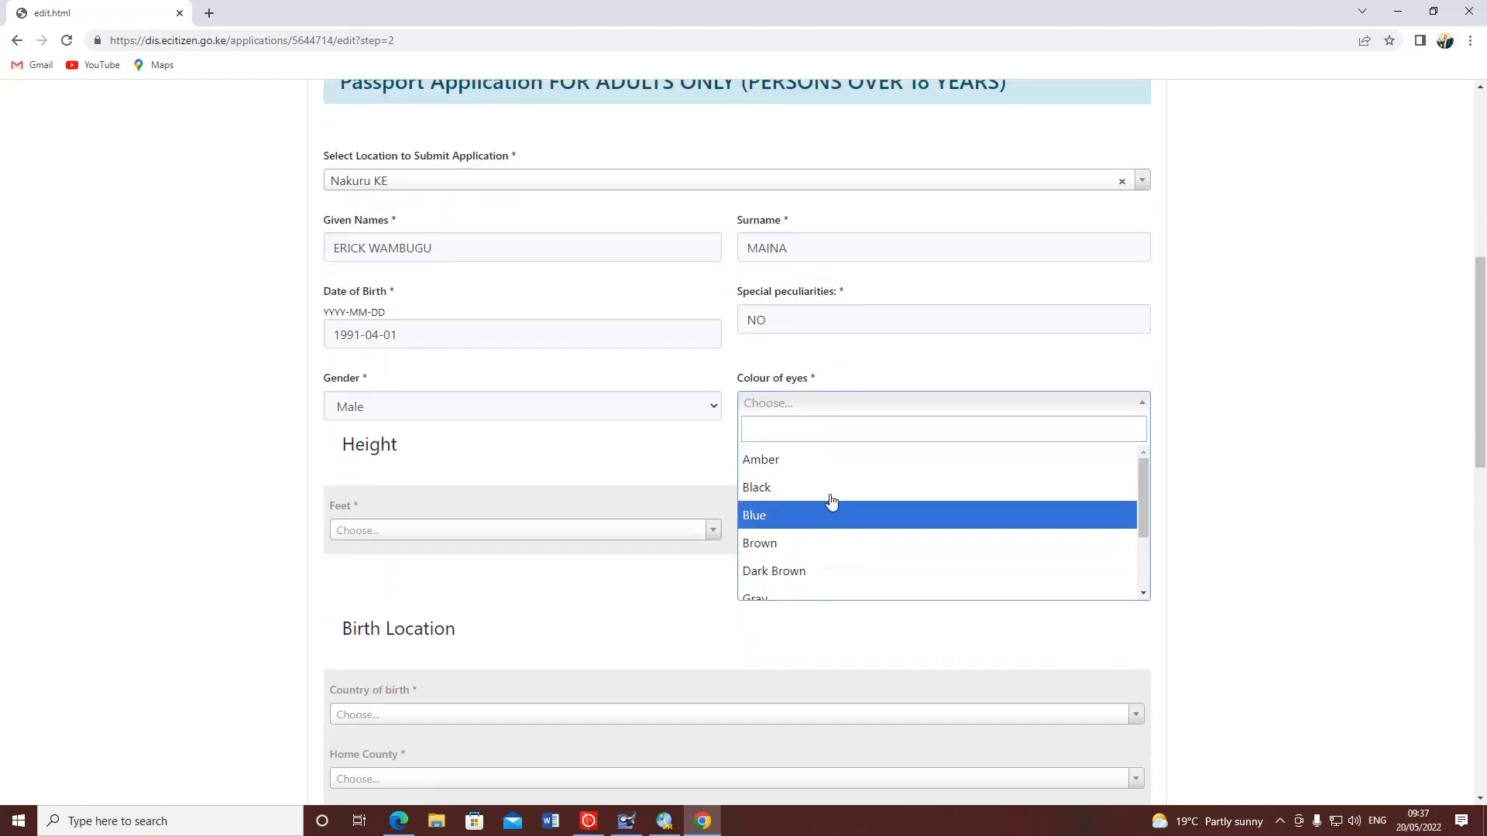
pyautogui.scroll(-1, 793, 522)
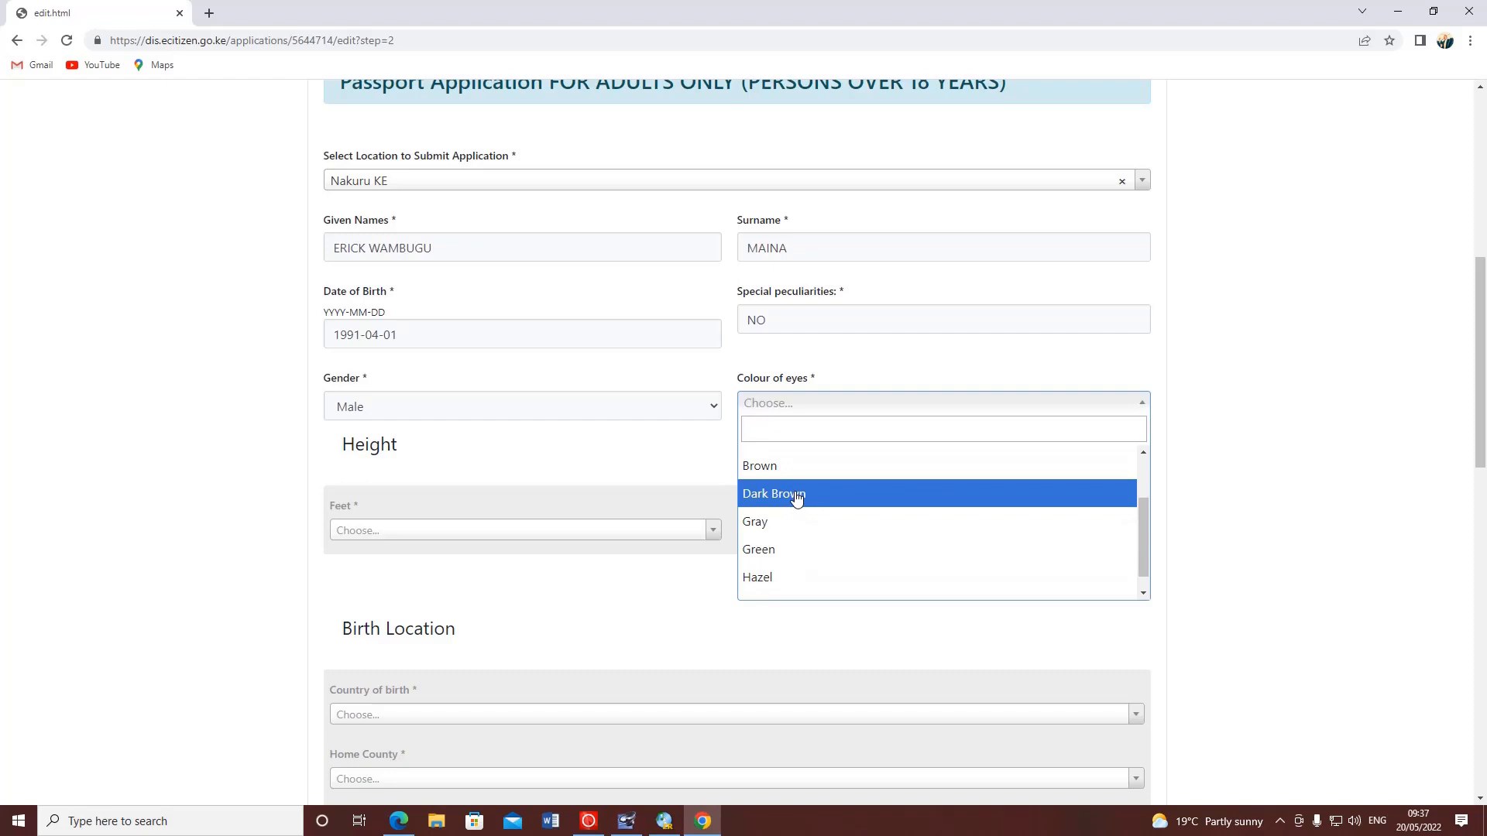
pyautogui.scroll(-1, 782, 542)
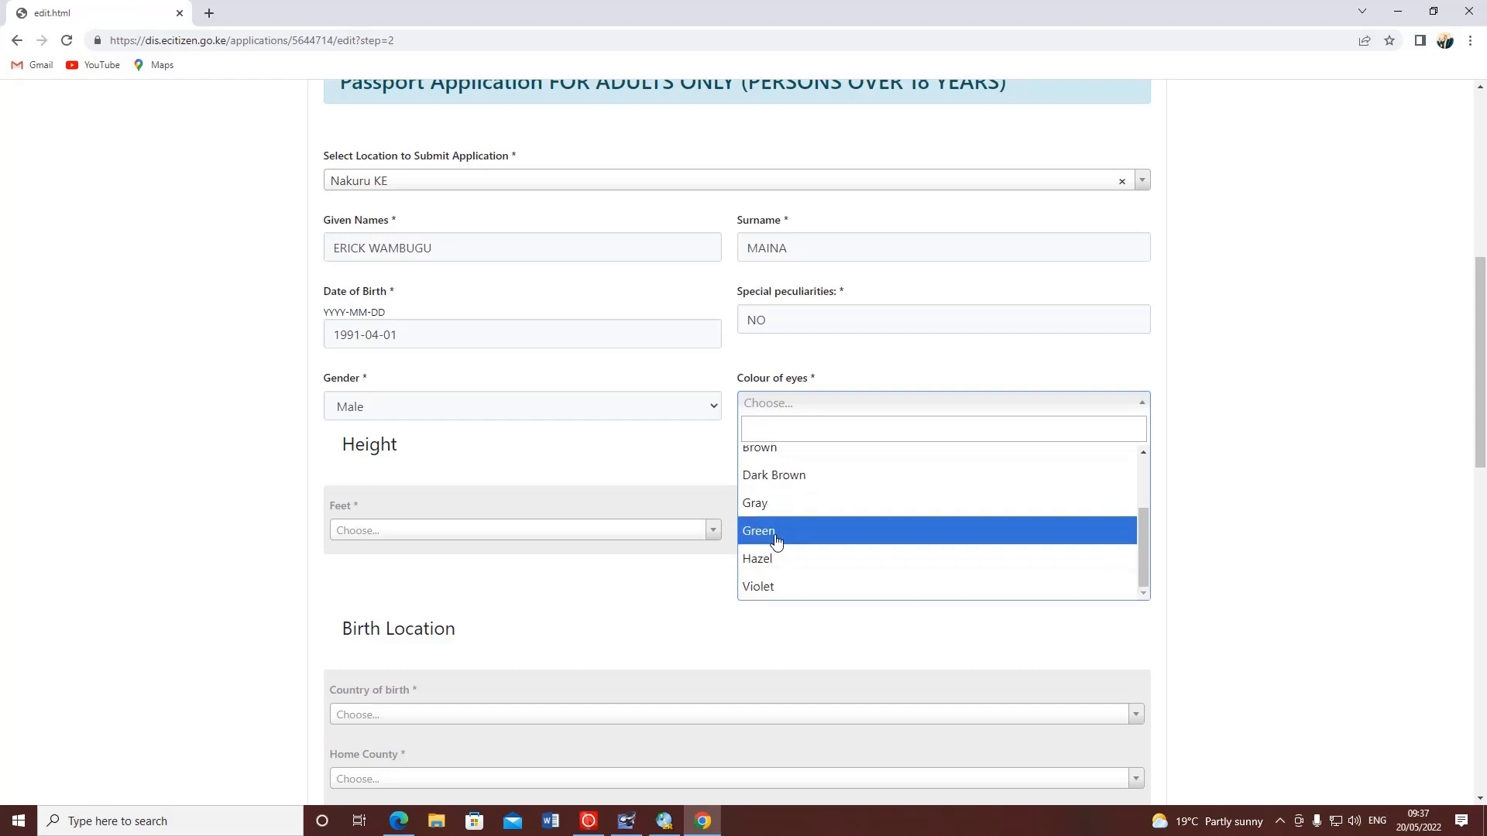
pyautogui.scroll(3, 771, 526)
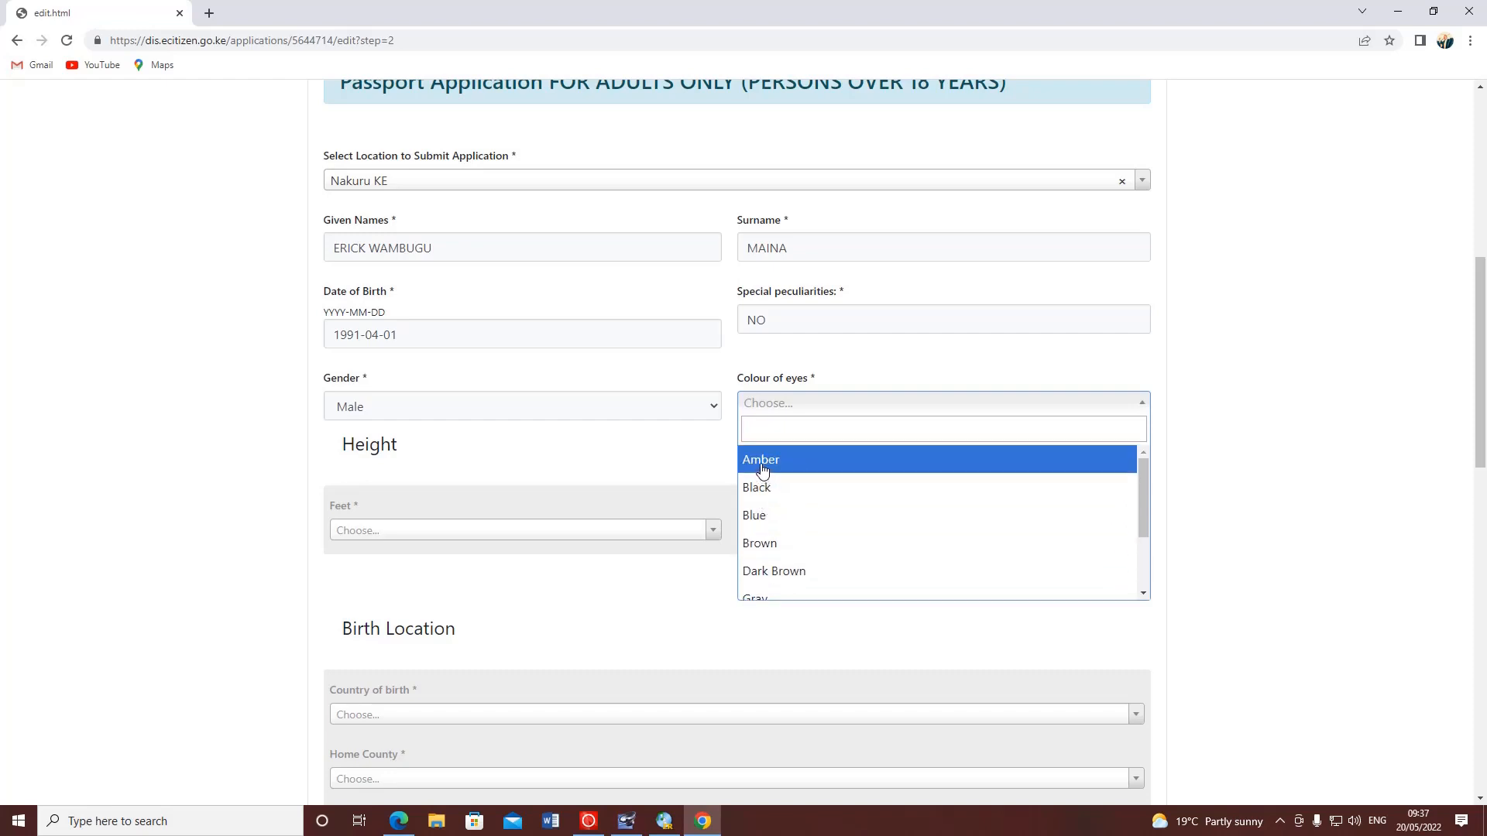
pyautogui.click(780, 570)
# - Set the applicant's height to 5feet 3inches
pyautogui.scroll(-1, 332, 418)
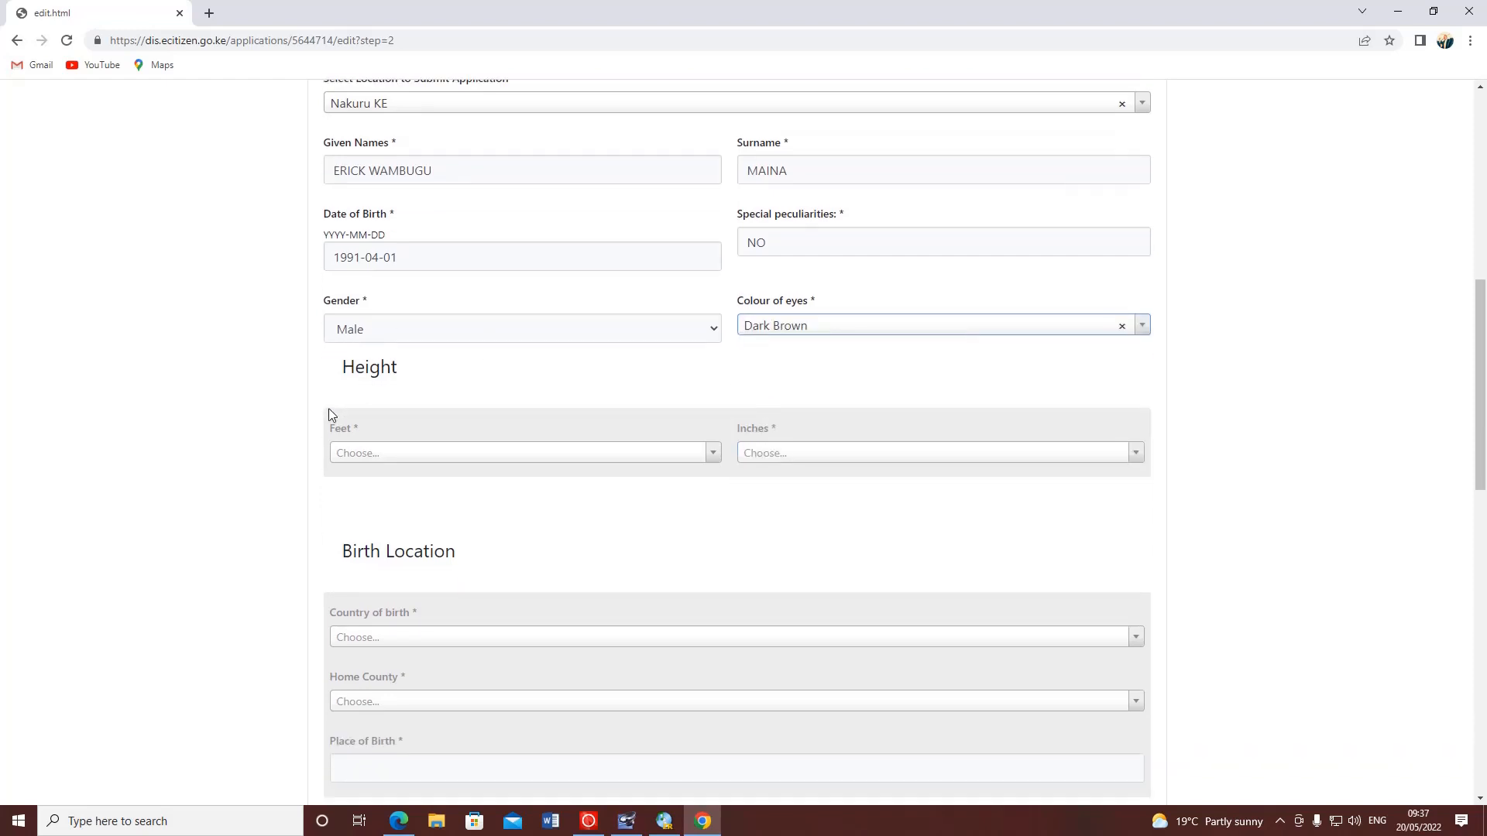
pyautogui.click(375, 454)
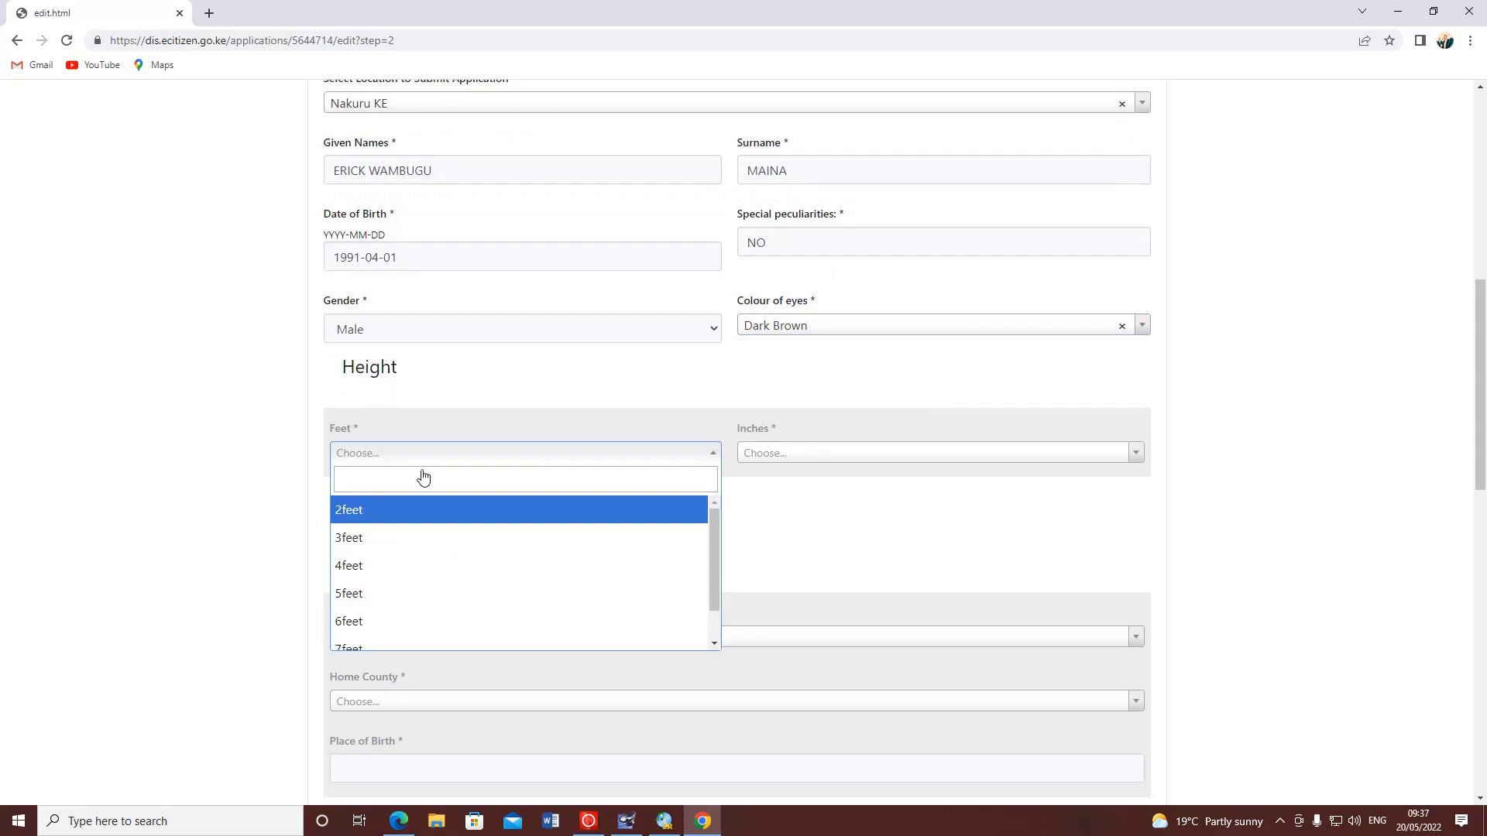
pyautogui.scroll(-1, 370, 619)
pyautogui.click(356, 553)
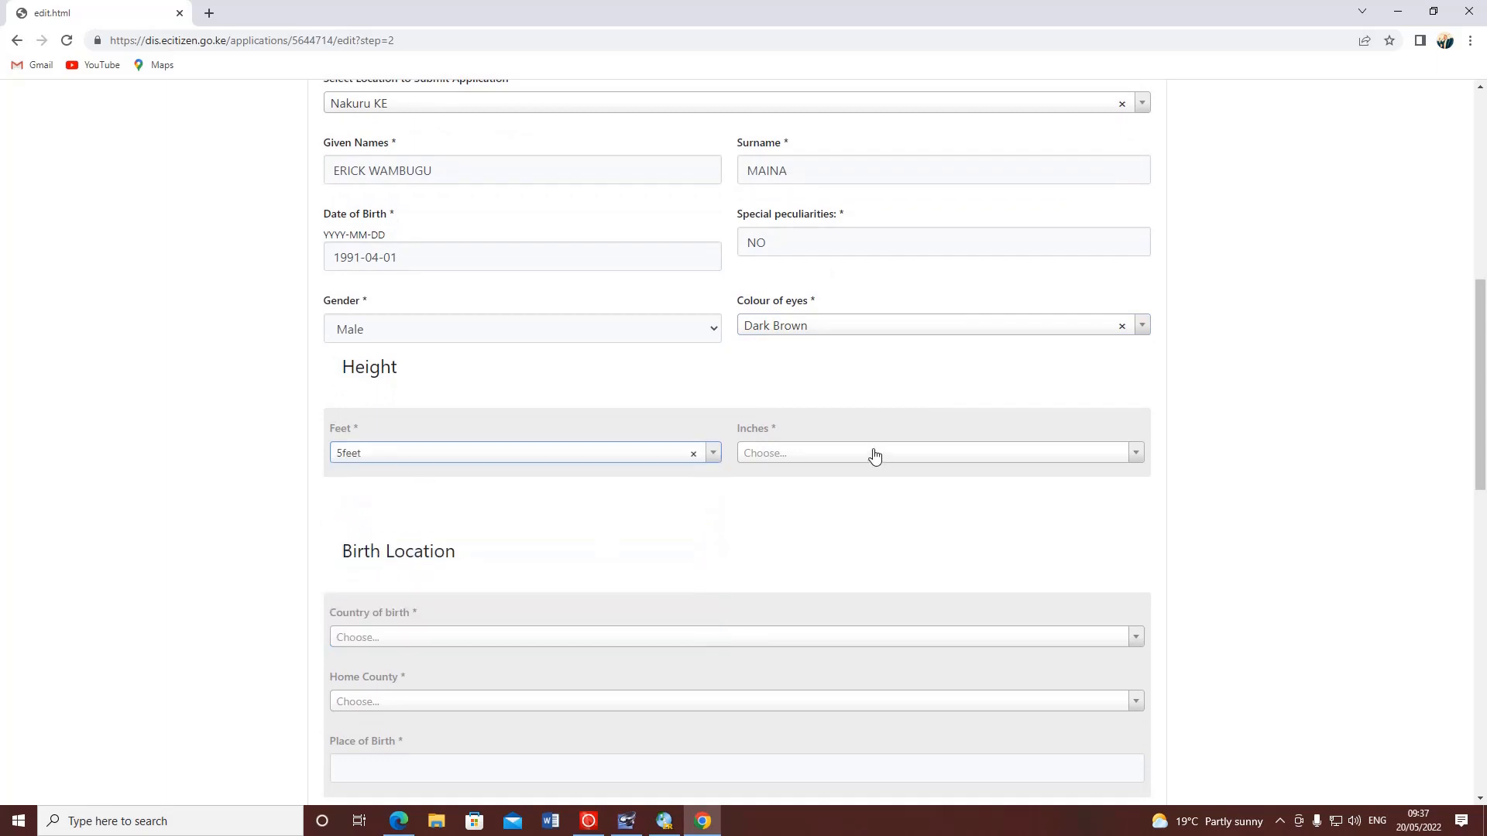
pyautogui.click(867, 454)
pyautogui.click(372, 454)
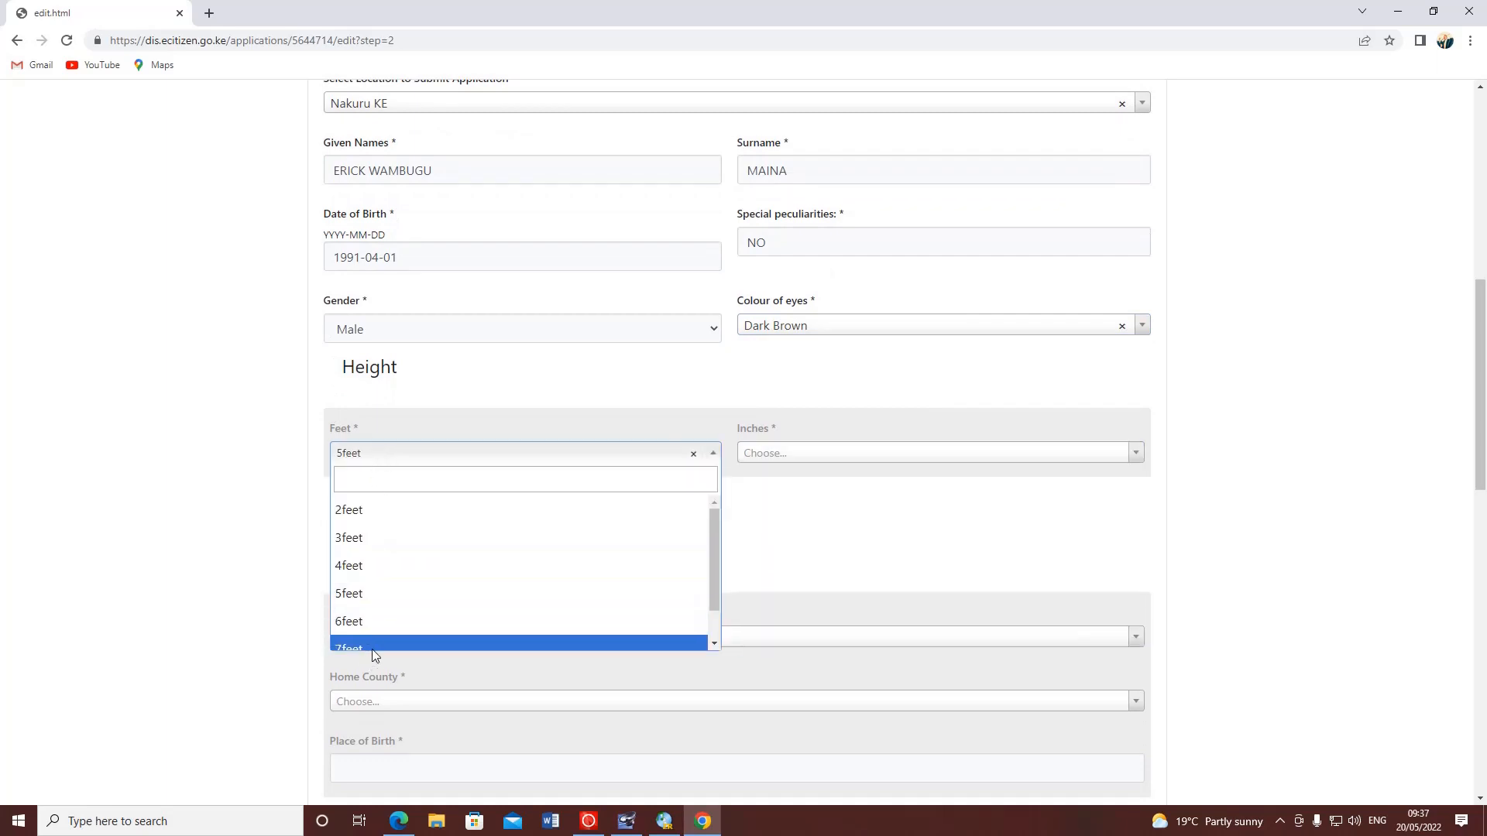
pyautogui.scroll(-1, 380, 646)
pyautogui.scroll(1, 351, 618)
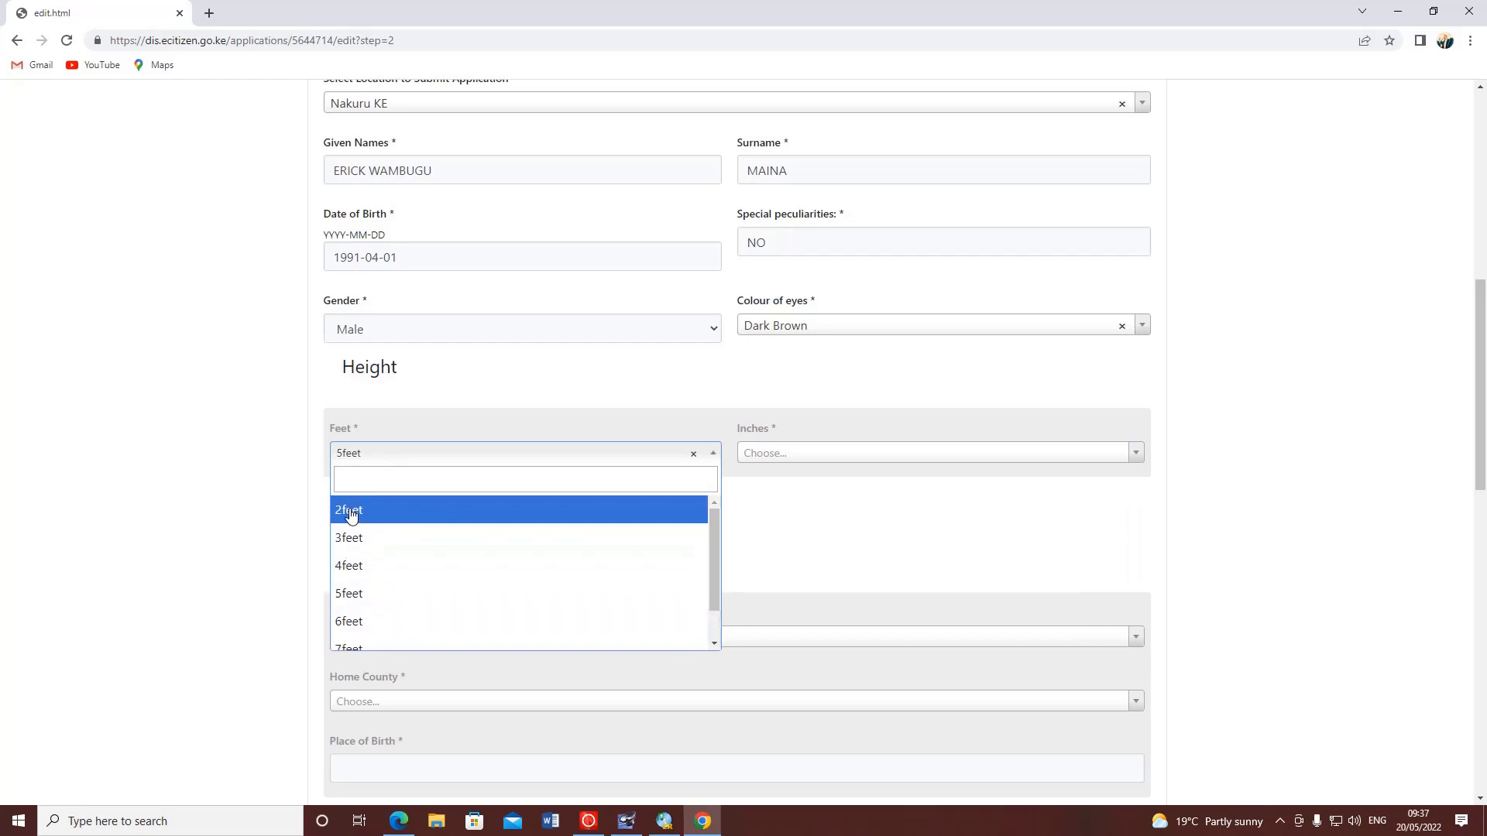
pyautogui.click(360, 593)
pyautogui.click(808, 462)
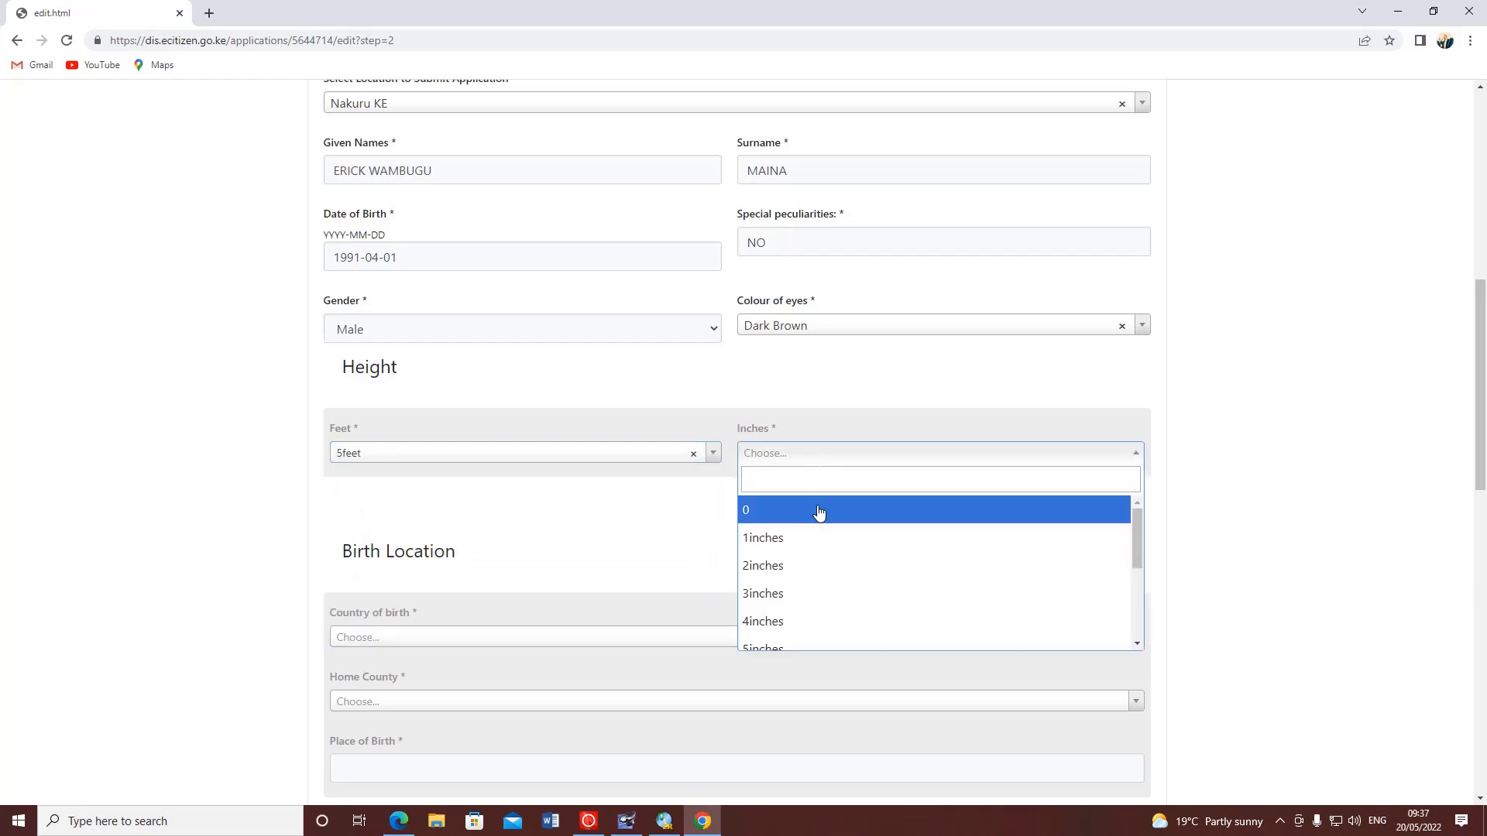
pyautogui.scroll(-3, 841, 611)
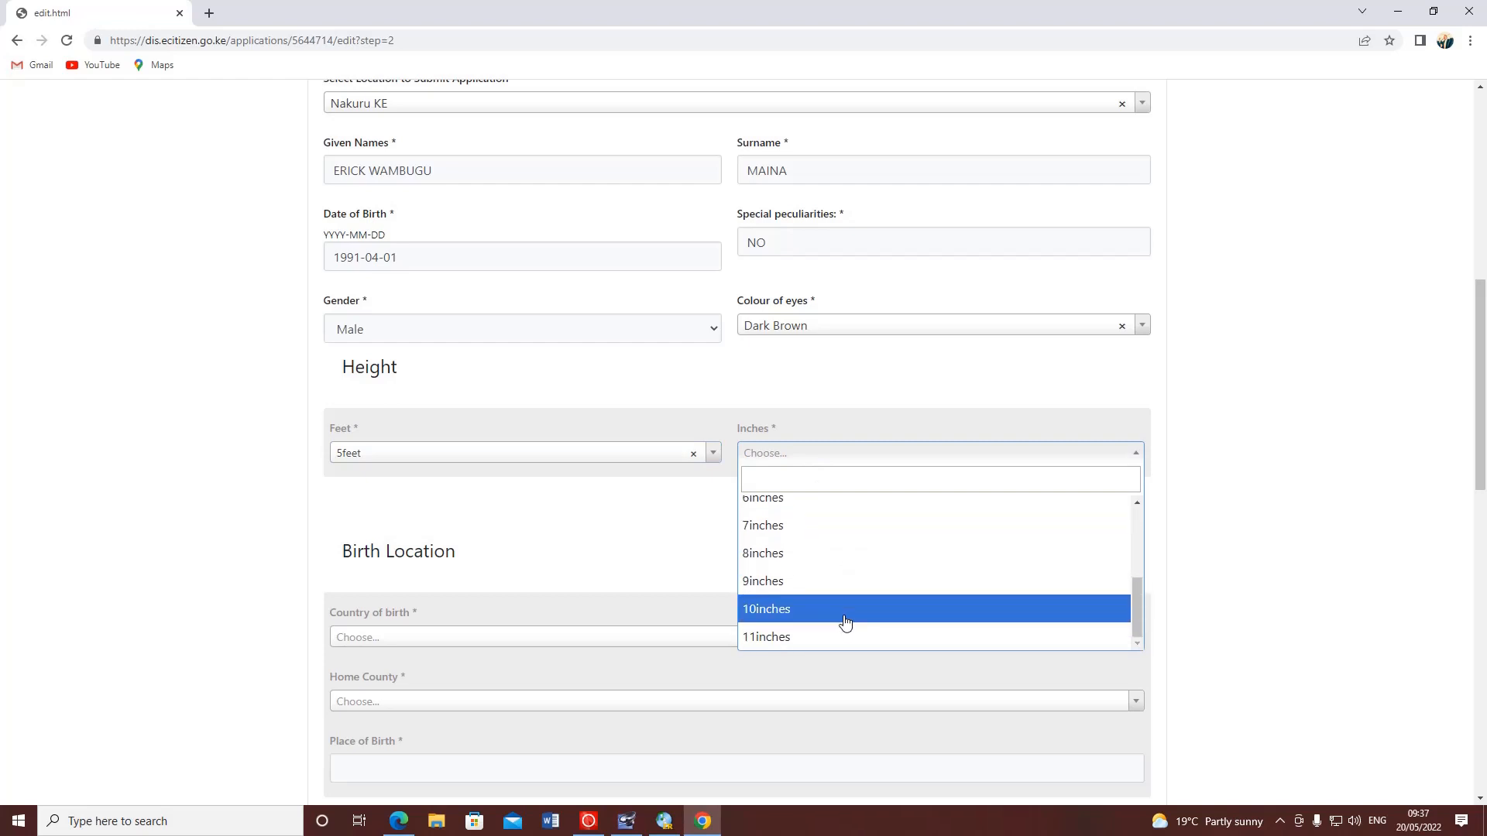
pyautogui.scroll(2, 827, 645)
pyautogui.scroll(-3, 774, 635)
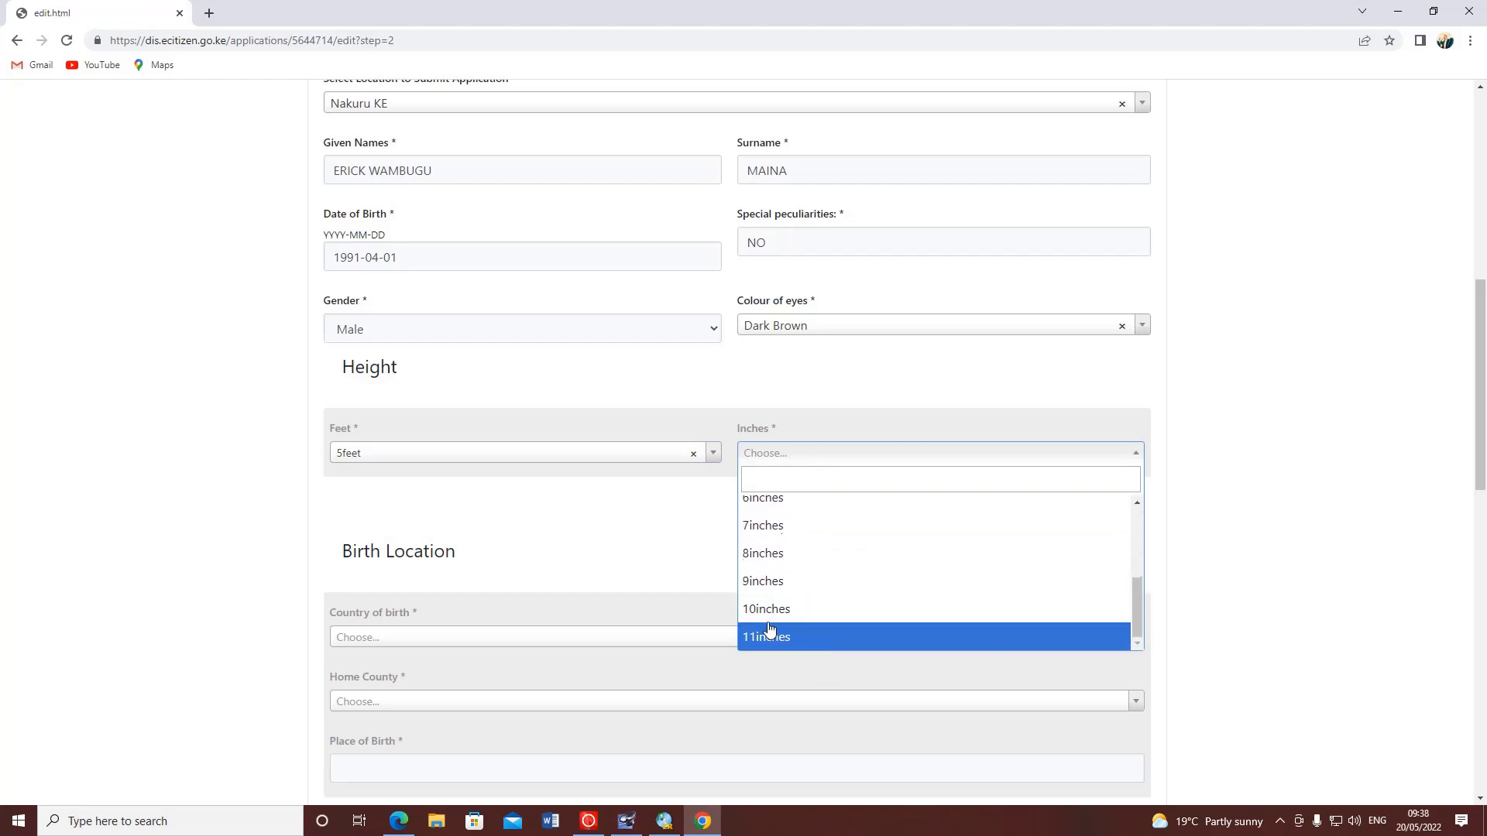
pyautogui.scroll(3, 770, 569)
pyautogui.click(771, 595)
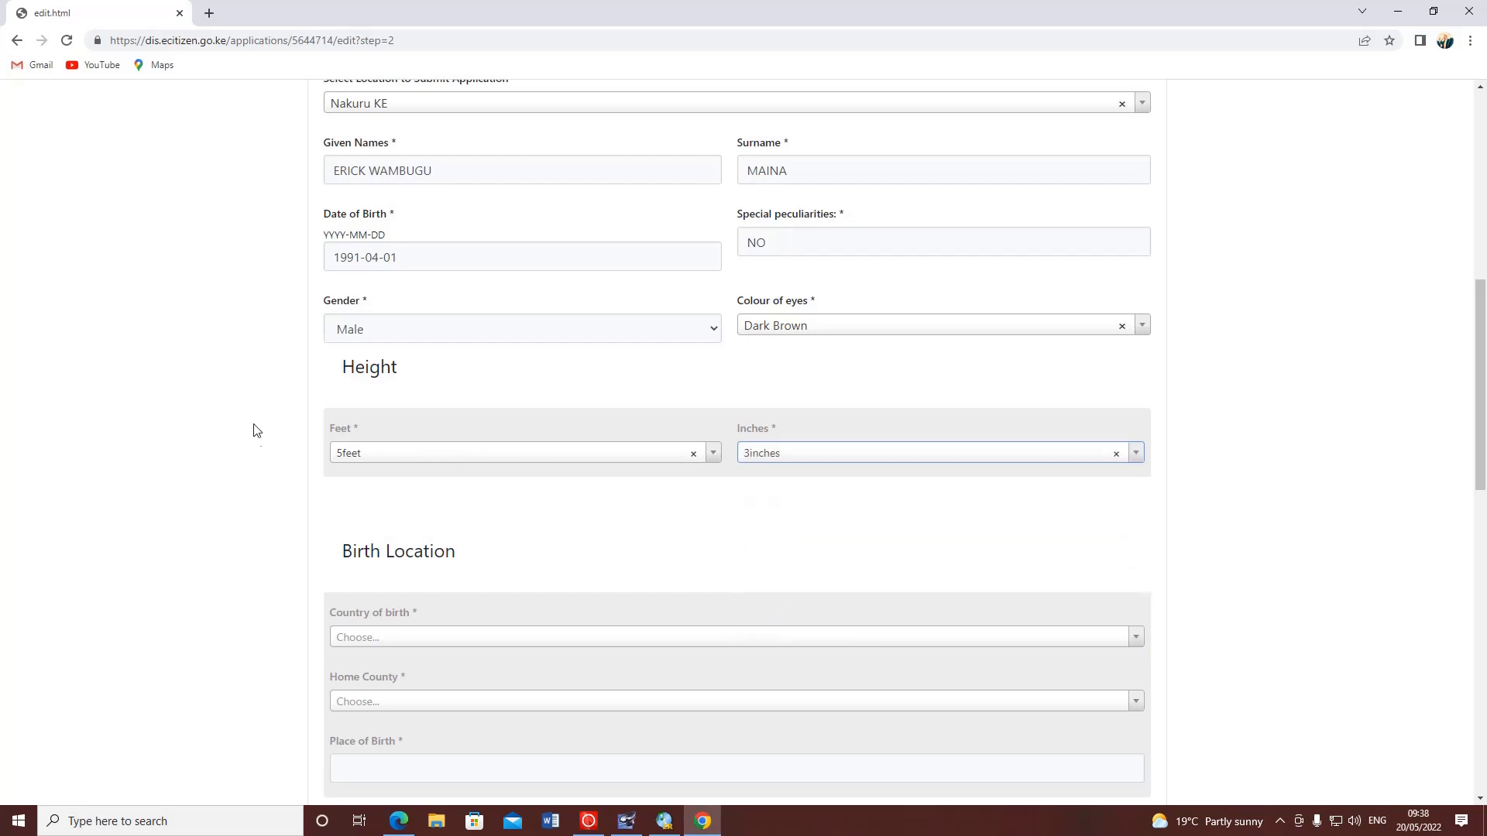
pyautogui.scroll(-3, 142, 431)
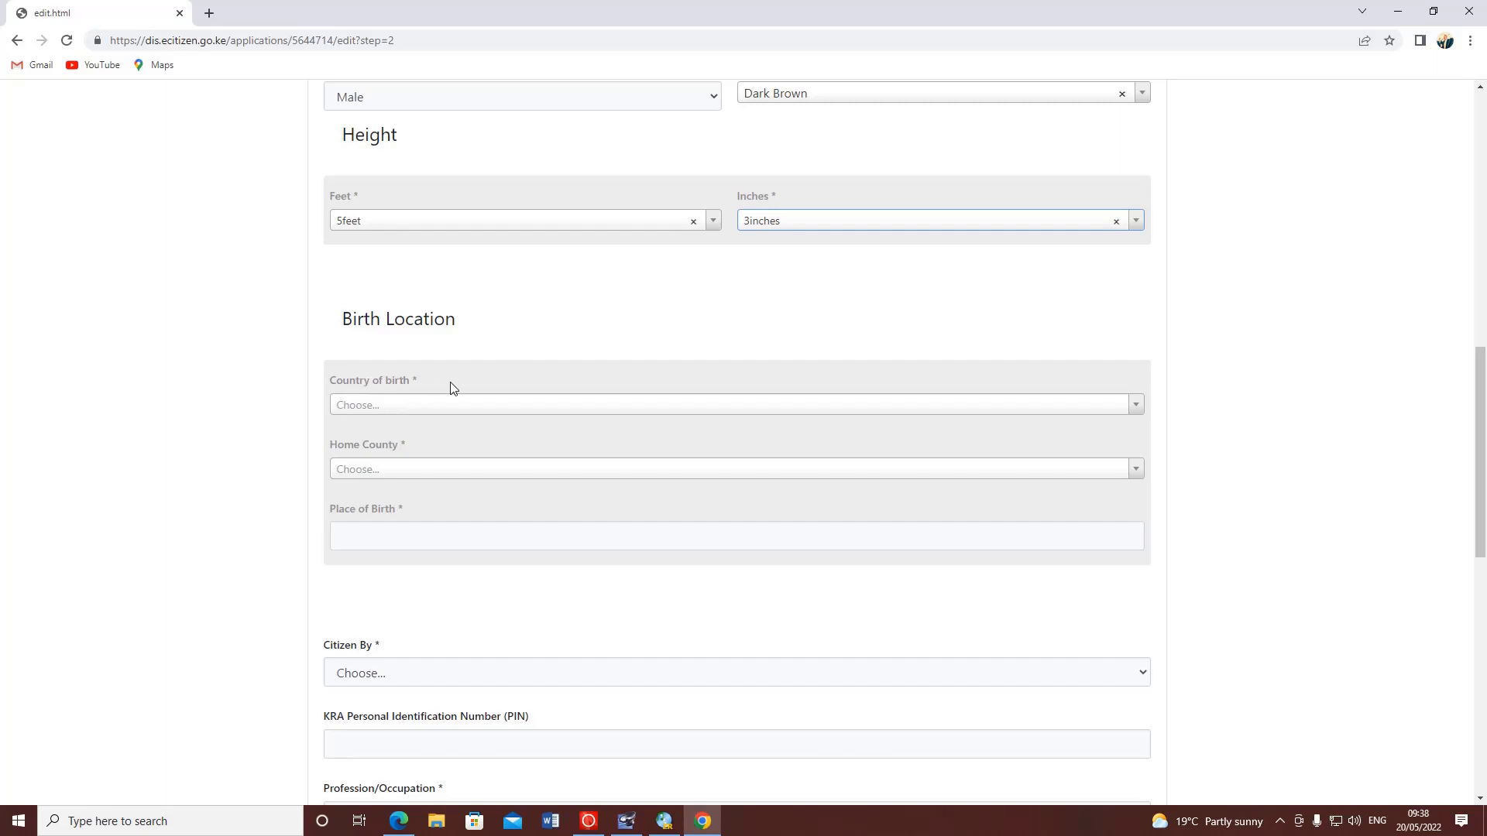
# - Set country of birth to Kenya and home county to NAKURU, found by searching 'NA'
pyautogui.moveTo(353, 319); pyautogui.dragTo(463, 324)
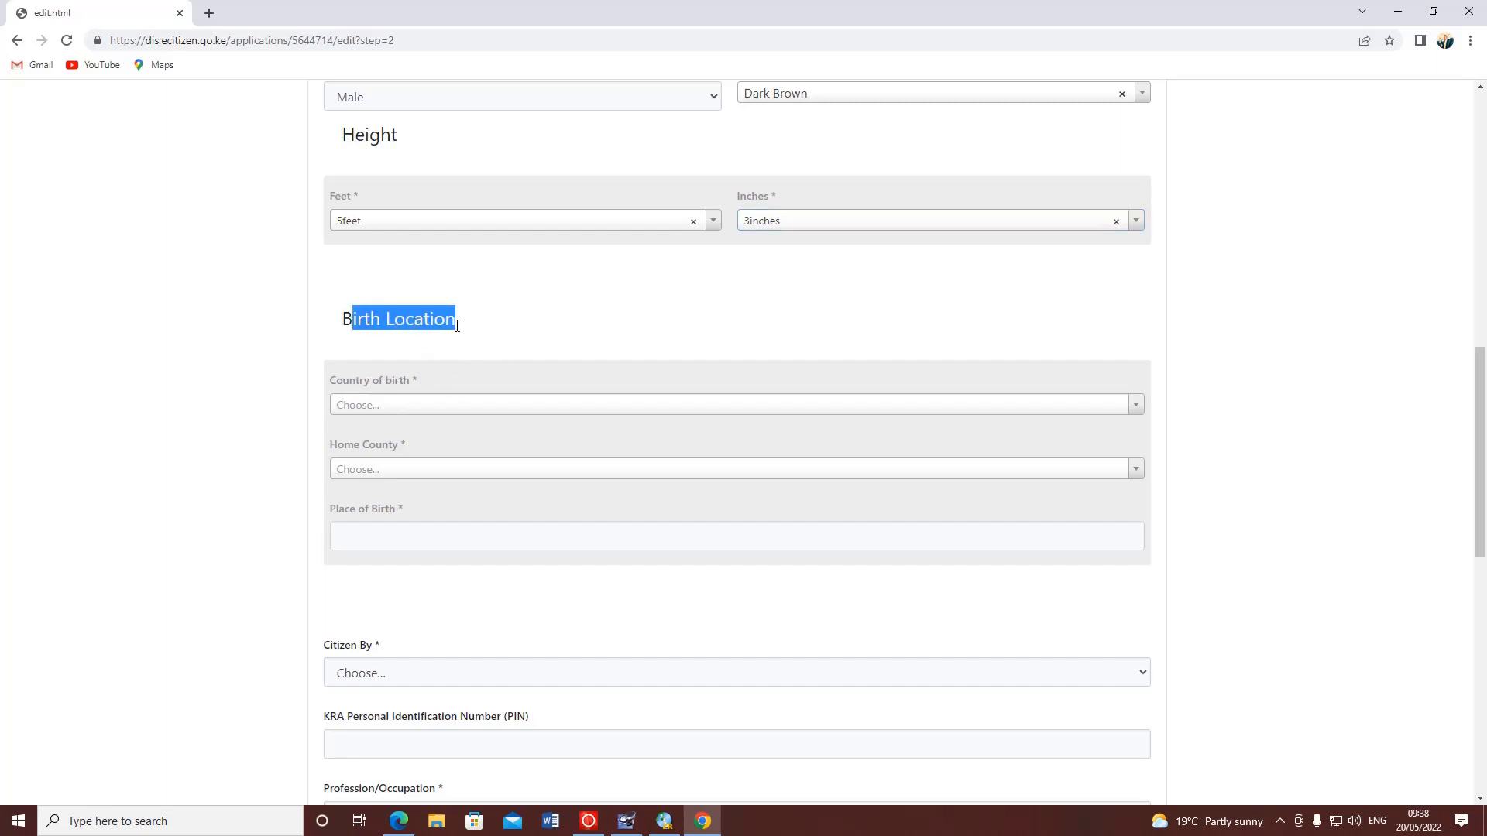
pyautogui.click(427, 406)
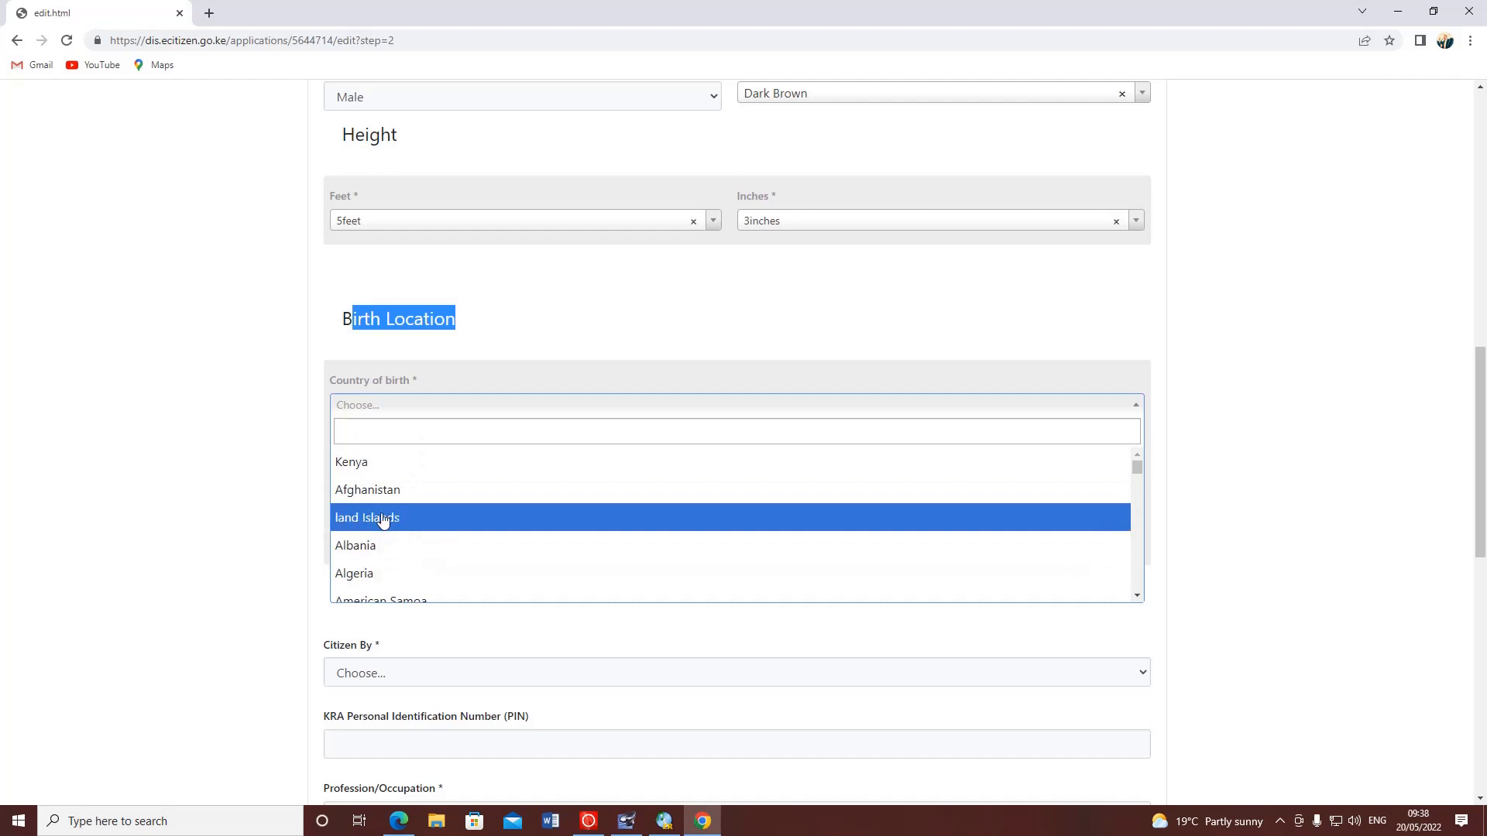
pyautogui.click(372, 463)
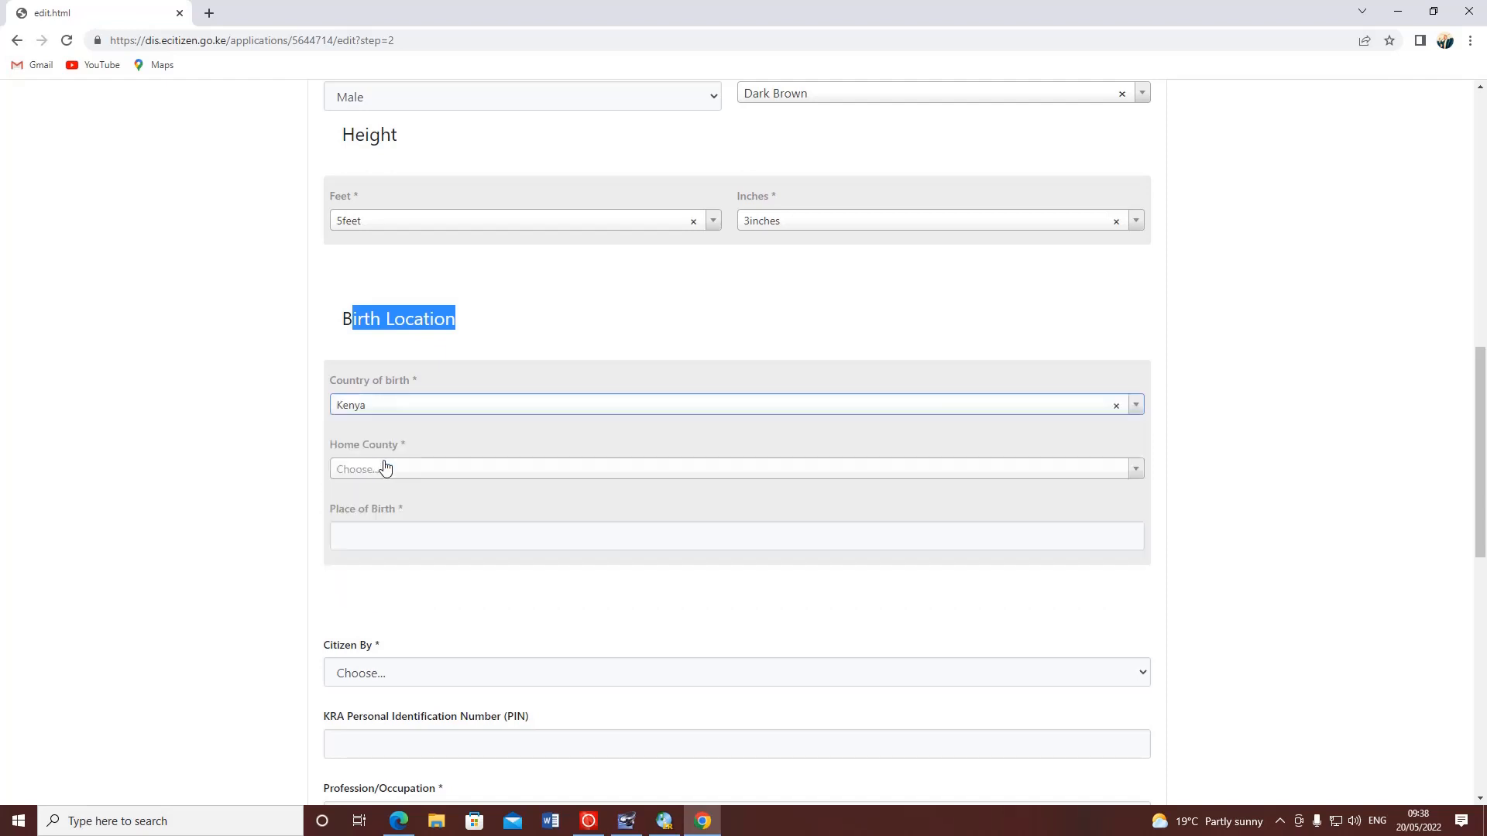
pyautogui.click(434, 472)
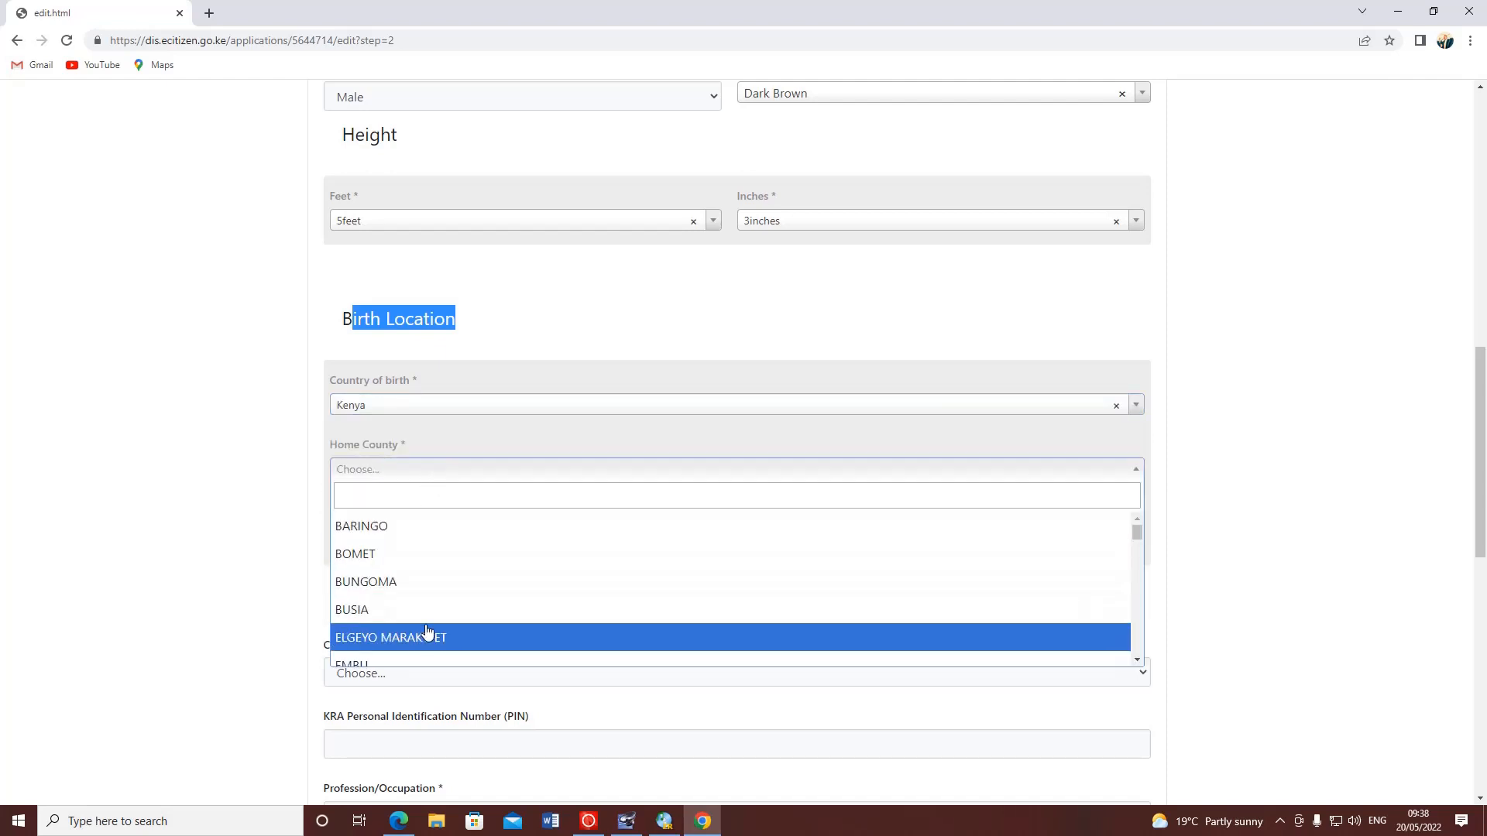
pyautogui.scroll(-2, 426, 634)
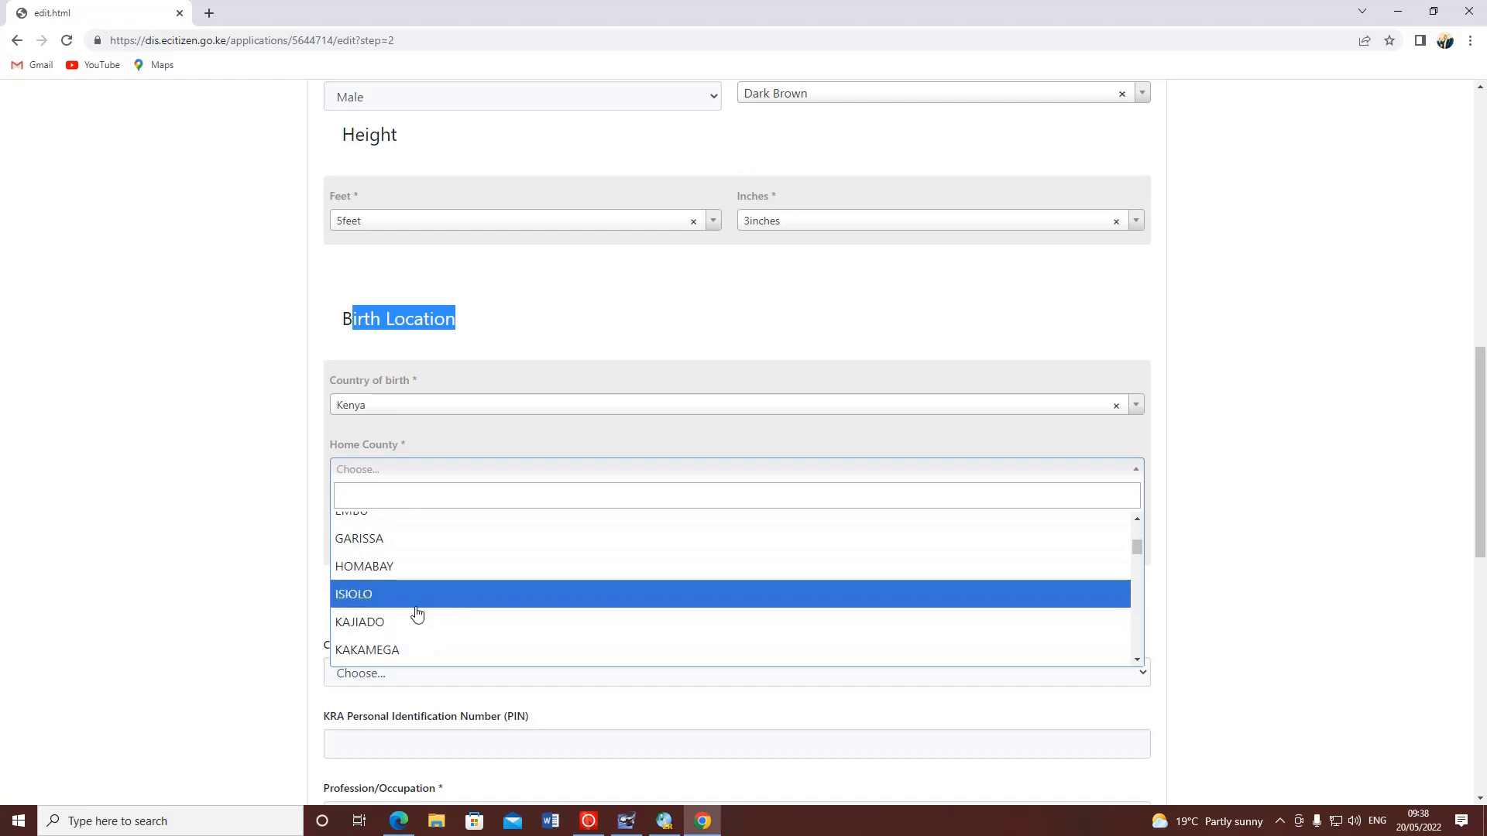
pyautogui.scroll(2, 404, 561)
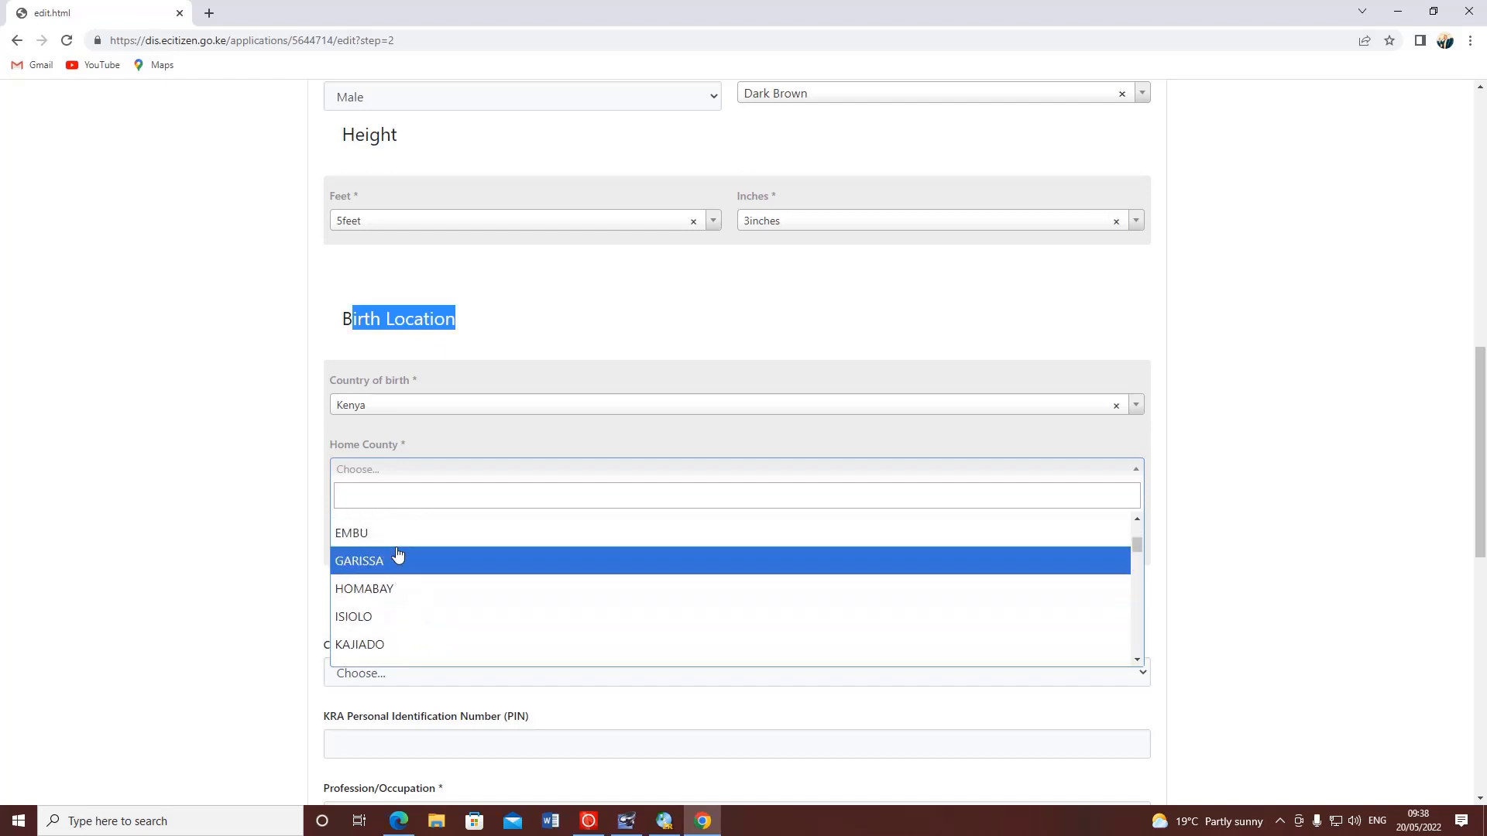
pyautogui.click(391, 497)
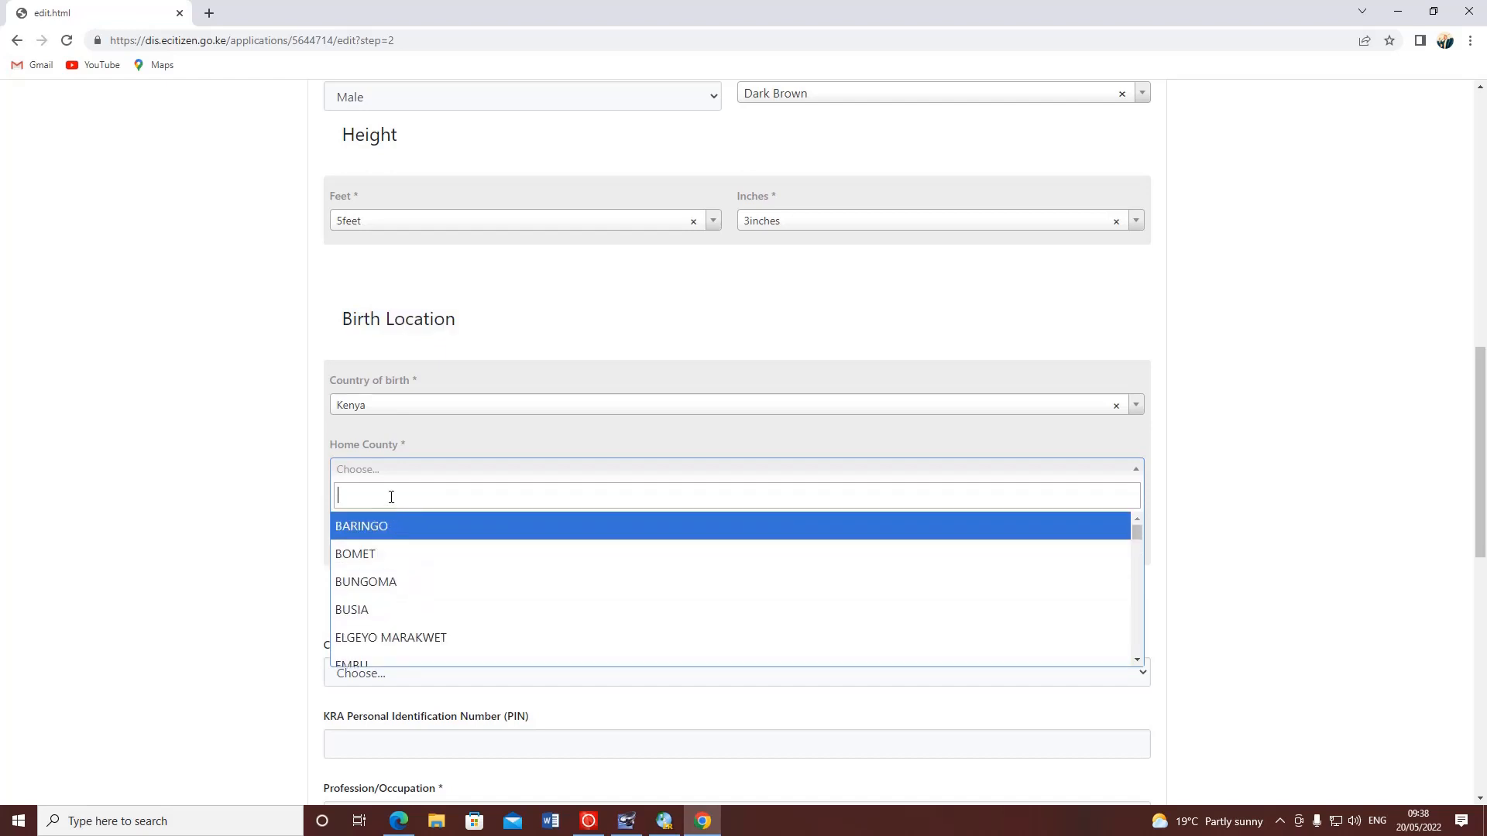
pyautogui.write('NA')
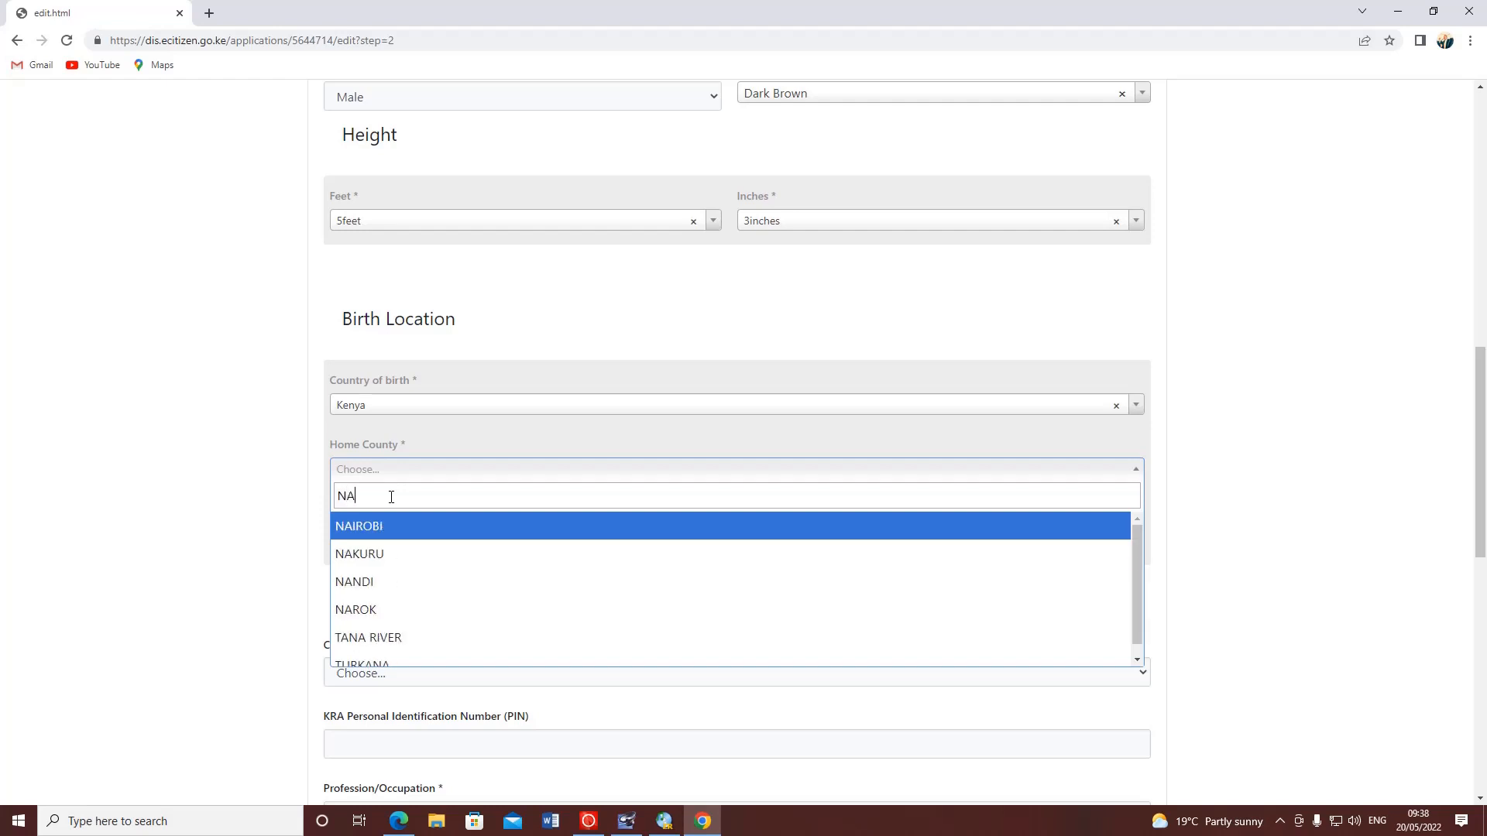
pyautogui.click(382, 559)
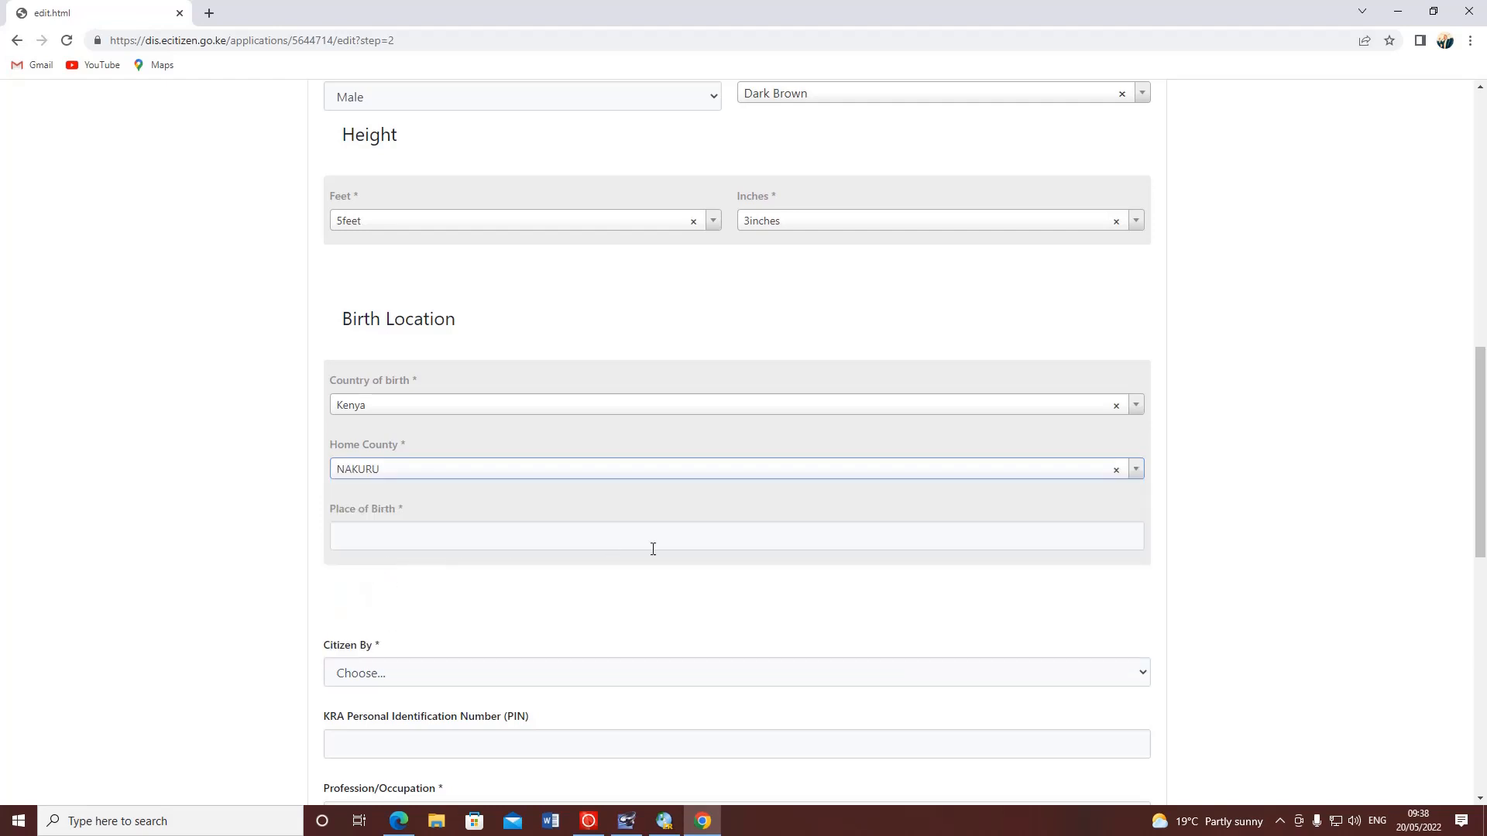
# - Enter BAHATI NORTH as the place of birth, fixing the typo
pyautogui.click(515, 545)
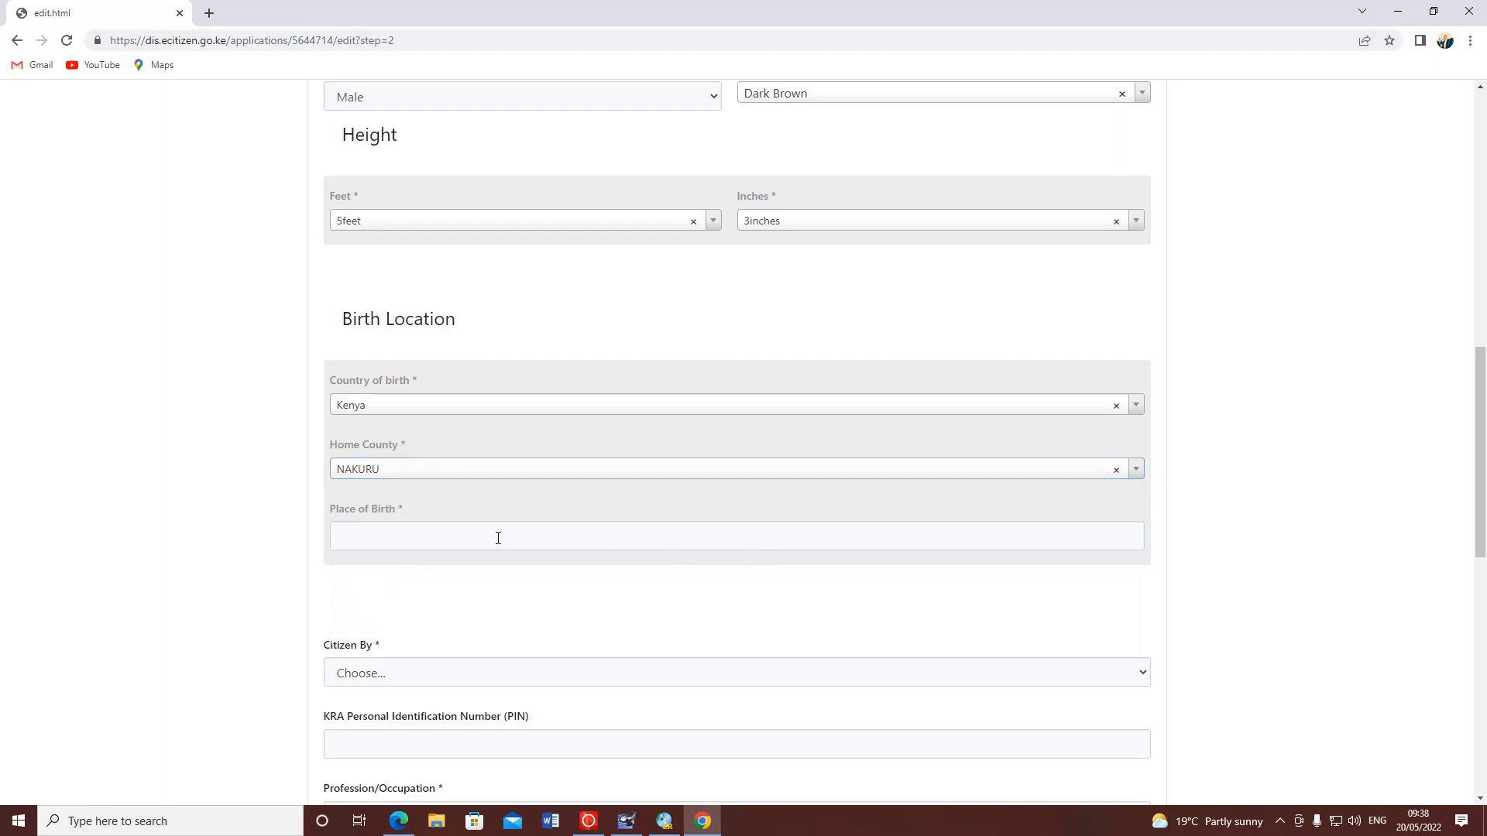
pyautogui.write('Ba')
pyautogui.moveTo(470, 540); pyautogui.dragTo(342, 542)
pyautogui.write('BAHATI NORTJ')
pyautogui.press('BackSpace')
pyautogui.write('H')
pyautogui.scroll(-3, 385, 468)
# - Replace the place of birth text with just BAHATI
pyautogui.click(409, 441)
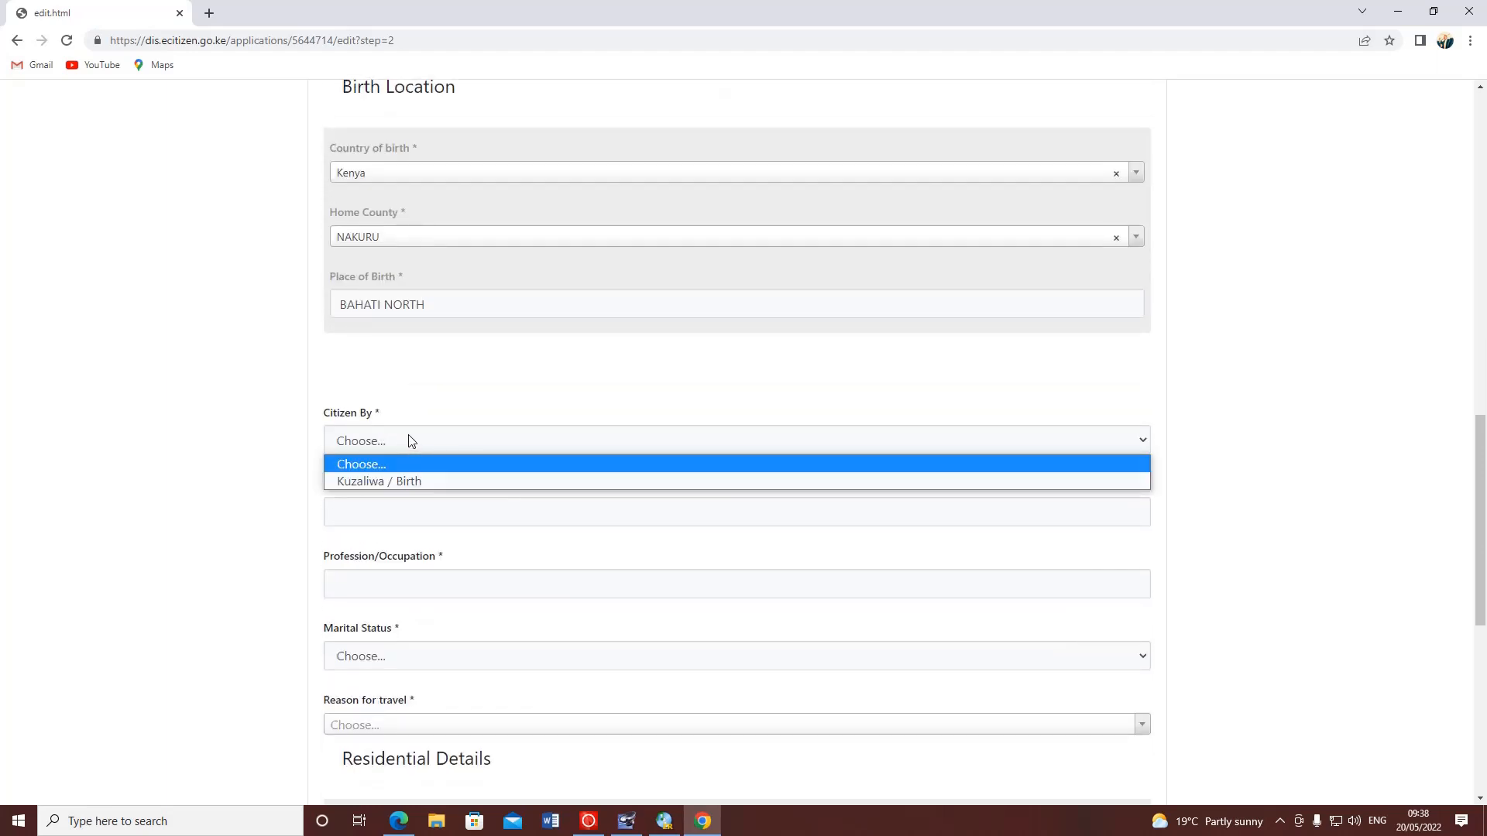
pyautogui.click(385, 305)
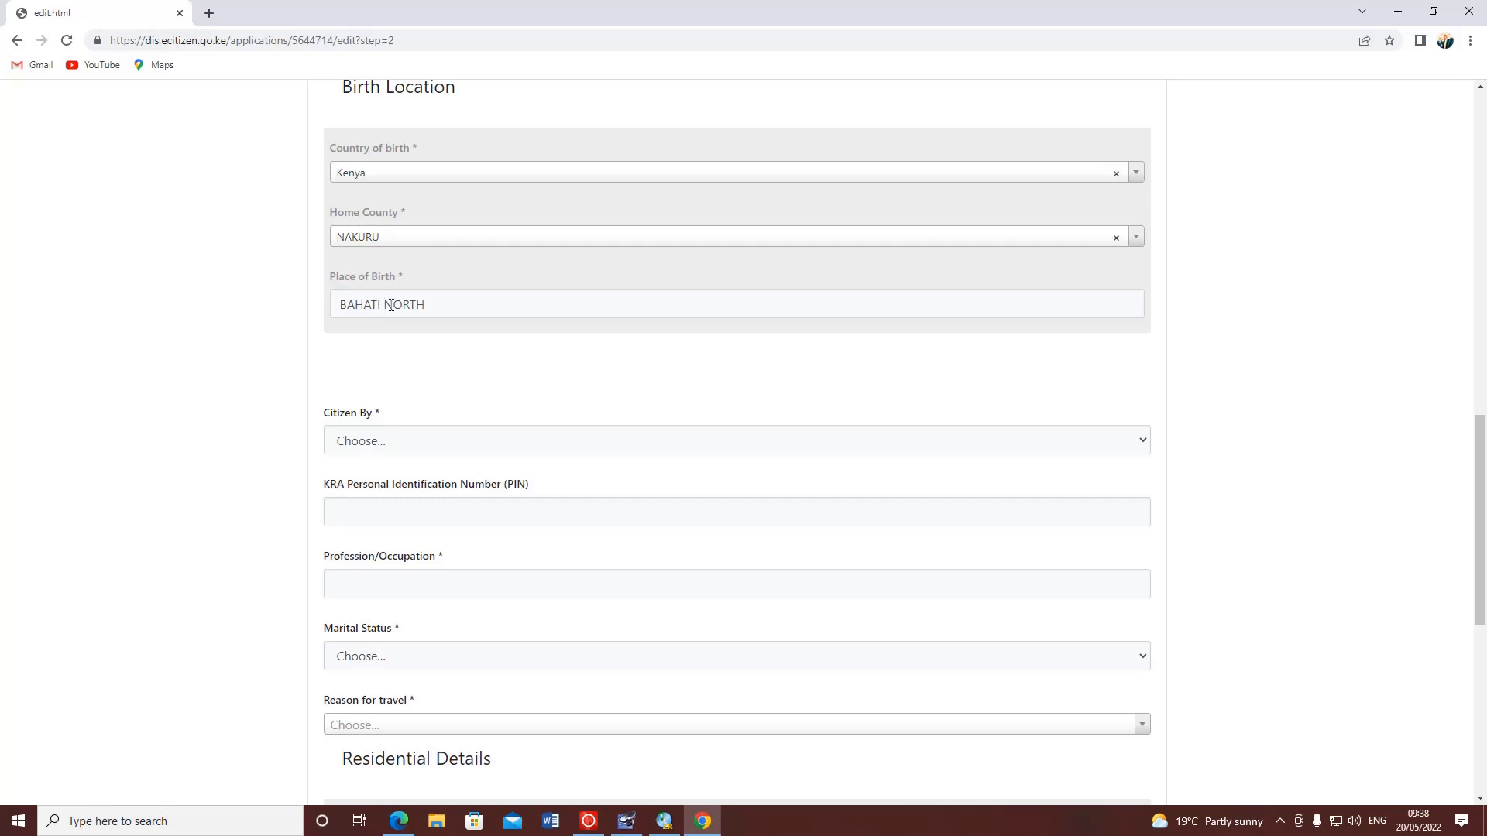
pyautogui.moveTo(380, 304); pyautogui.dragTo(335, 303)
pyautogui.write('NAKURU')
pyautogui.moveTo(521, 309); pyautogui.dragTo(309, 326)
pyautogui.write('BAHATI')
pyautogui.scroll(-2, 446, 336)
# - Set Citizen By to Kuzaliwa / Birth
pyautogui.click(378, 286)
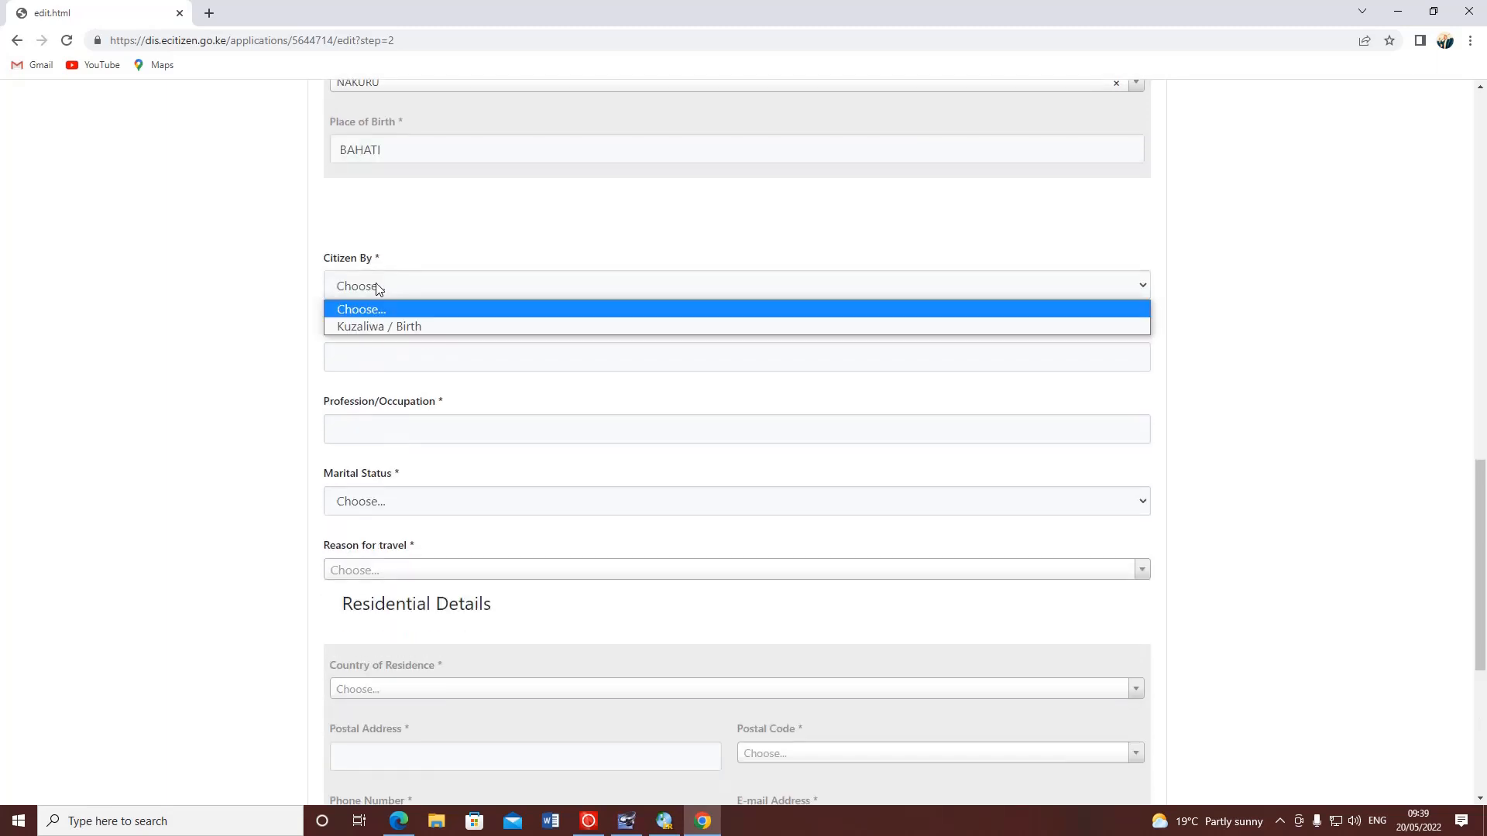
pyautogui.click(382, 327)
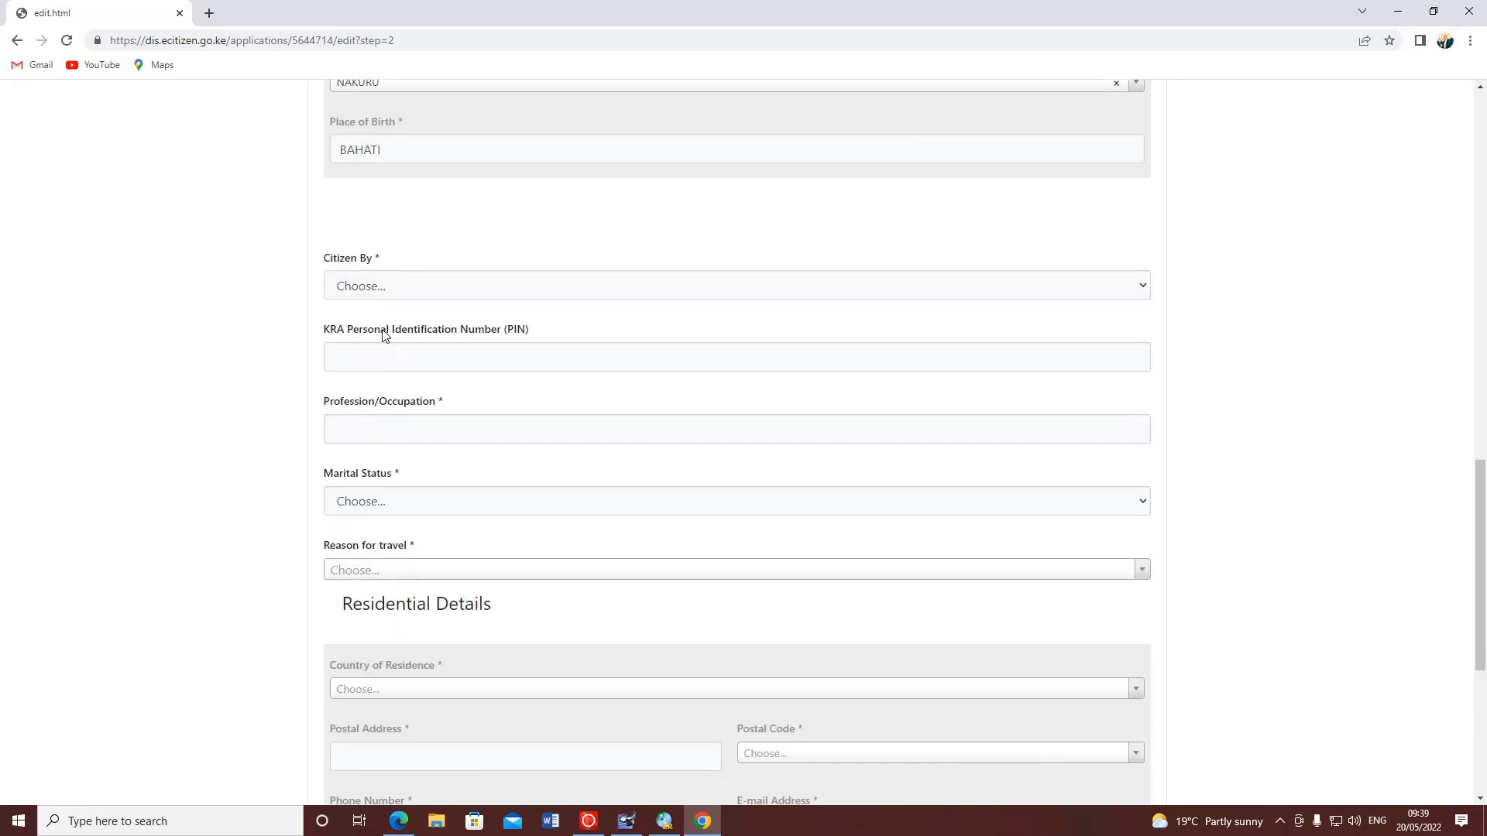
pyautogui.click(432, 357)
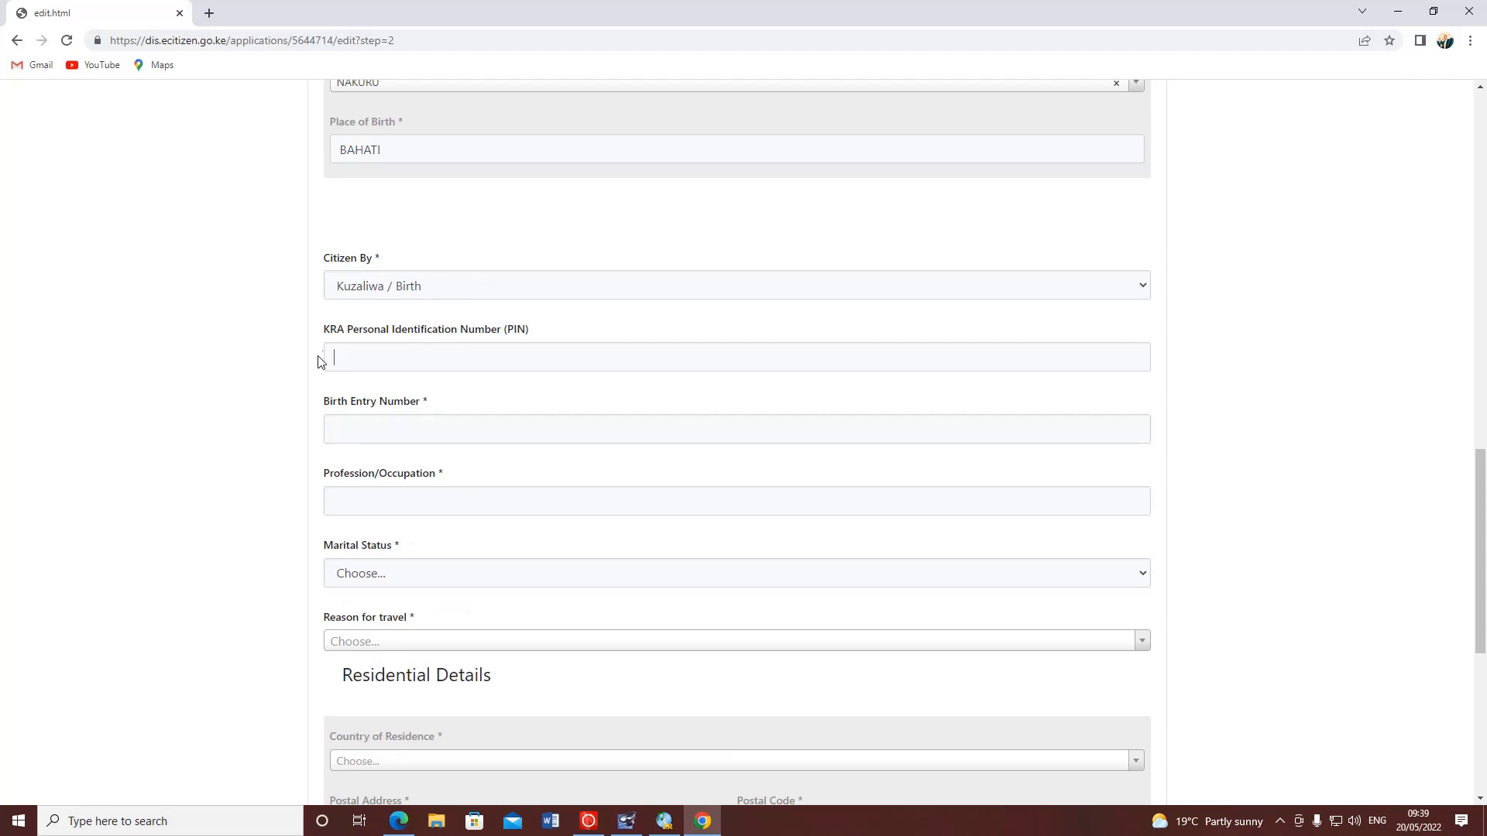
pyautogui.click(386, 364)
pyautogui.click(209, 13)
pyautogui.click(127, 16)
pyautogui.scroll(2, 504, 168)
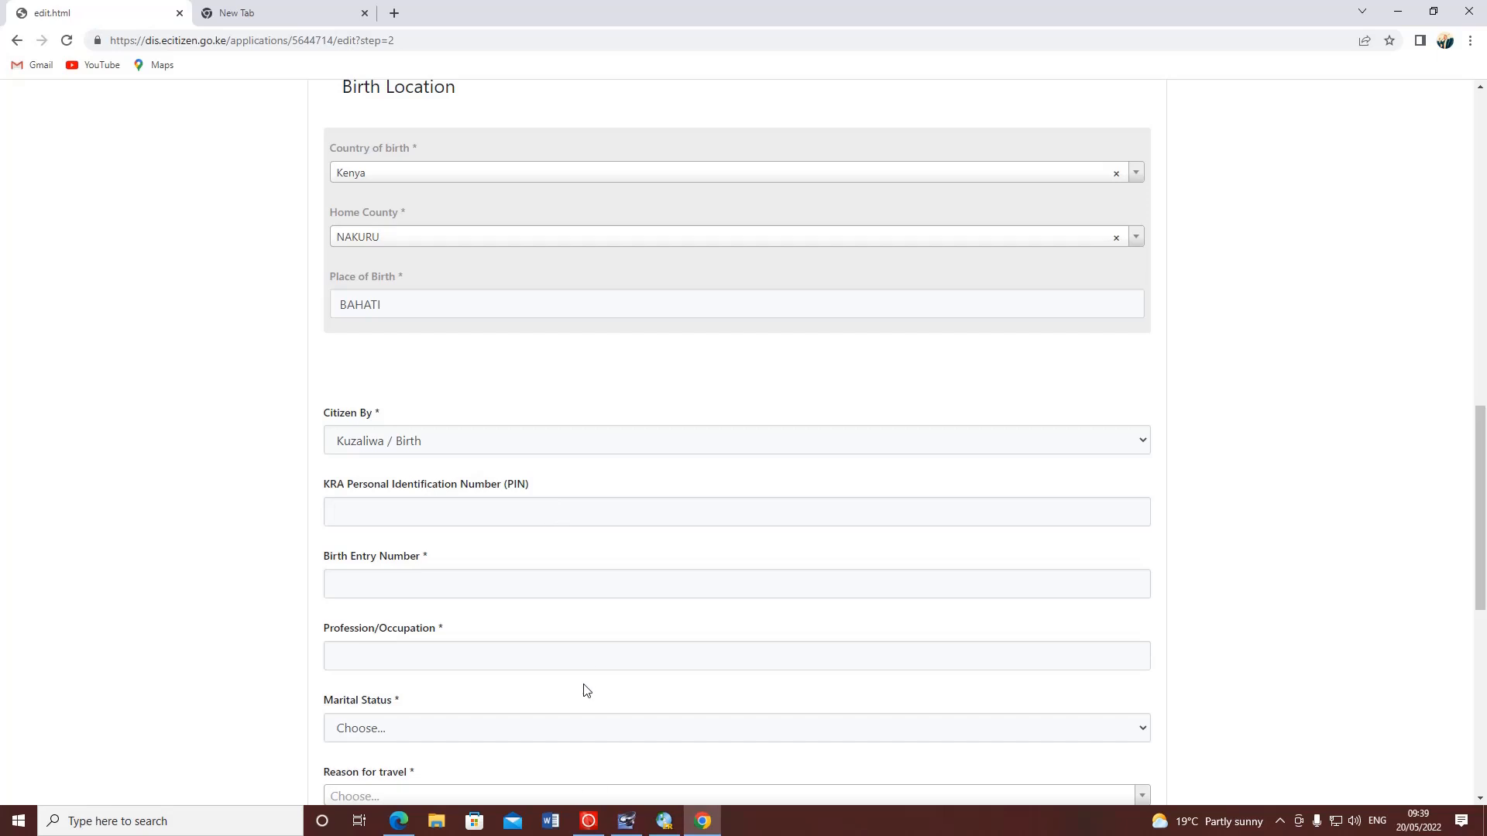
pyautogui.scroll(2, 514, 419)
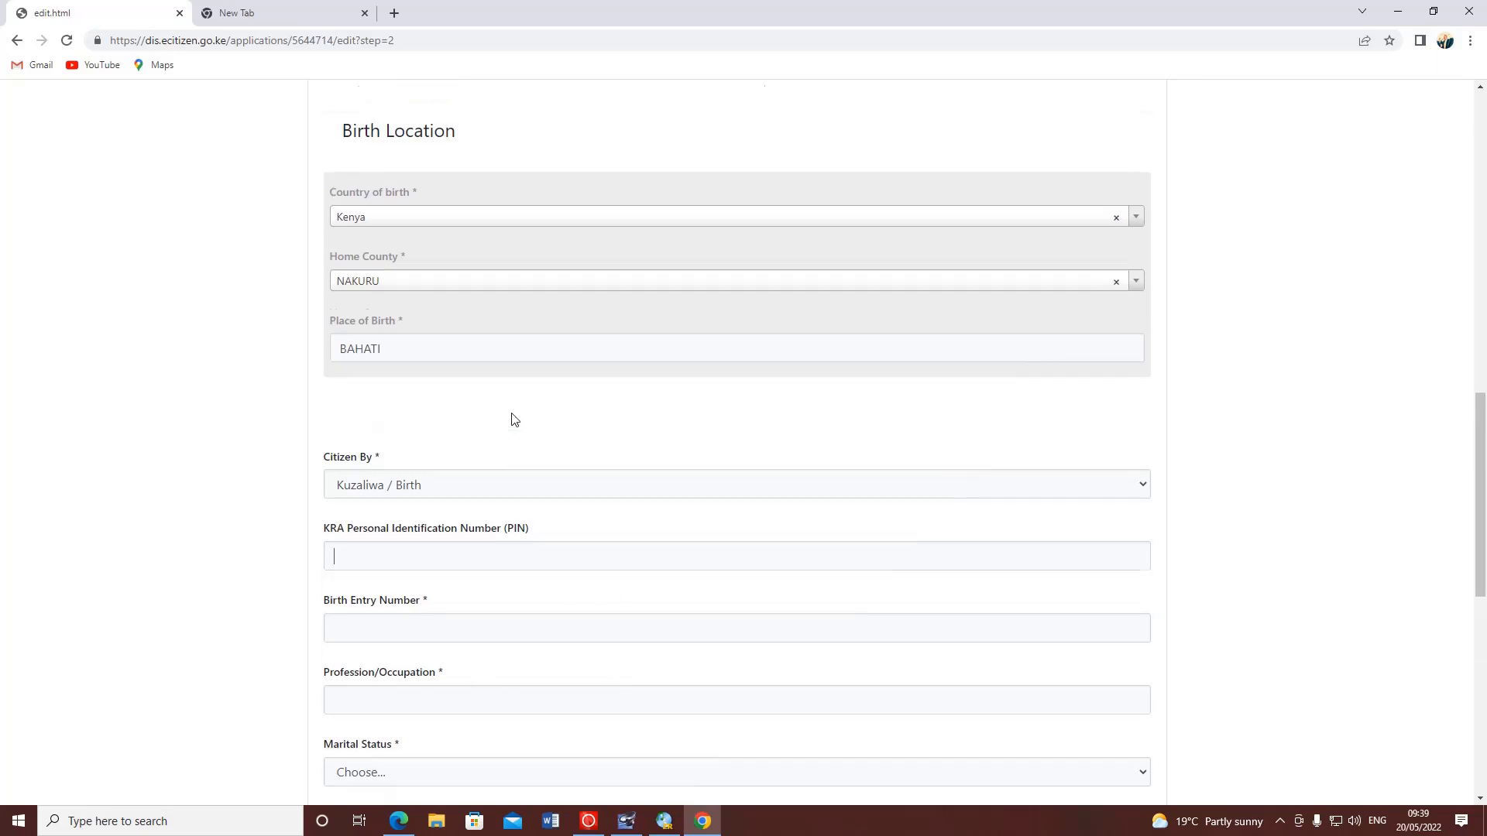
# - Enter the applicant's KRA PIN and birth entry number, keeping Kuzaliwa / Birth citizenship
pyautogui.click(395, 595)
pyautogui.click(393, 637)
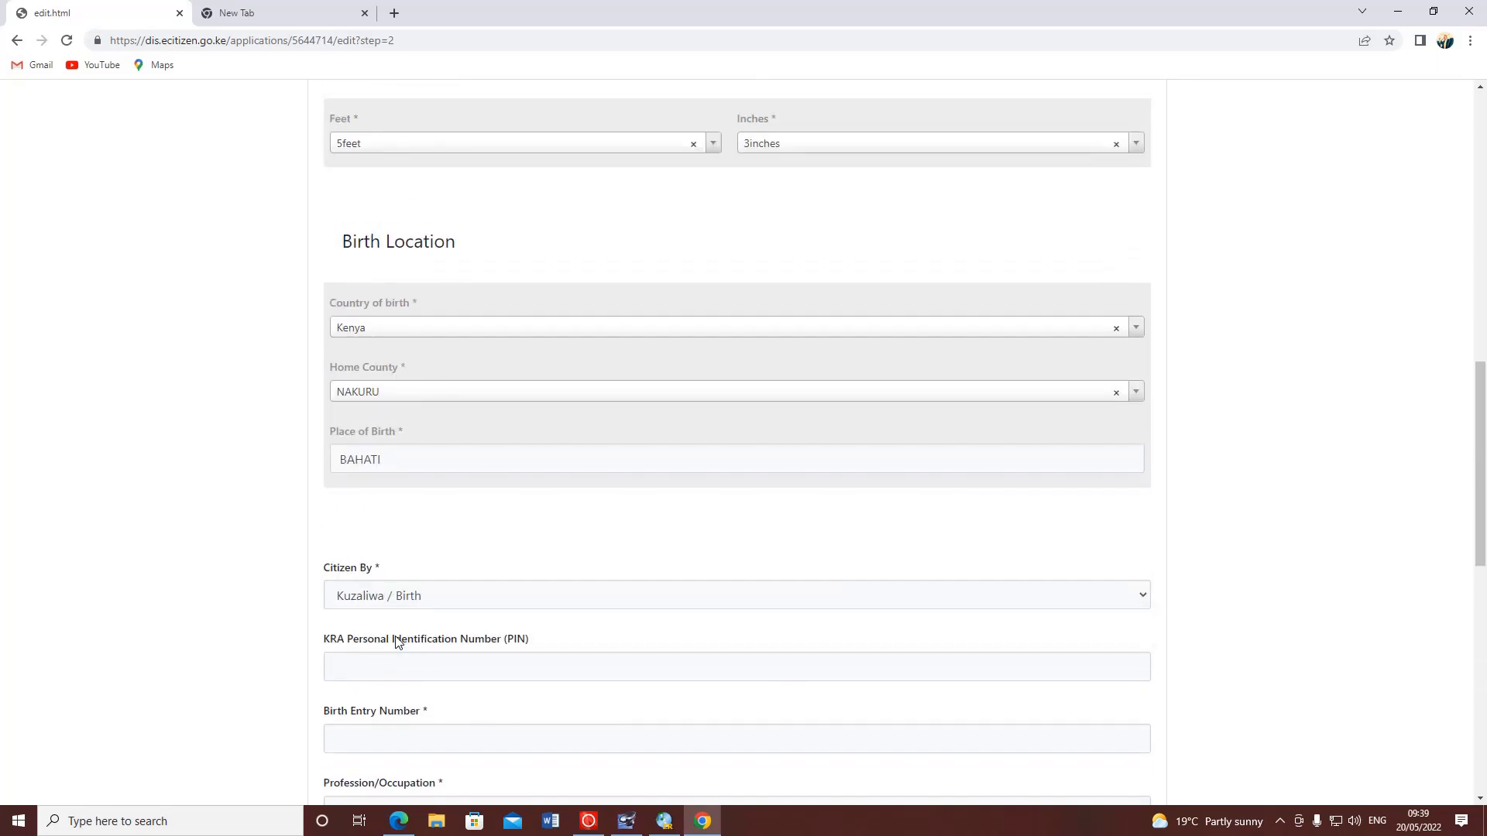
pyautogui.scroll(-2, 410, 573)
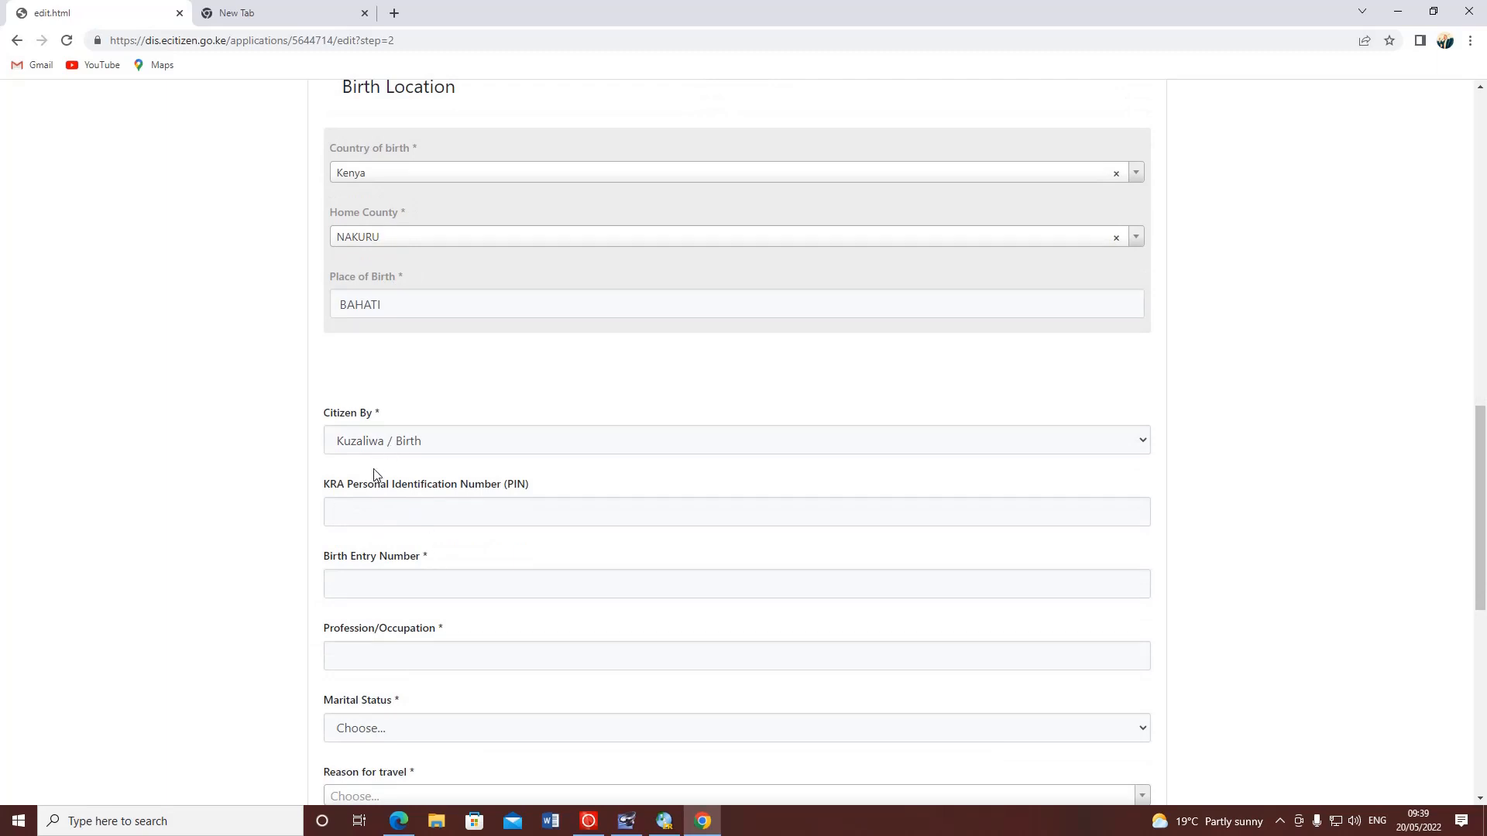
pyautogui.click(348, 581)
# - Enter JOURNALIST as the profession/occupation
pyautogui.scroll(-4, 347, 581)
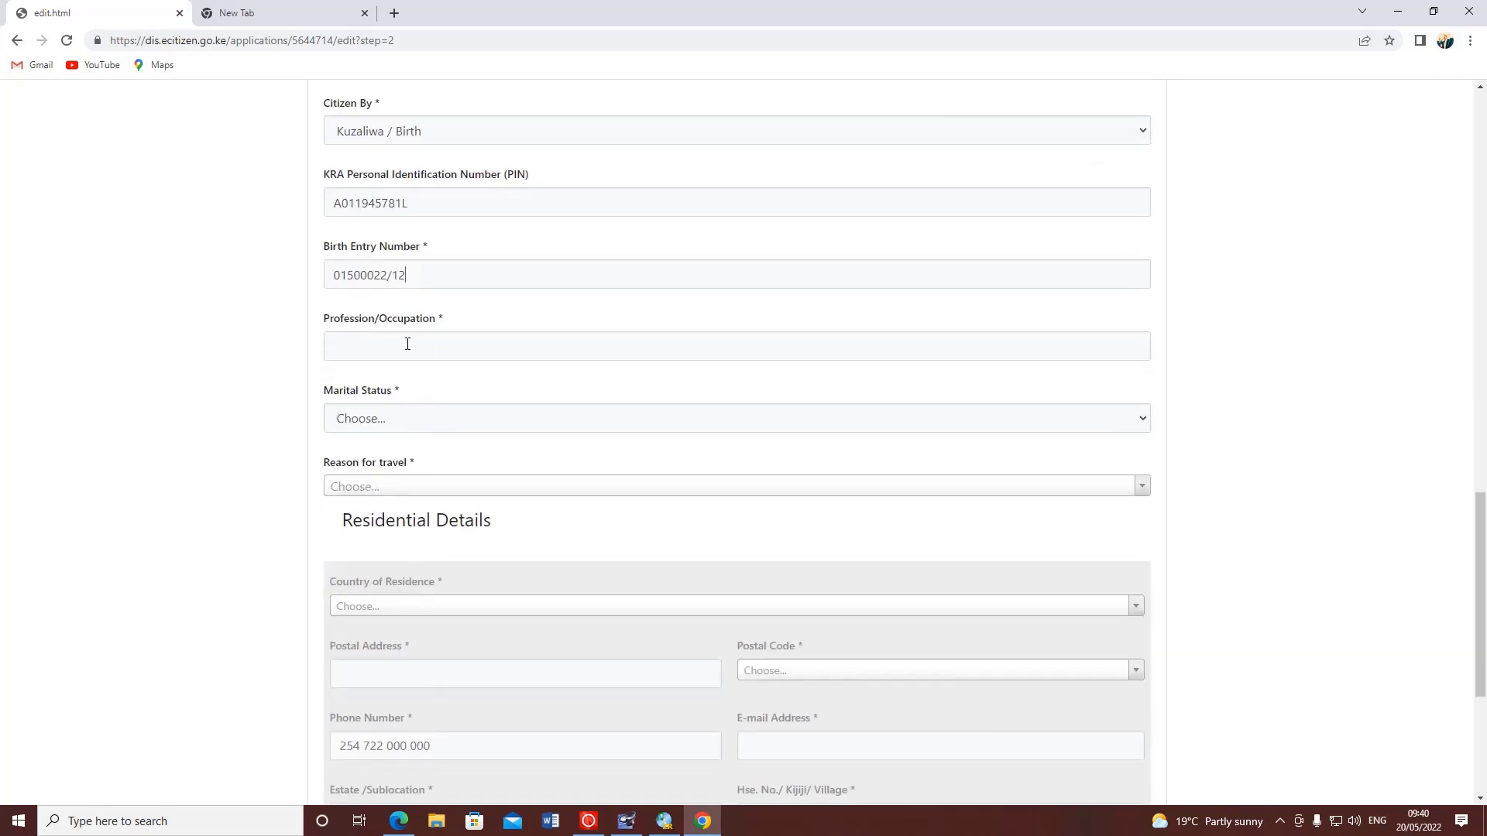
pyautogui.click(407, 344)
pyautogui.write('JOURNALIST')
pyautogui.click(397, 420)
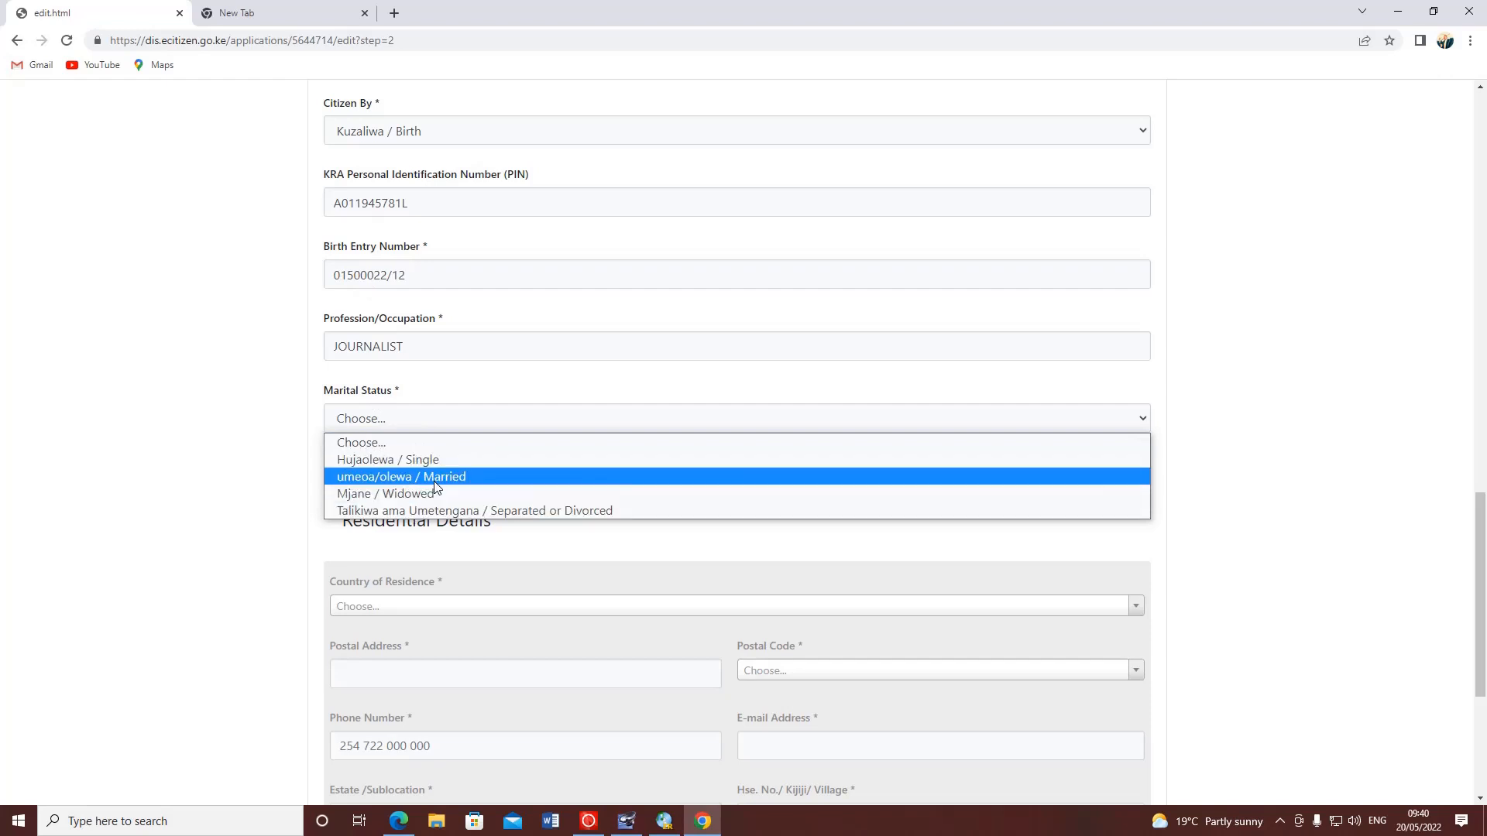
# - Set marital status to Hujaolewa / Single after briefly choosing Married
pyautogui.scroll(-3, 371, 488)
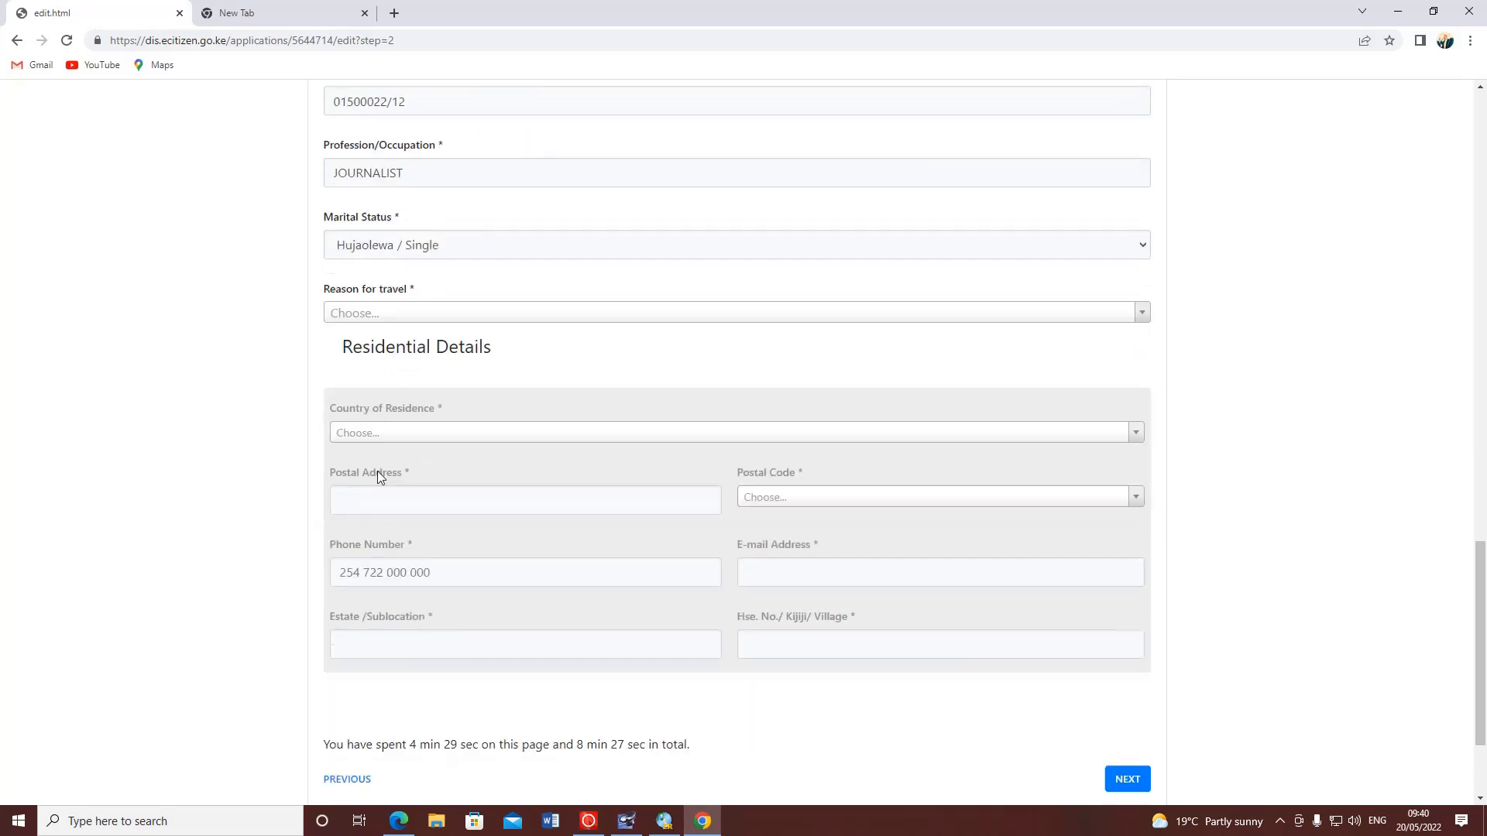
pyautogui.click(410, 194)
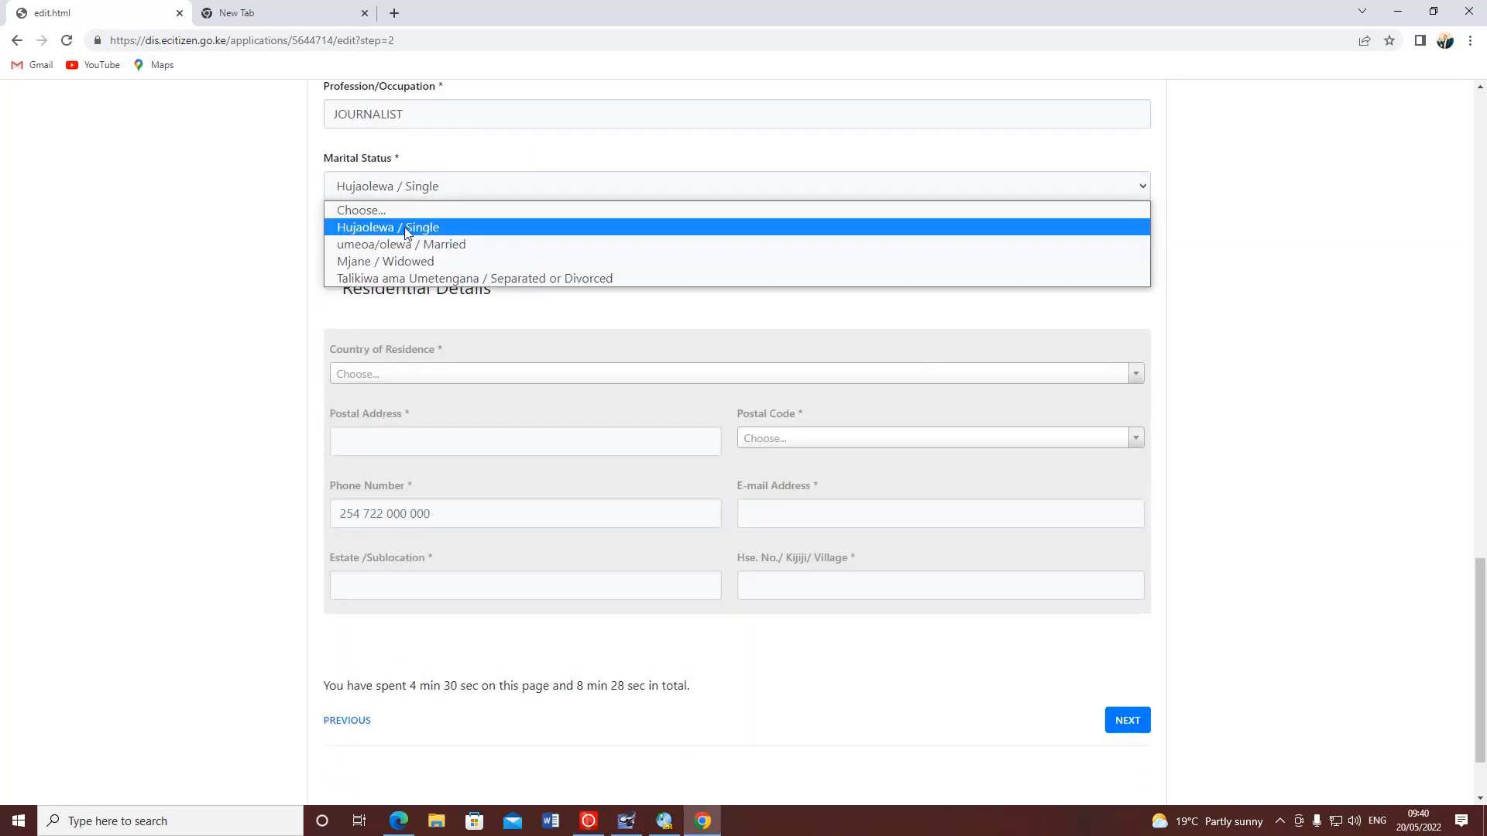
pyautogui.click(406, 244)
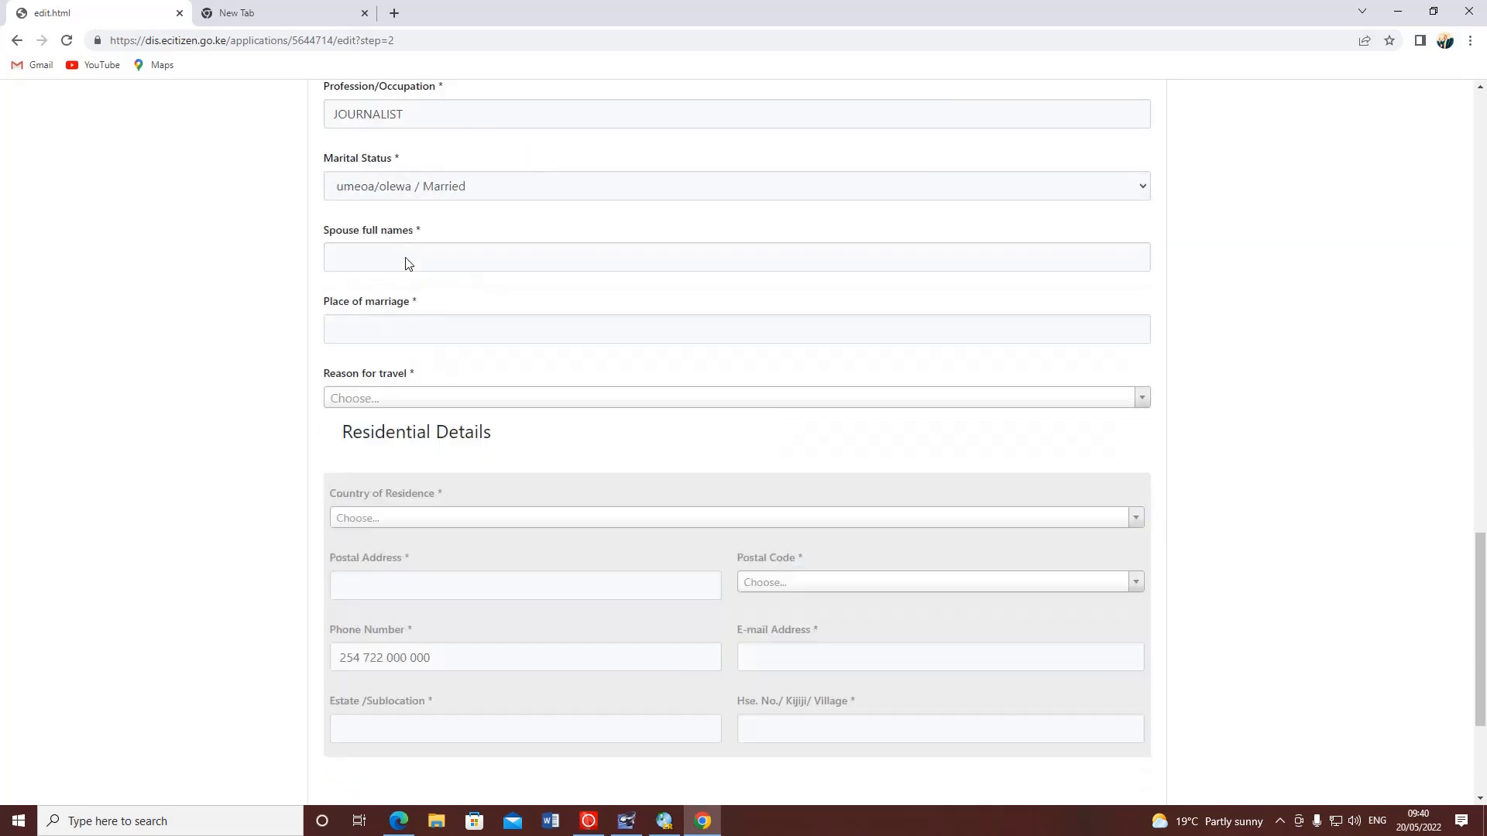
pyautogui.click(345, 262)
pyautogui.click(372, 333)
pyautogui.scroll(1, 428, 232)
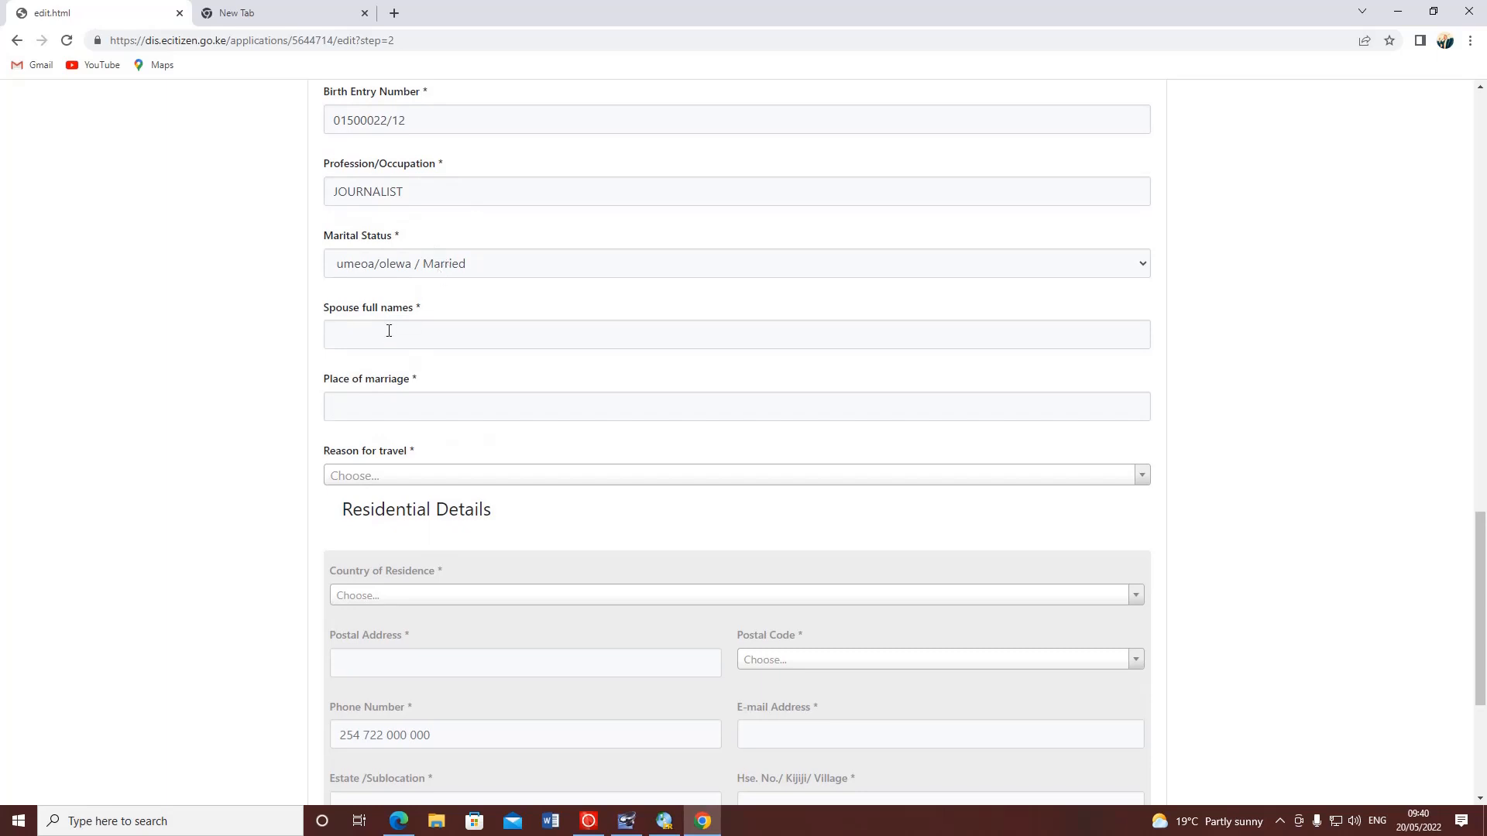
pyautogui.click(376, 398)
pyautogui.click(464, 264)
pyautogui.click(424, 307)
# - Set the reason for travel to Visit
pyautogui.click(401, 331)
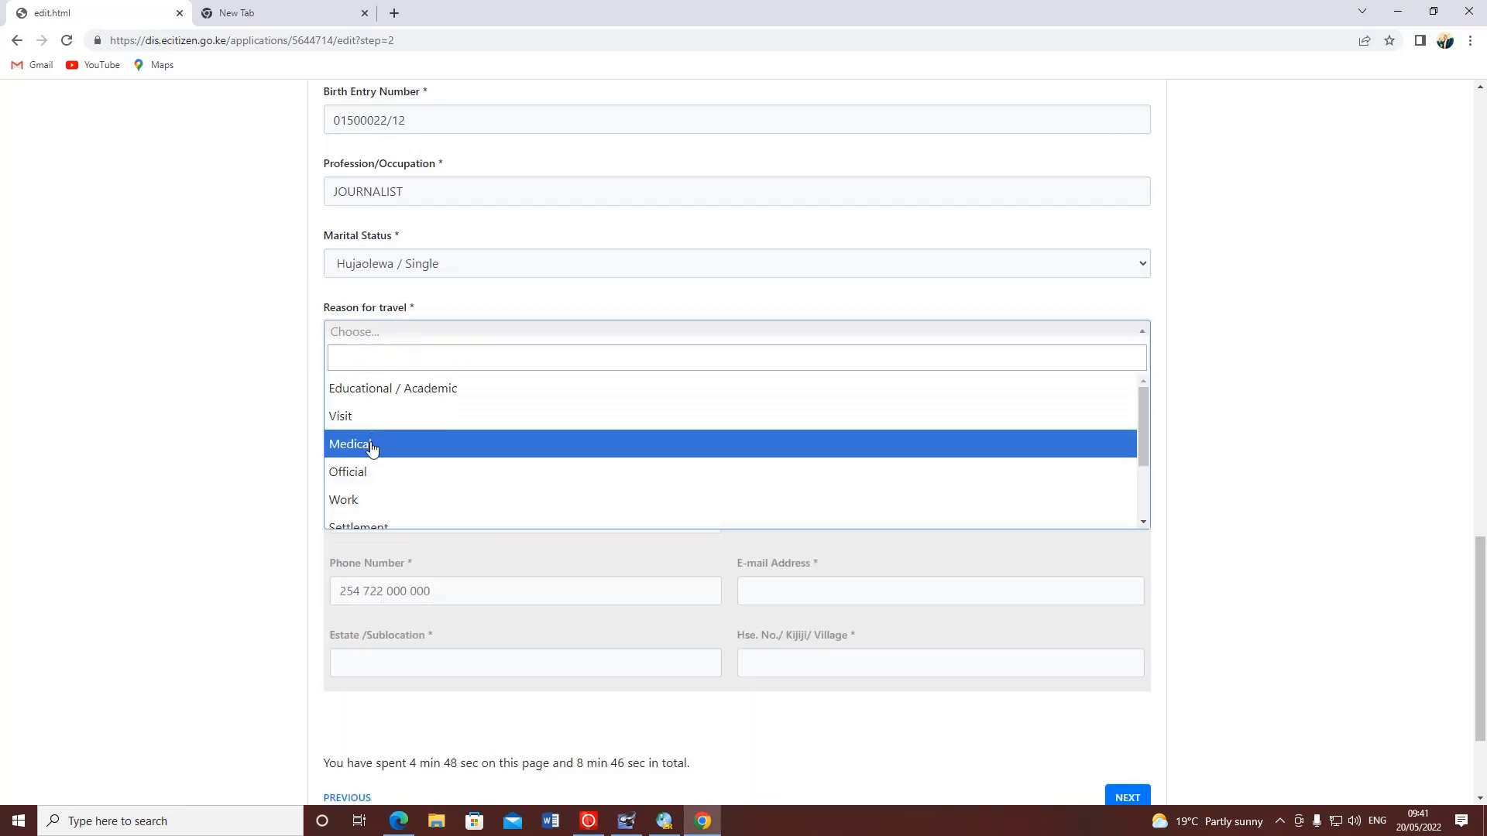
pyautogui.scroll(-2, 372, 515)
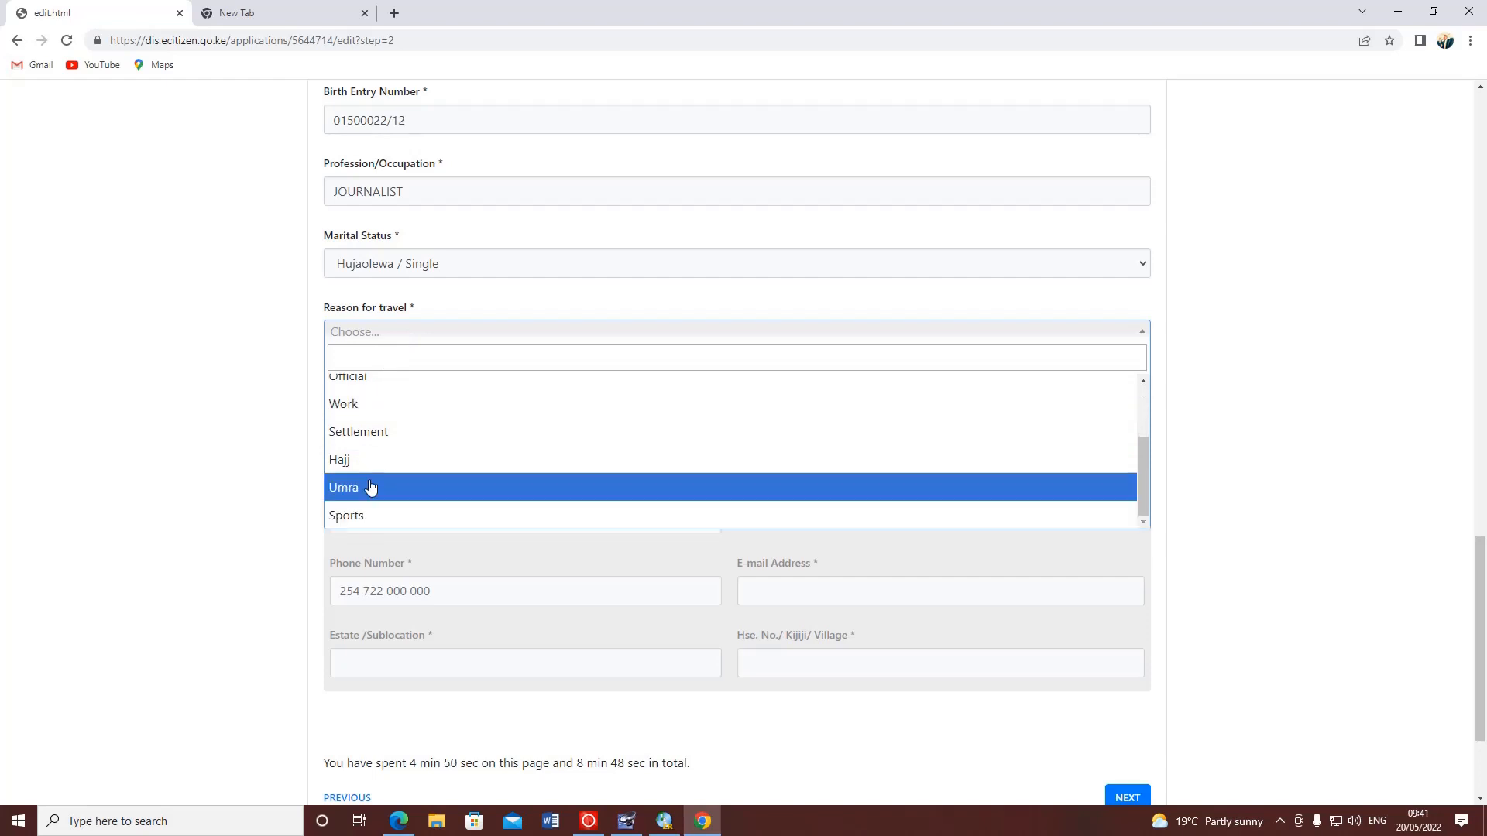
pyautogui.scroll(3, 371, 434)
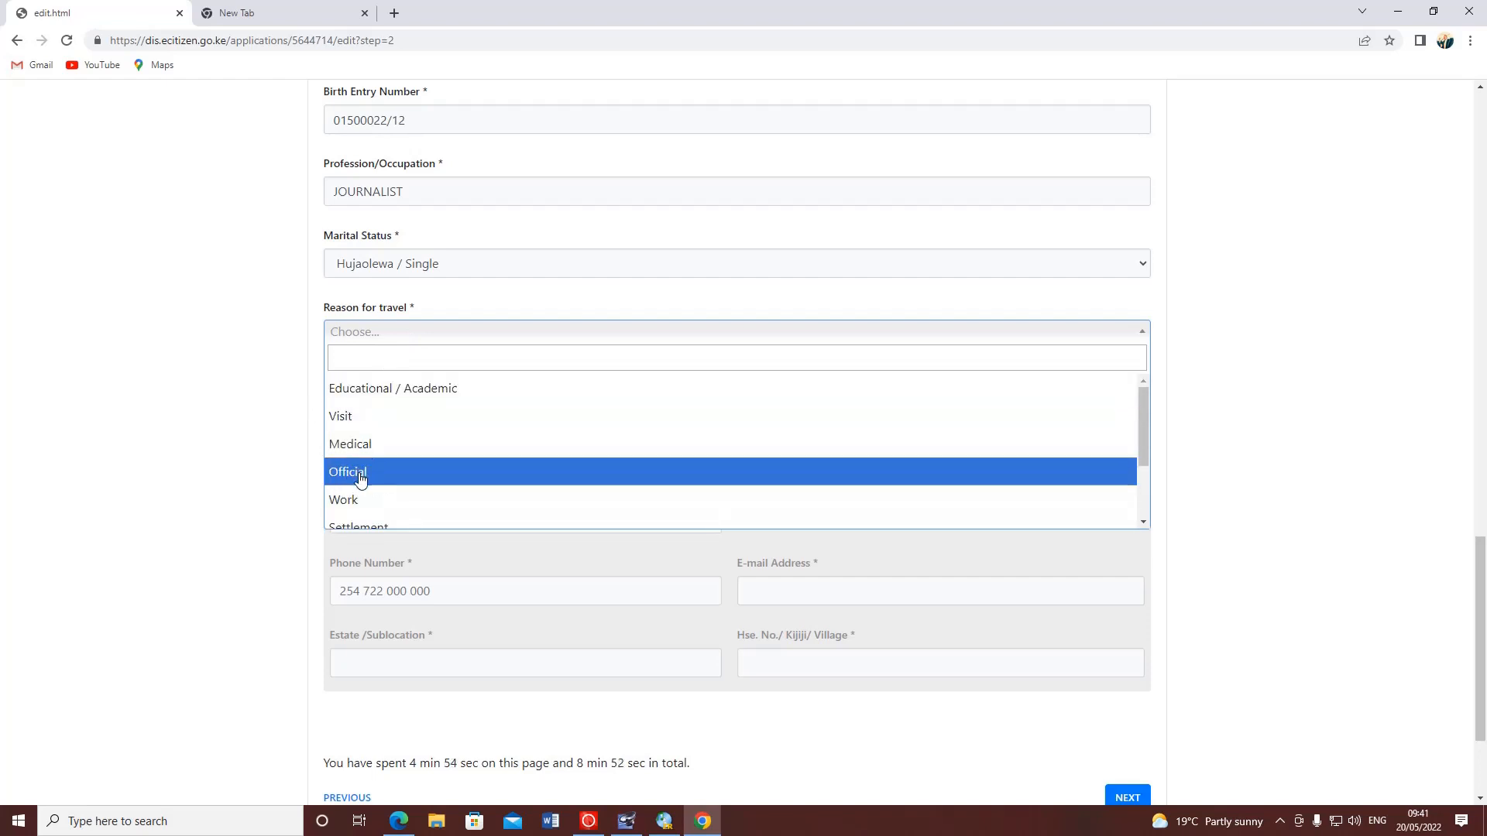
pyautogui.click(364, 418)
pyautogui.scroll(-2, 393, 421)
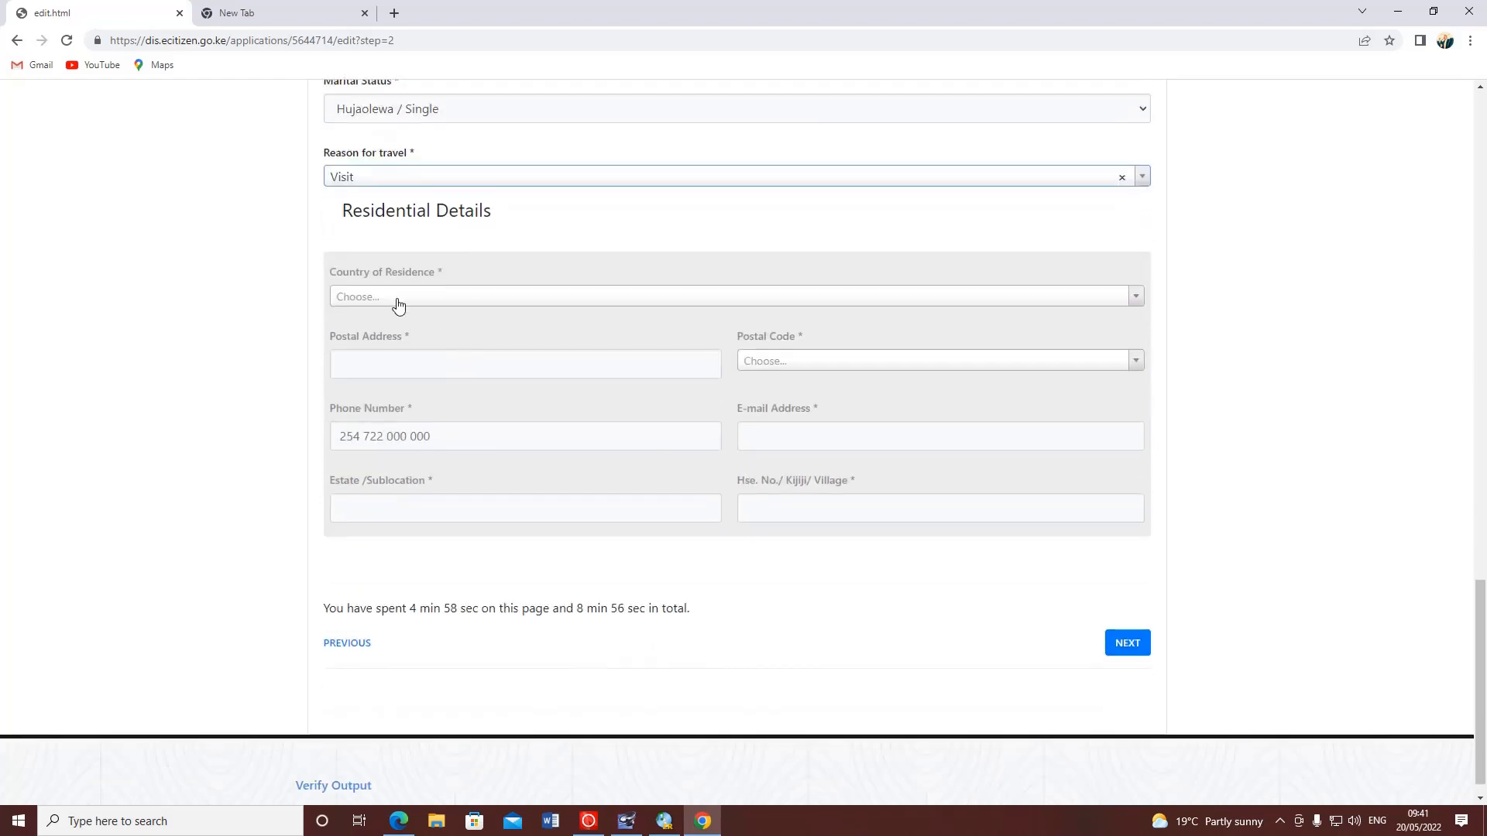
# - Set country of residence to Kenya and enter the applicant's postal address
pyautogui.moveTo(499, 219); pyautogui.dragTo(345, 209)
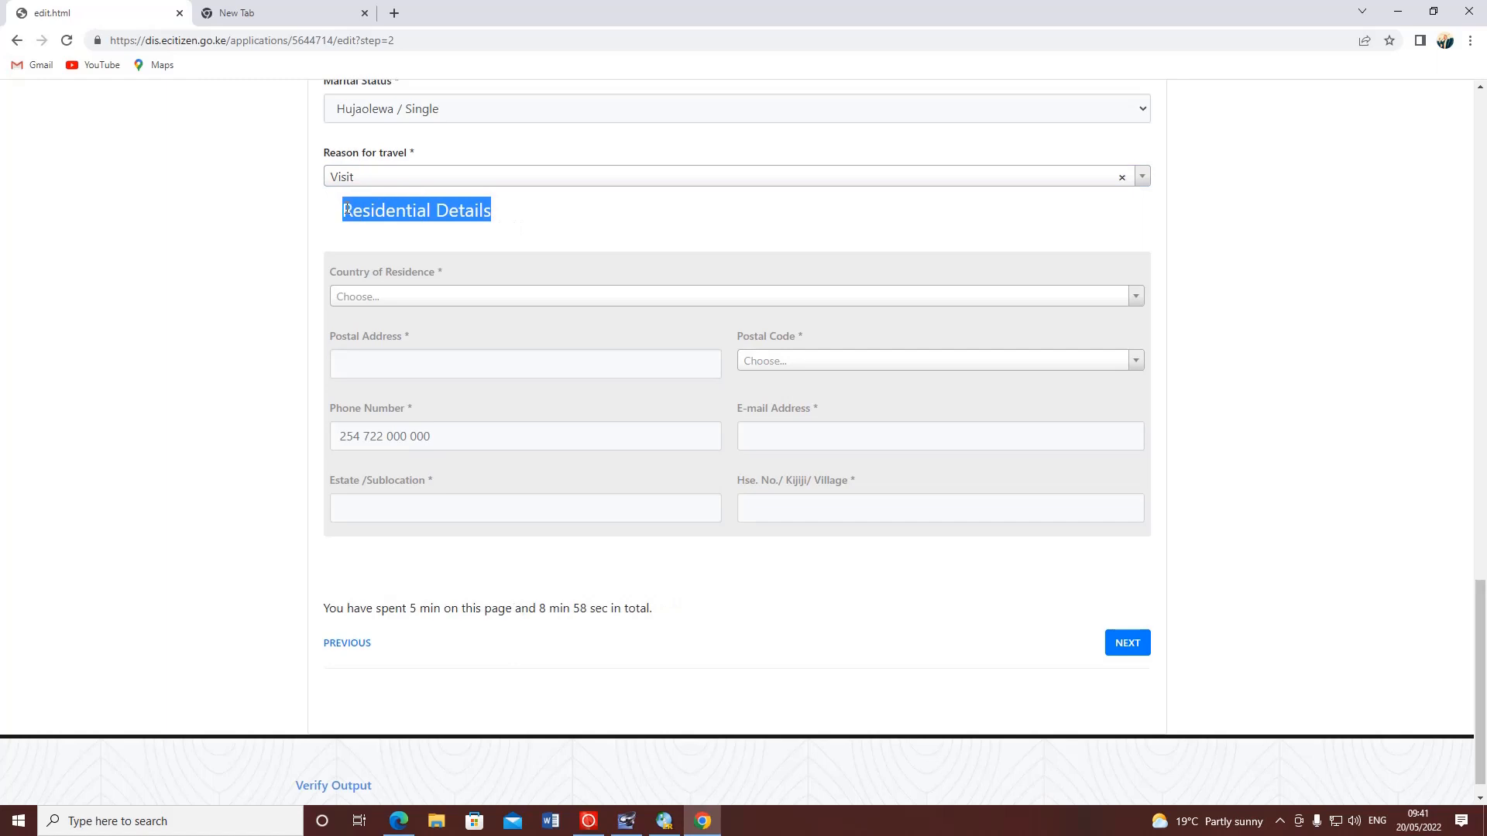
pyautogui.click(349, 225)
pyautogui.click(382, 296)
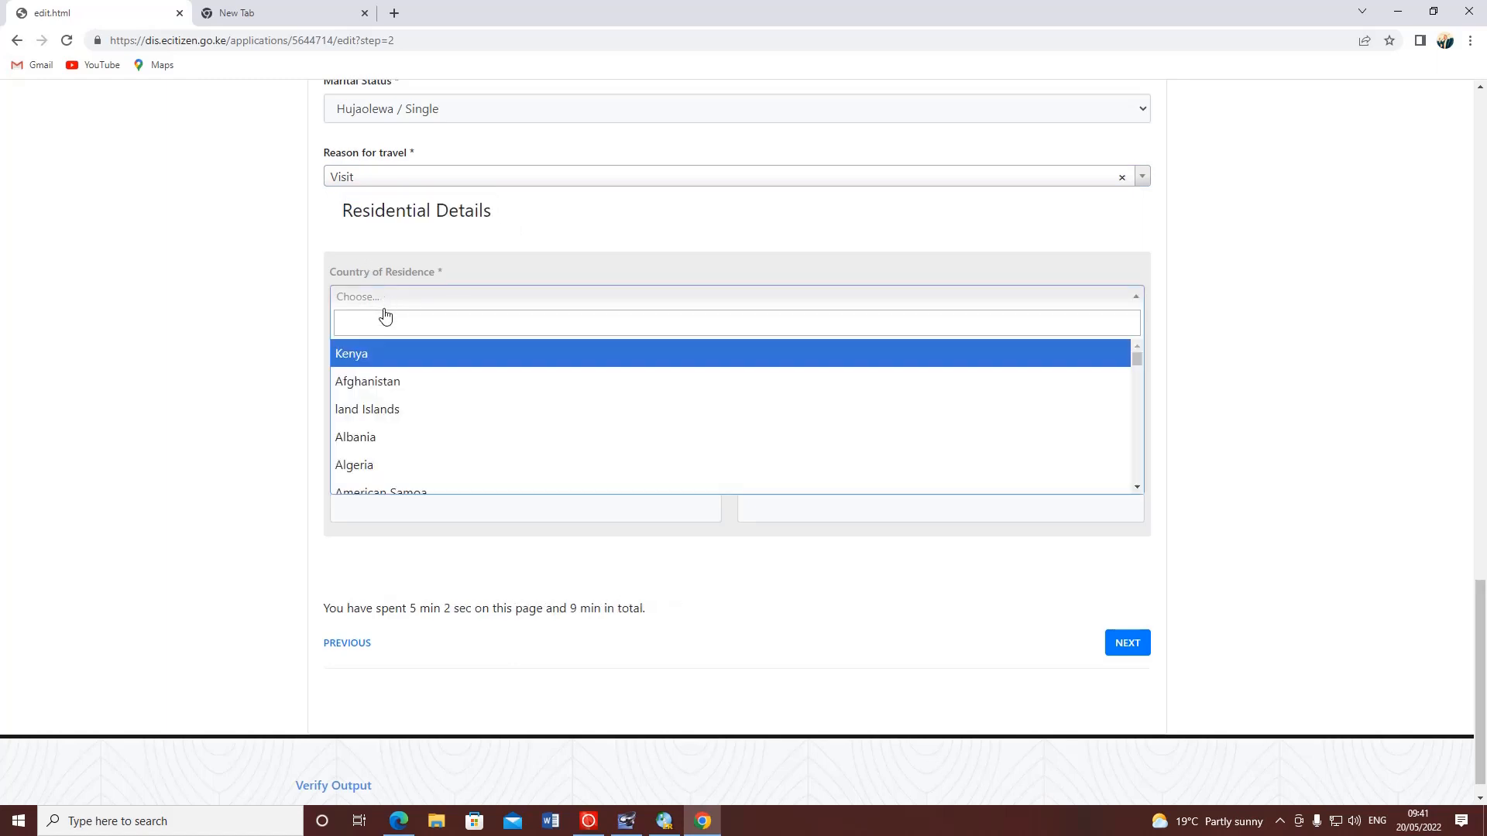
pyautogui.click(387, 356)
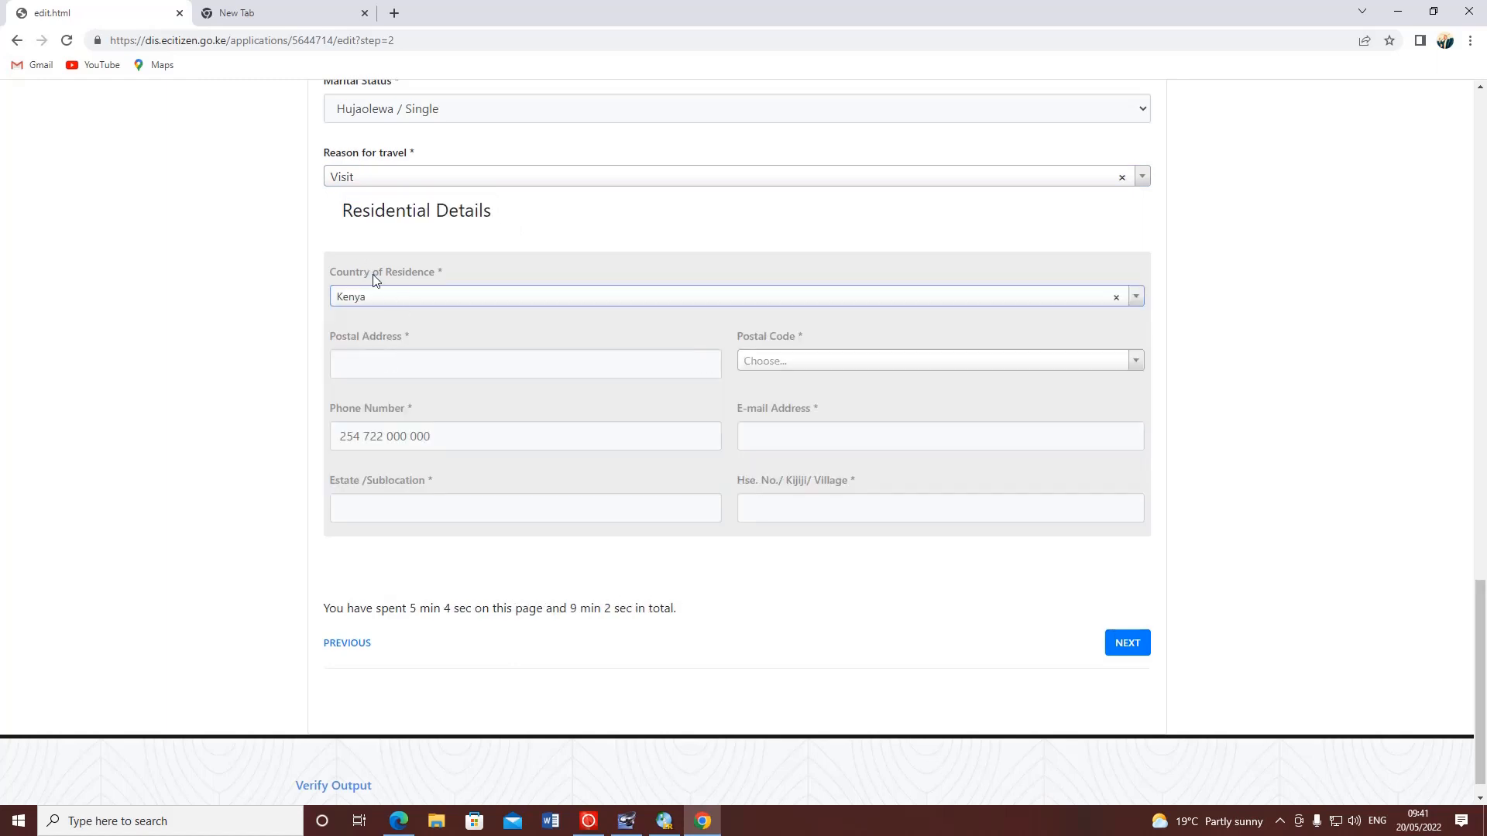
pyautogui.click(480, 367)
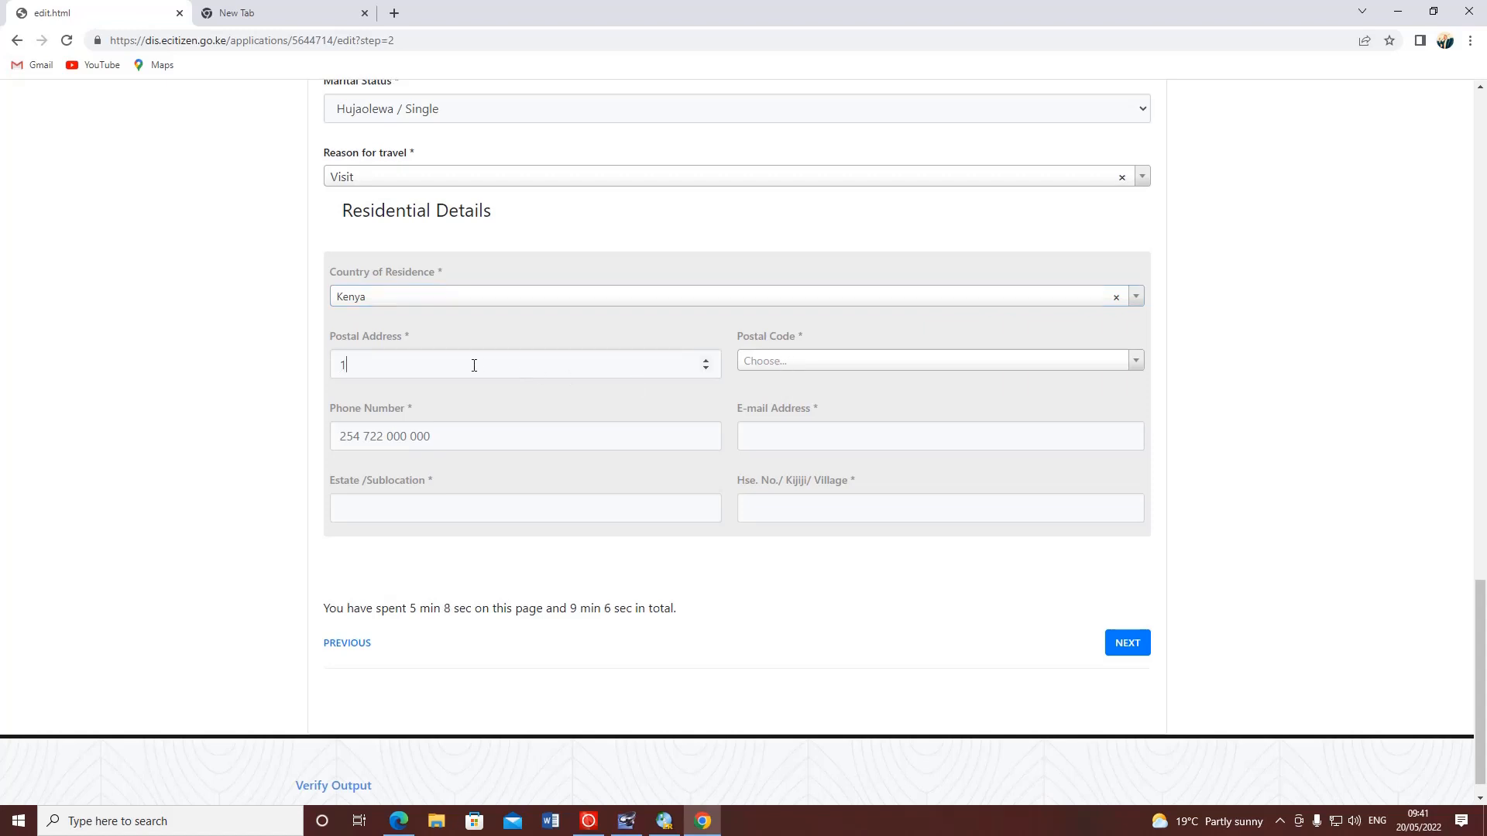
pyautogui.write('12')
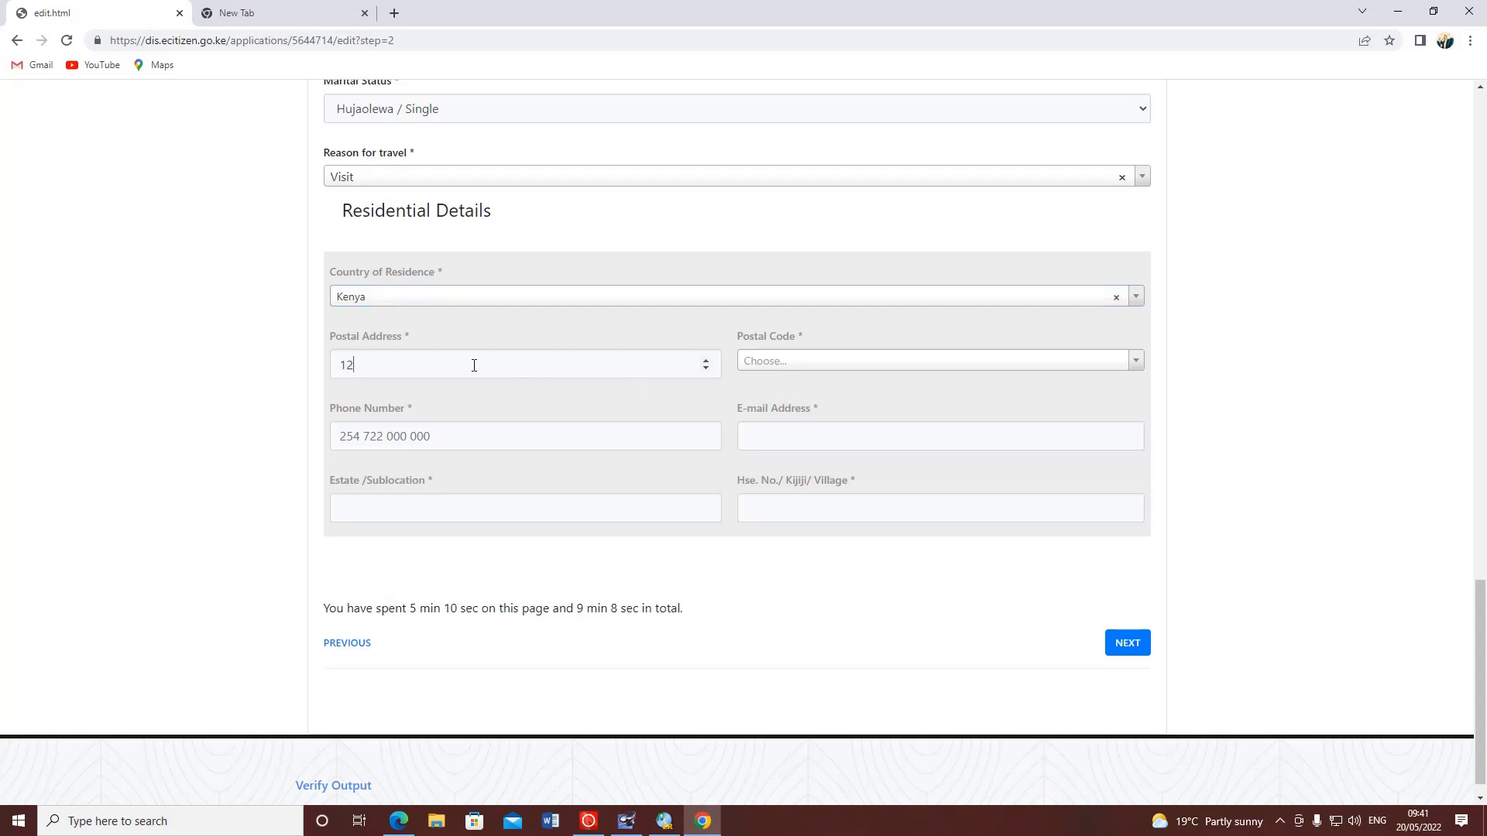
pyautogui.write('155')
# - Choose postal code Nakuru 20100 and enter the applicant's phone number
pyautogui.click(864, 365)
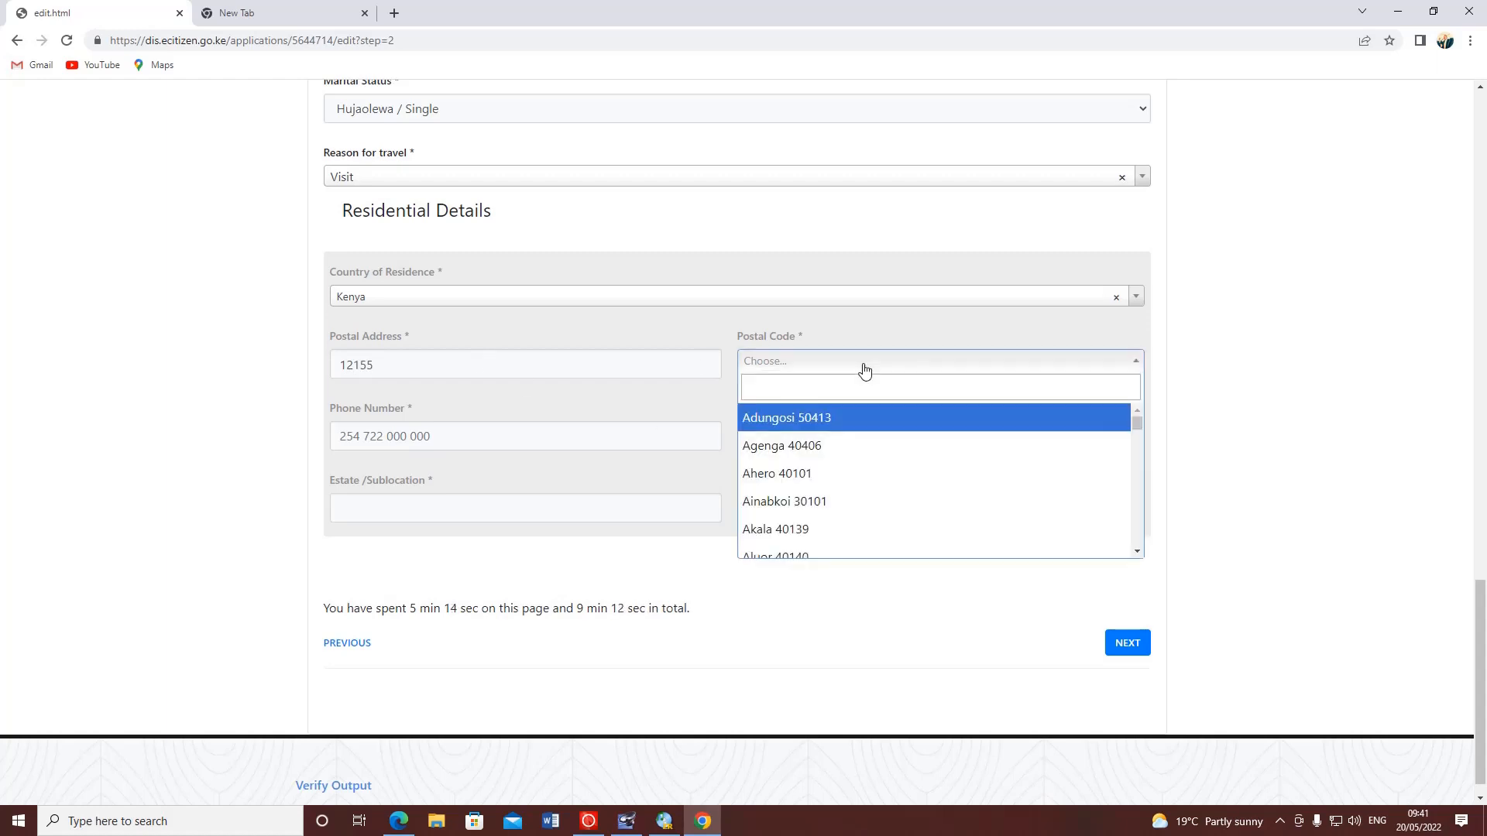
pyautogui.write('NAKURU')
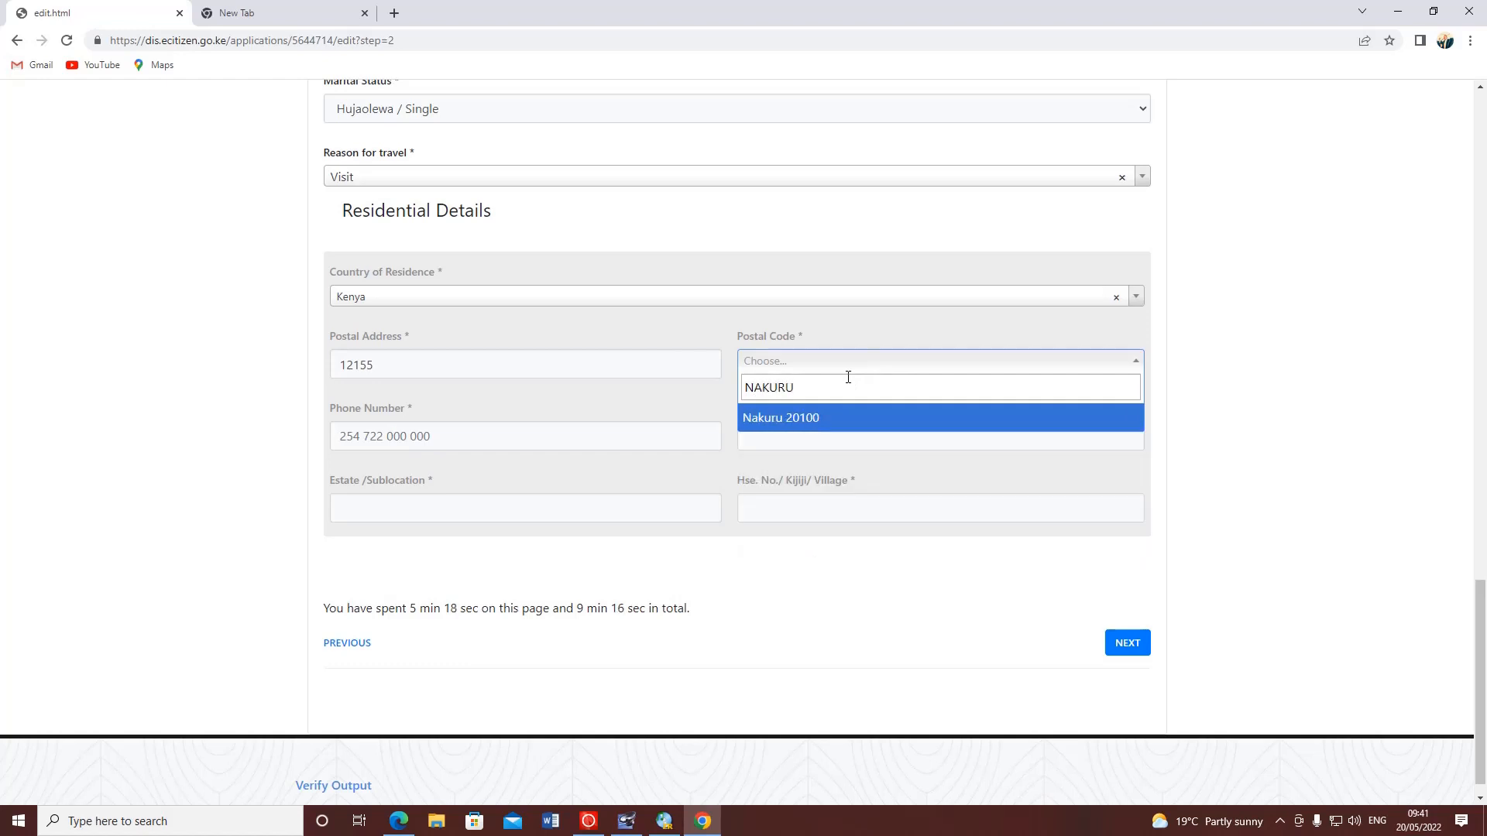
pyautogui.click(839, 418)
pyautogui.click(437, 435)
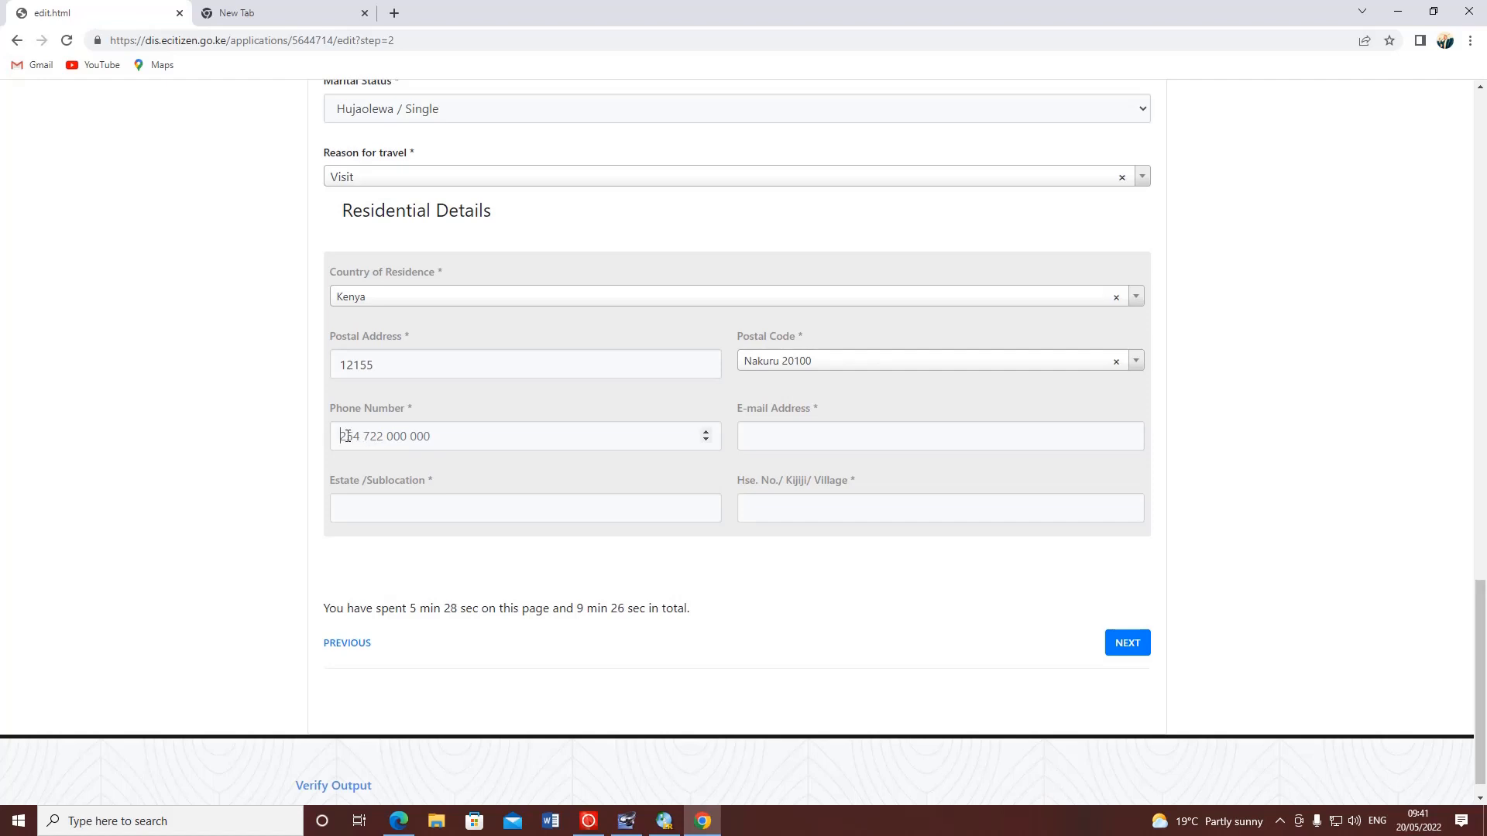
# - Enter the applicant's e-mail address
pyautogui.moveTo(365, 436); pyautogui.dragTo(376, 436)
pyautogui.click(376, 436)
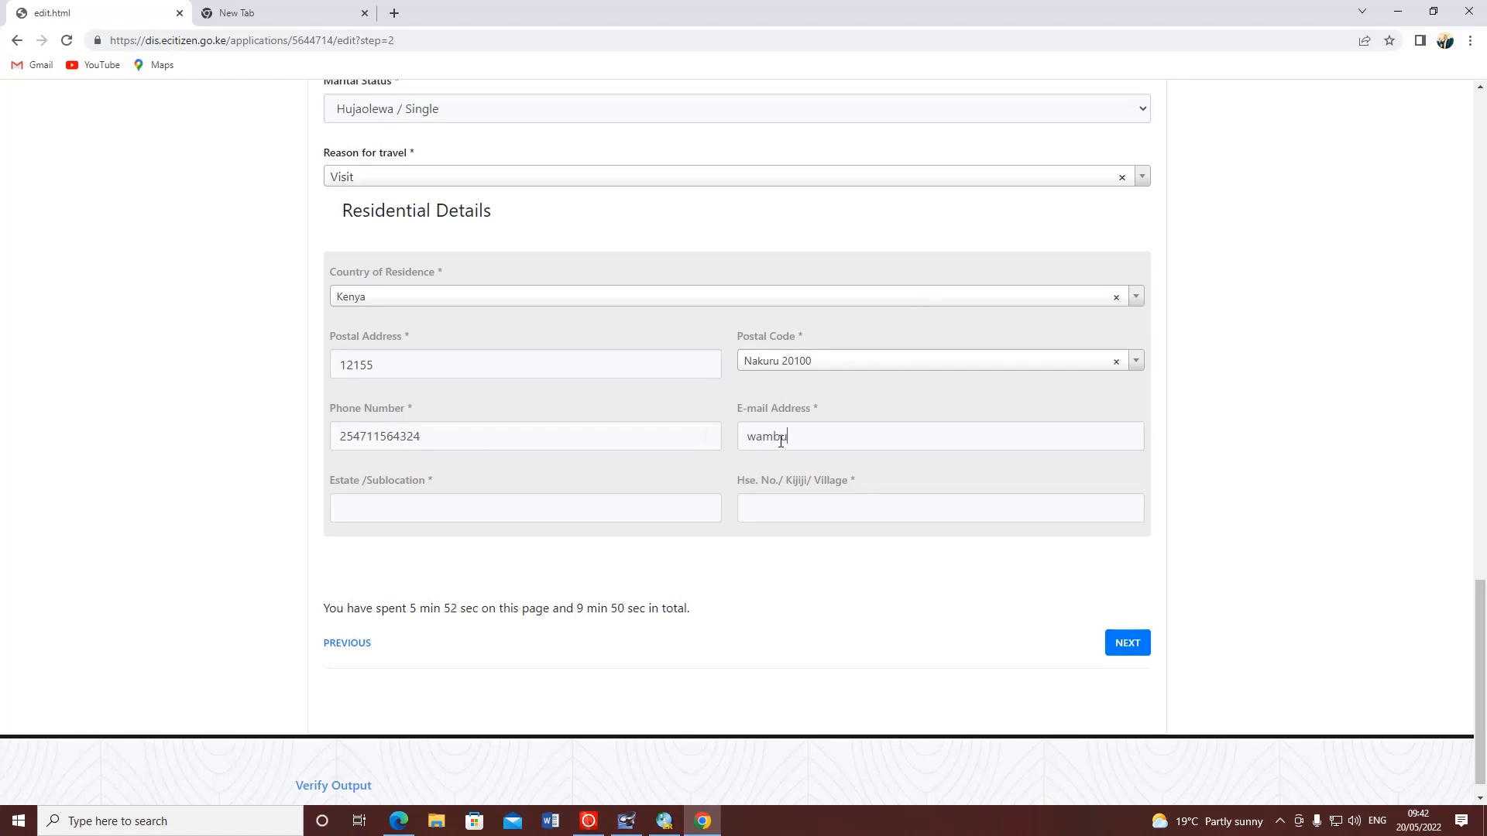
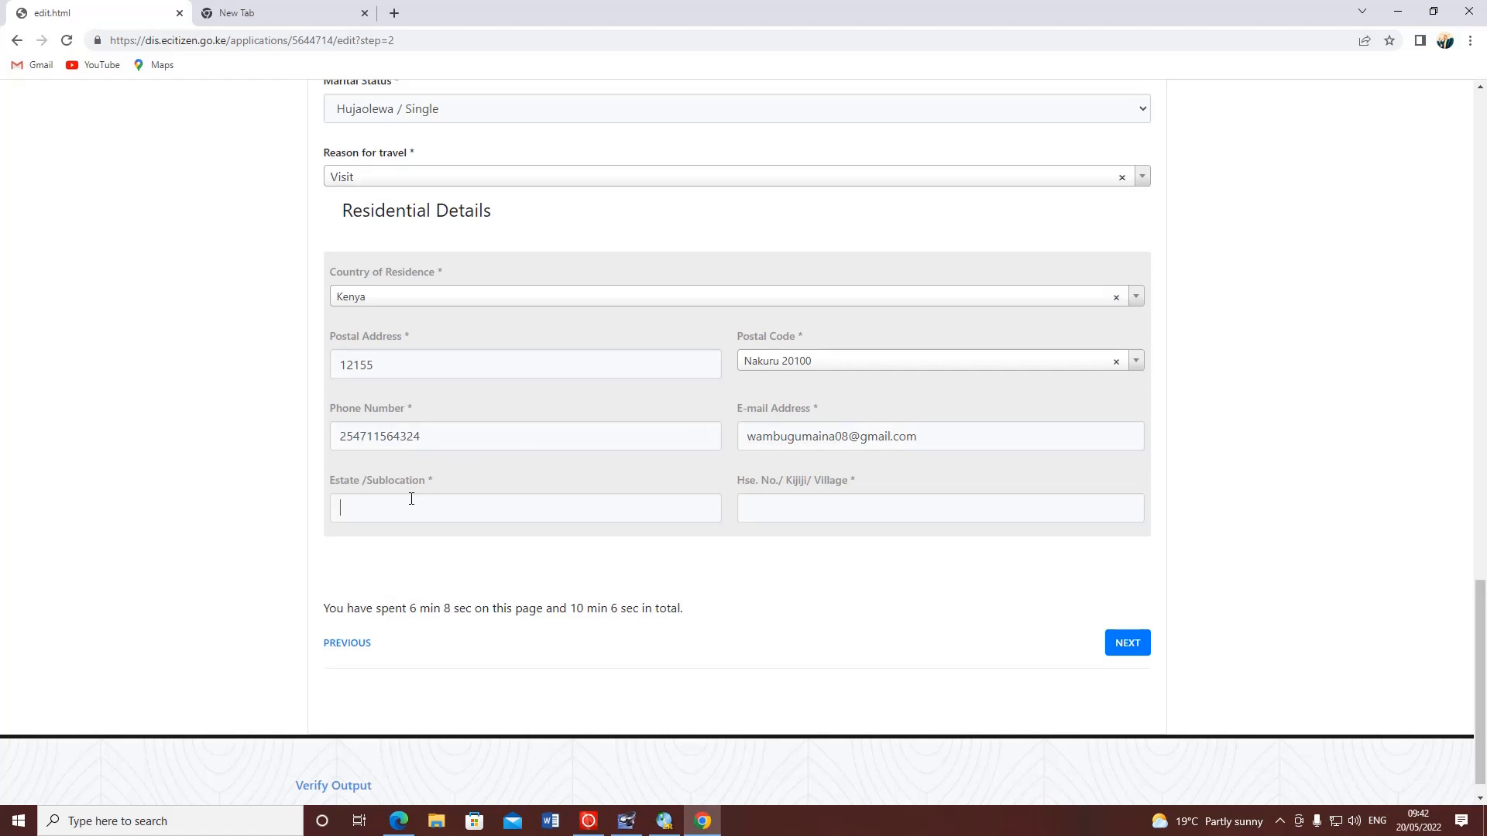
# - Fill in the estate and house/village details, then try NEXT
pyautogui.write('D')
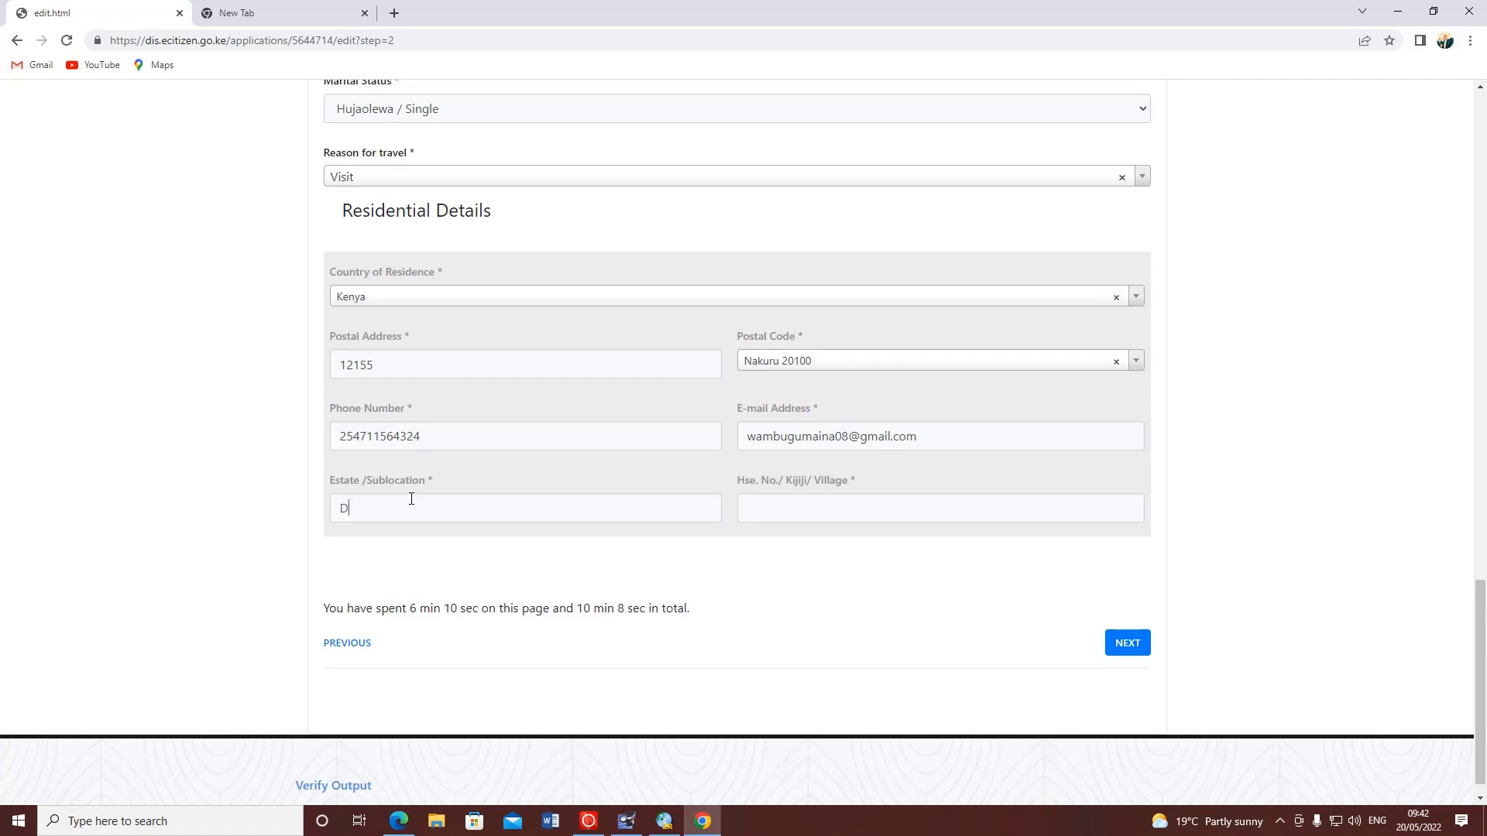
pyautogui.write('UNDORI')
pyautogui.click(775, 510)
pyautogui.write('WANYO')
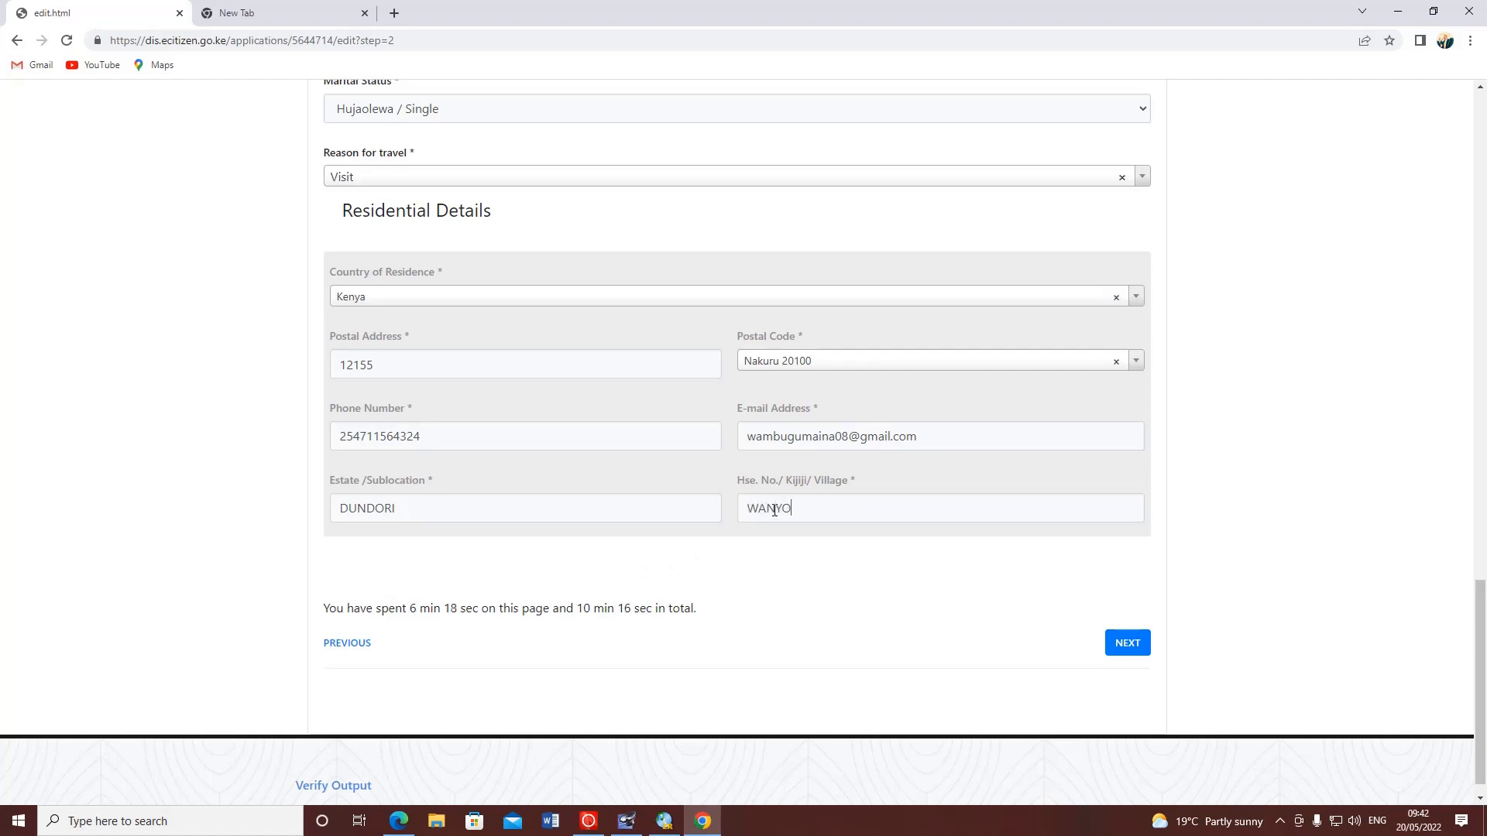
pyautogui.write('RORO MITI ITATU')
pyautogui.scroll(-1, 707, 355)
pyautogui.click(405, 484)
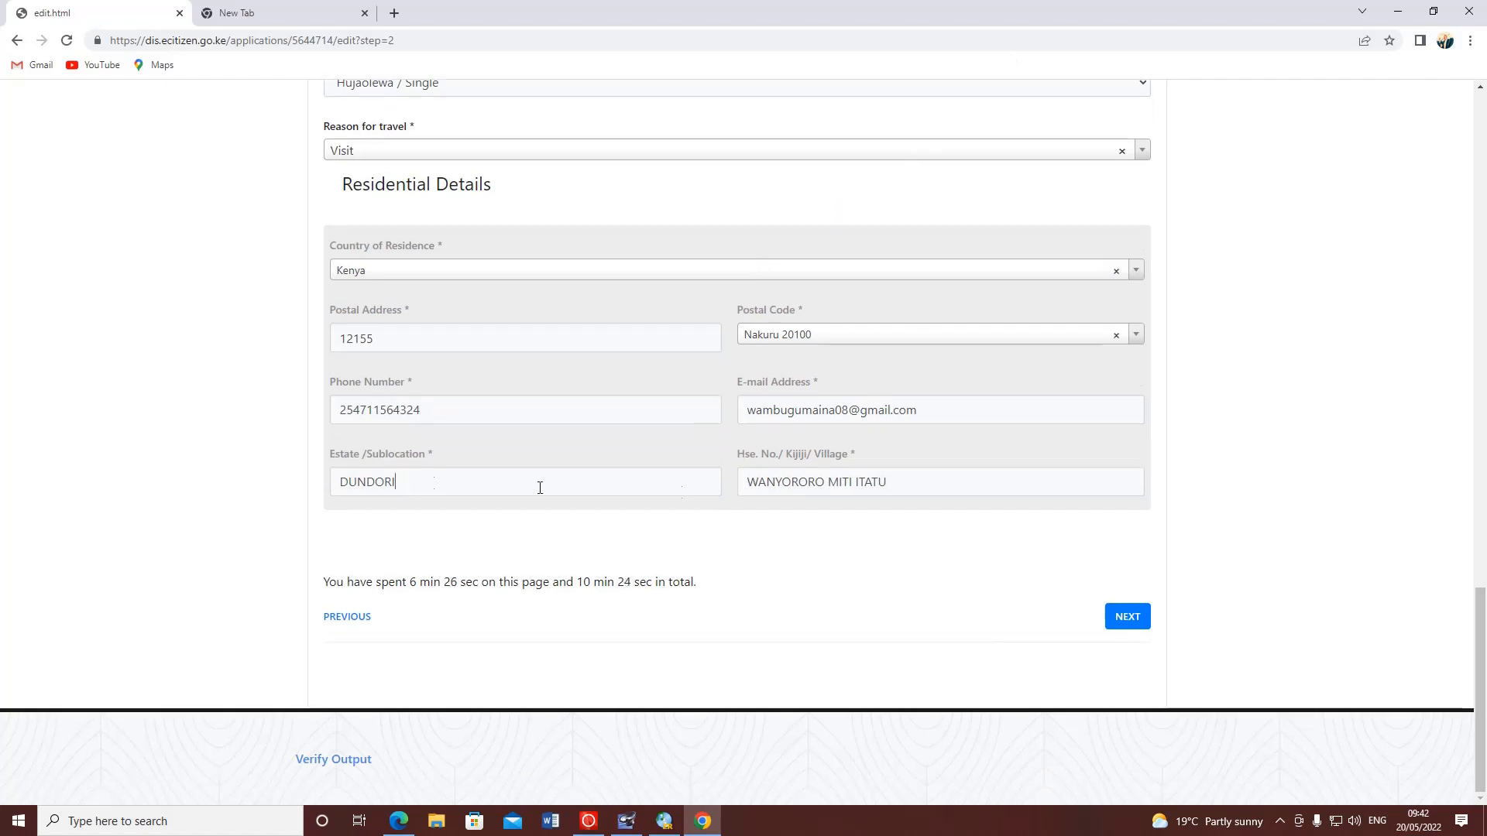
pyautogui.click(1124, 616)
# - Retype the special peculiarities answer as 'no' and retry NEXT
pyautogui.scroll(2, 762, 162)
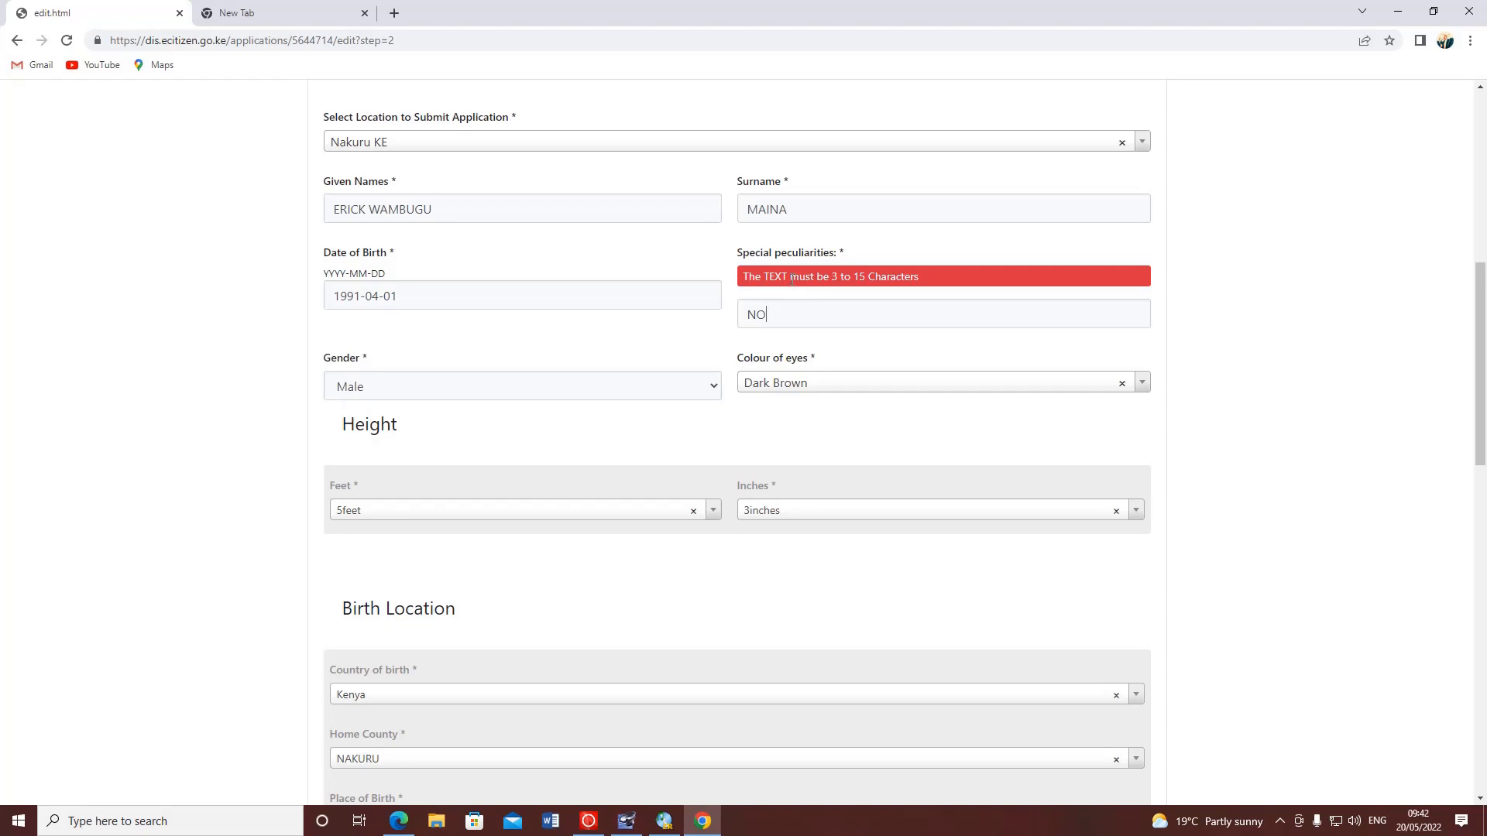
pyautogui.doubleClick(741, 319)
pyautogui.write('no')
pyautogui.scroll(-3, 819, 329)
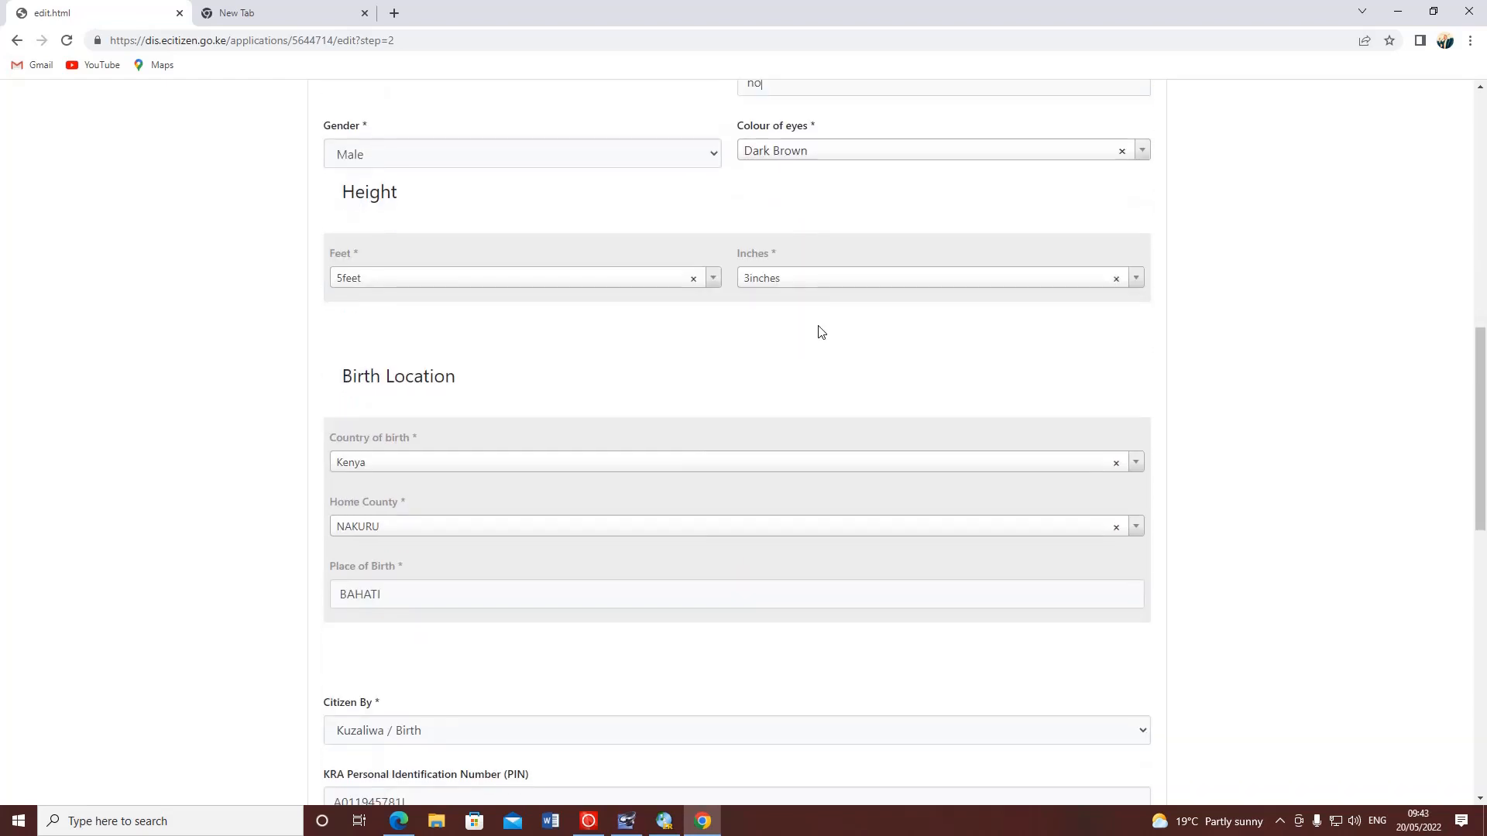
pyautogui.scroll(5, 819, 329)
pyautogui.scroll(-15, 953, 409)
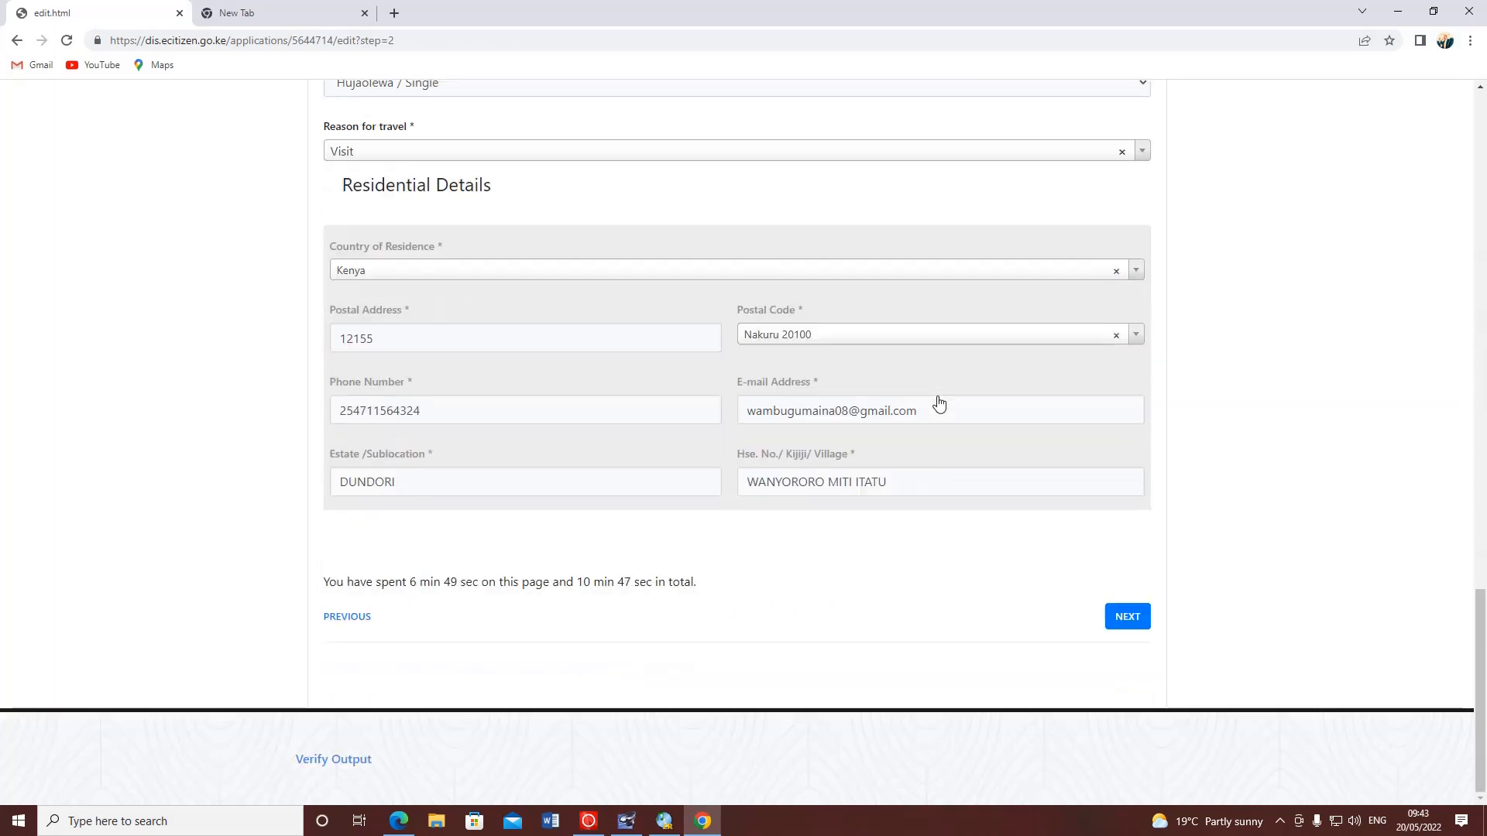
pyautogui.click(1129, 619)
# - Change special peculiarities to I DONT HAVE and advance to Parents Details
pyautogui.scroll(4, 1239, 562)
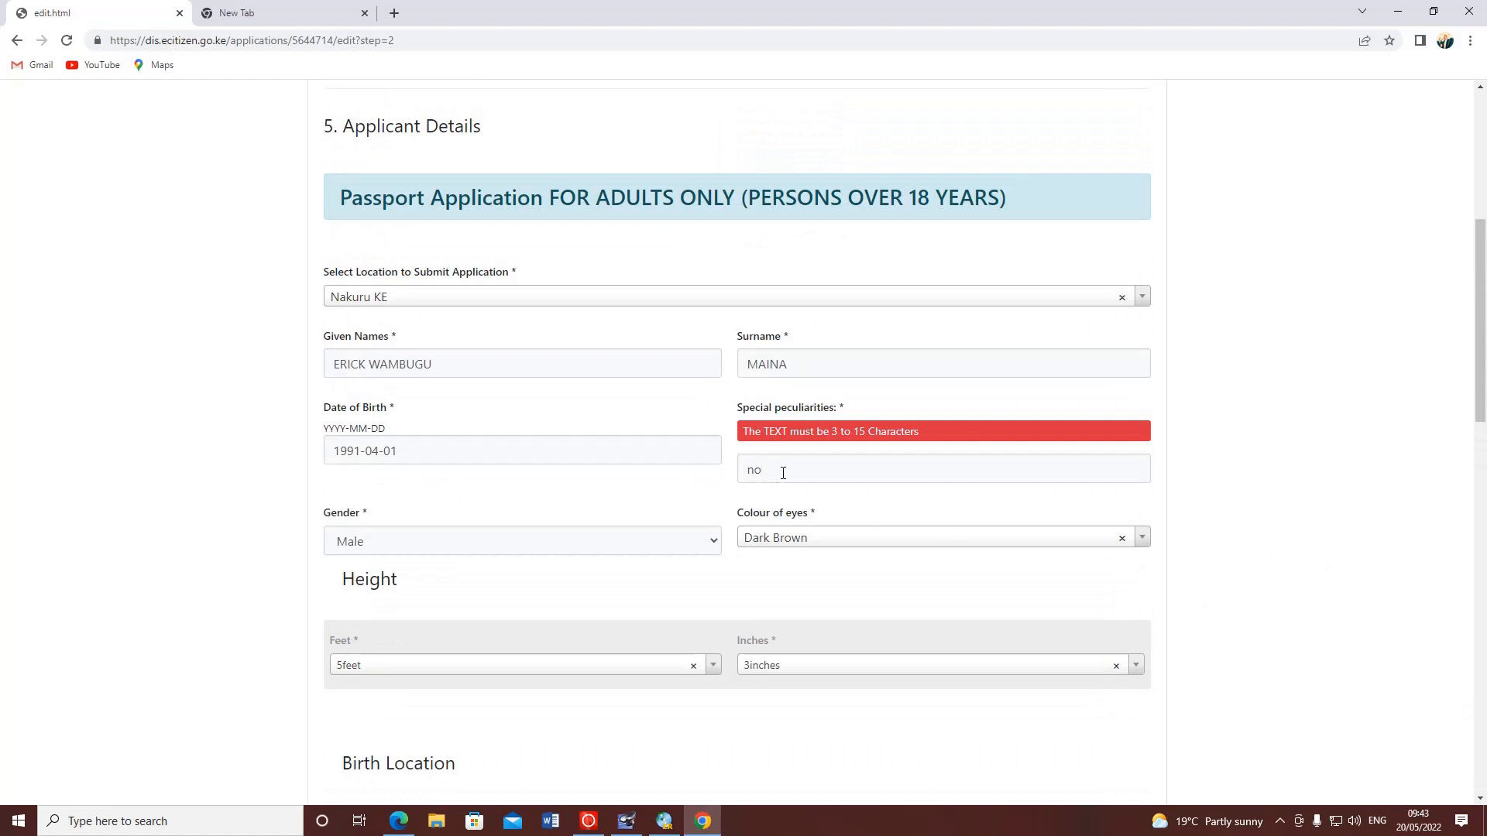
pyautogui.moveTo(785, 469); pyautogui.dragTo(724, 481)
pyautogui.moveTo(844, 409); pyautogui.dragTo(741, 409)
pyautogui.click(747, 408)
pyautogui.rightClick(765, 411)
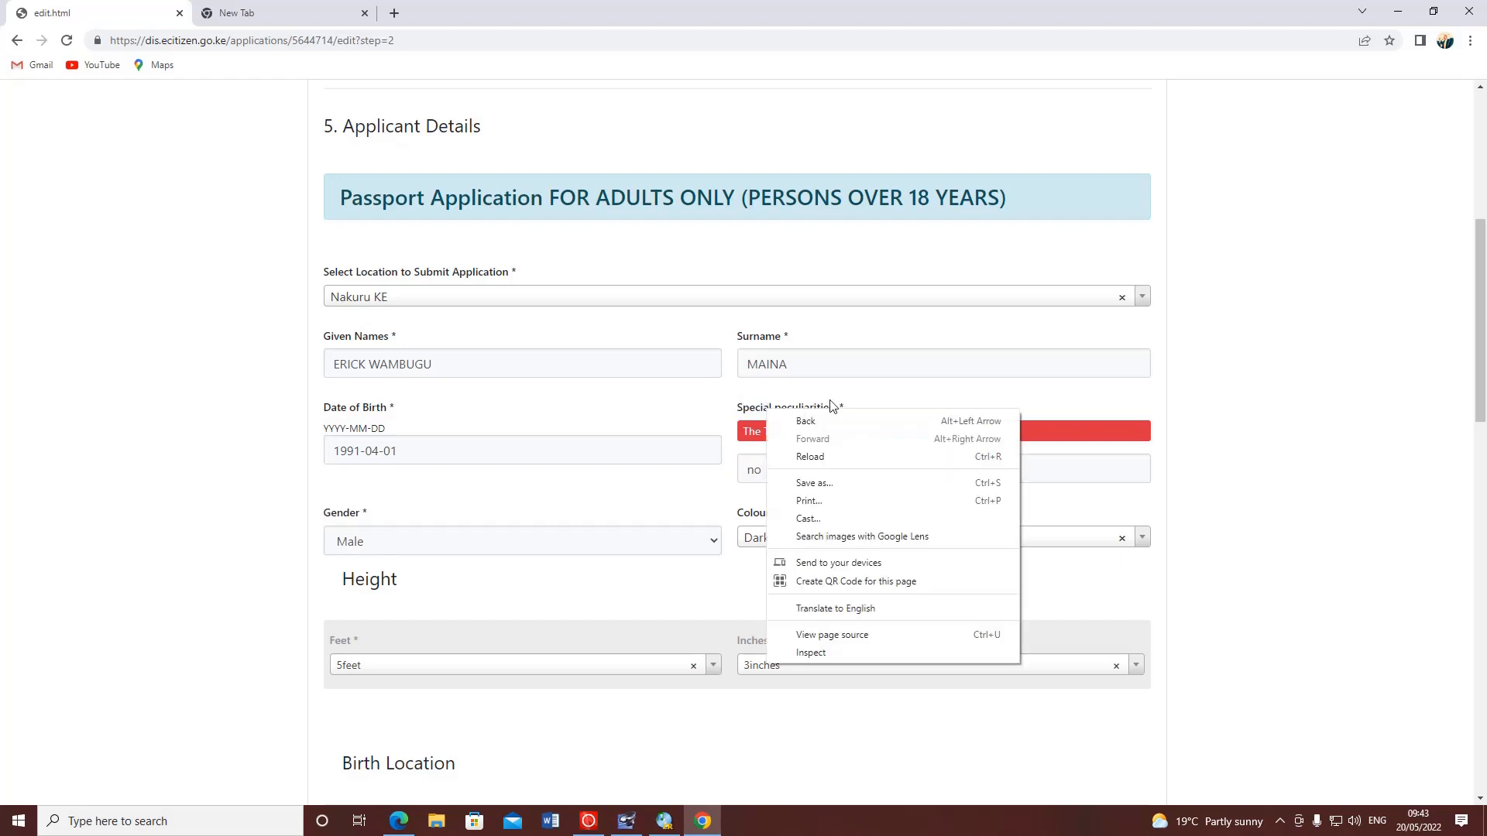
pyautogui.click(872, 400)
pyautogui.moveTo(866, 410); pyautogui.dragTo(741, 404)
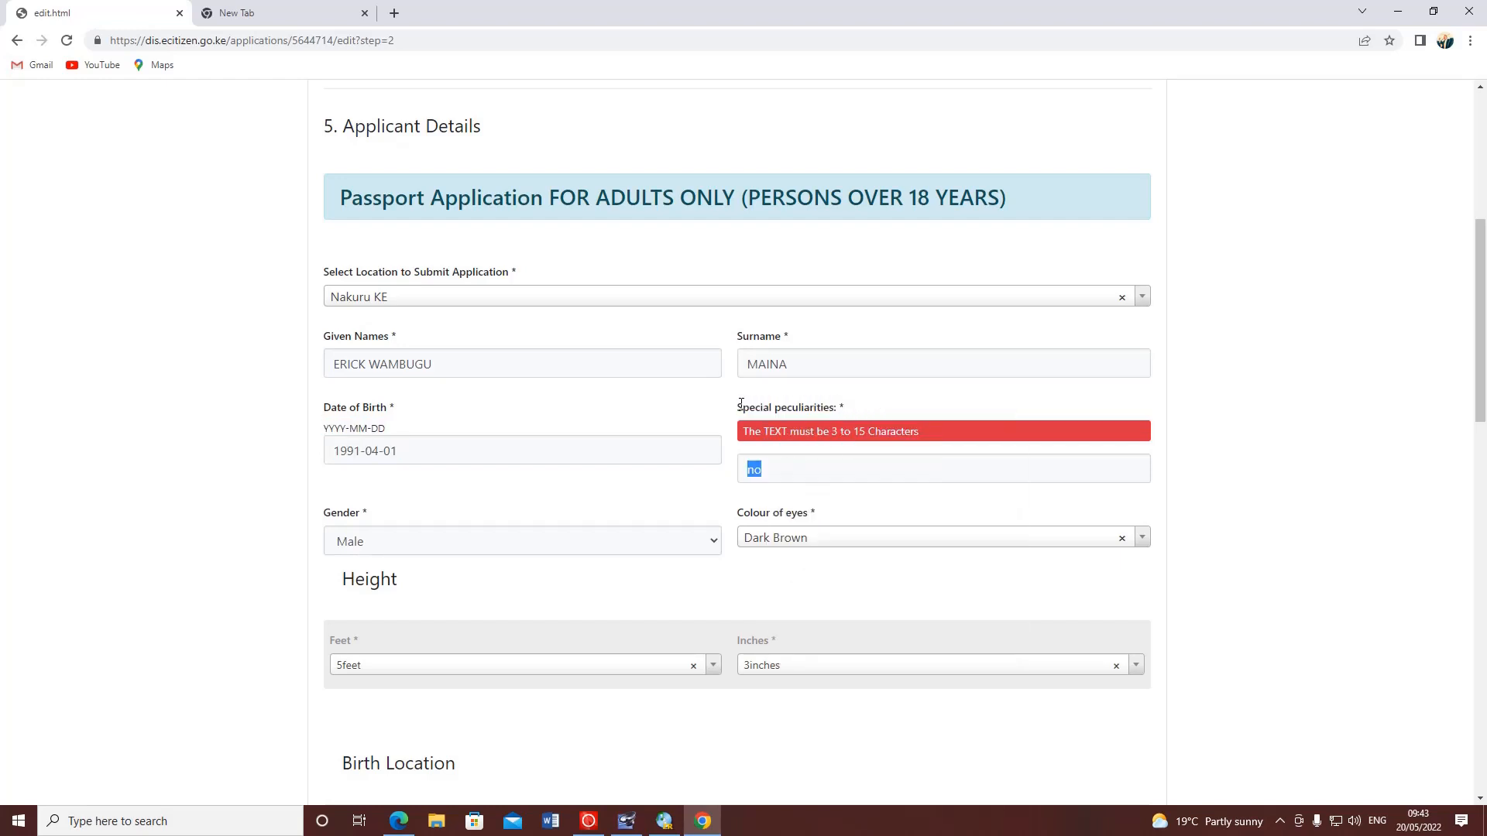
pyautogui.moveTo(791, 467); pyautogui.dragTo(740, 469)
pyautogui.press('BackSpace')
pyautogui.write('DONT HAVE')
pyautogui.click(1231, 494)
pyautogui.scroll(-15, 907, 455)
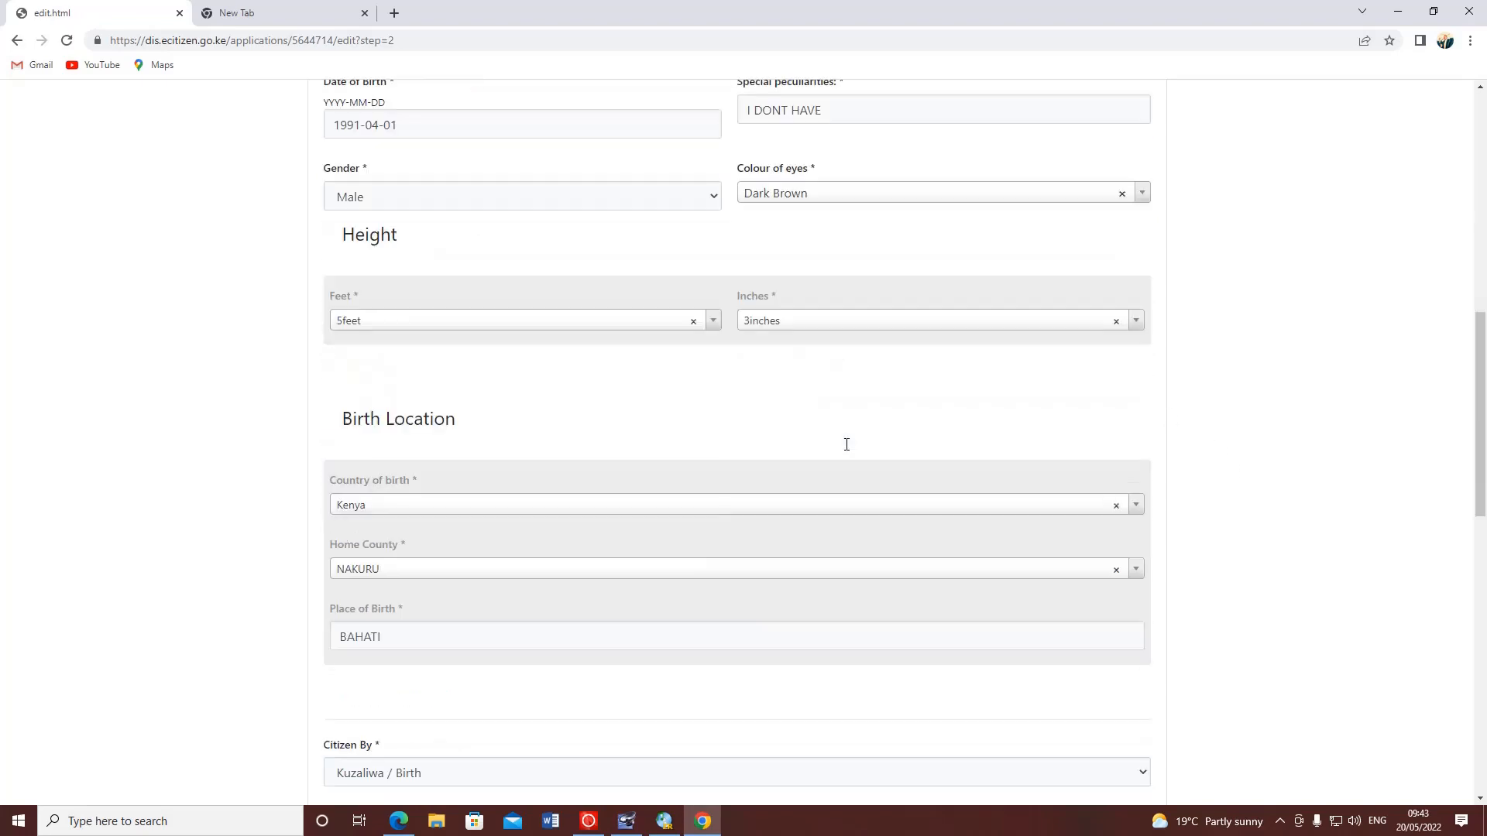
pyautogui.click(1140, 628)
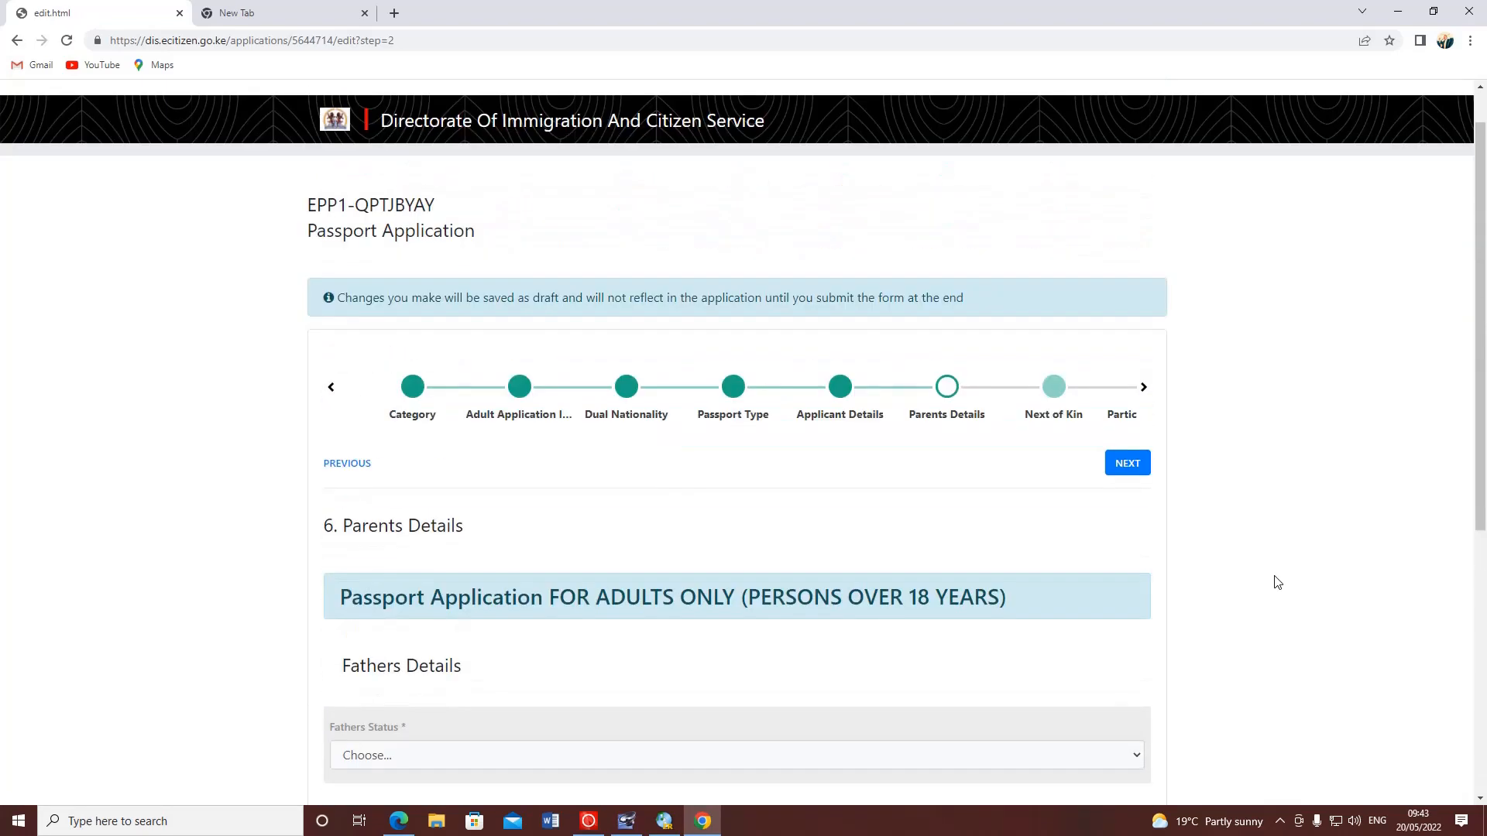
# - Revisit Applicant Details, then continue with NEXT to step 6, Parents Details
pyautogui.scroll(-6, 1277, 582)
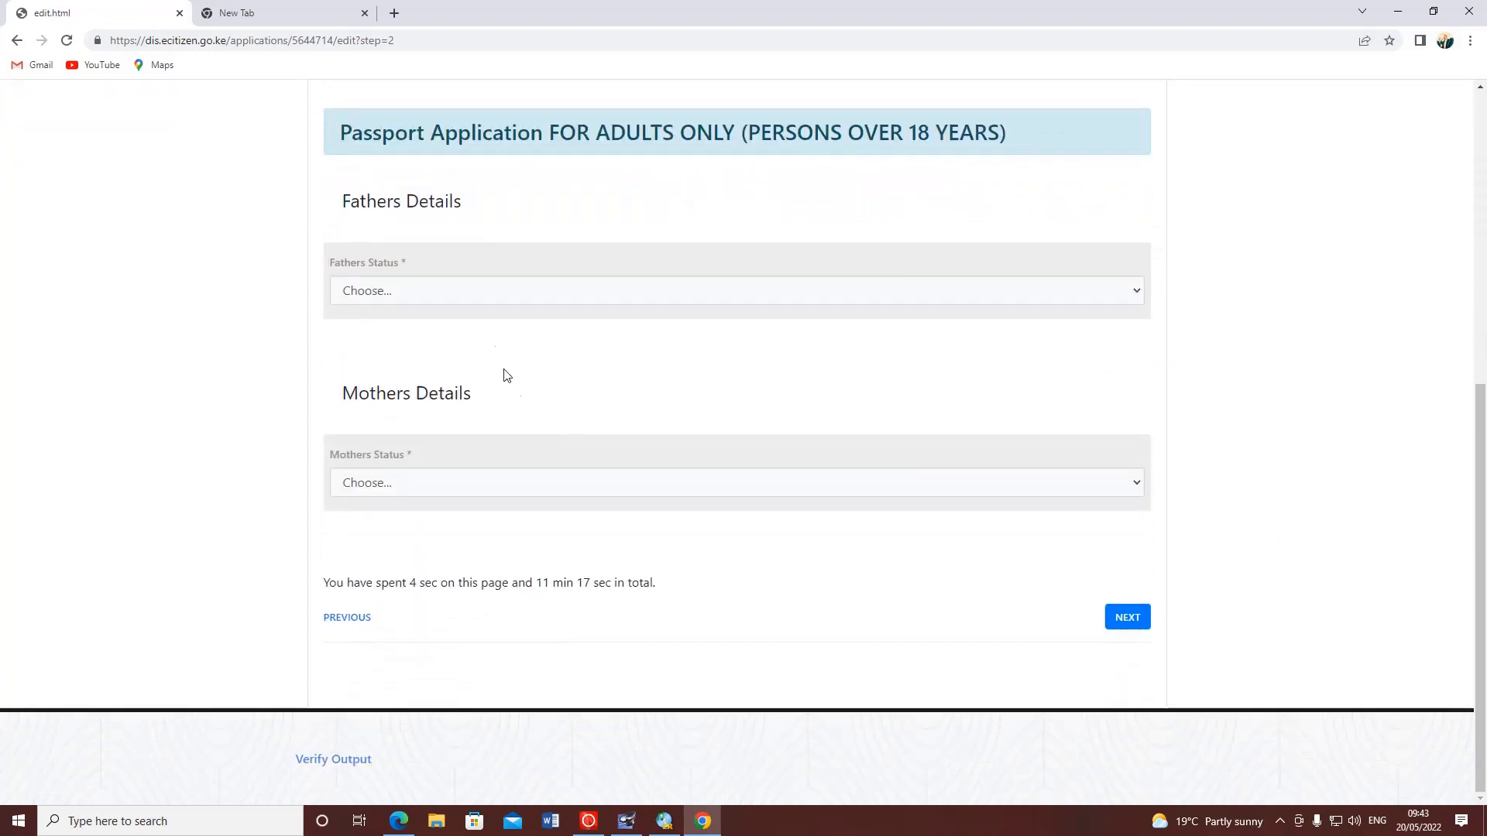
pyautogui.scroll(5, 507, 376)
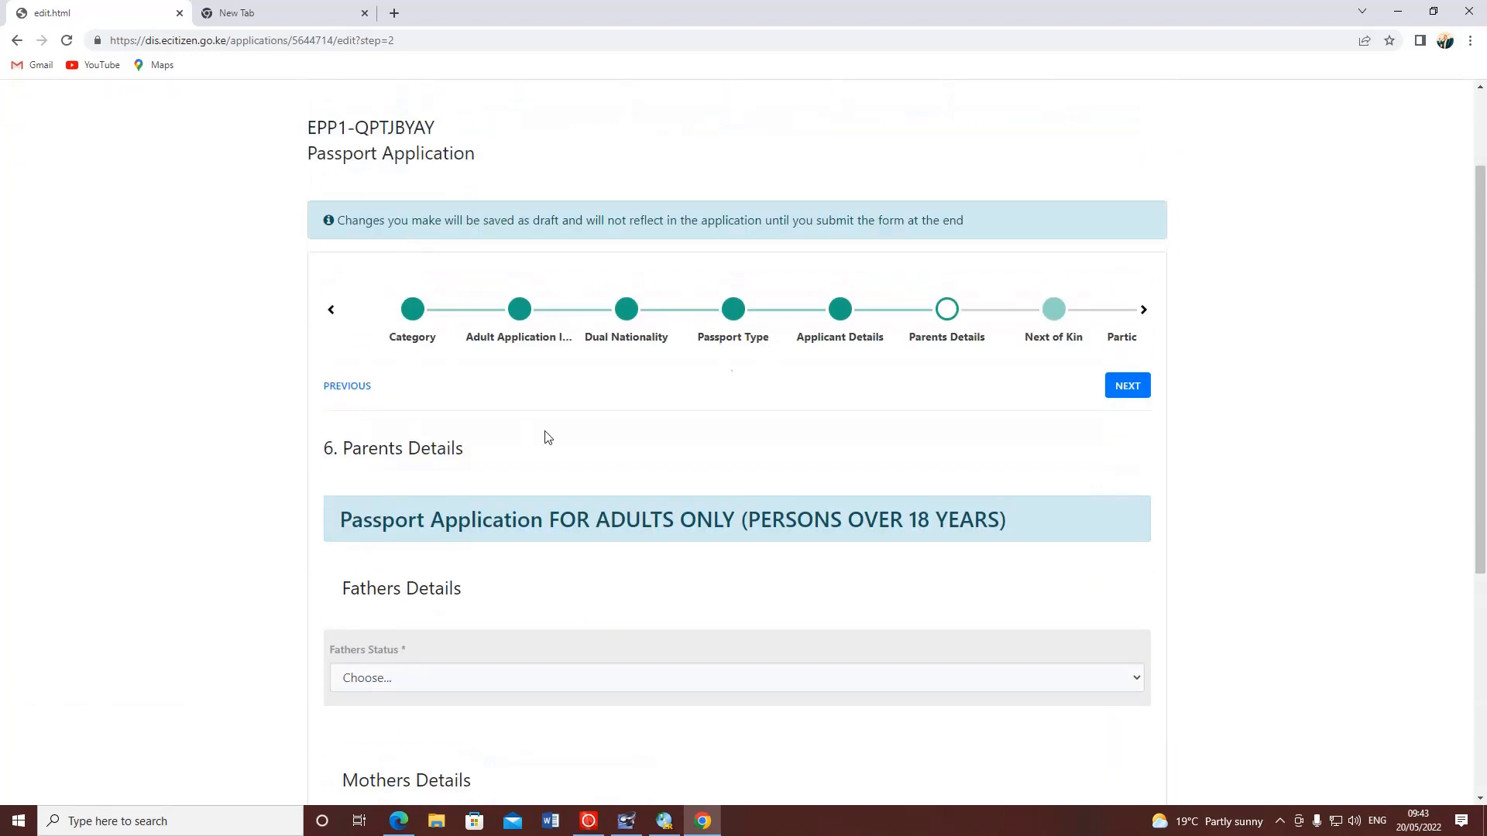
pyautogui.scroll(-4, 464, 436)
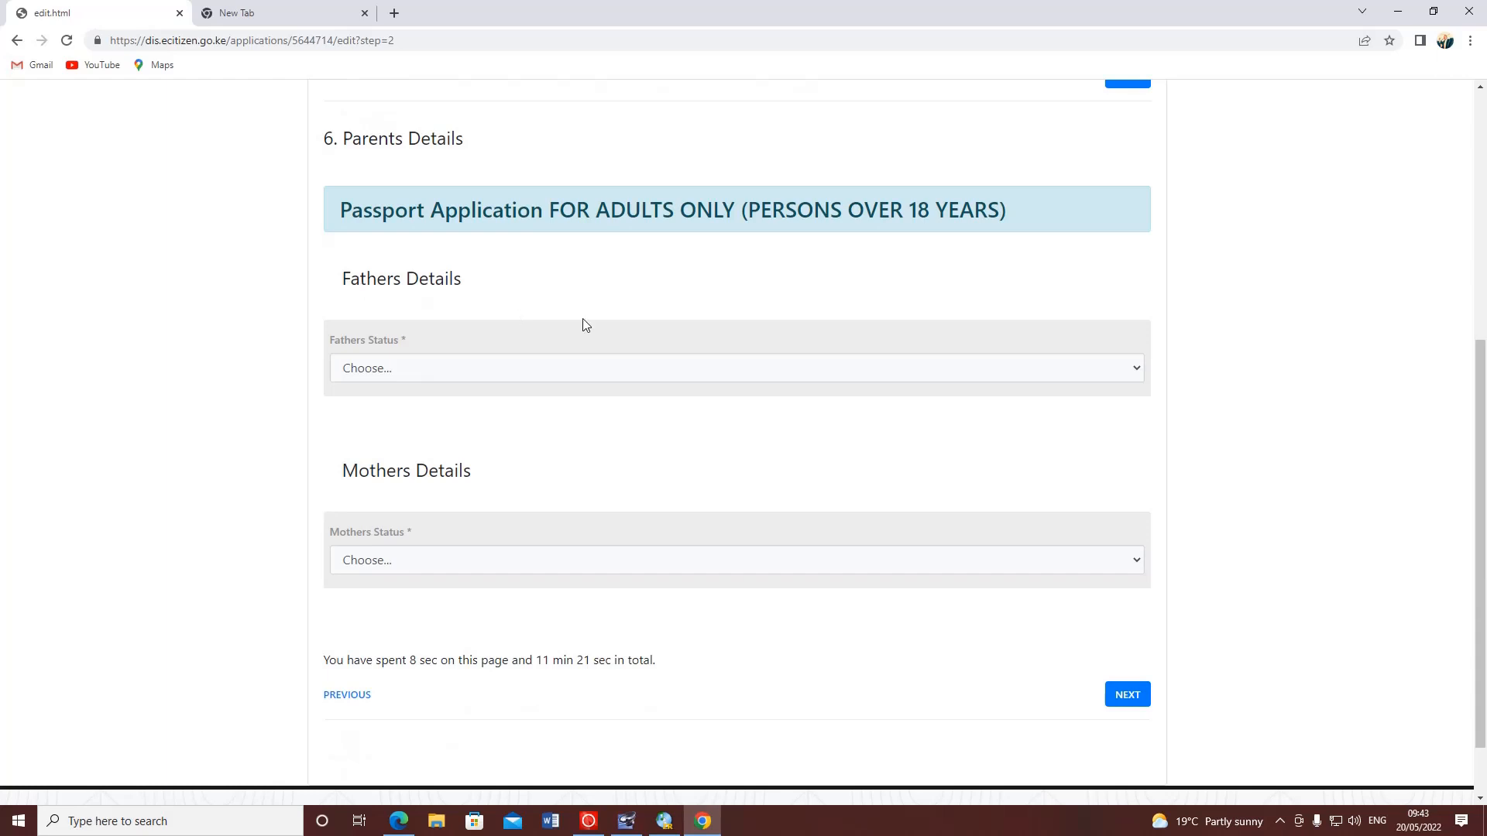
pyautogui.scroll(4, 582, 319)
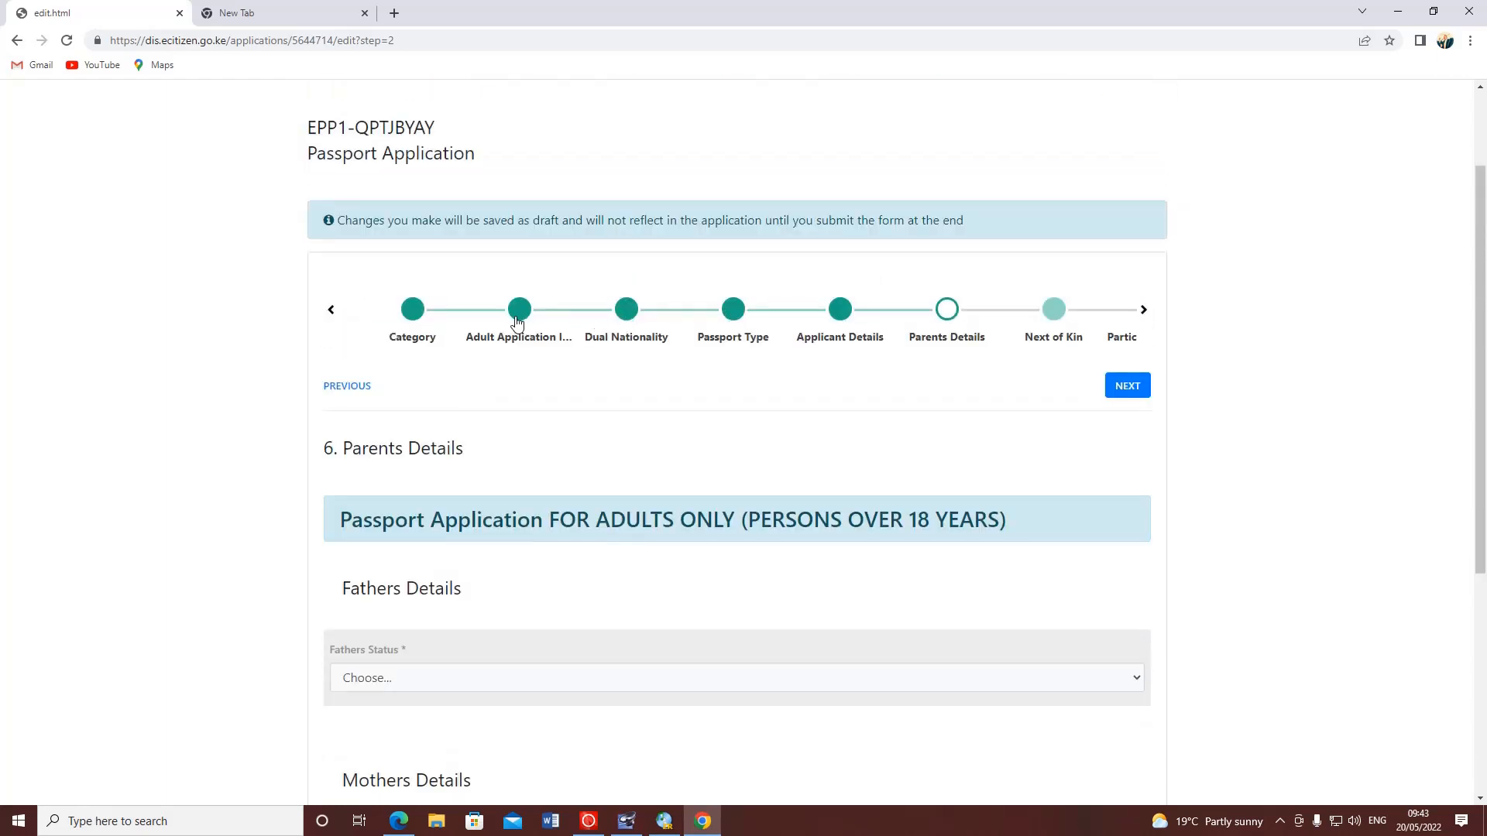
pyautogui.scroll(-2, 457, 408)
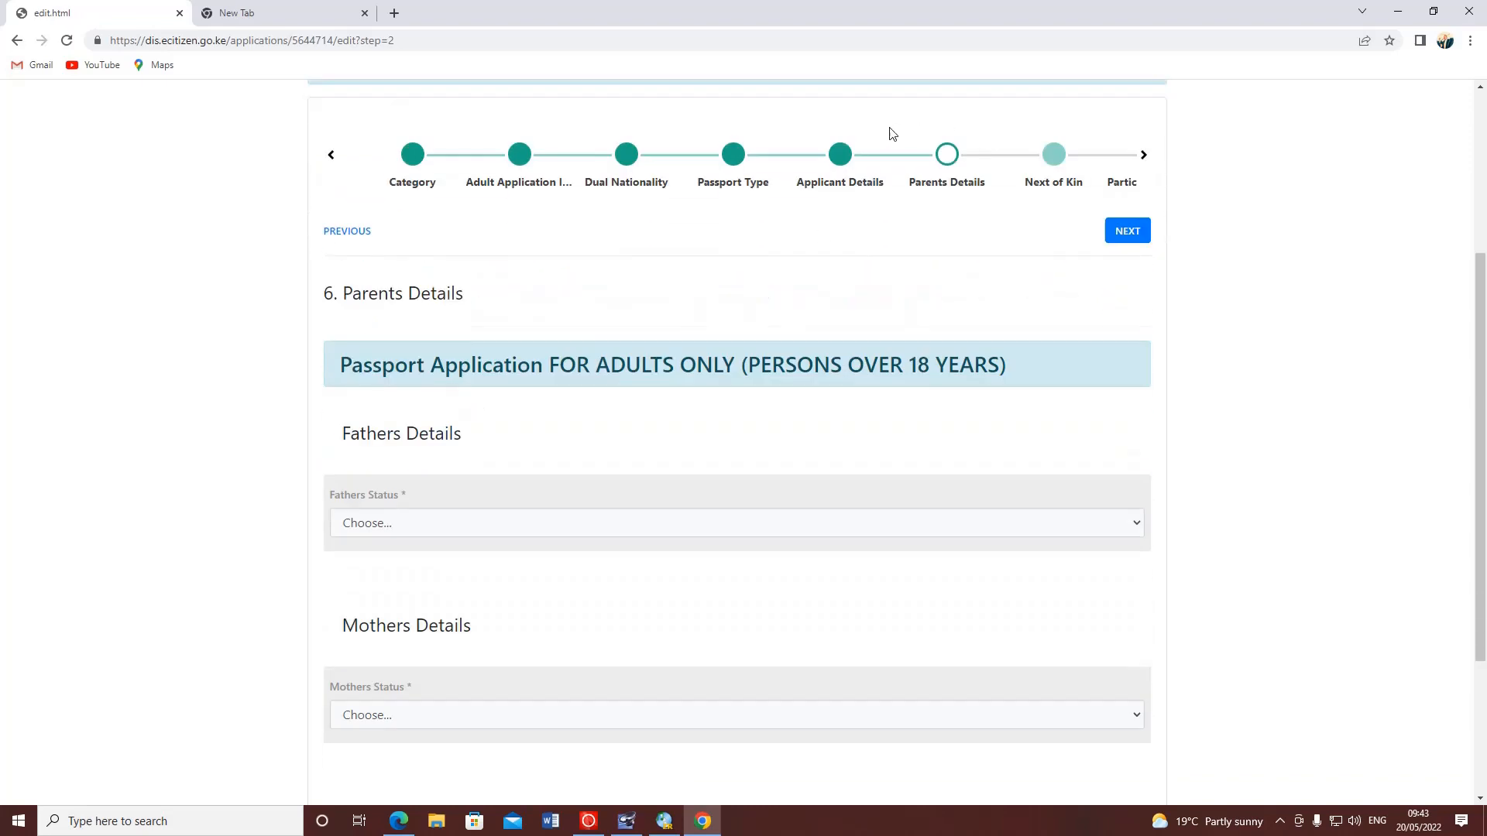
pyautogui.click(844, 161)
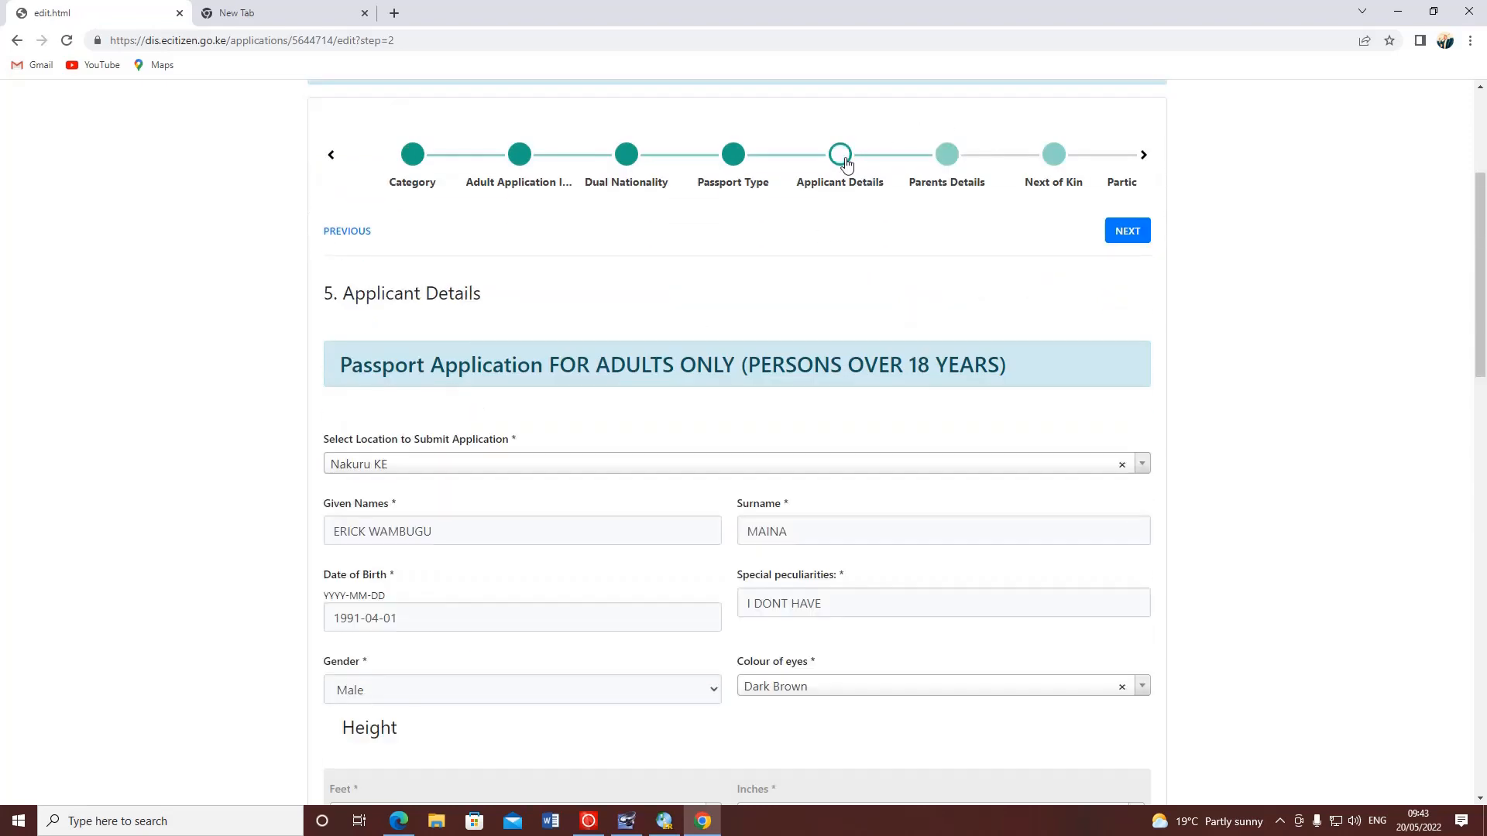
pyautogui.scroll(-3, 704, 498)
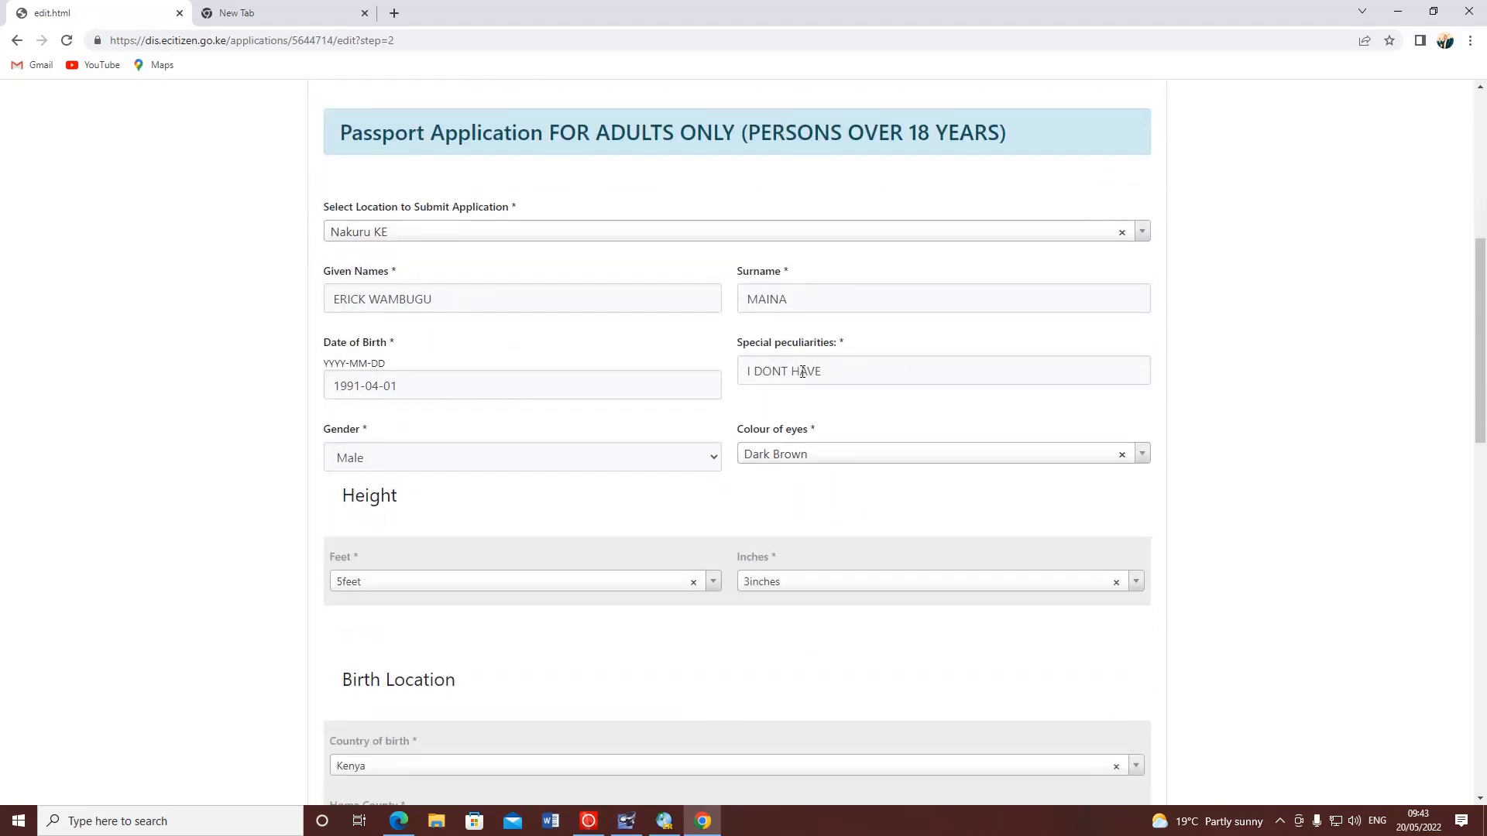
pyautogui.scroll(-10, 798, 410)
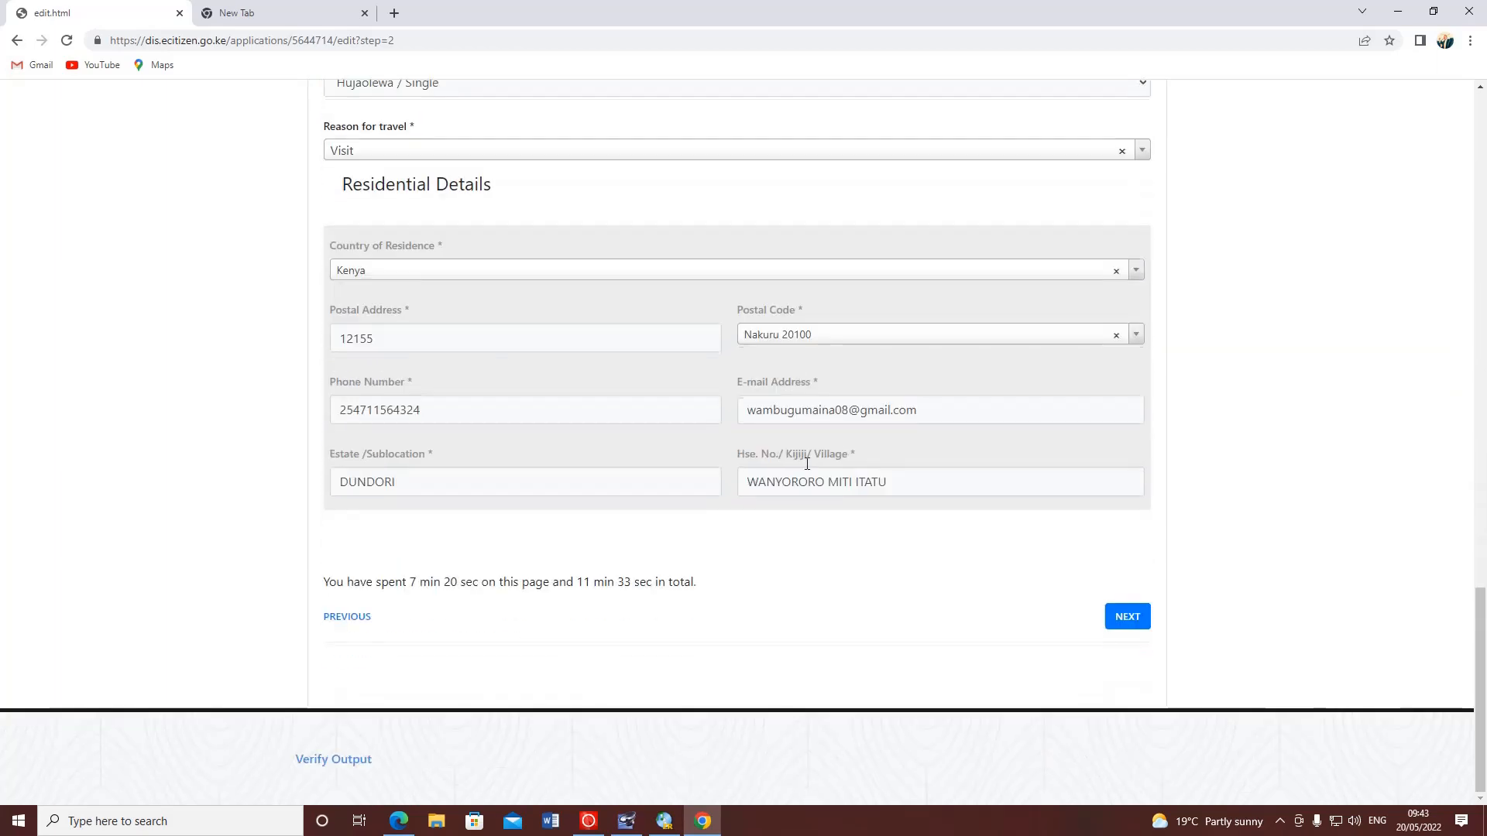
pyautogui.scroll(13, 806, 463)
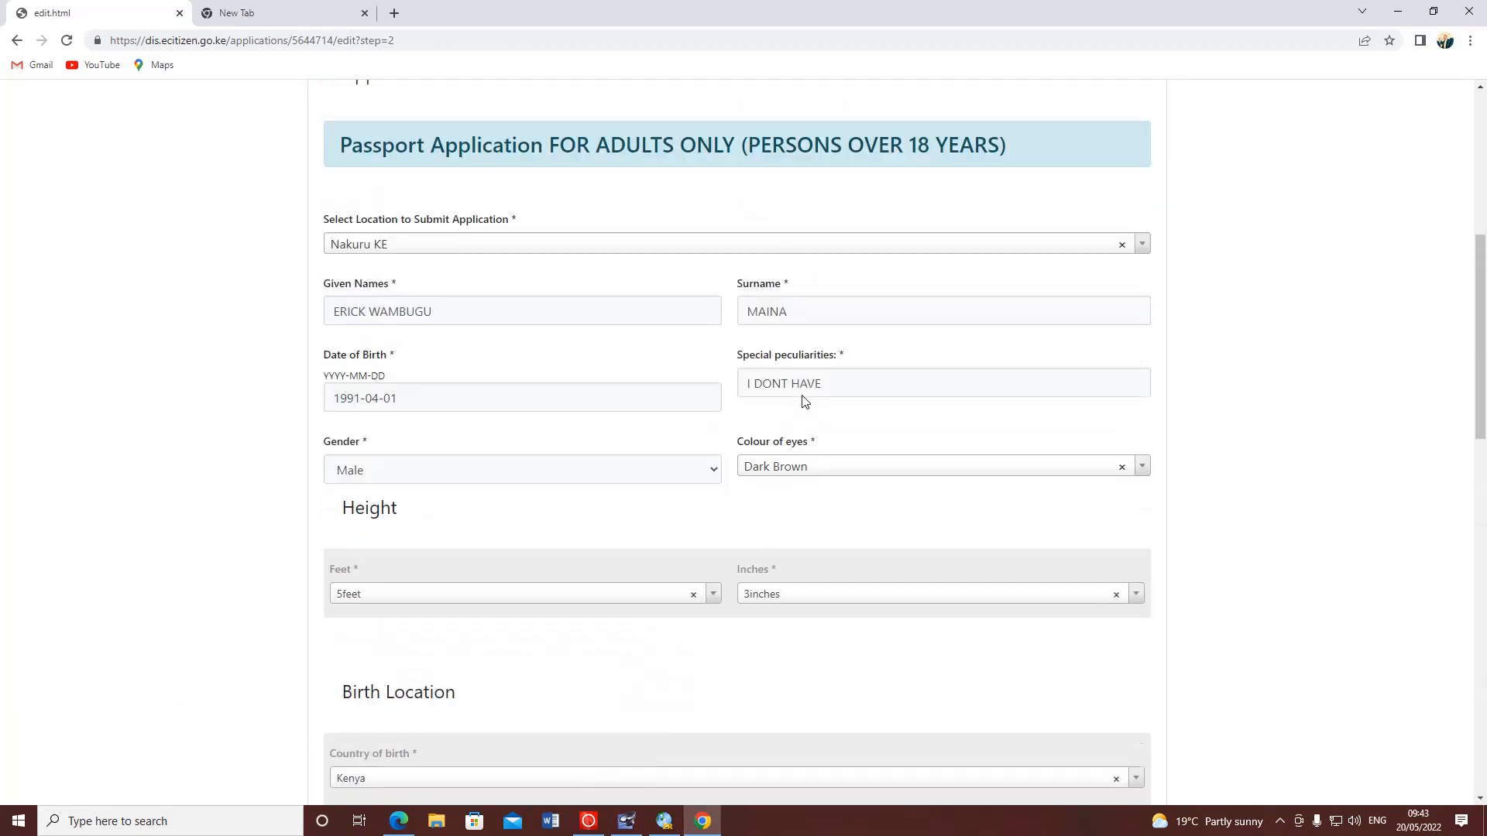
pyautogui.scroll(1, 805, 401)
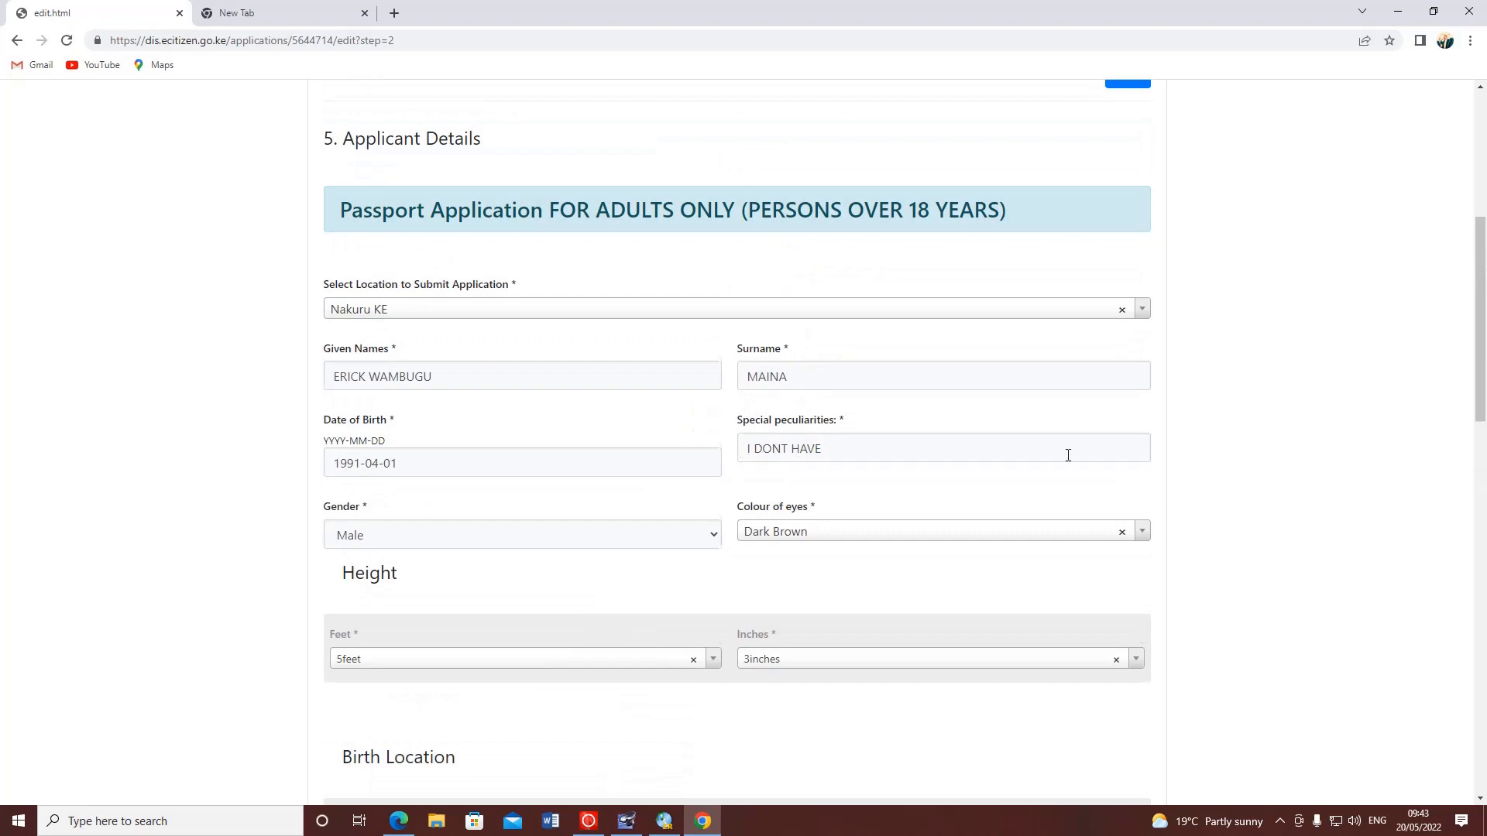
pyautogui.scroll(-10, 1061, 464)
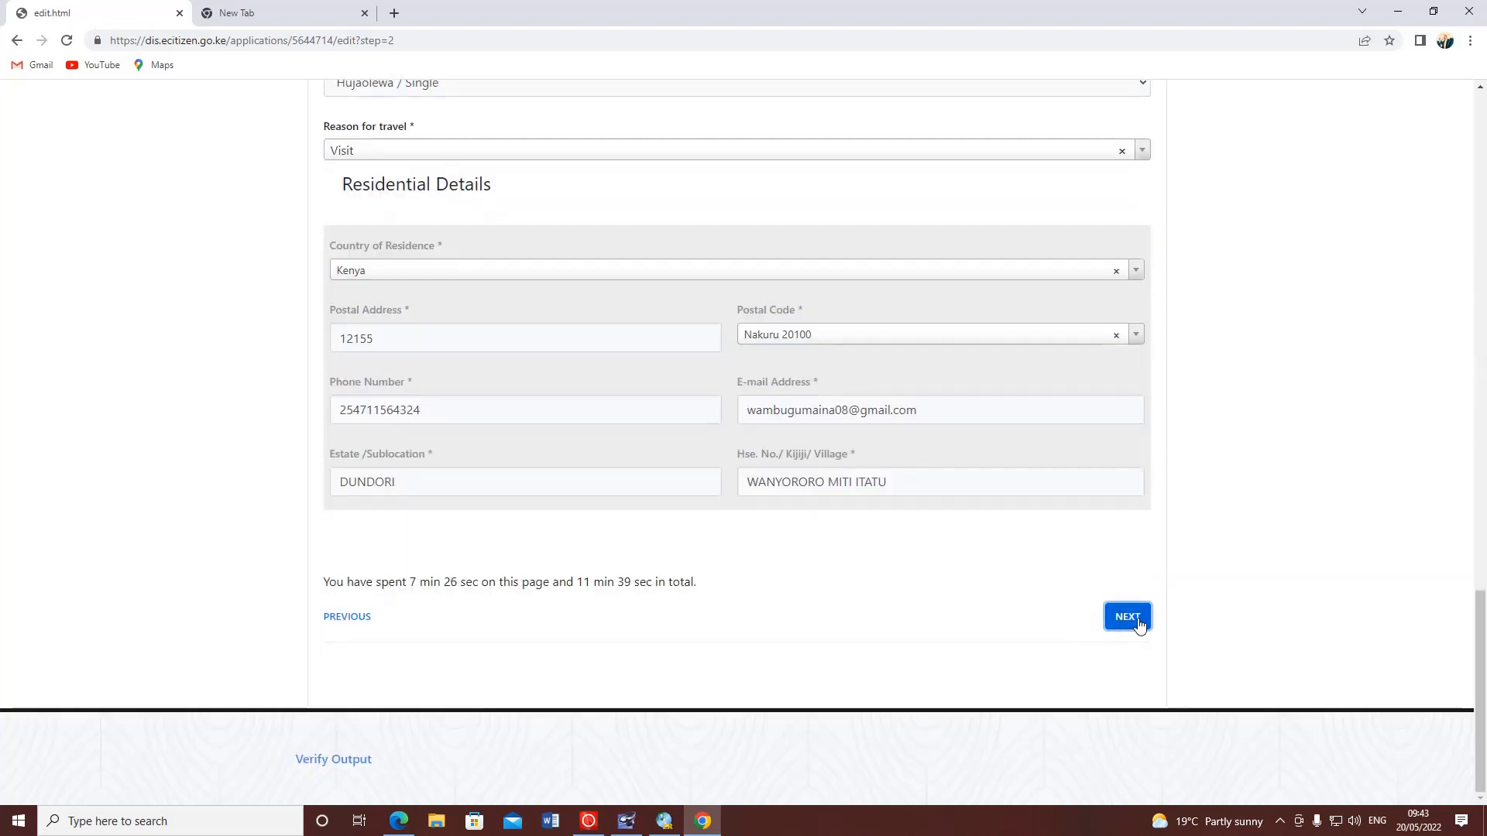
pyautogui.click(1138, 624)
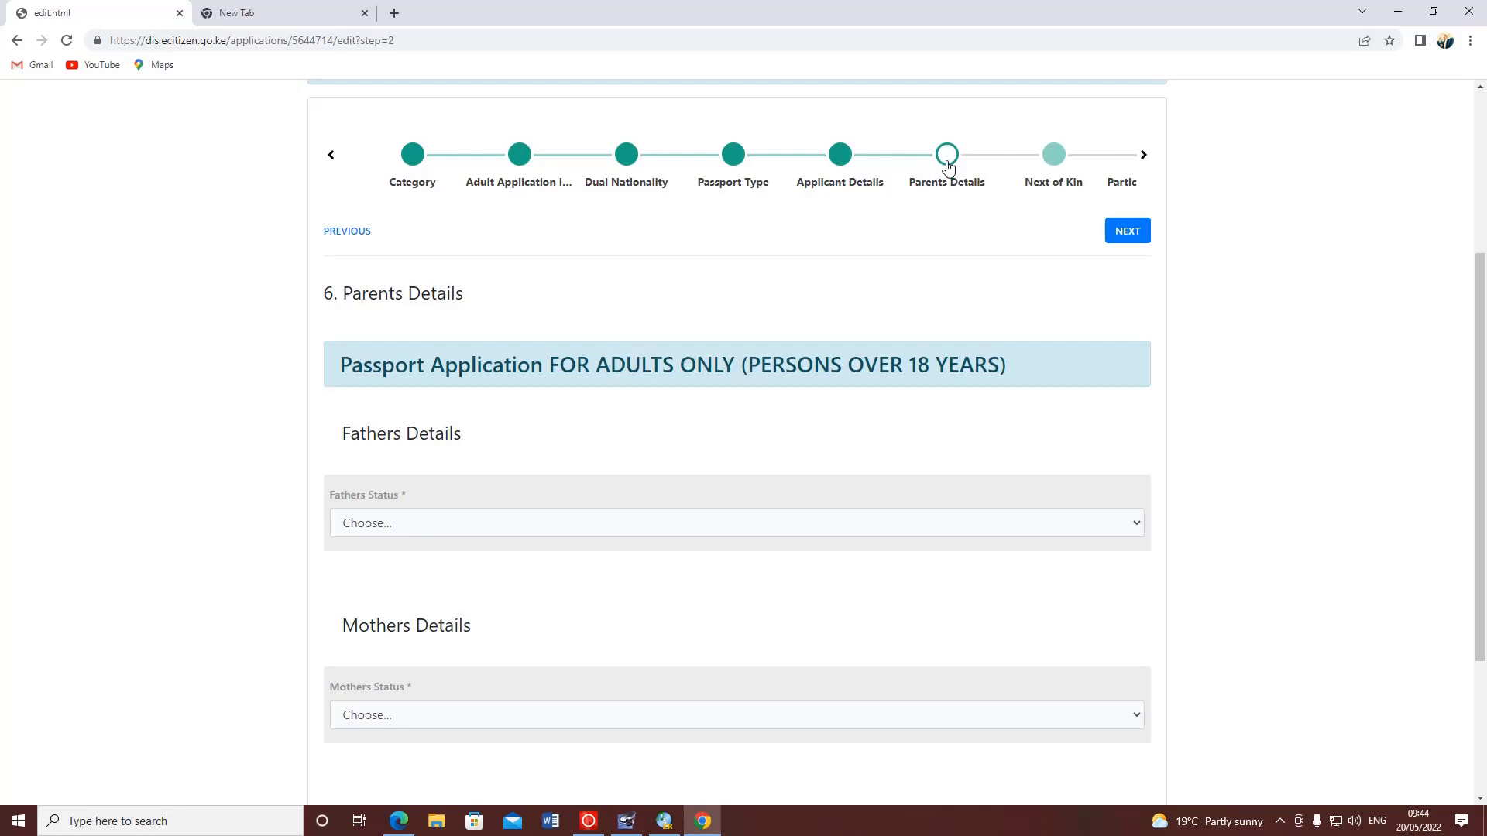
pyautogui.scroll(-2, 348, 310)
pyautogui.scroll(-2, 348, 310)
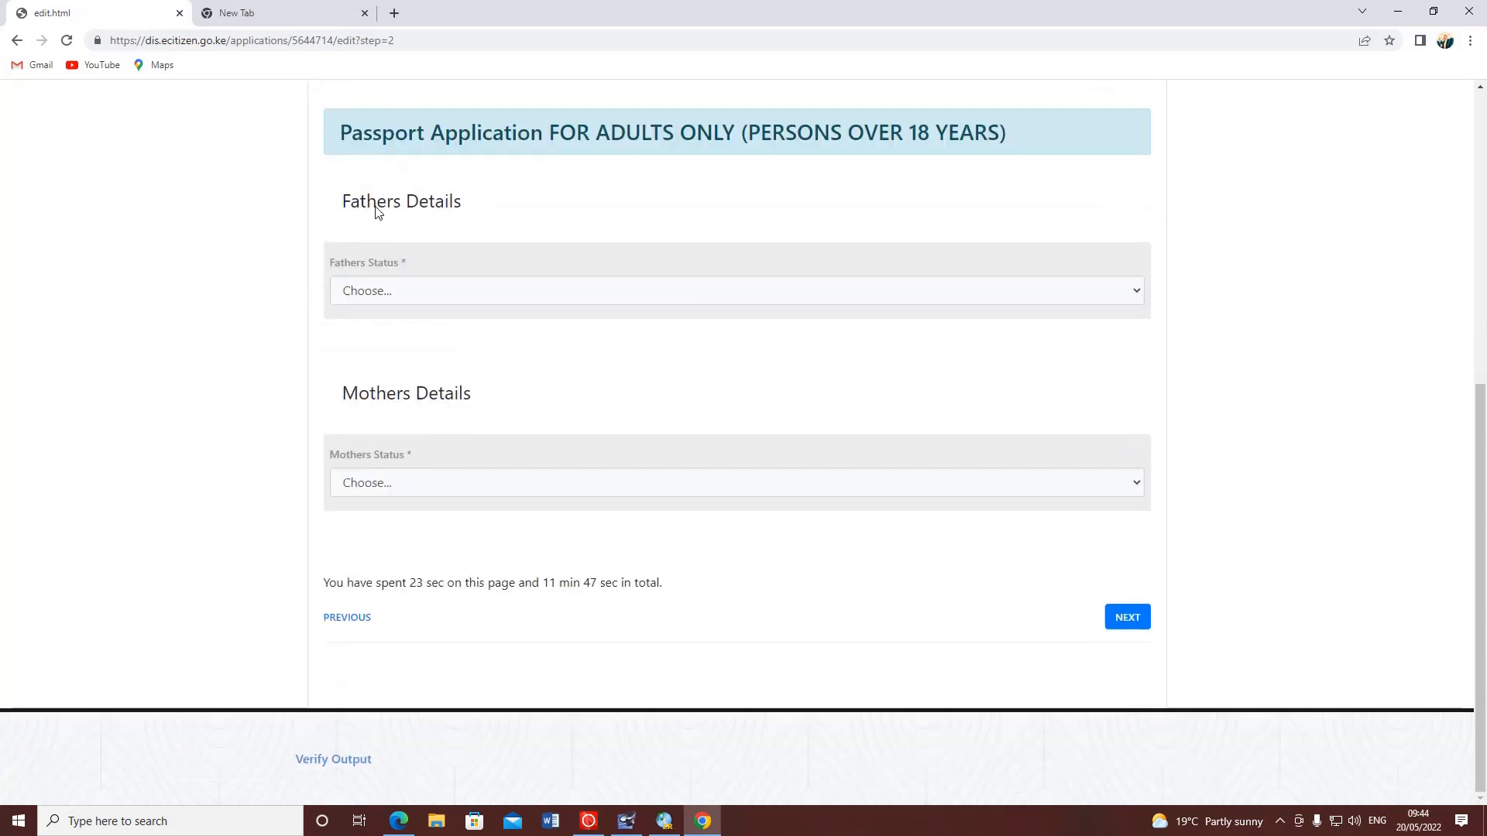
# - Set Fathers Status to 'Fathers Details Unavailable'
pyautogui.click(422, 292)
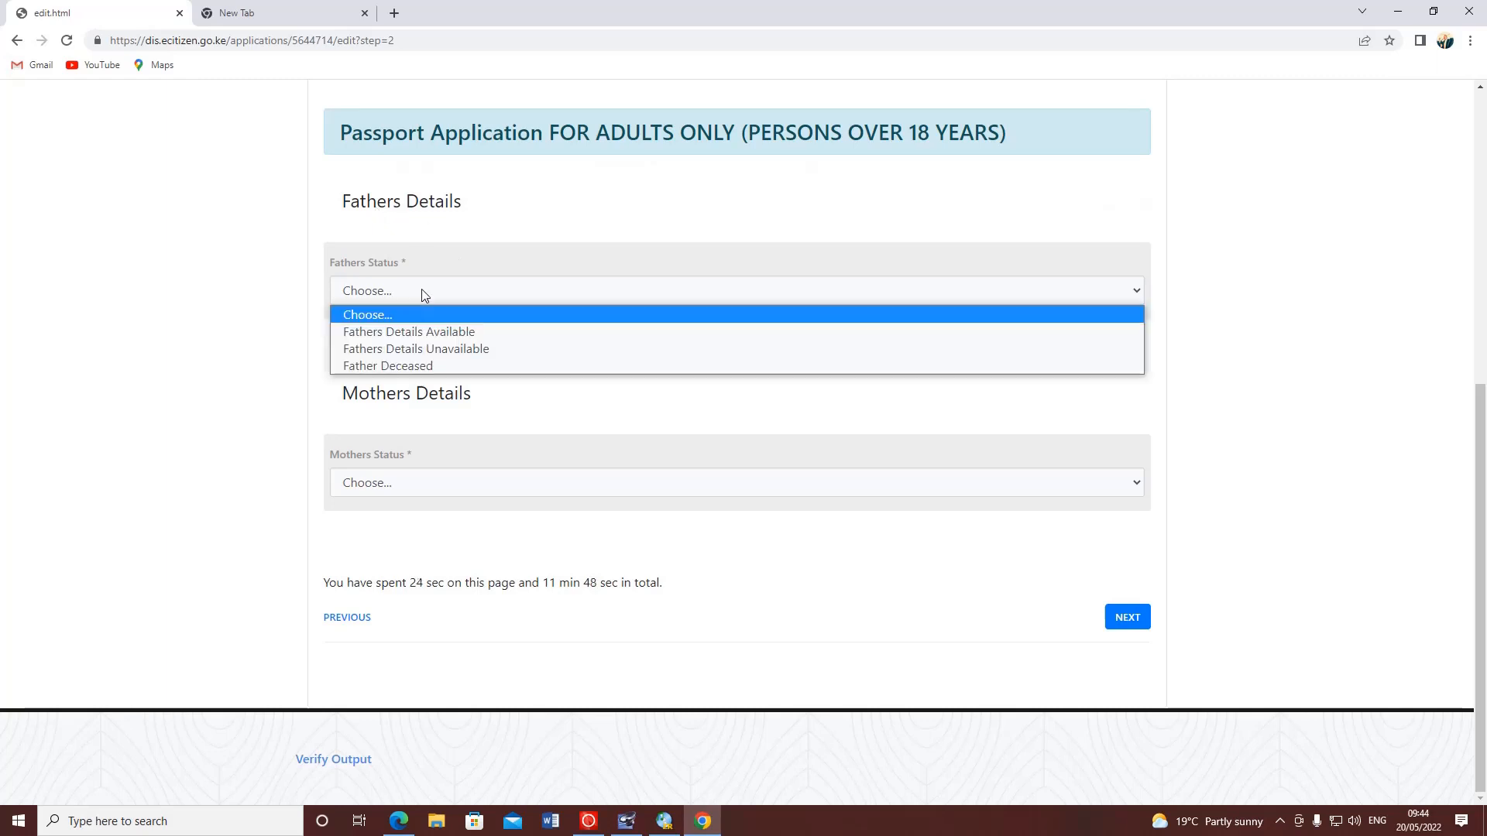
pyautogui.click(468, 349)
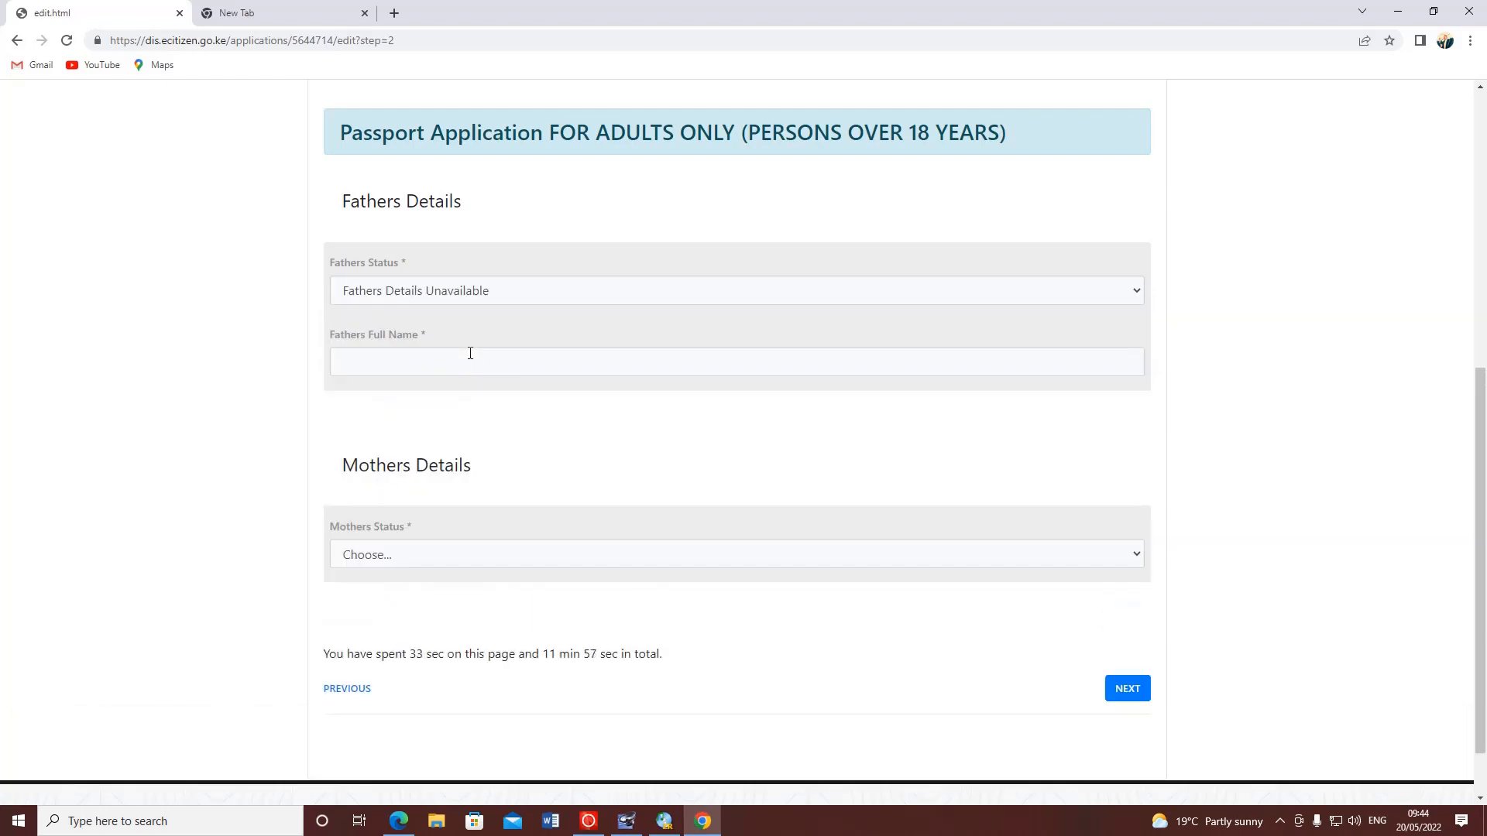
pyautogui.click(514, 300)
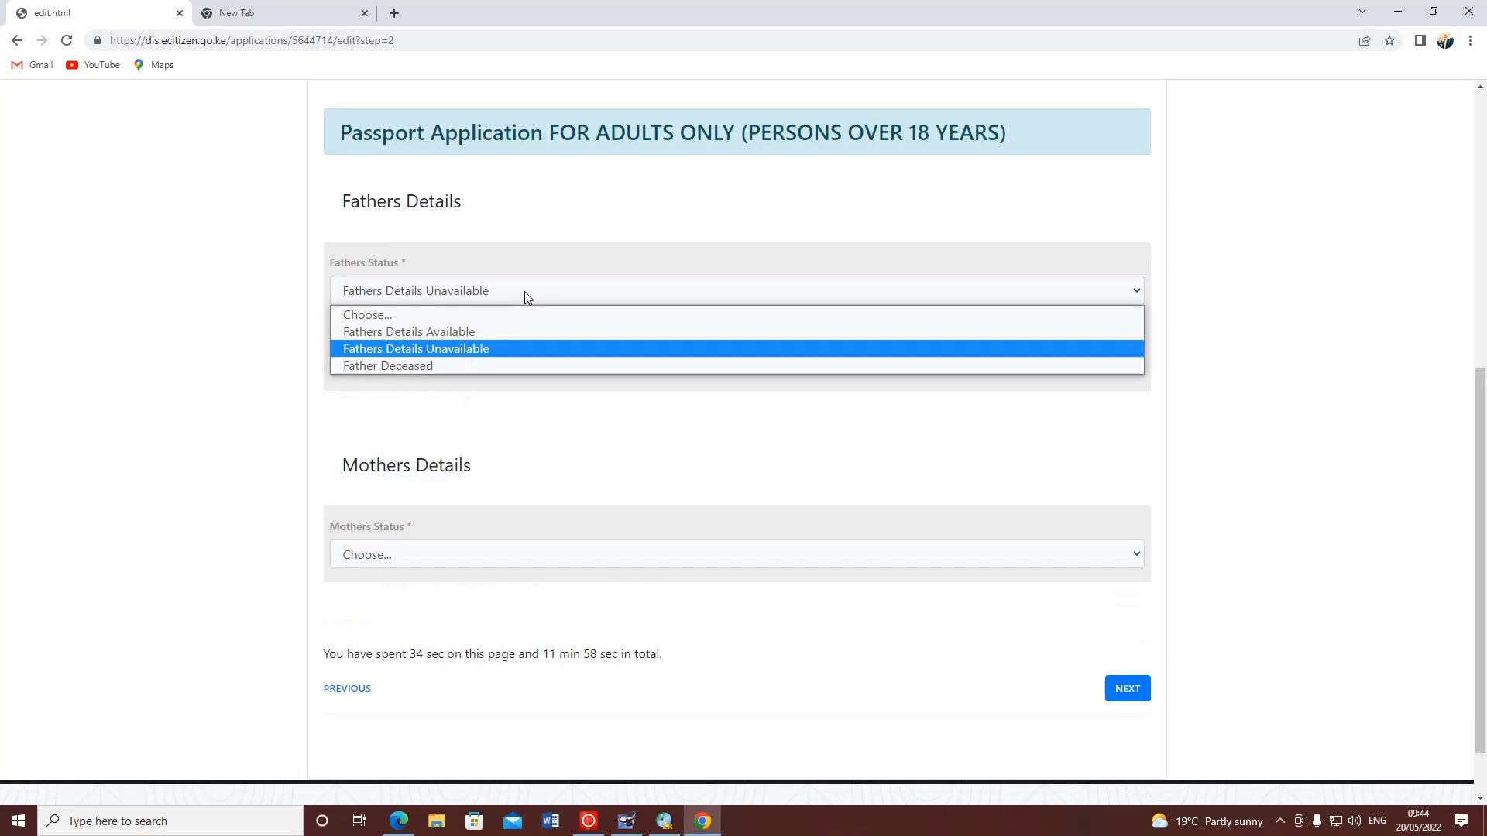
pyautogui.click(459, 331)
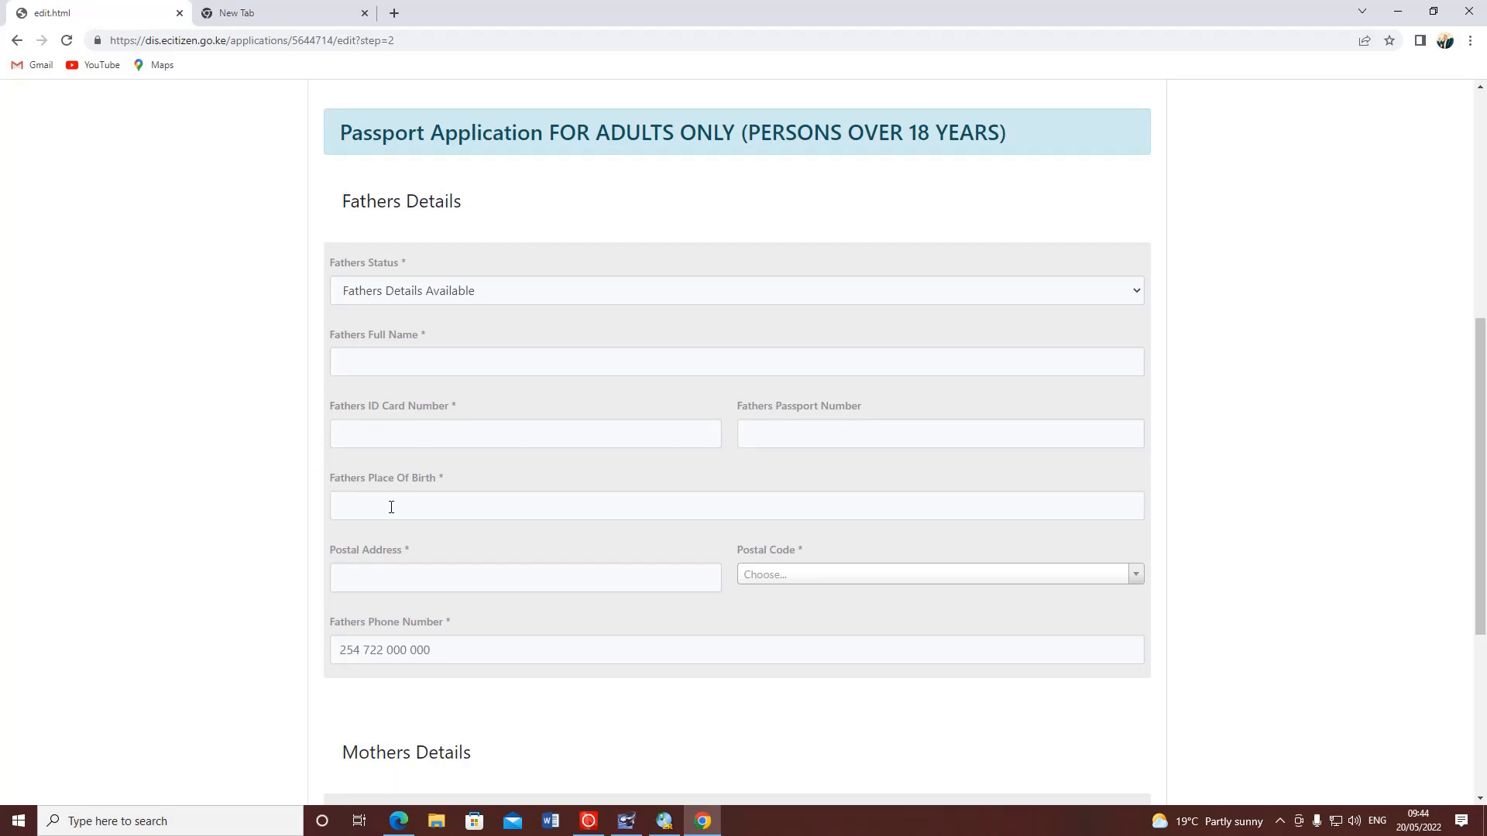
pyautogui.click(805, 585)
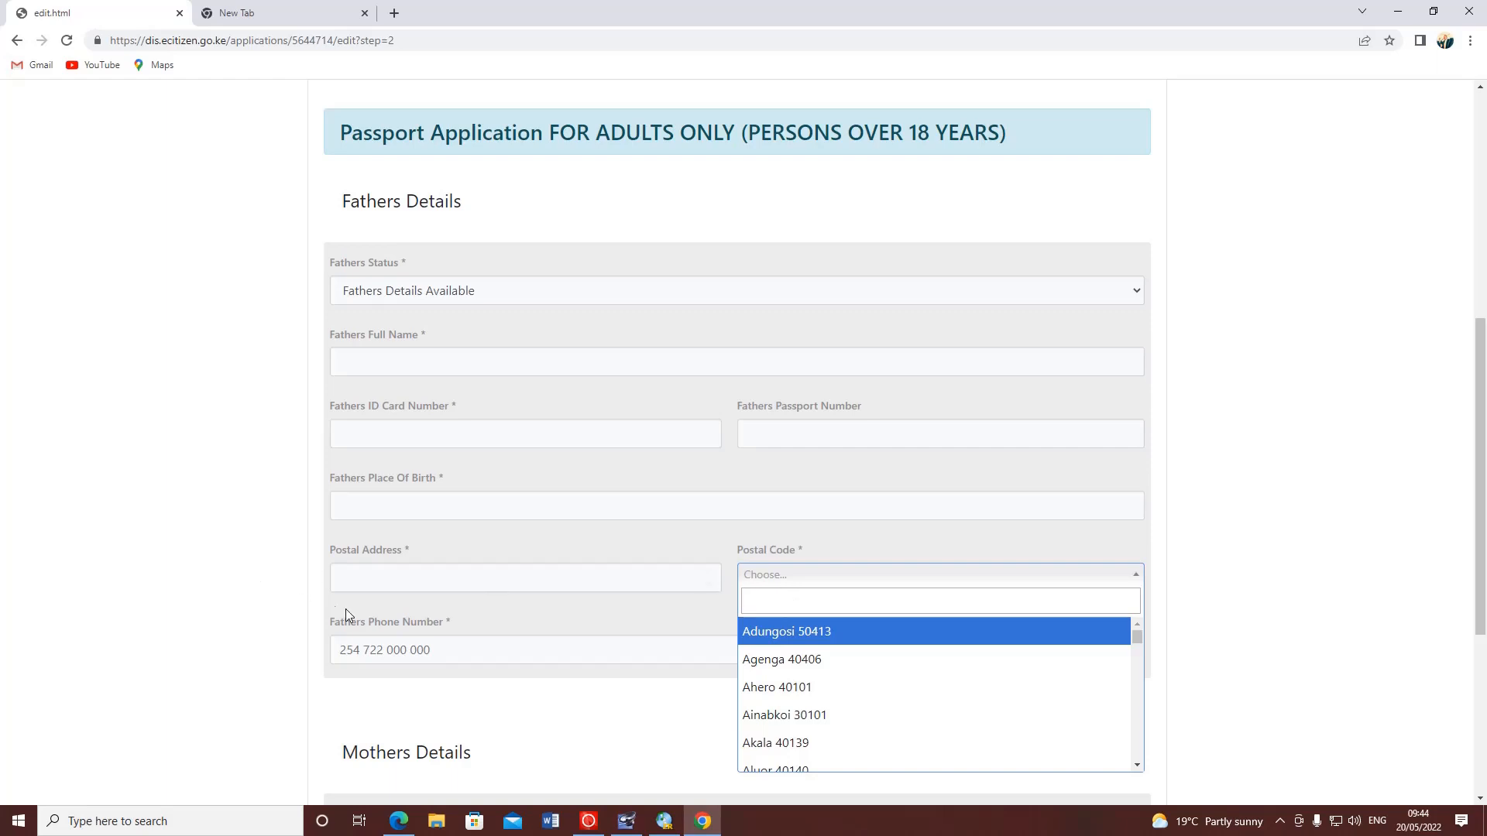
pyautogui.click(260, 592)
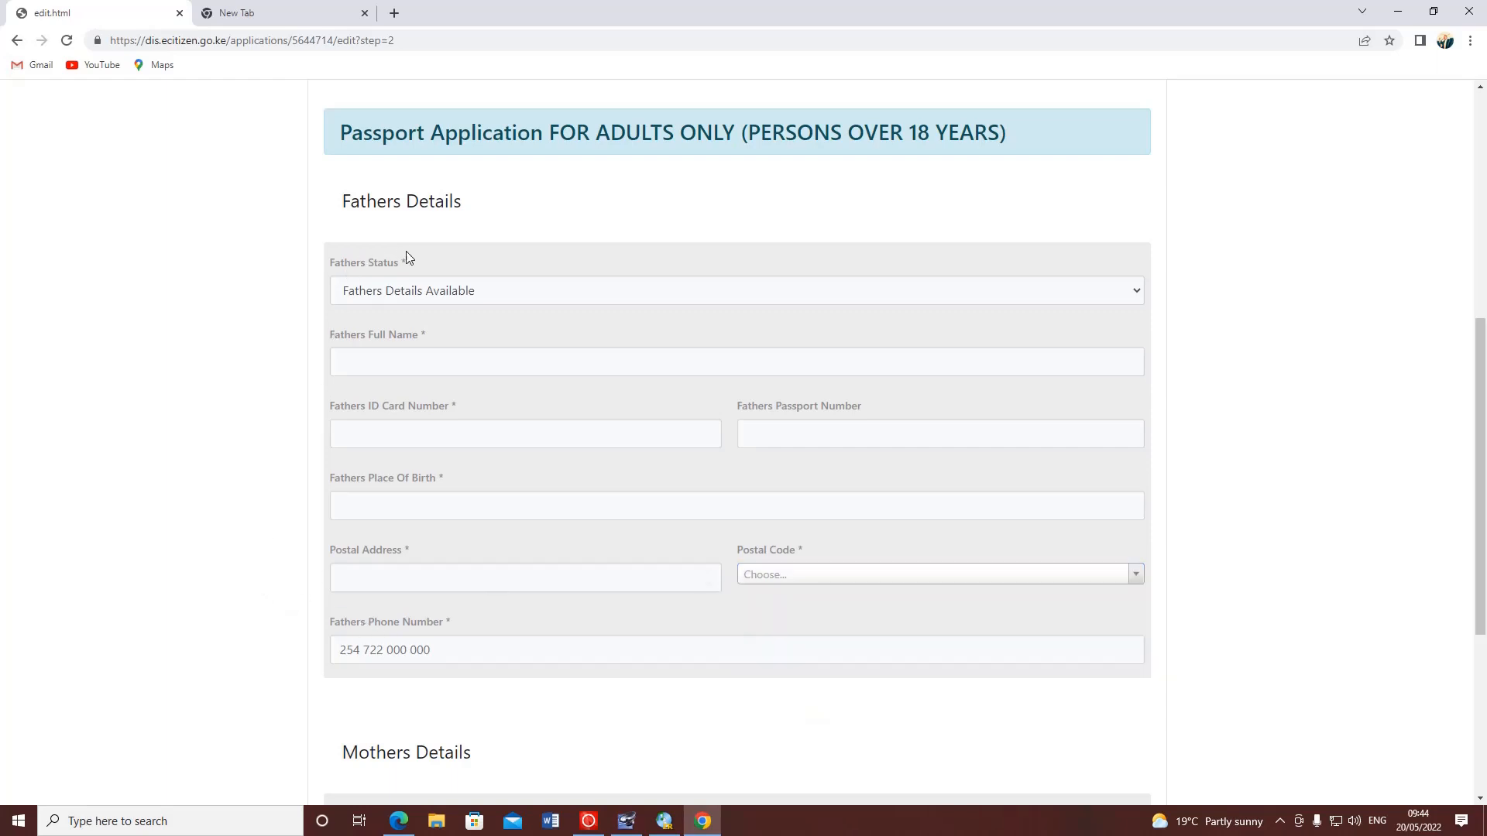
pyautogui.click(1069, 292)
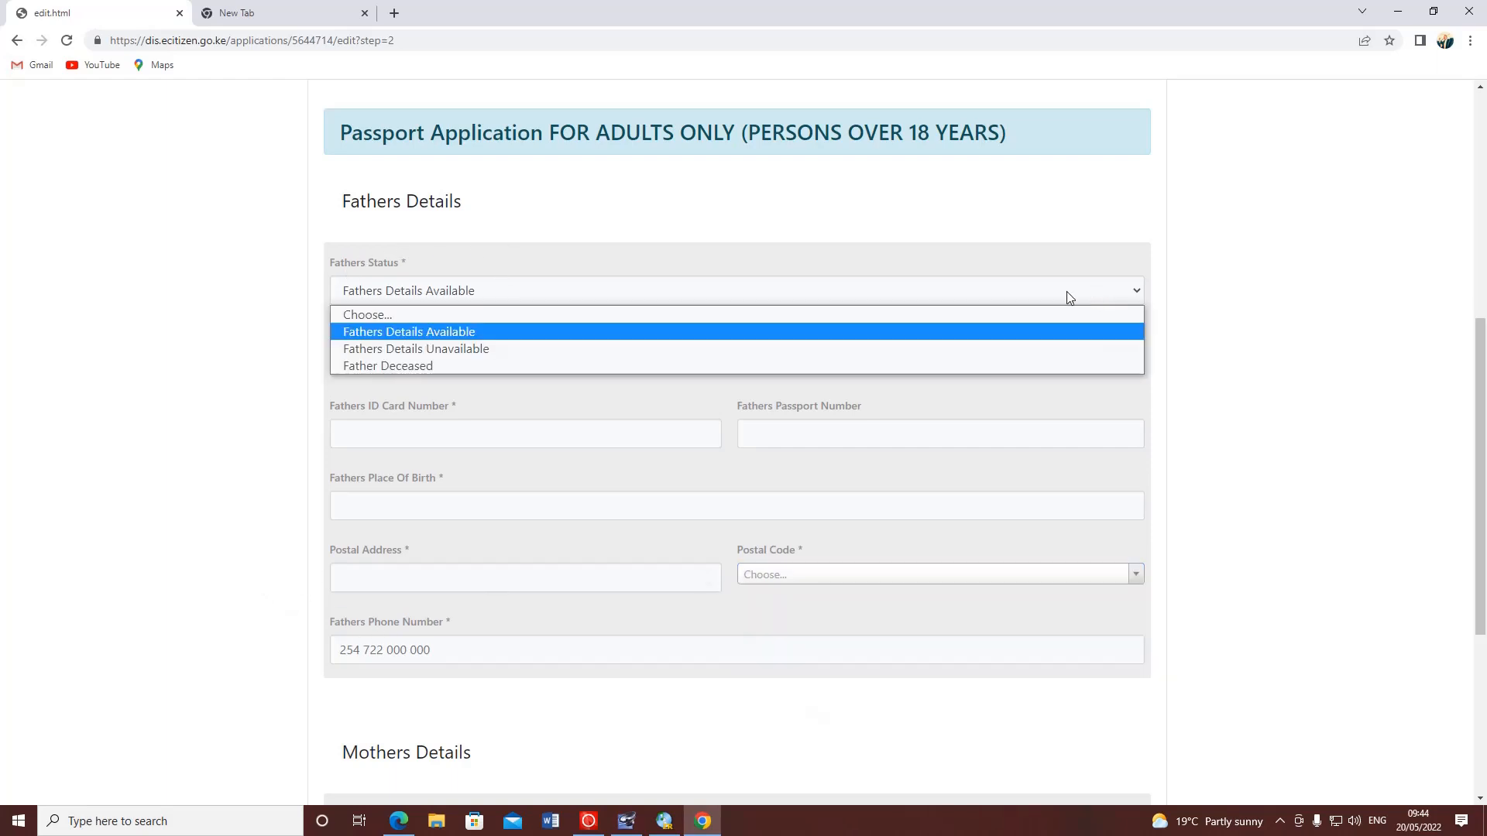
pyautogui.click(410, 348)
# - Enter the father's full name in Fathers Full Name
pyautogui.click(414, 356)
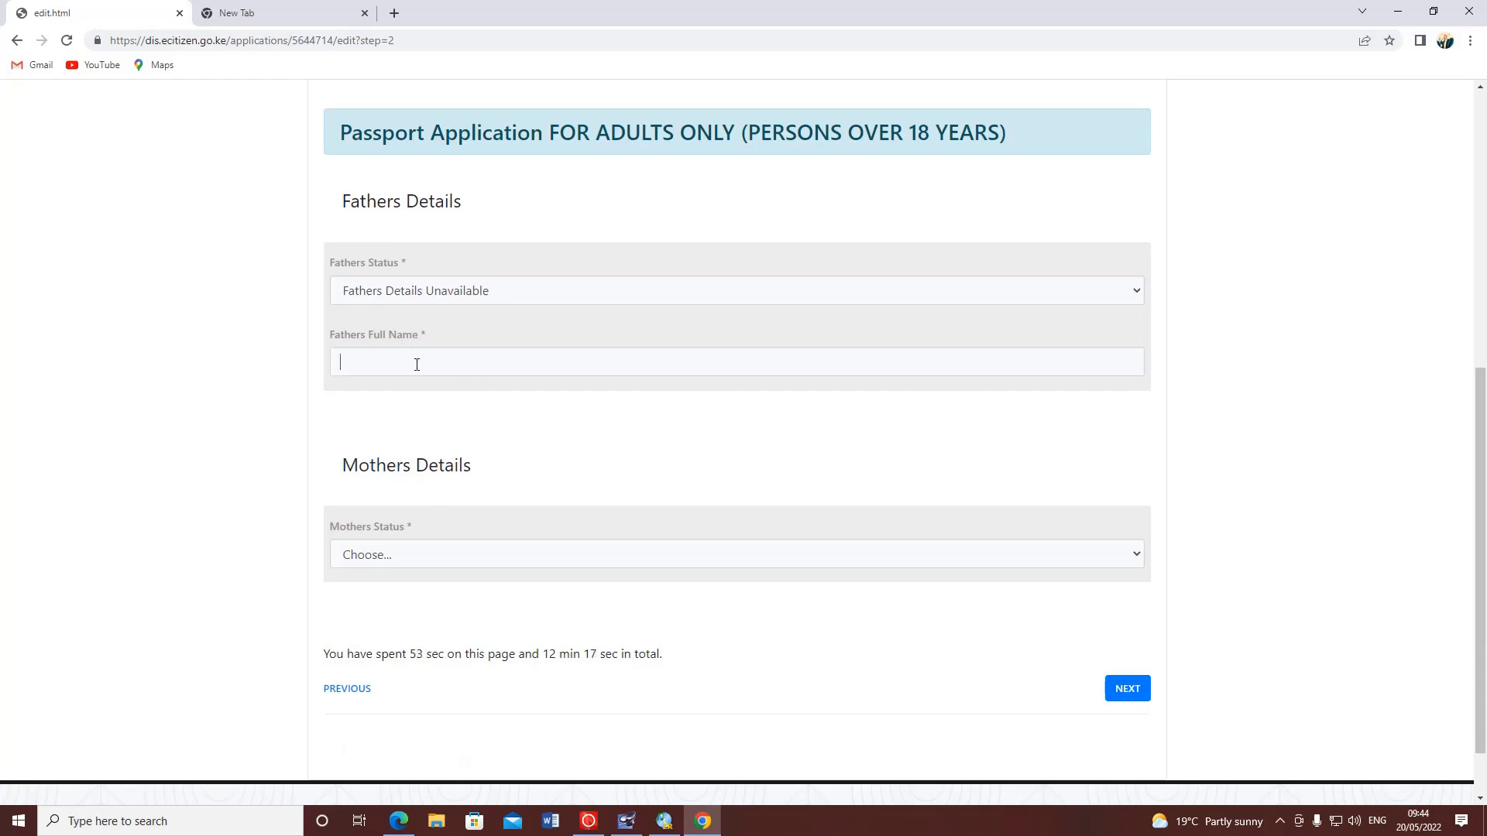
pyautogui.scroll(-1, 445, 322)
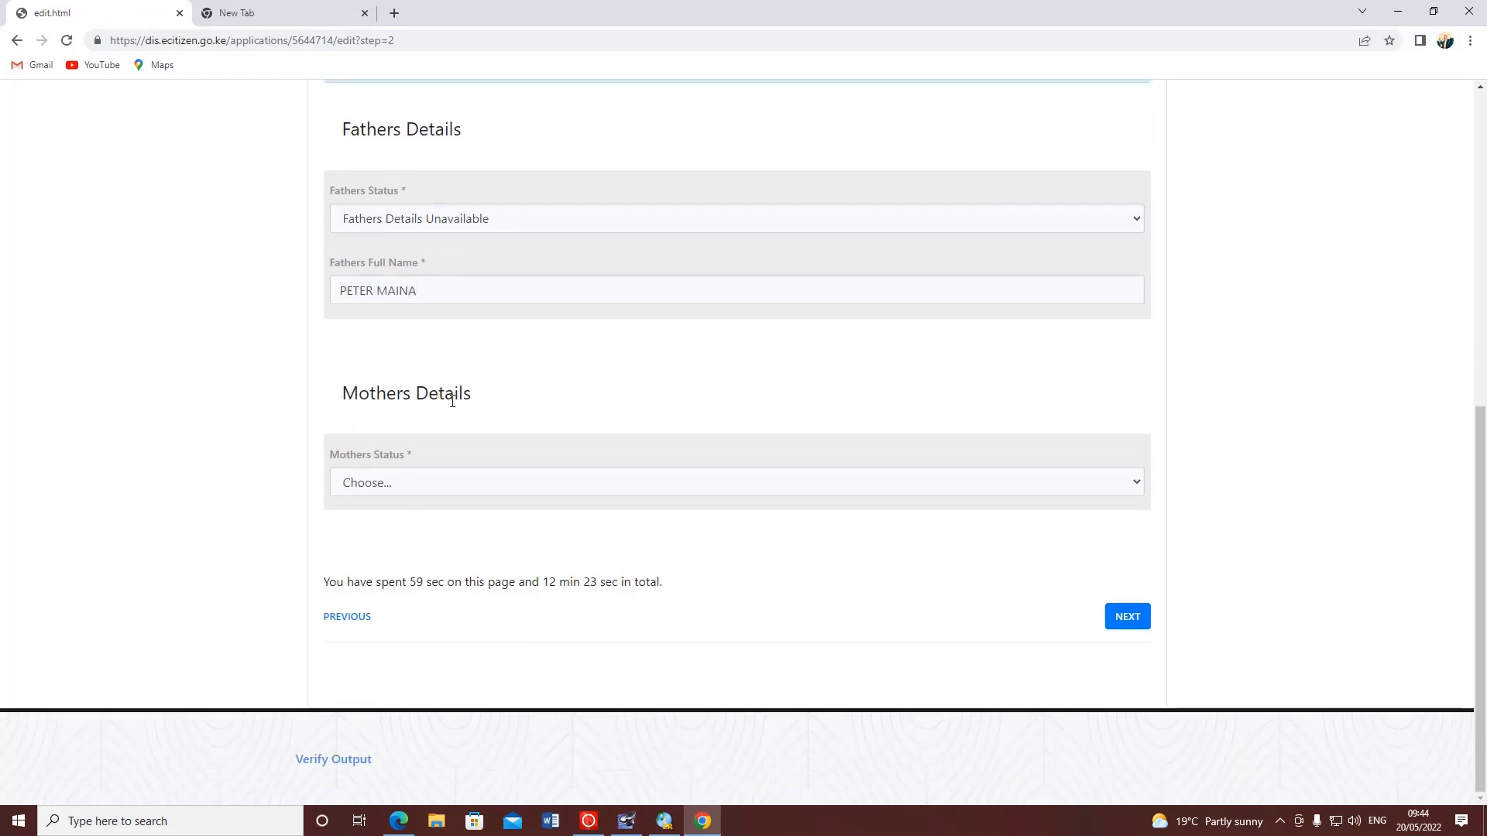
# - Set Mothers Status to 'Mothers Details Unavailable' and enter the mother's full name
pyautogui.click(431, 482)
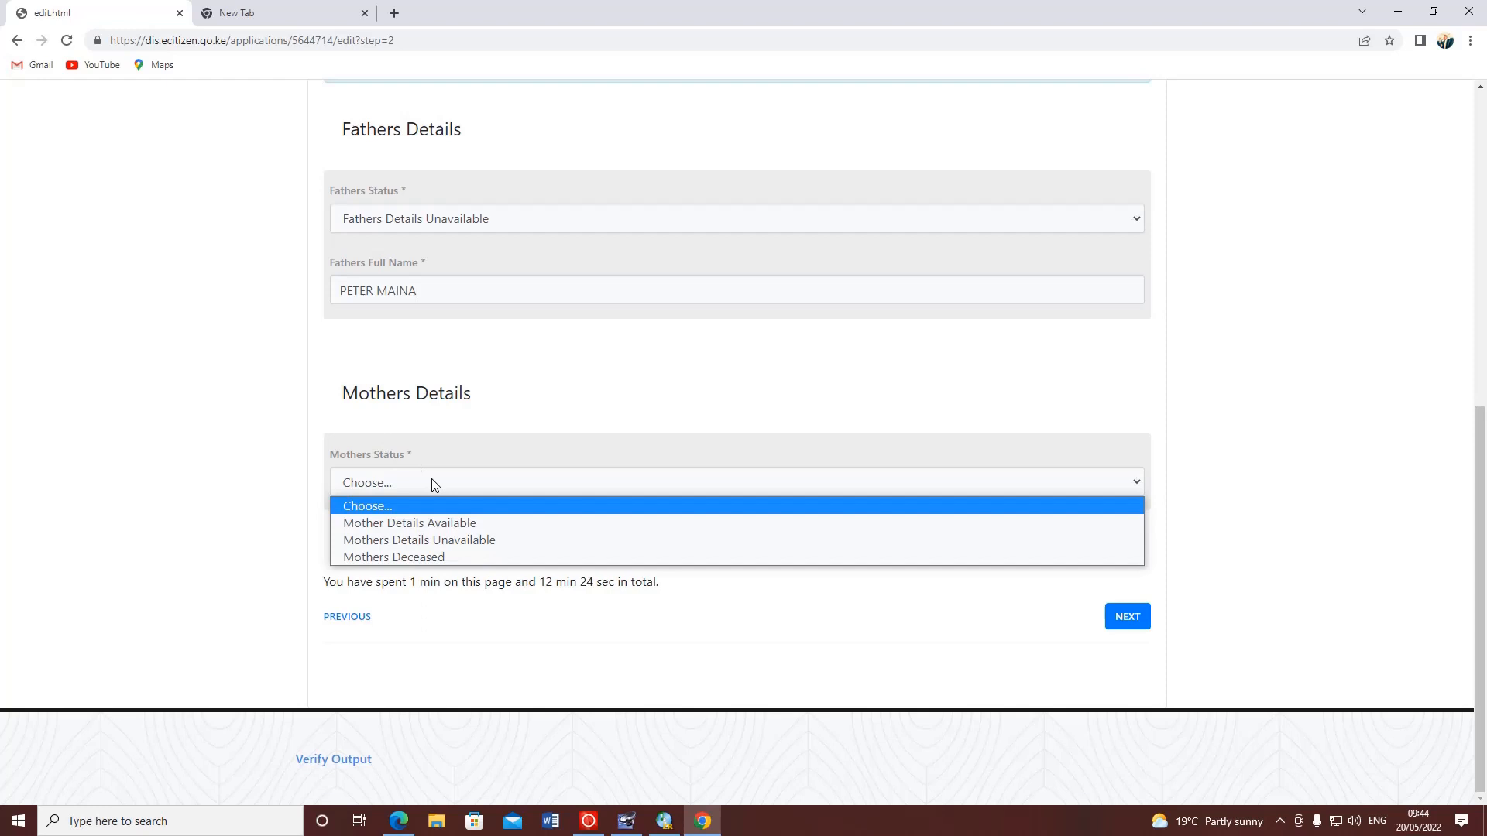
pyautogui.click(472, 541)
pyautogui.click(417, 543)
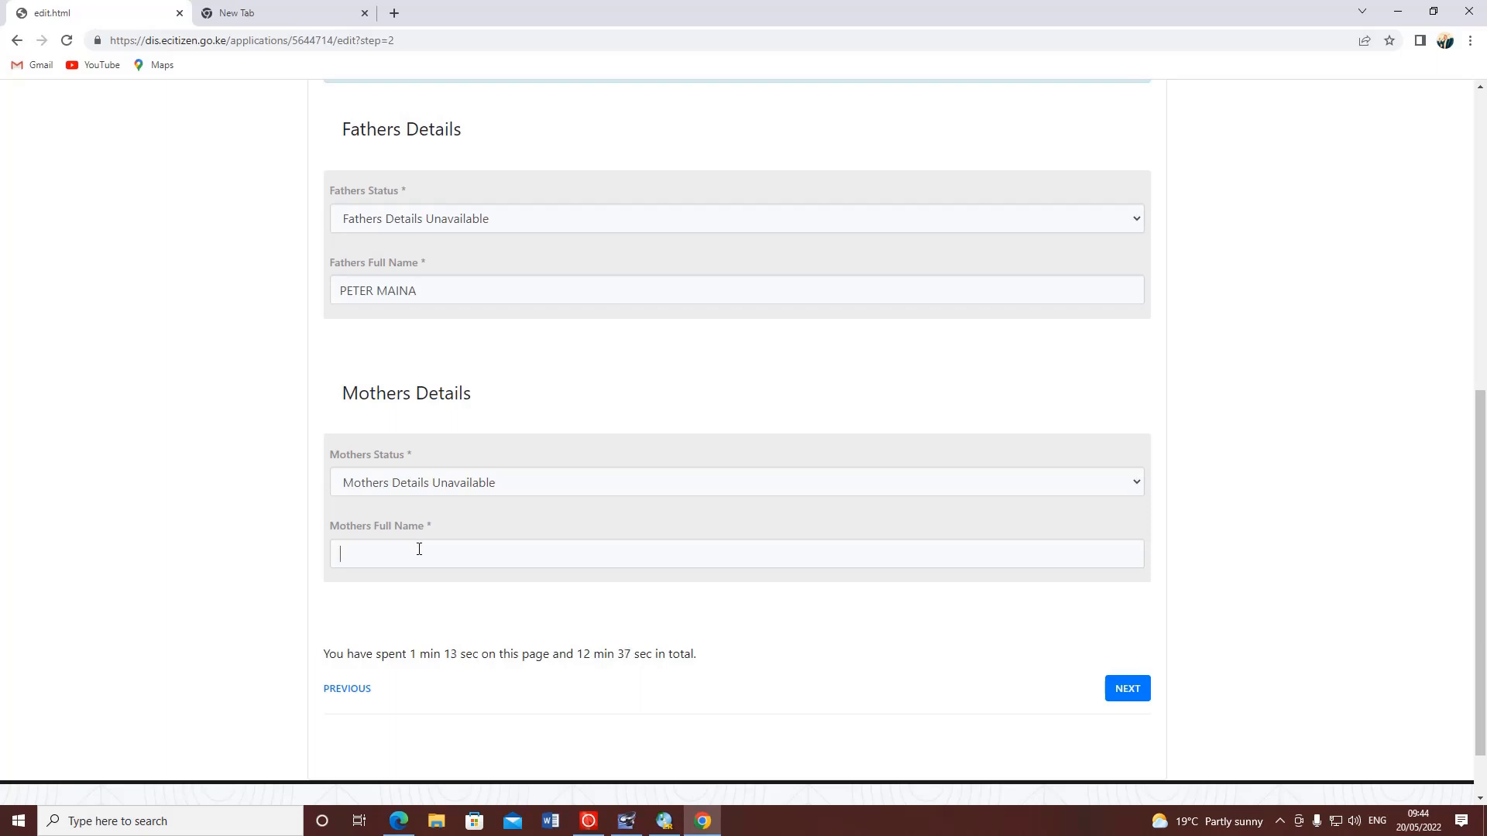
pyautogui.scroll(-1, 550, 394)
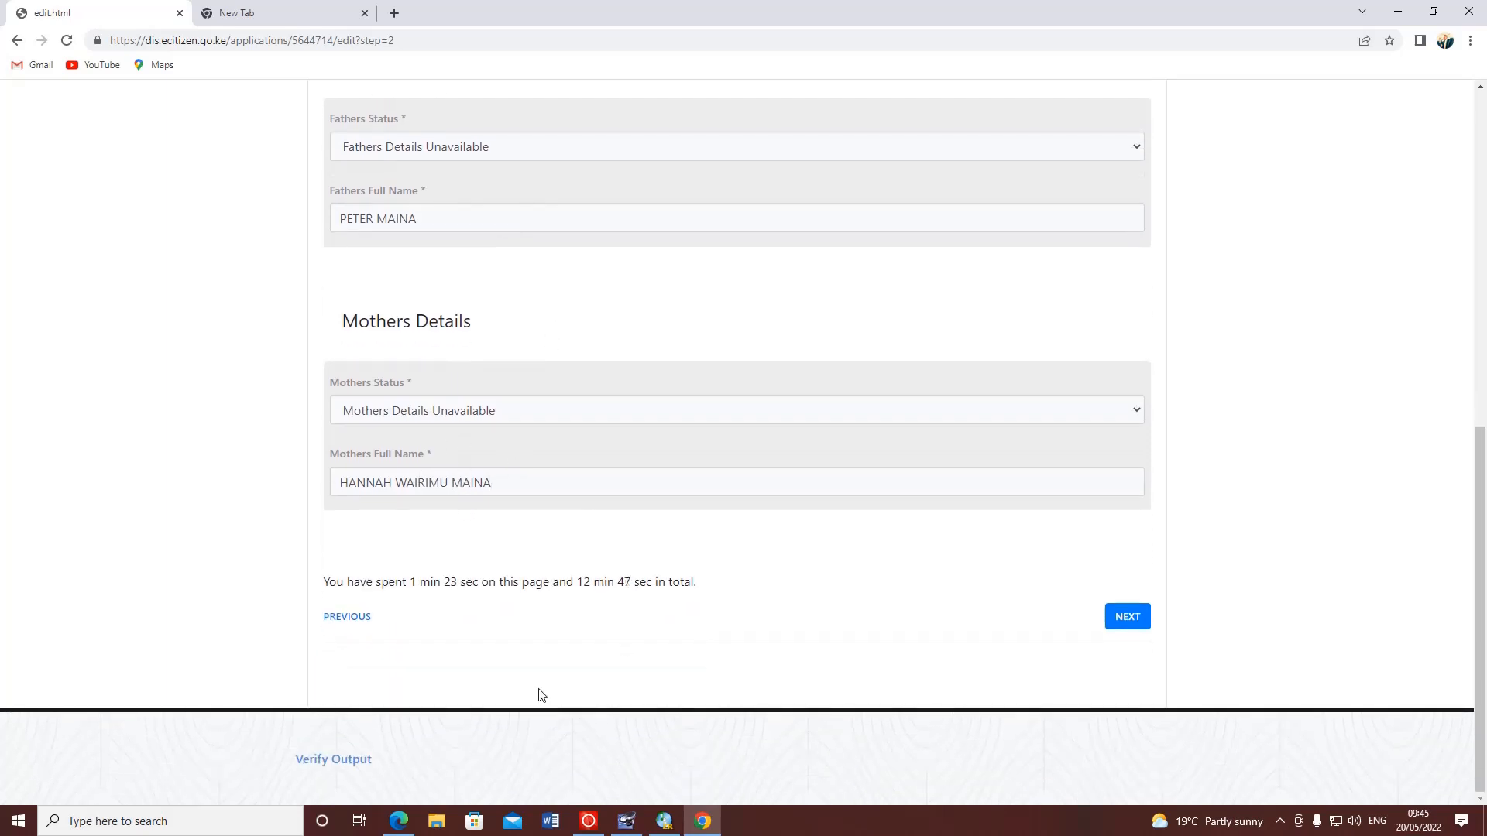
# - Advance the passport application to step 7, Next of Kin
pyautogui.click(1143, 604)
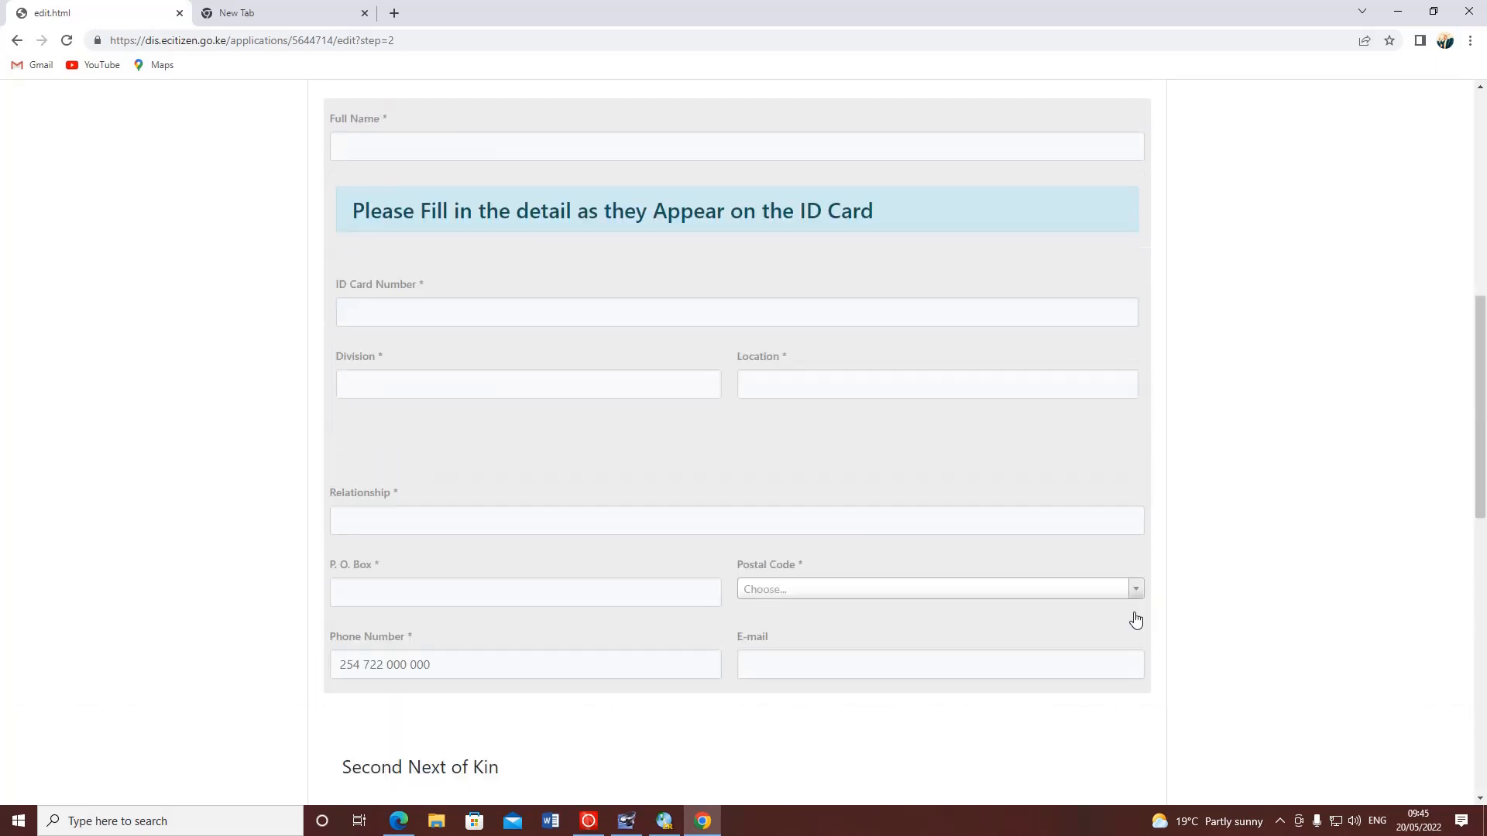
pyautogui.scroll(4, 292, 265)
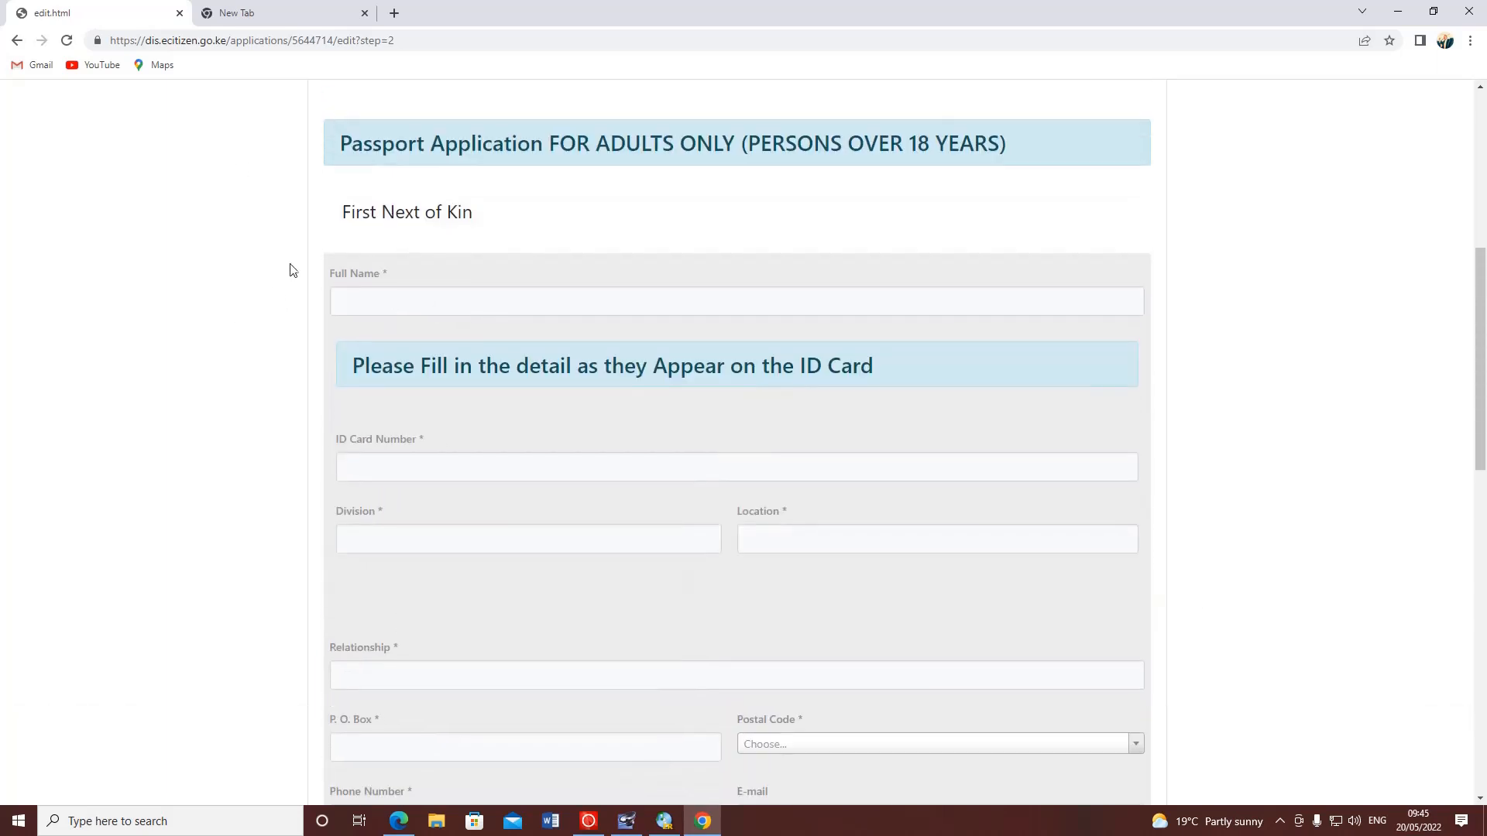
pyautogui.scroll(2, 370, 264)
pyautogui.scroll(1, 370, 263)
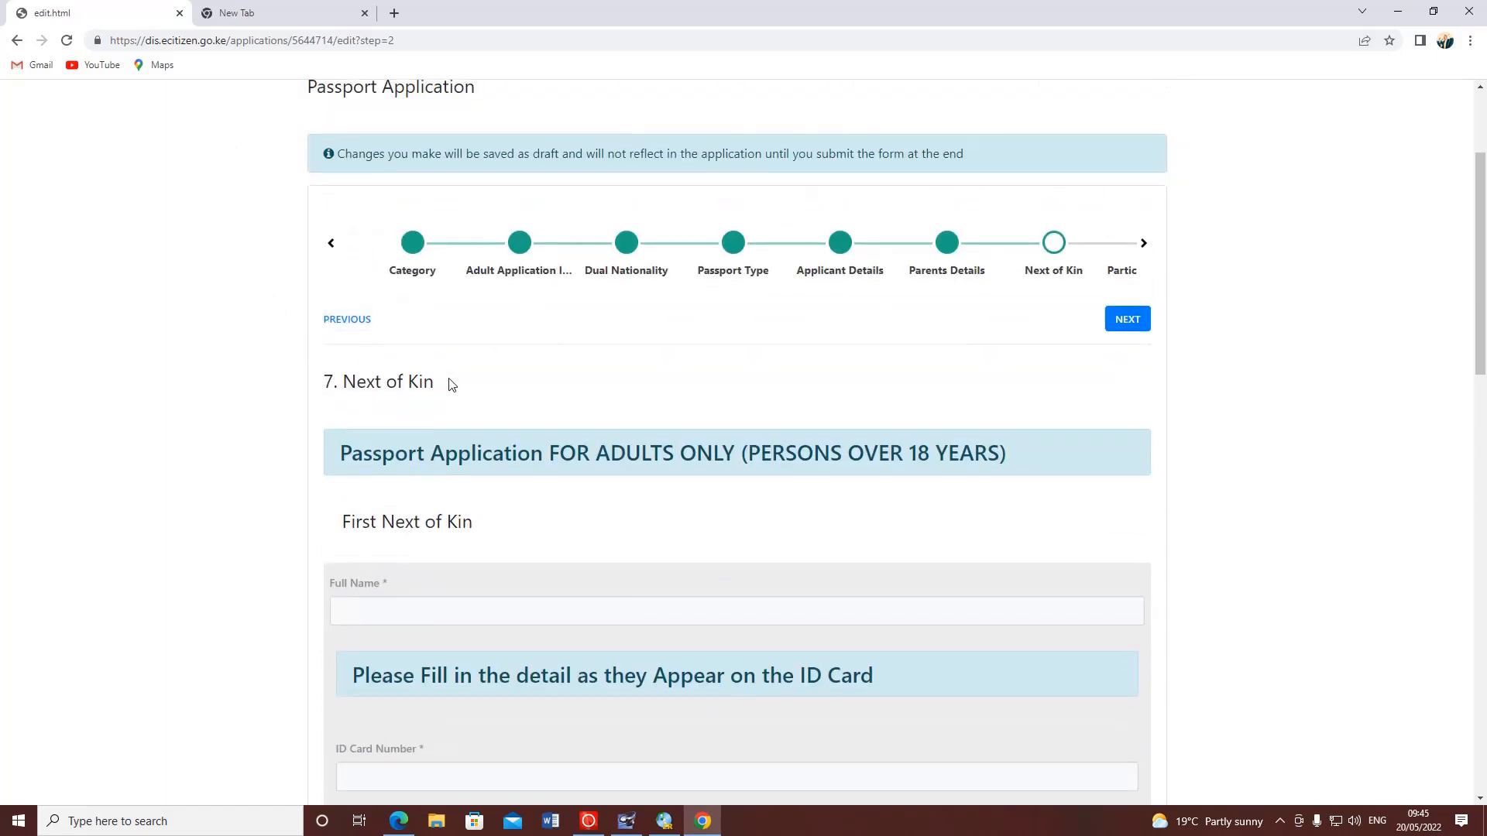
pyautogui.moveTo(457, 384); pyautogui.dragTo(299, 393)
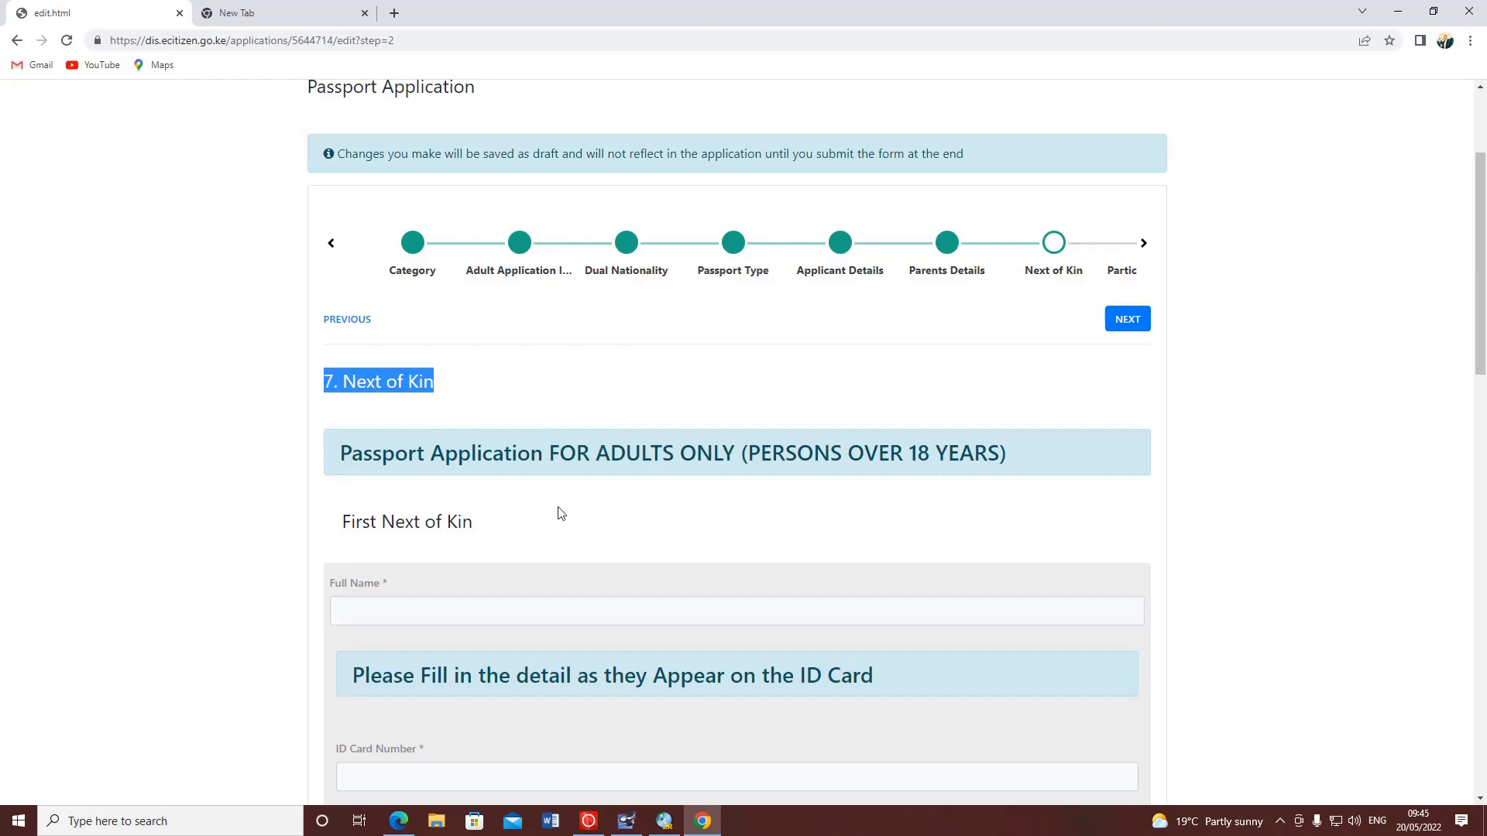
pyautogui.click(587, 518)
pyautogui.scroll(-2, 726, 403)
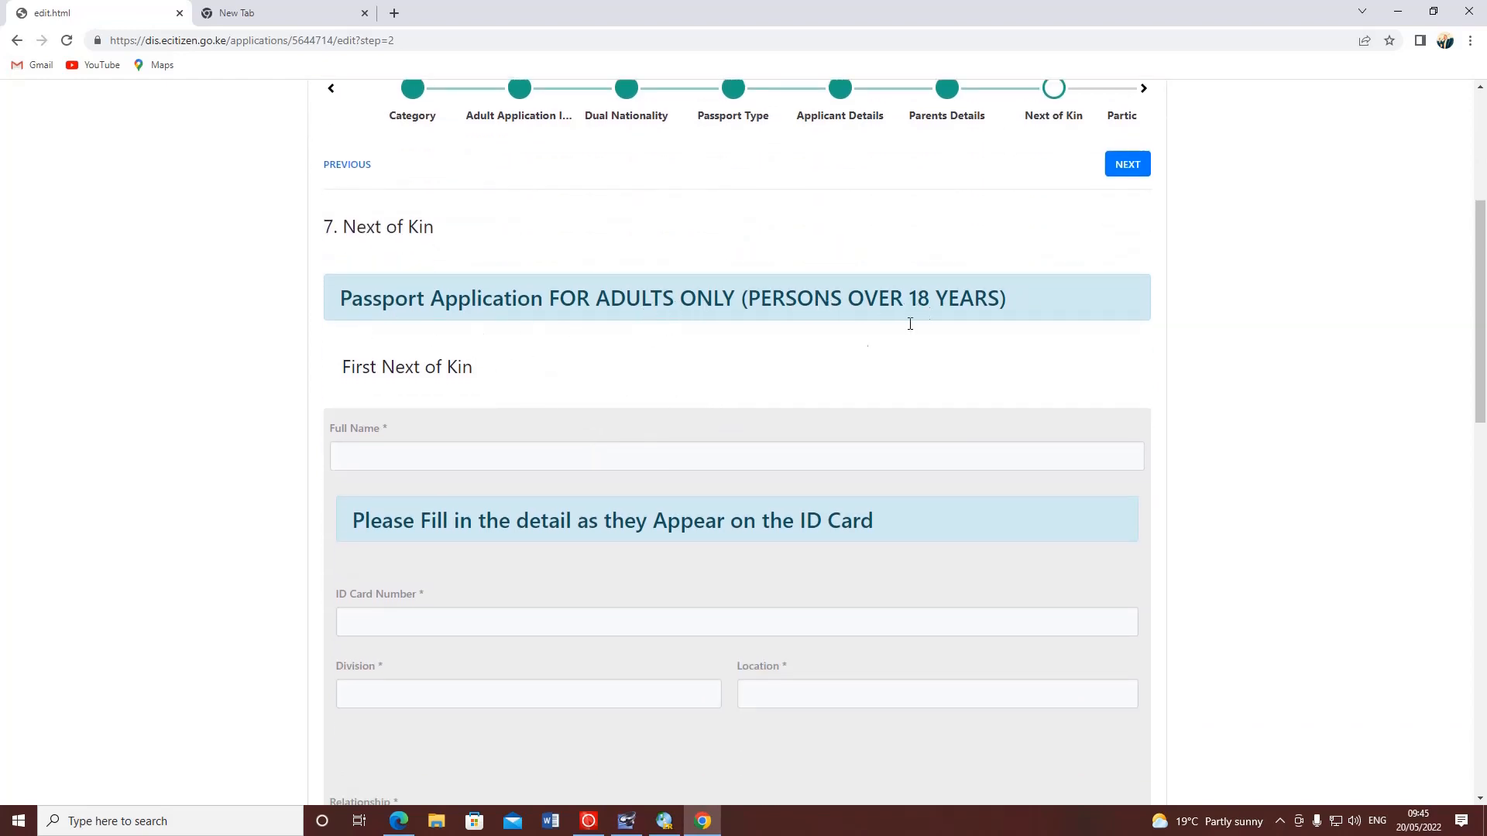
pyautogui.moveTo(518, 385); pyautogui.dragTo(345, 384)
# - Enter the first next of kin's full name in the Full Name field
pyautogui.click(342, 450)
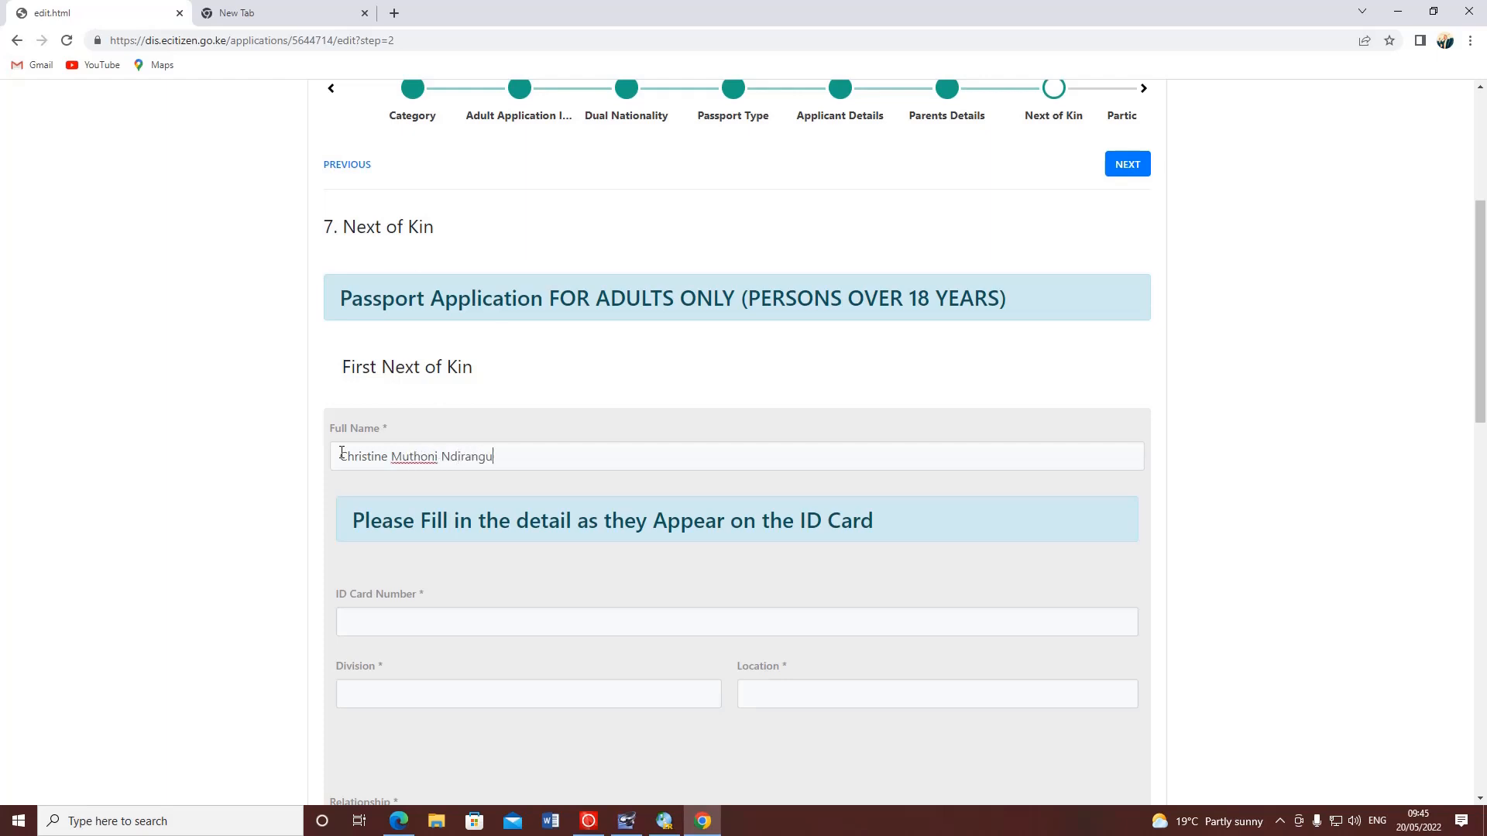
pyautogui.click(397, 628)
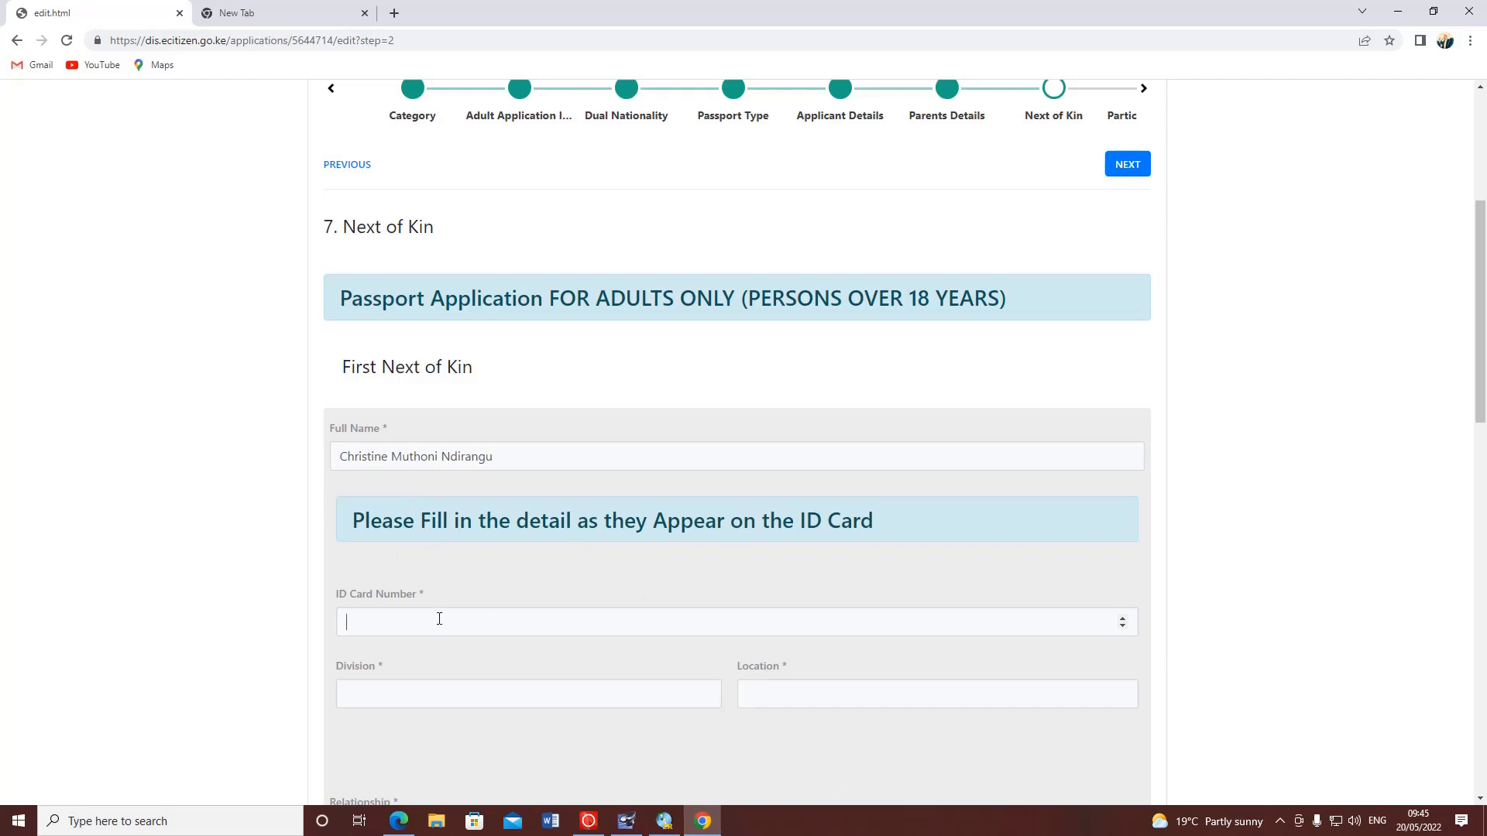
# - Enter the first next of kin's ID number, division Igwamiti, location Cherika and relationship Cousin
pyautogui.scroll(-3, 436, 619)
pyautogui.click(372, 463)
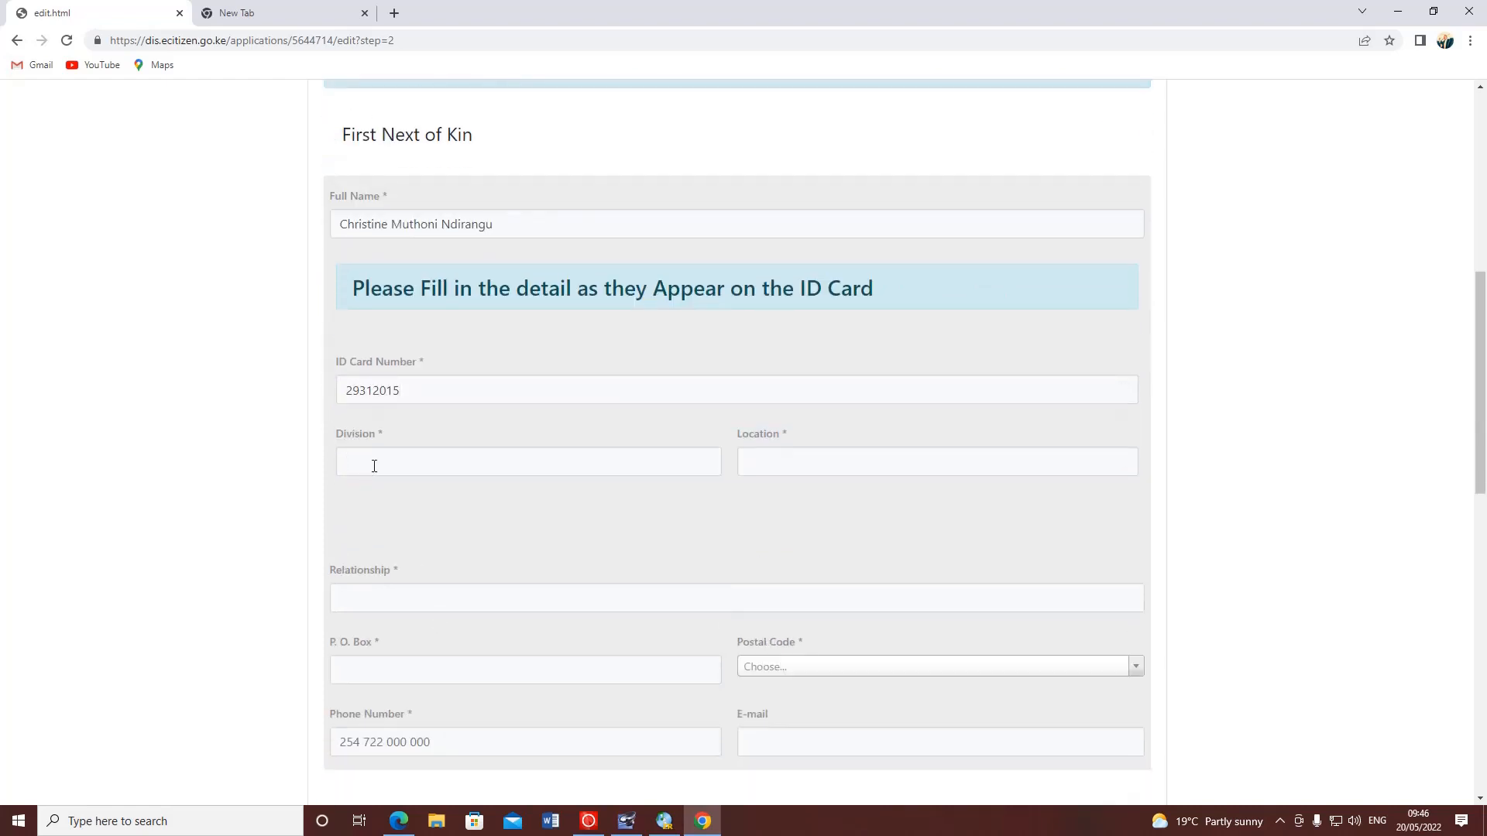
pyautogui.write('Igwamiti')
pyautogui.click(788, 454)
pyautogui.write('Cherika')
pyautogui.click(455, 591)
pyautogui.write('Cousin')
# - Enter the first kin's P.O. Box and set postal code Nyahururu 20300
pyautogui.scroll(-2, 464, 558)
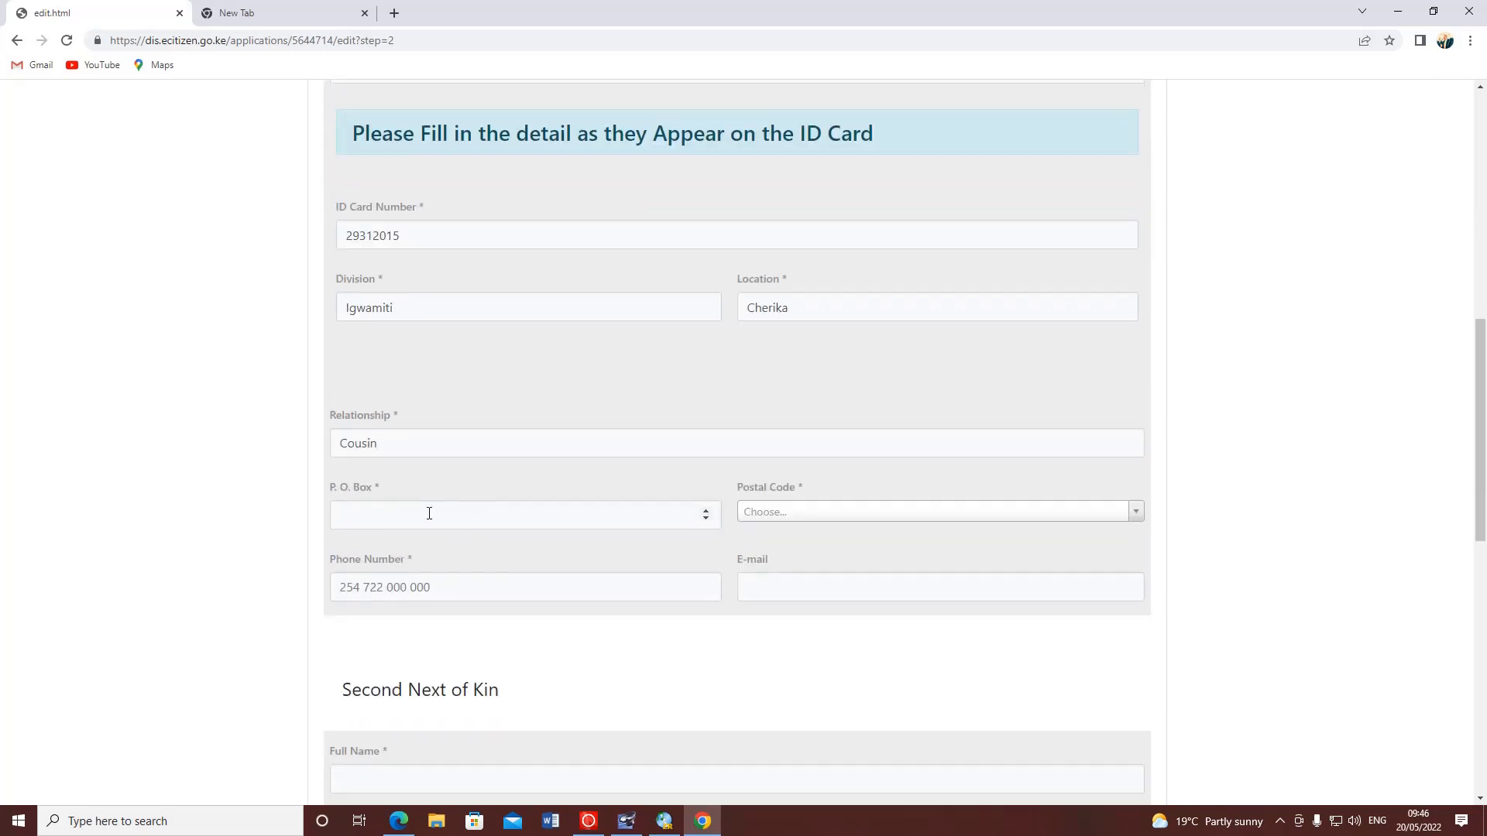
pyautogui.click(429, 513)
pyautogui.write('1225')
pyautogui.click(851, 515)
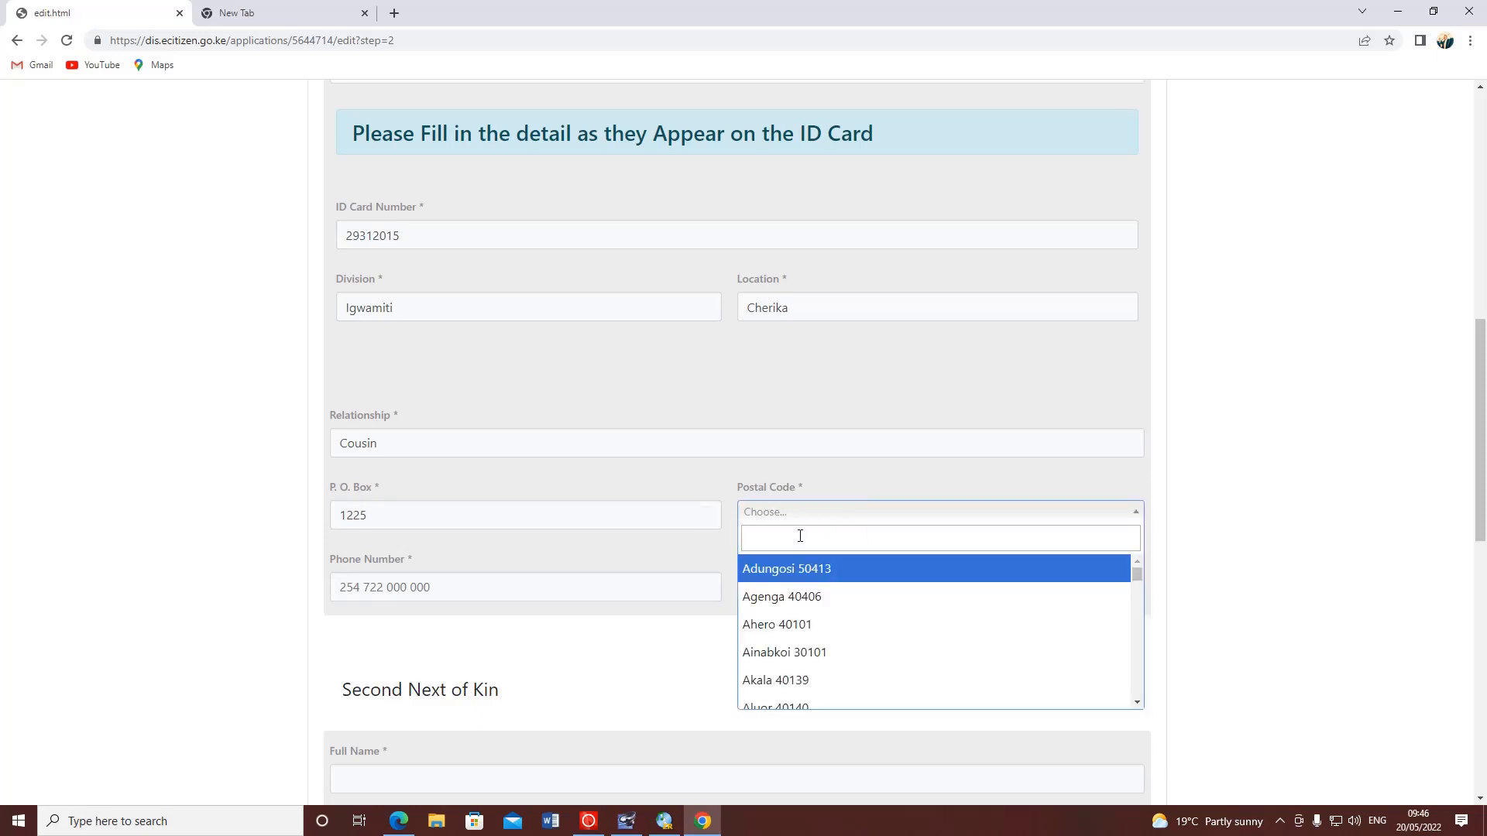
pyautogui.write('nyahururu')
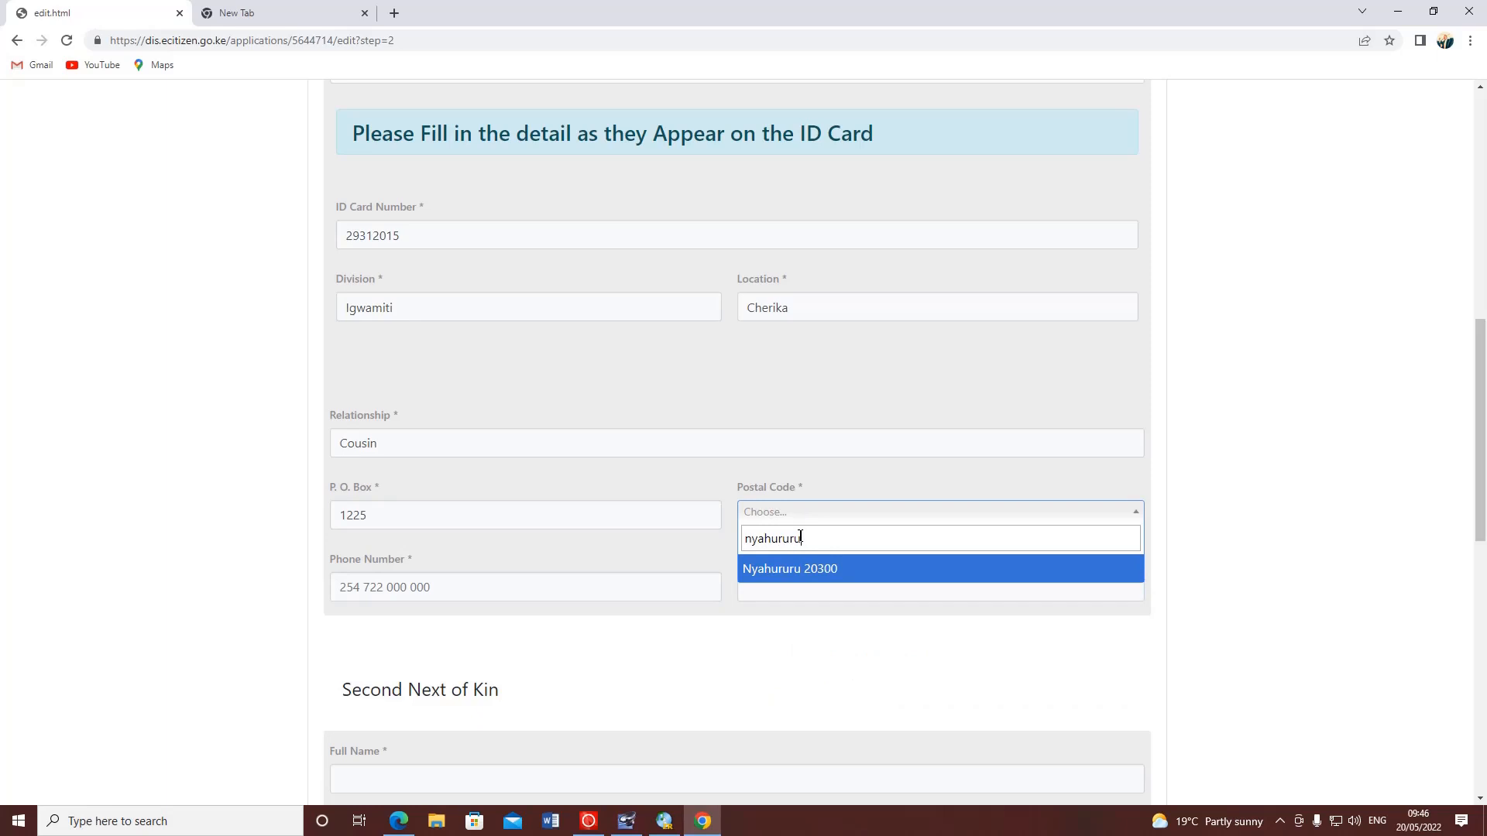
pyautogui.click(849, 577)
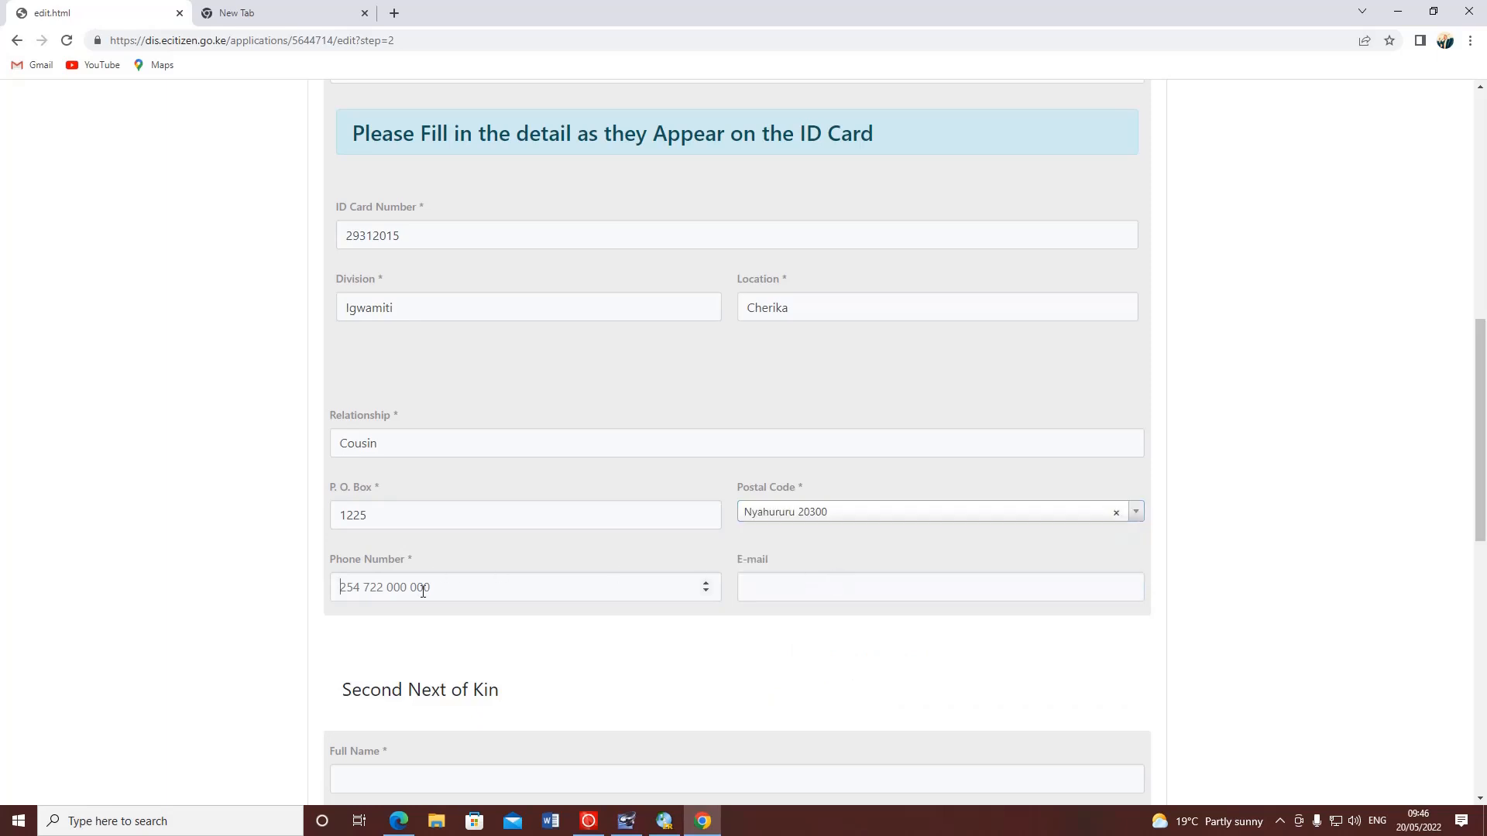
# - Fill in the first kin's phone number and Gmail address, correcting a typo in each
pyautogui.click(446, 592)
pyautogui.click(839, 591)
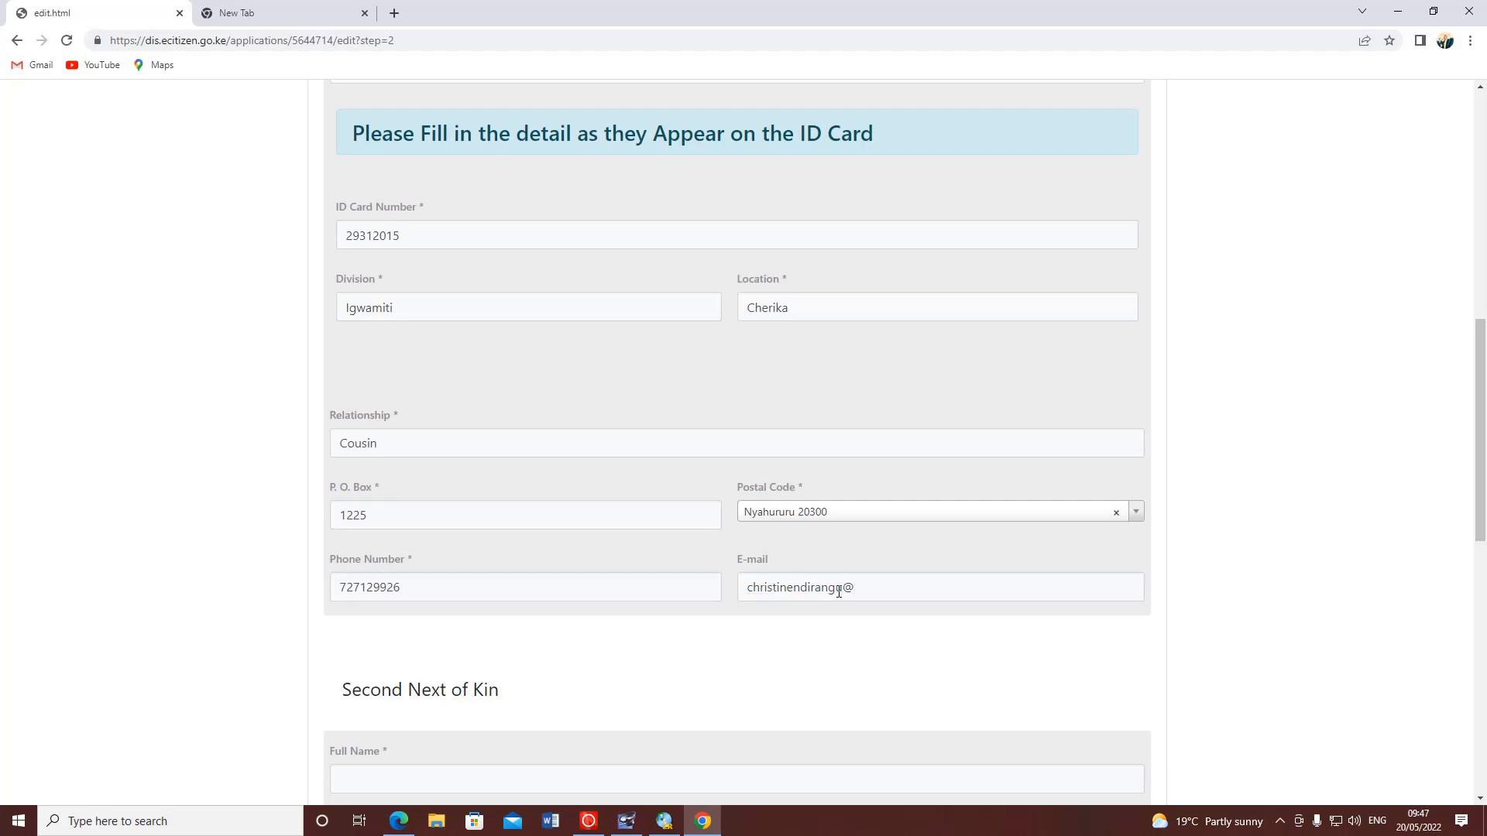
pyautogui.scroll(-4, 744, 547)
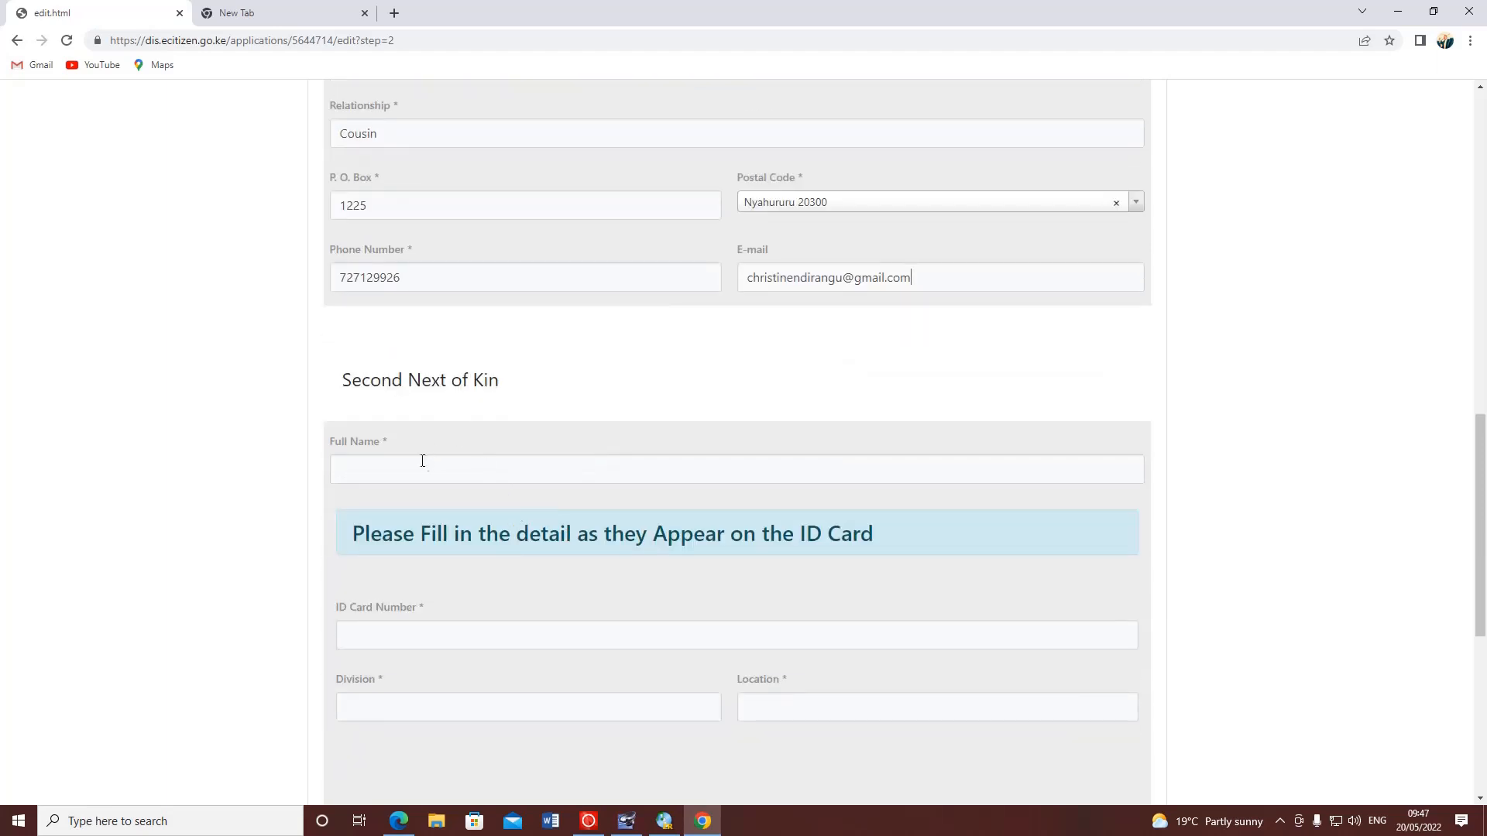
# - Enter the second next of kin's full name and ID card number, fixing the mistyped digits
pyautogui.scroll(-1, 422, 463)
pyautogui.click(428, 559)
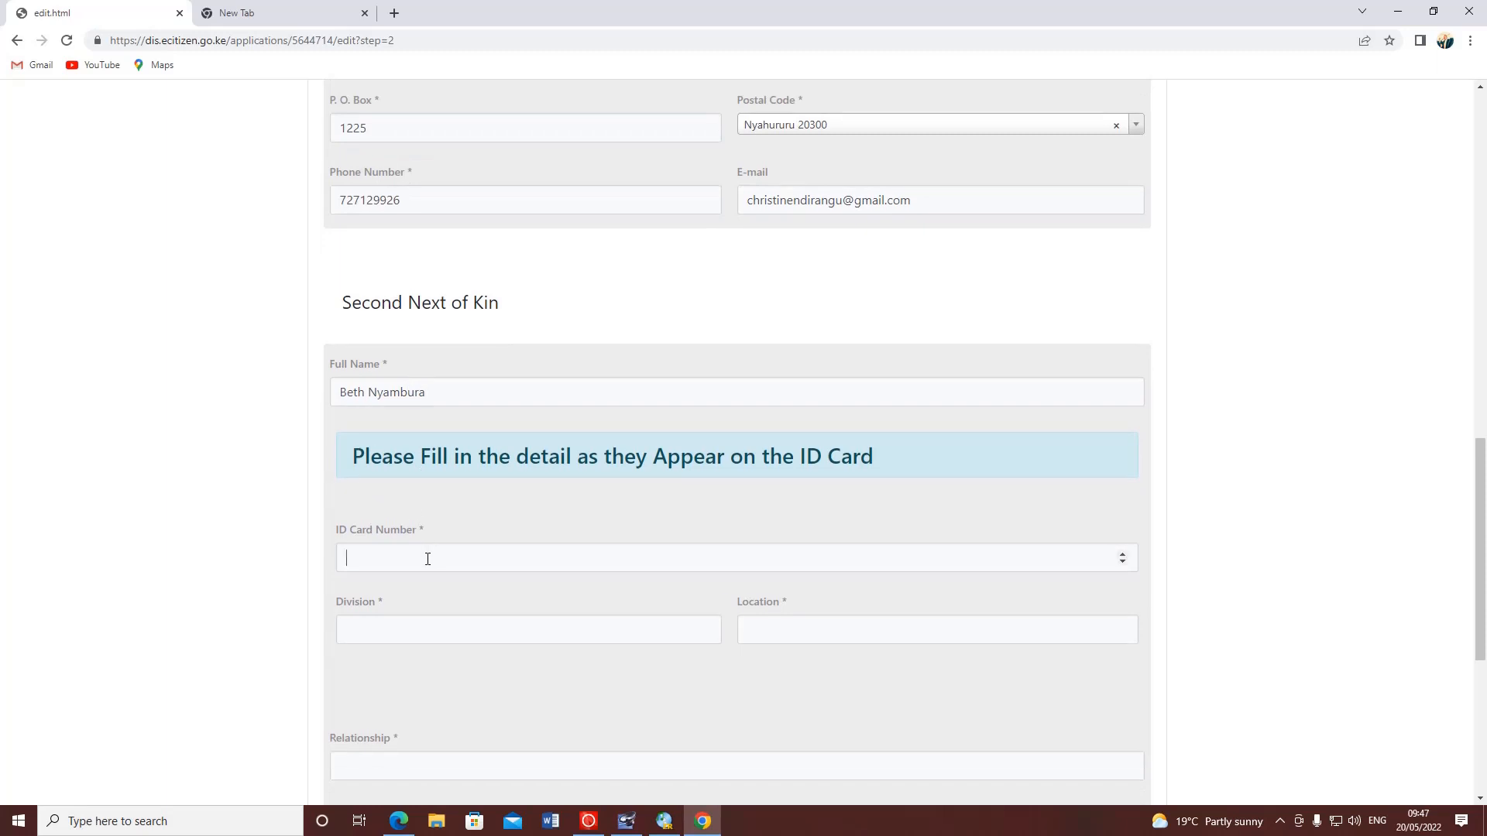
pyautogui.moveTo(398, 556); pyautogui.dragTo(358, 559)
# - Set the second kin's division to Lanet and location to Murunyu
pyautogui.scroll(-1, 570, 519)
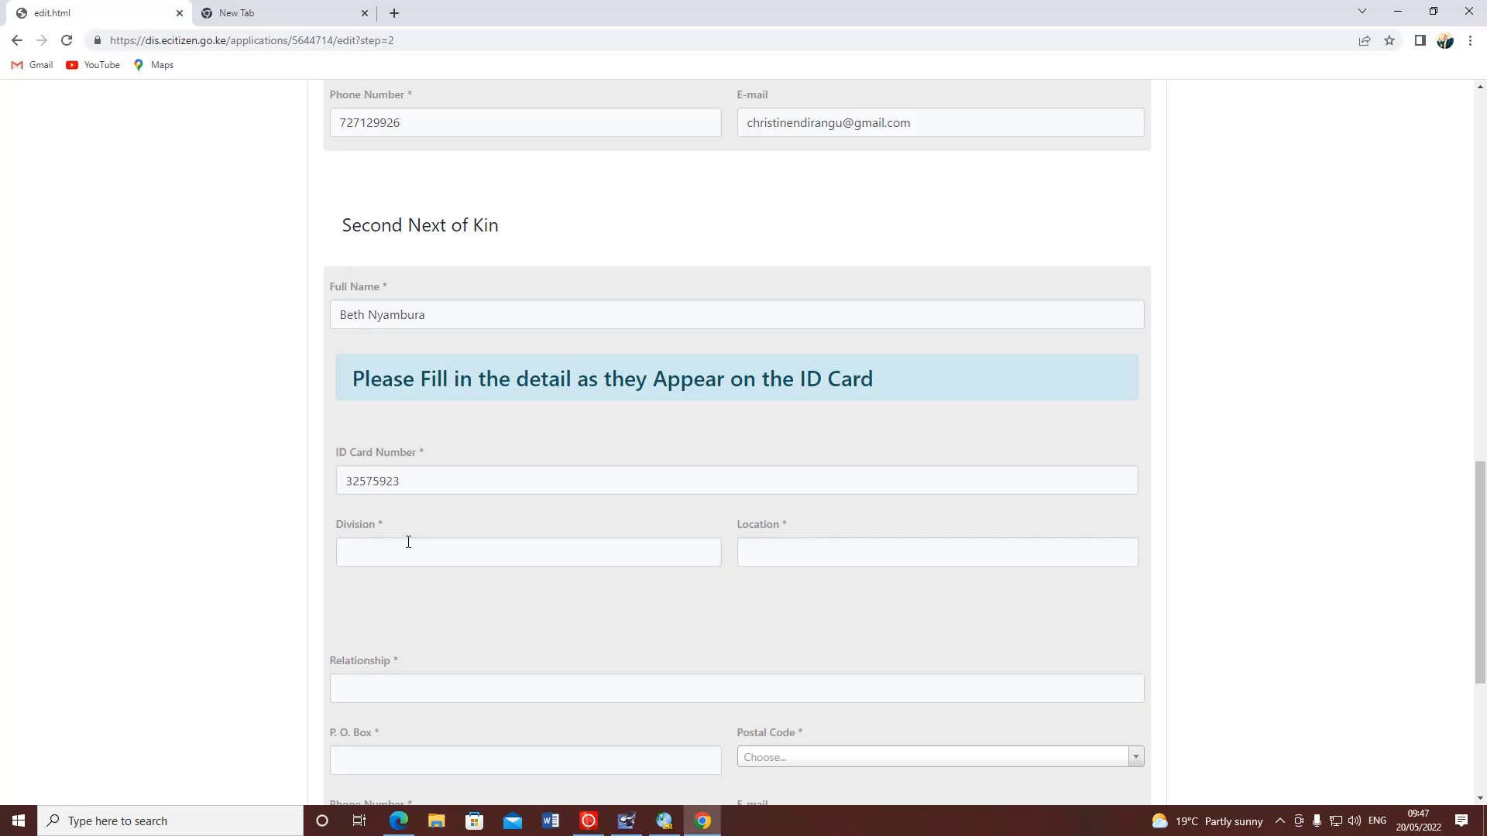
pyautogui.write('Murun')
pyautogui.doubleClick(408, 542)
pyautogui.write('Lanet')
pyautogui.click(773, 552)
pyautogui.write('Murunyu')
# - Set the second kin's relationship to Friend, replacing the mistaken Cousin
pyautogui.scroll(-5, 794, 508)
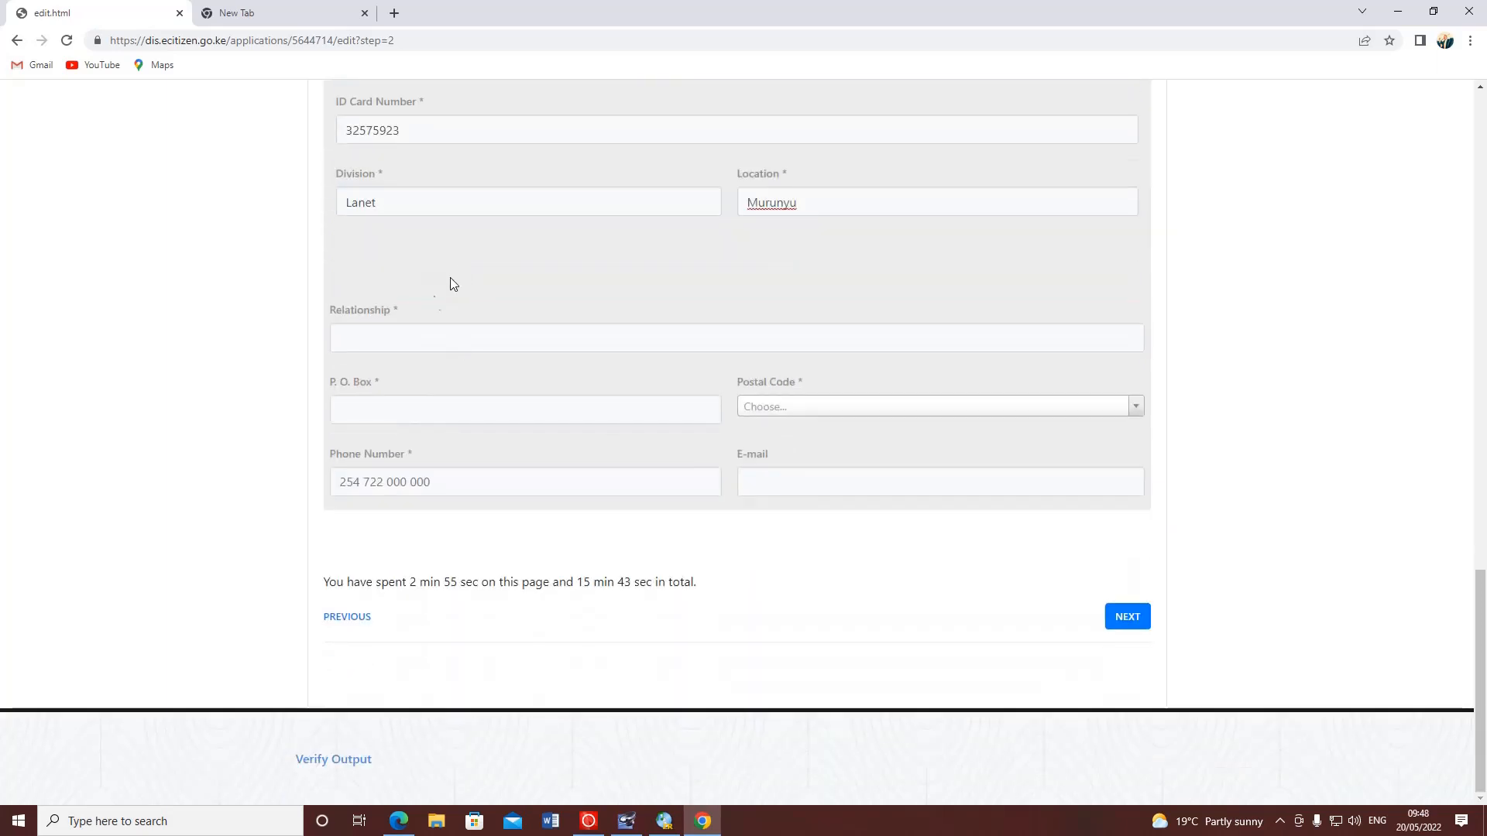
pyautogui.click(364, 347)
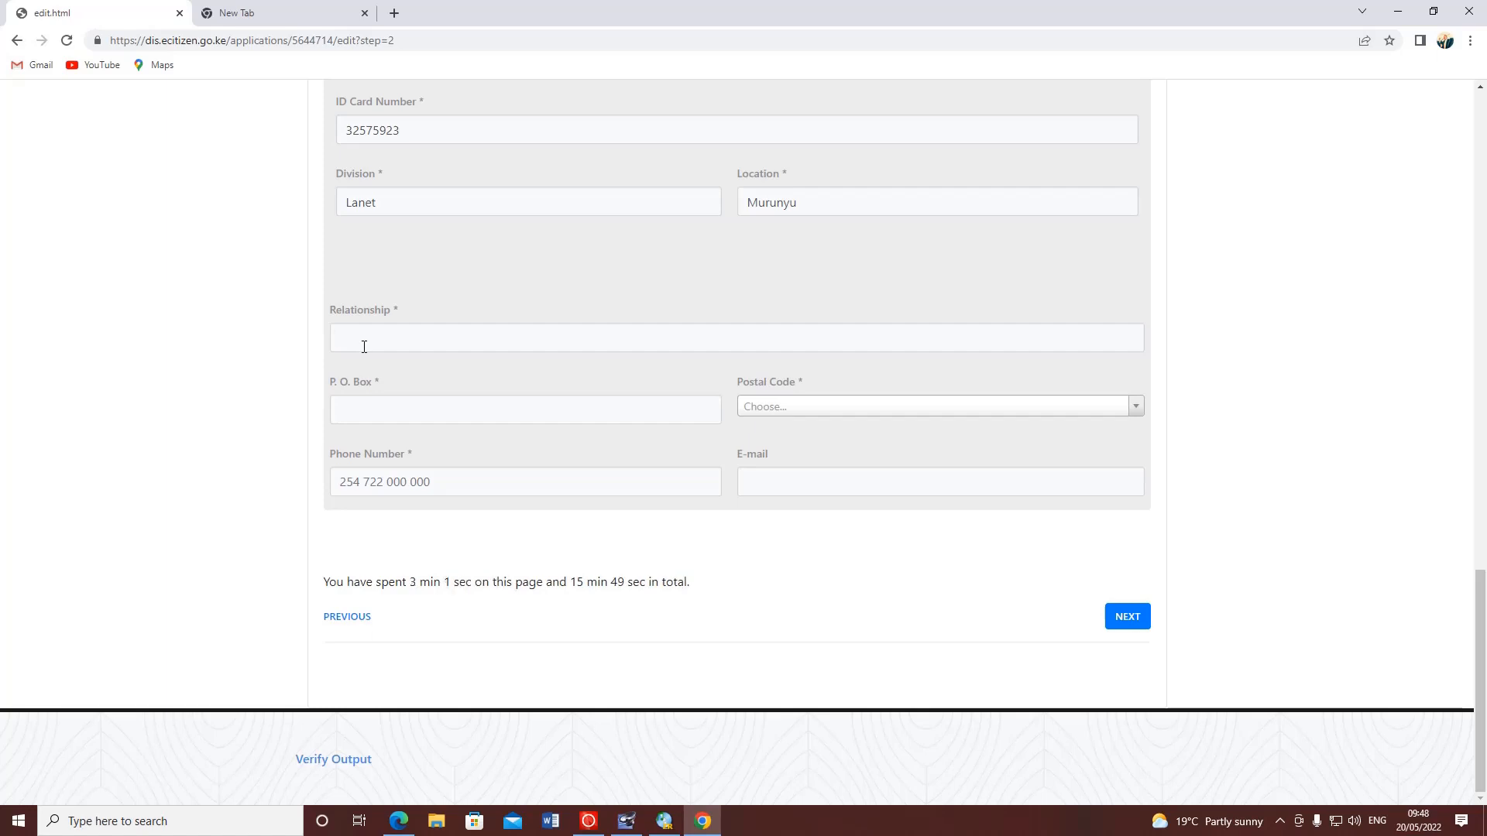
pyautogui.write('Cousin')
pyautogui.doubleClick(404, 340)
pyautogui.write('Frie')
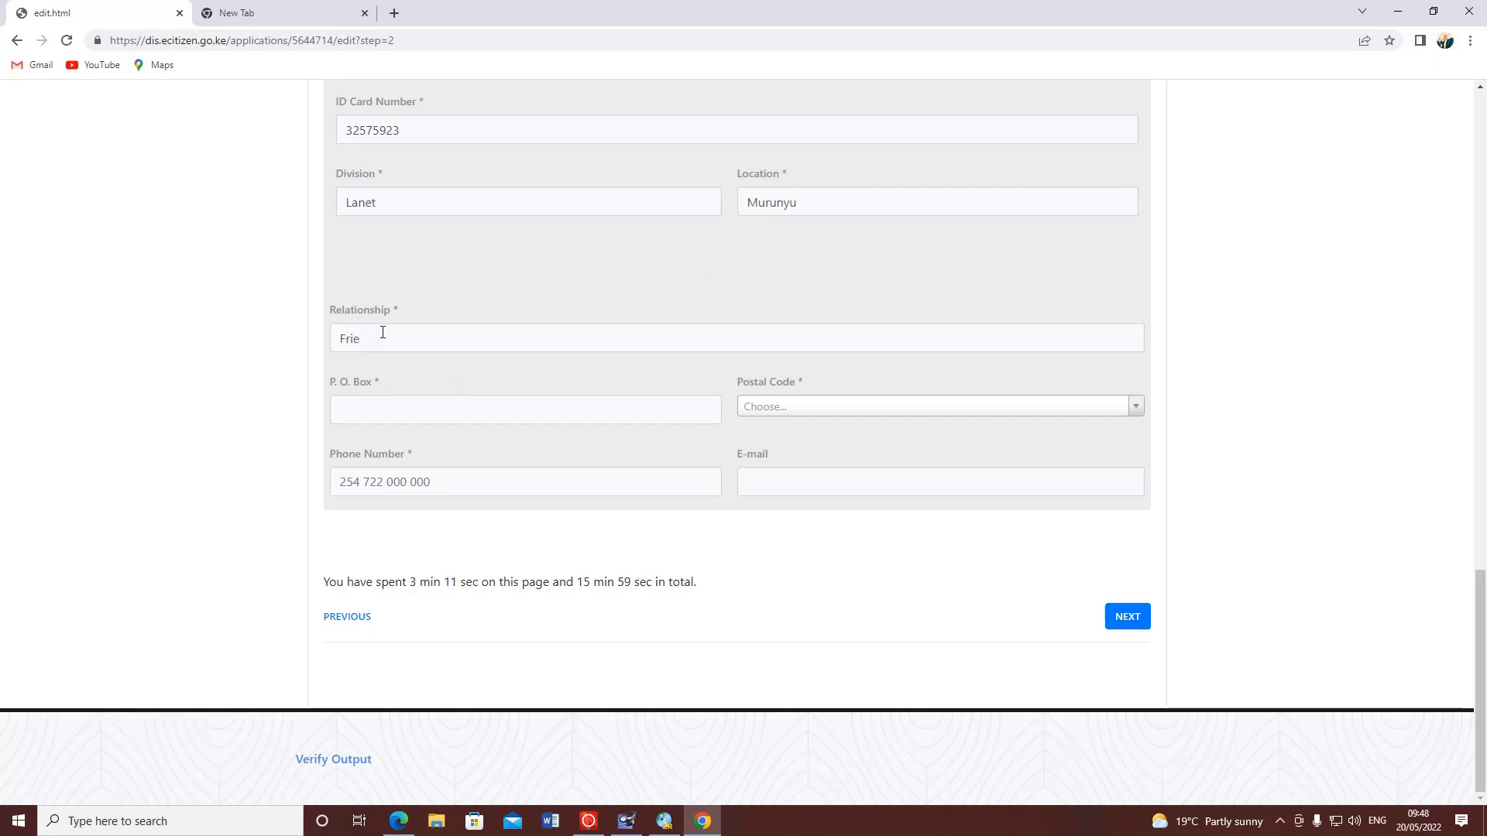
pyautogui.write('nd')
pyautogui.click(371, 408)
# - Enter the second kin's P.O. Box and choose postal code Nakuru 20100
pyautogui.write('1225')
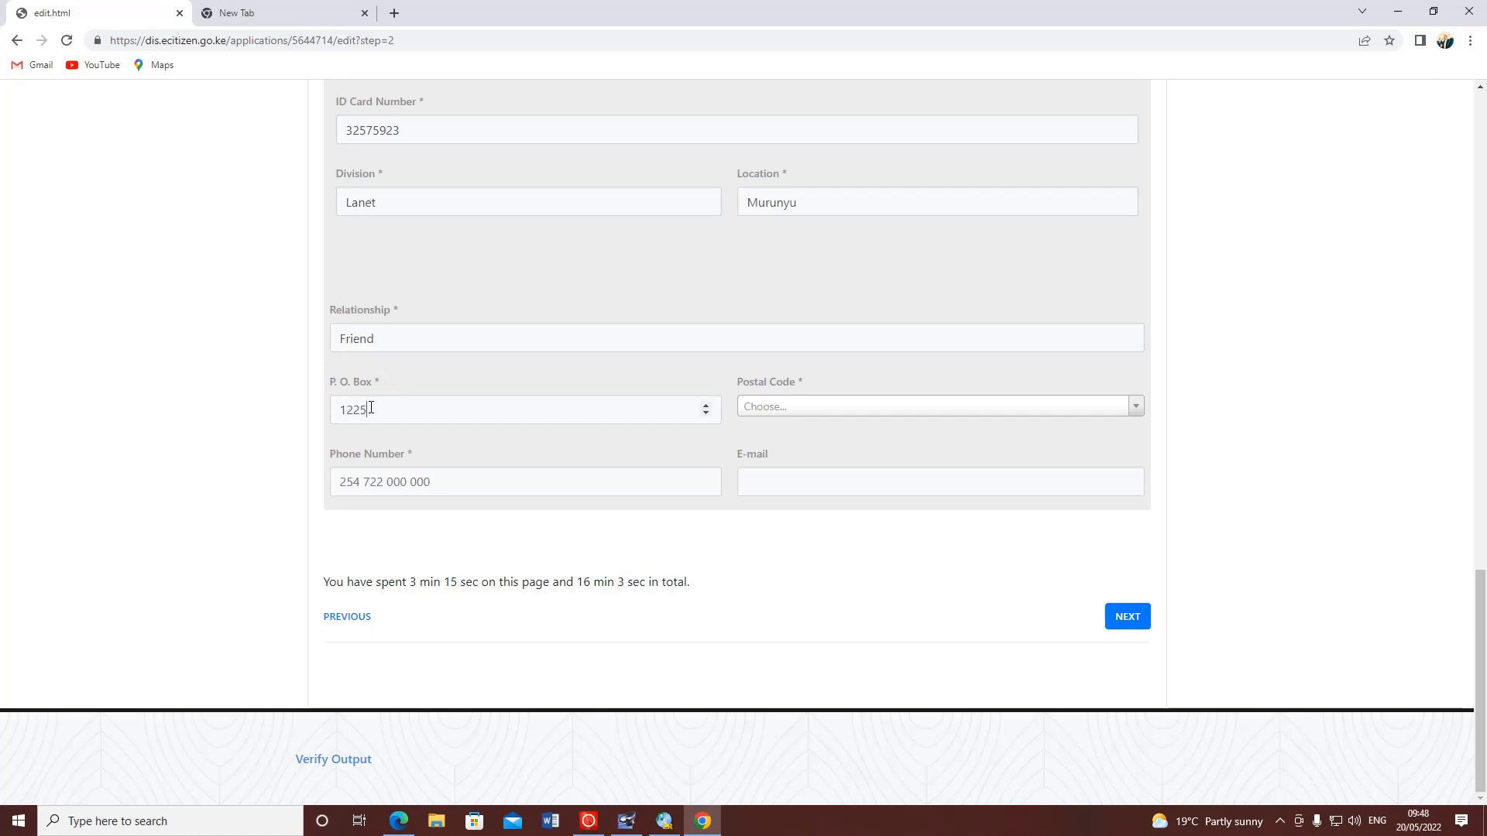
pyautogui.click(812, 411)
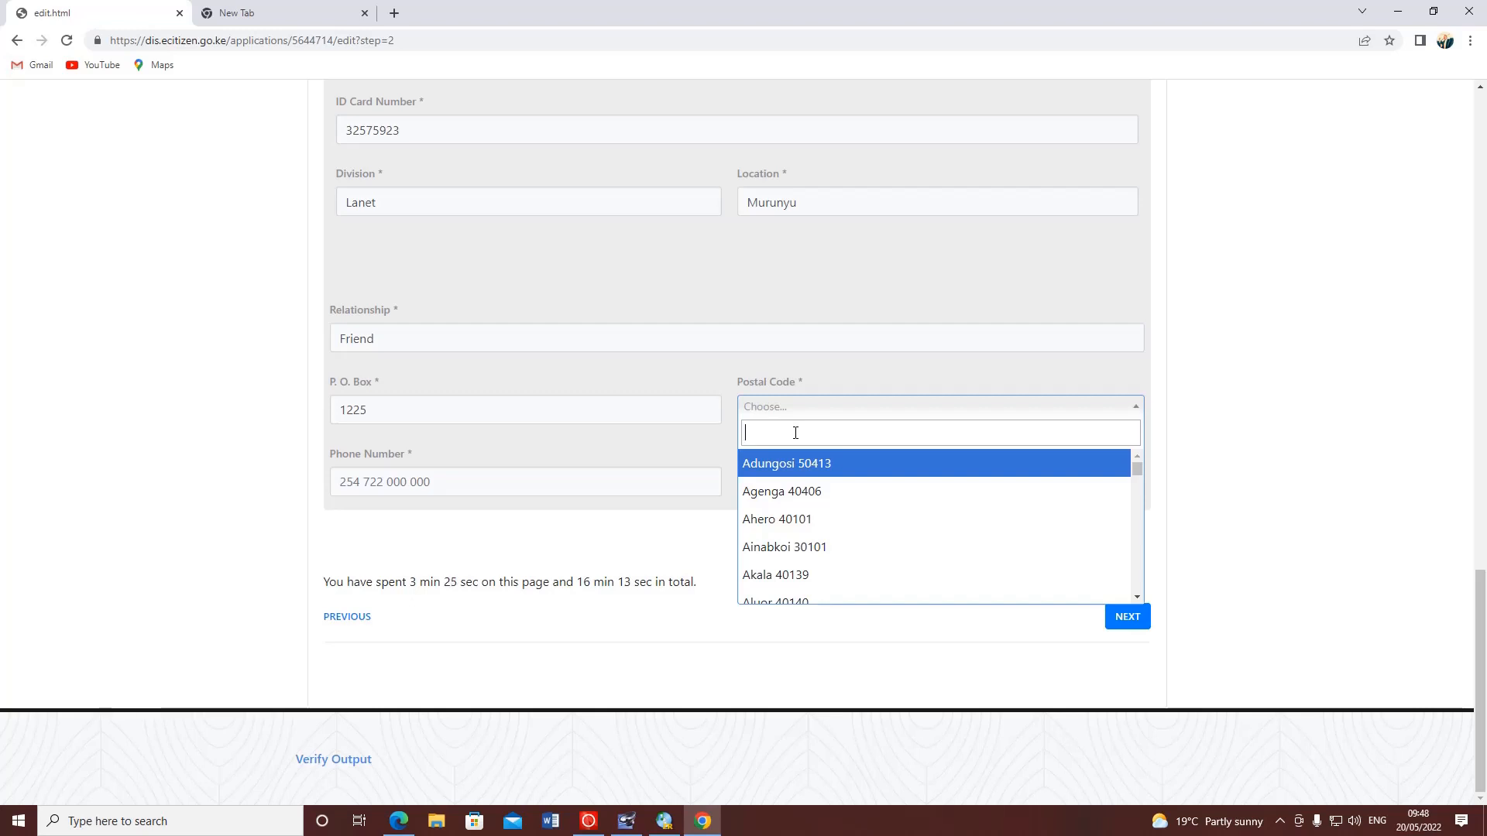
pyautogui.write('nakuru')
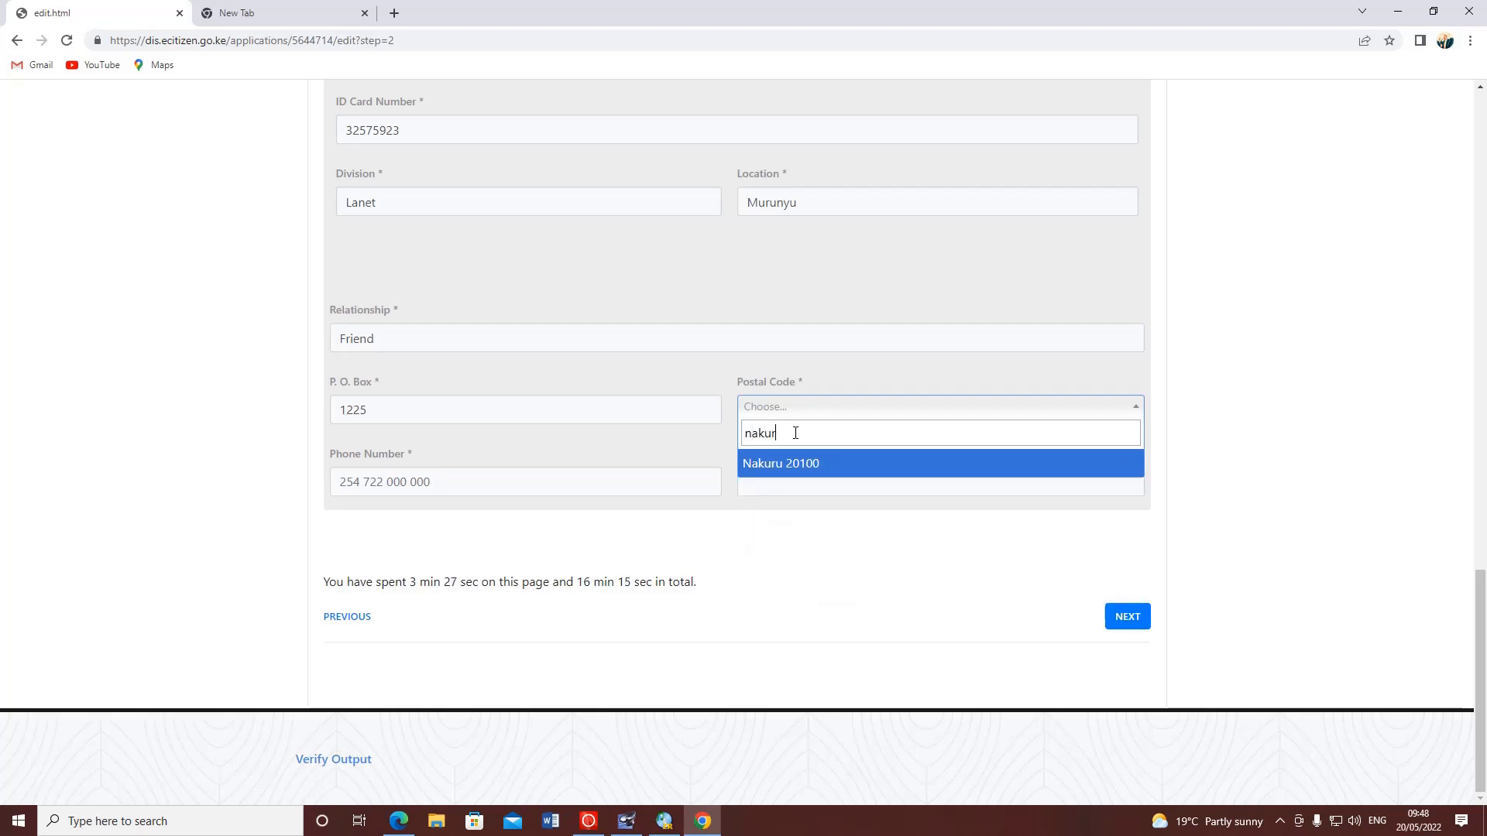
pyautogui.click(779, 464)
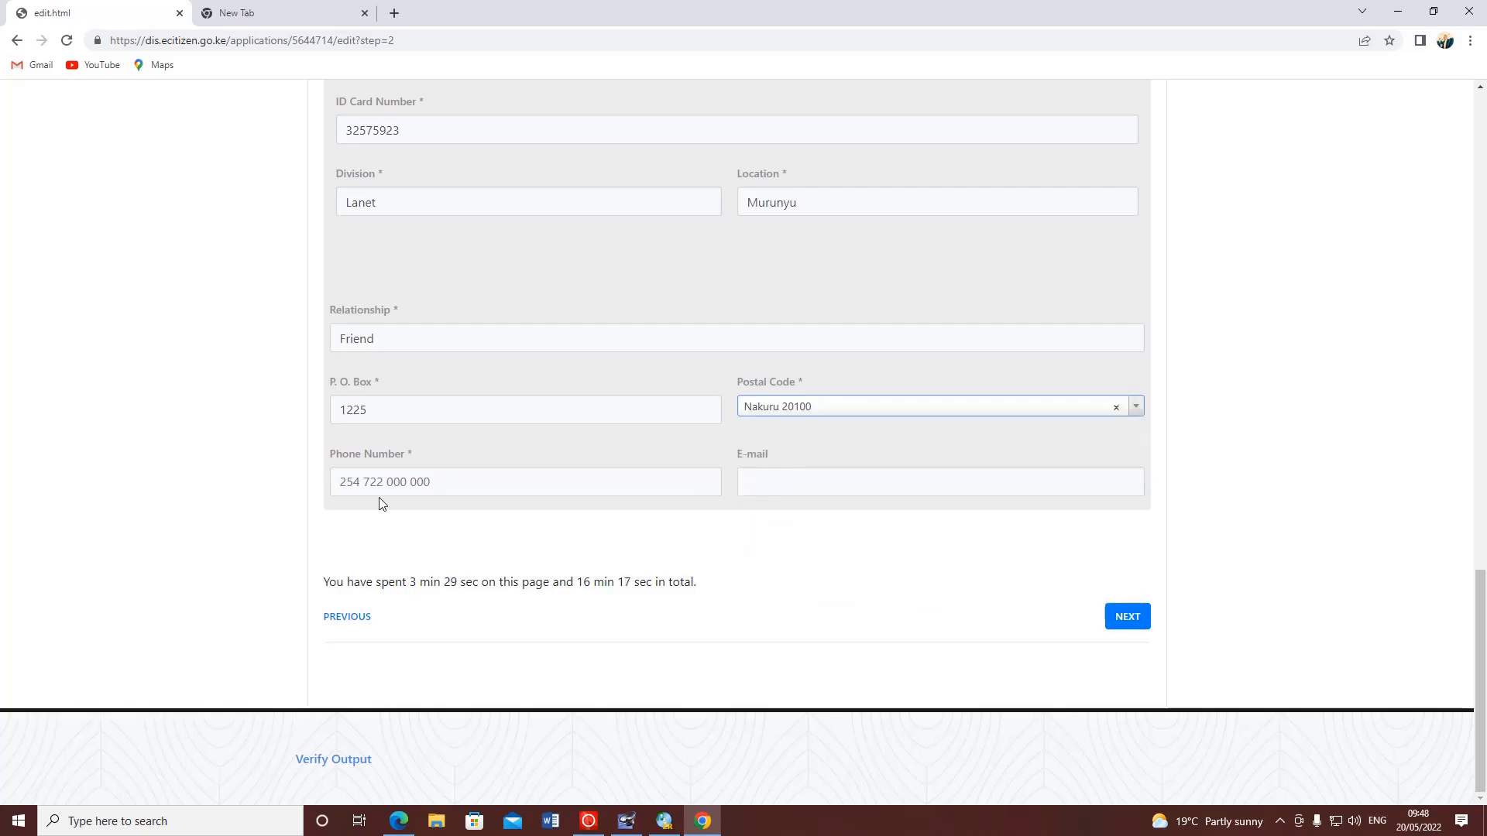
# - Enter the second kin's phone number and Gmail address, then try NEXT
pyautogui.click(387, 486)
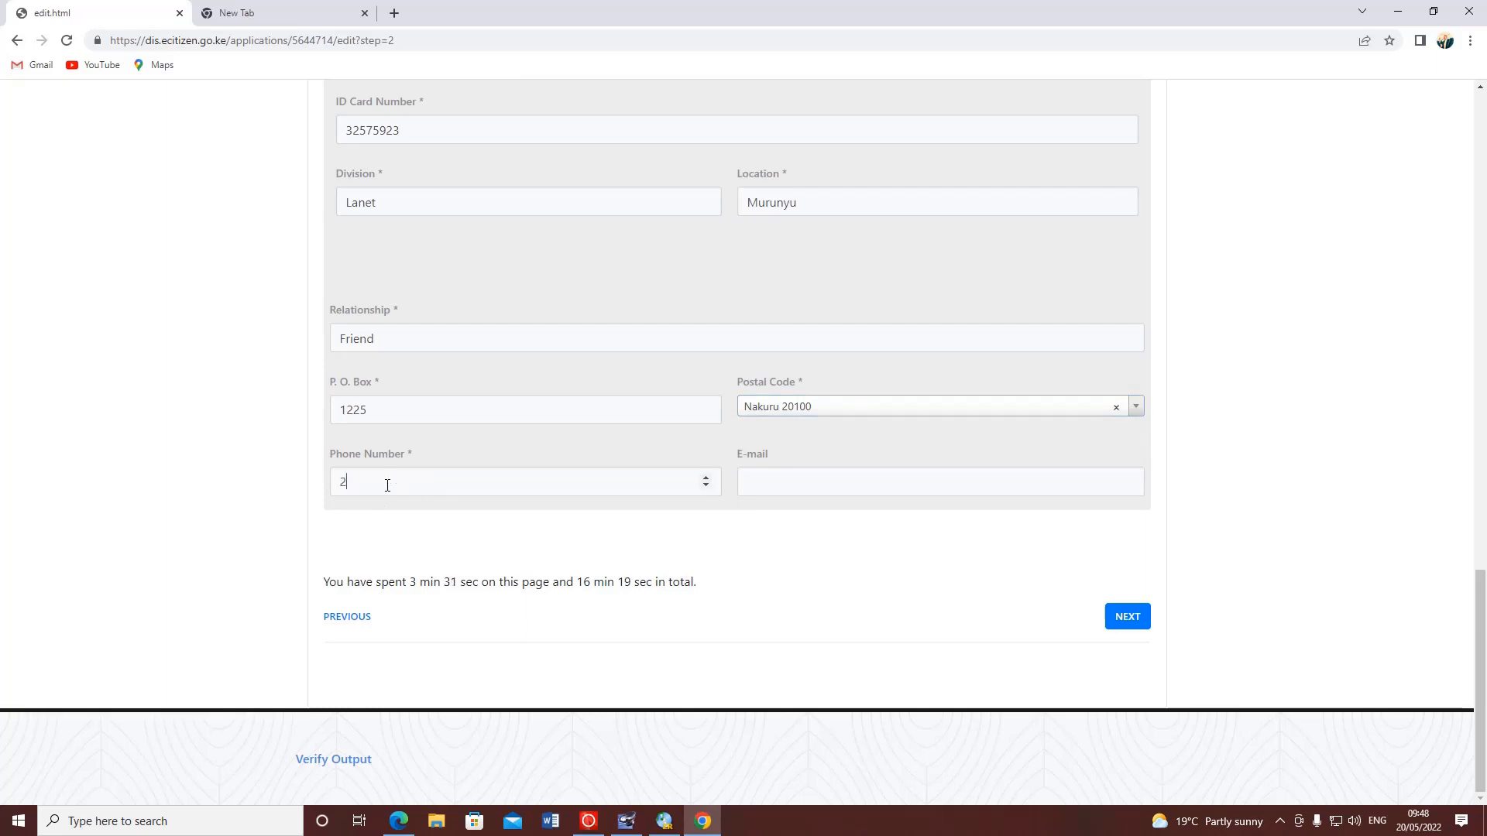
pyautogui.click(796, 486)
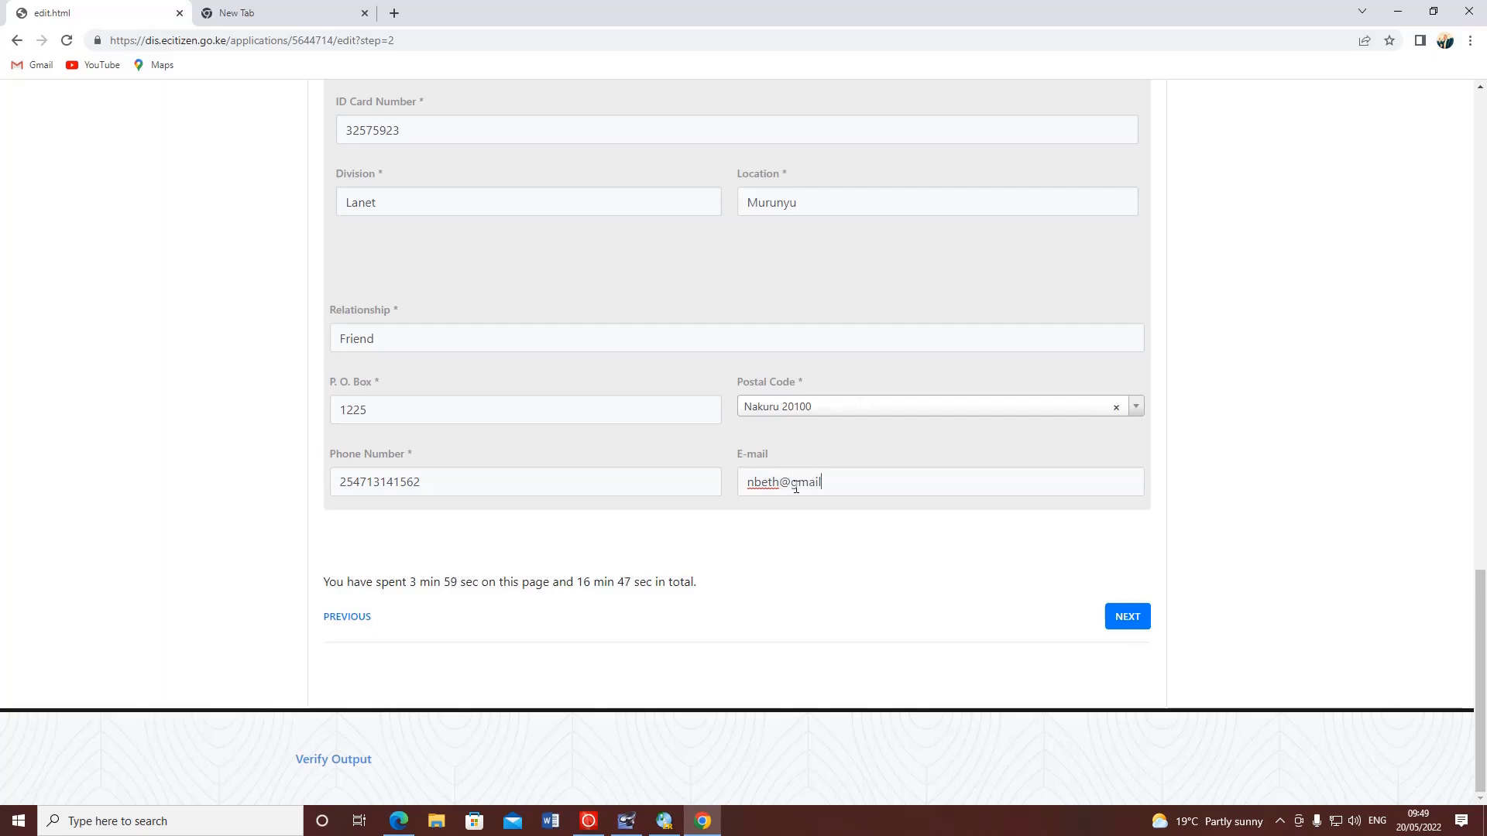
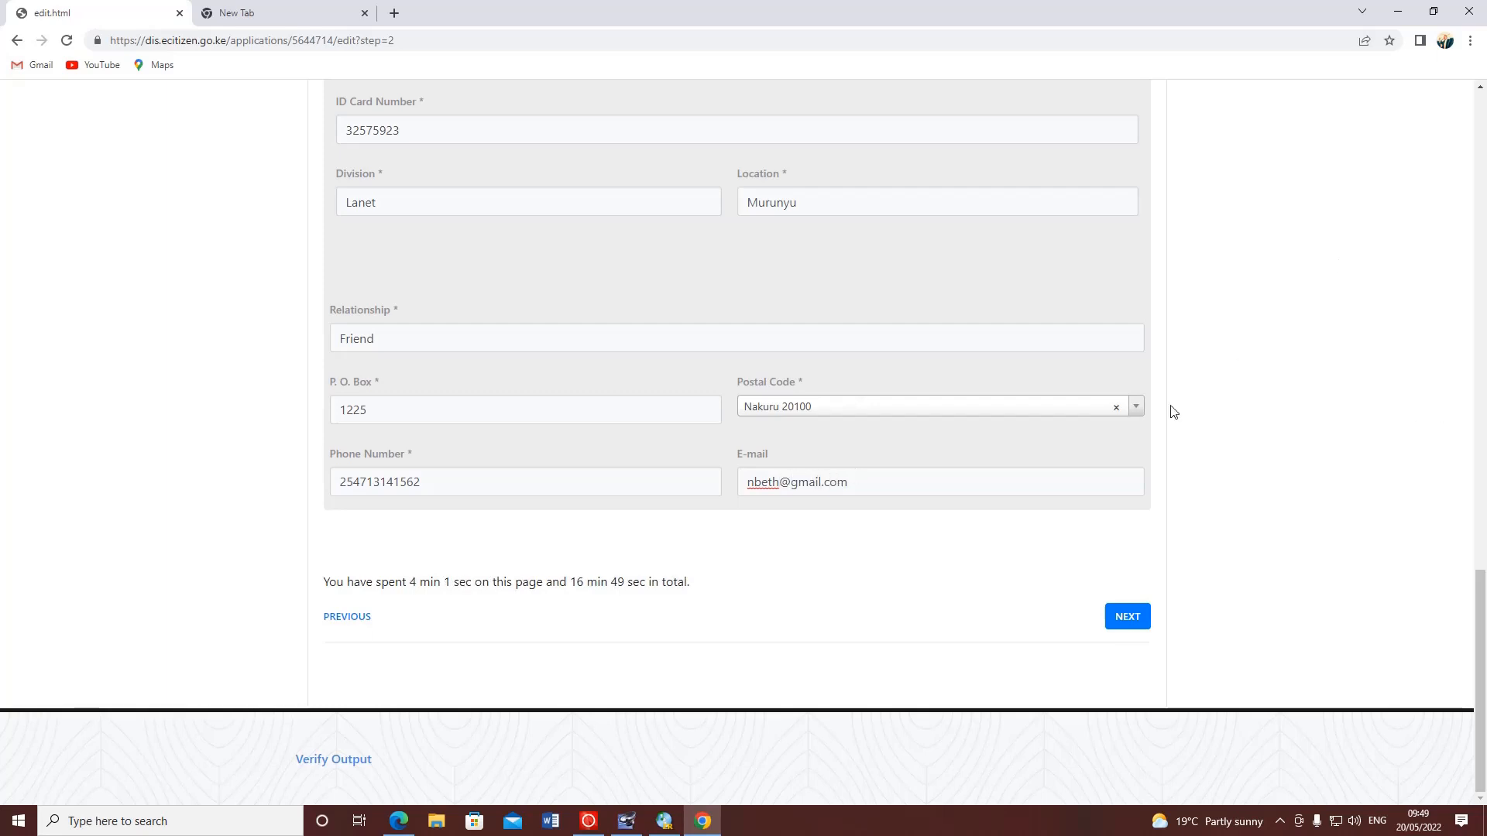
pyautogui.click(1128, 619)
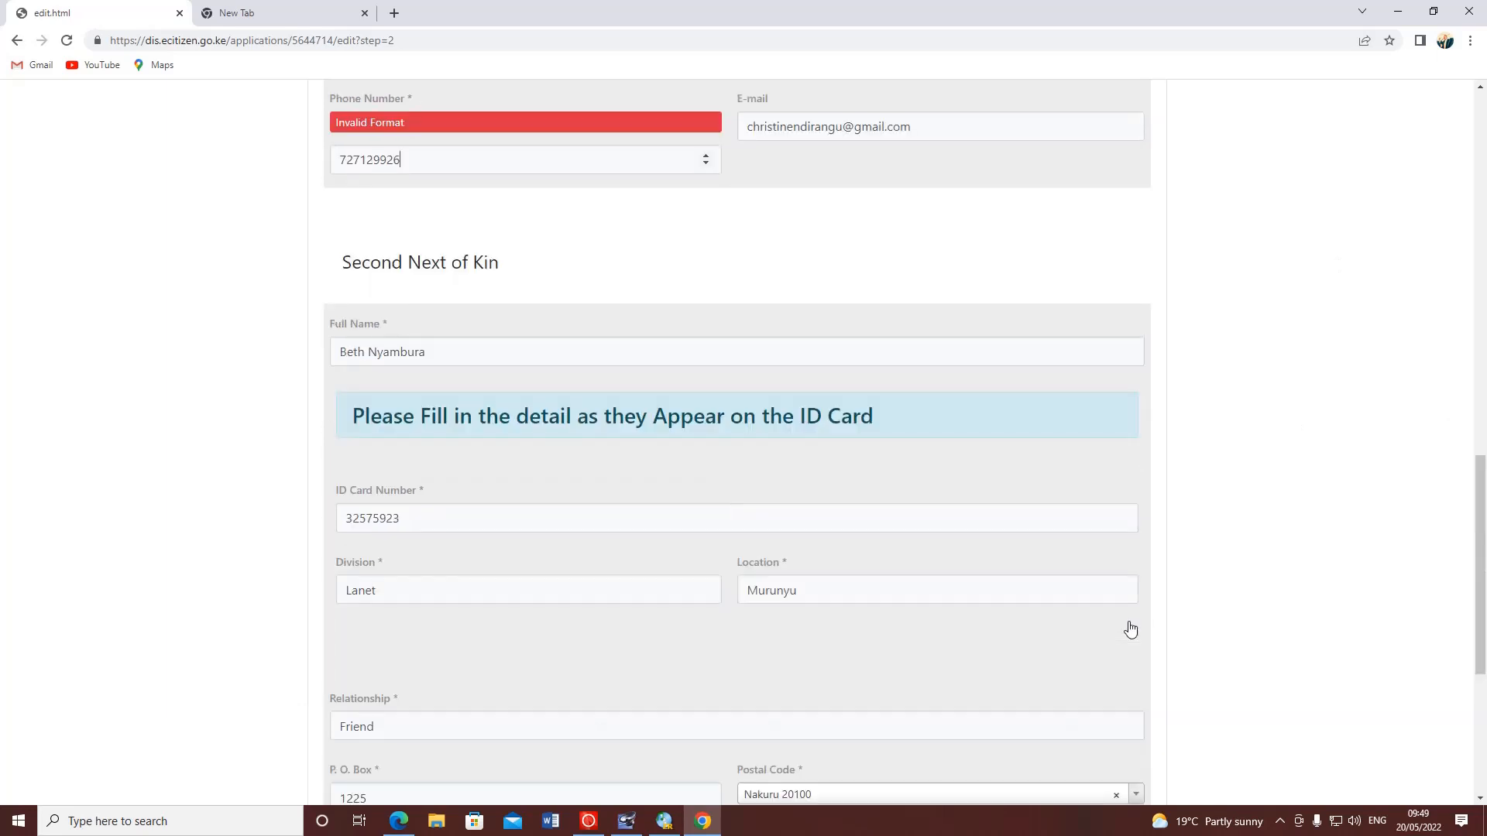
# - Prefix the first kin's phone number with 254 and continue to Particulars of Children
pyautogui.scroll(2, 468, 179)
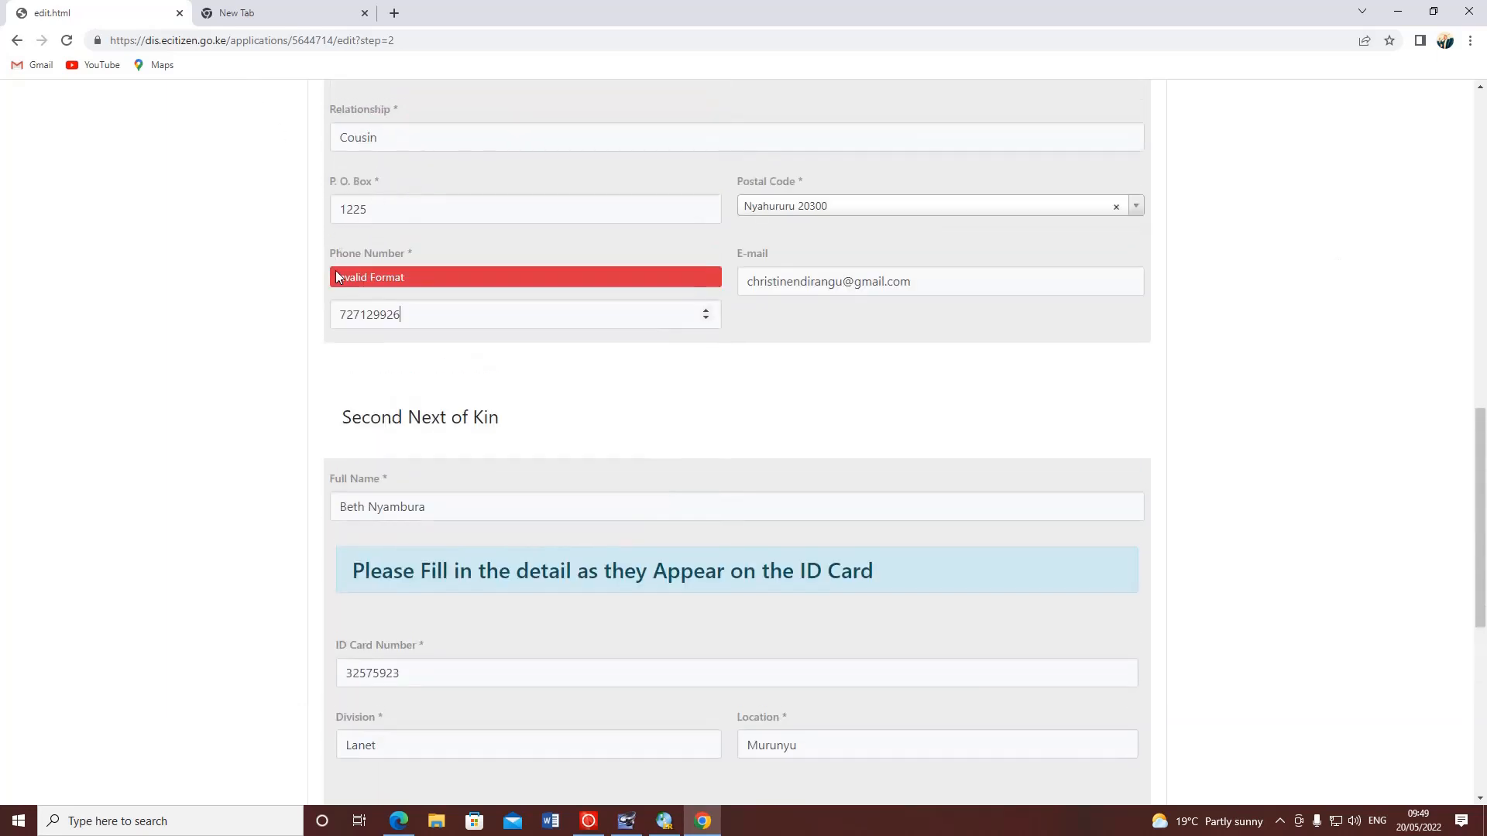
pyautogui.click(342, 309)
pyautogui.write('254')
pyautogui.click(89, 236)
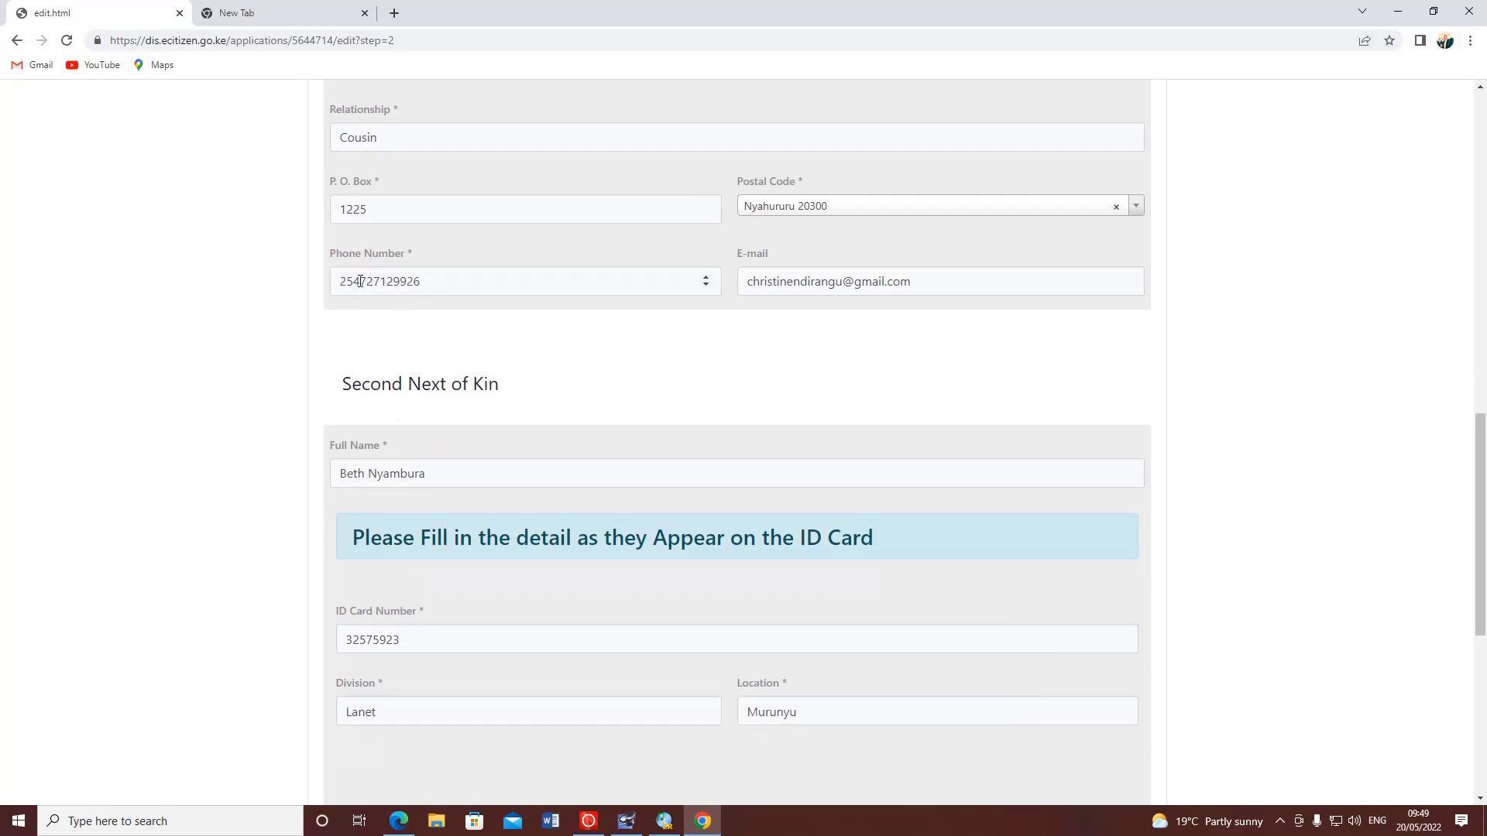
pyautogui.moveTo(360, 281); pyautogui.dragTo(339, 281)
pyautogui.click(470, 280)
pyautogui.scroll(9, 583, 288)
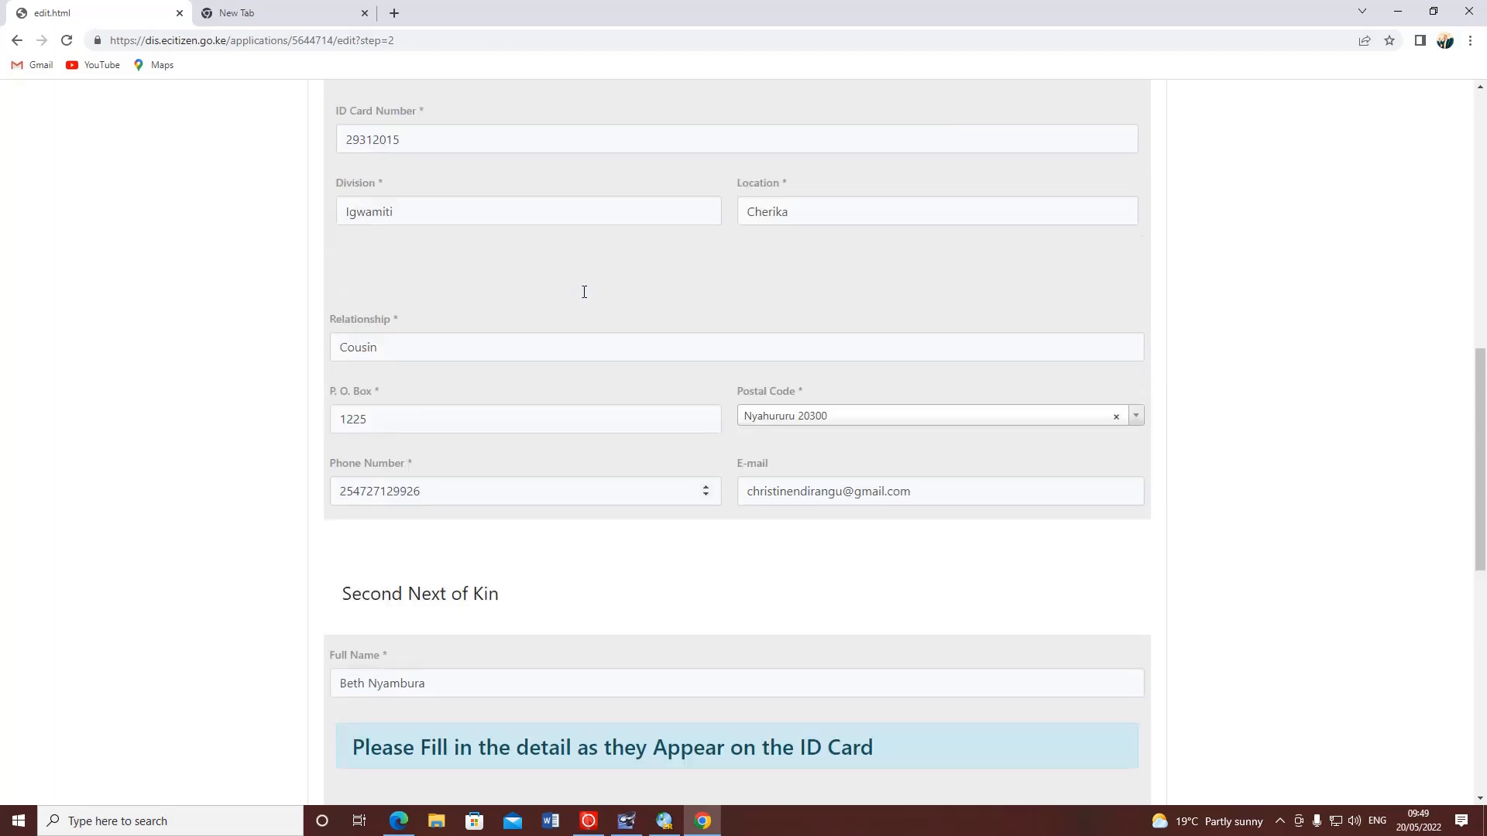
pyautogui.scroll(-15, 730, 240)
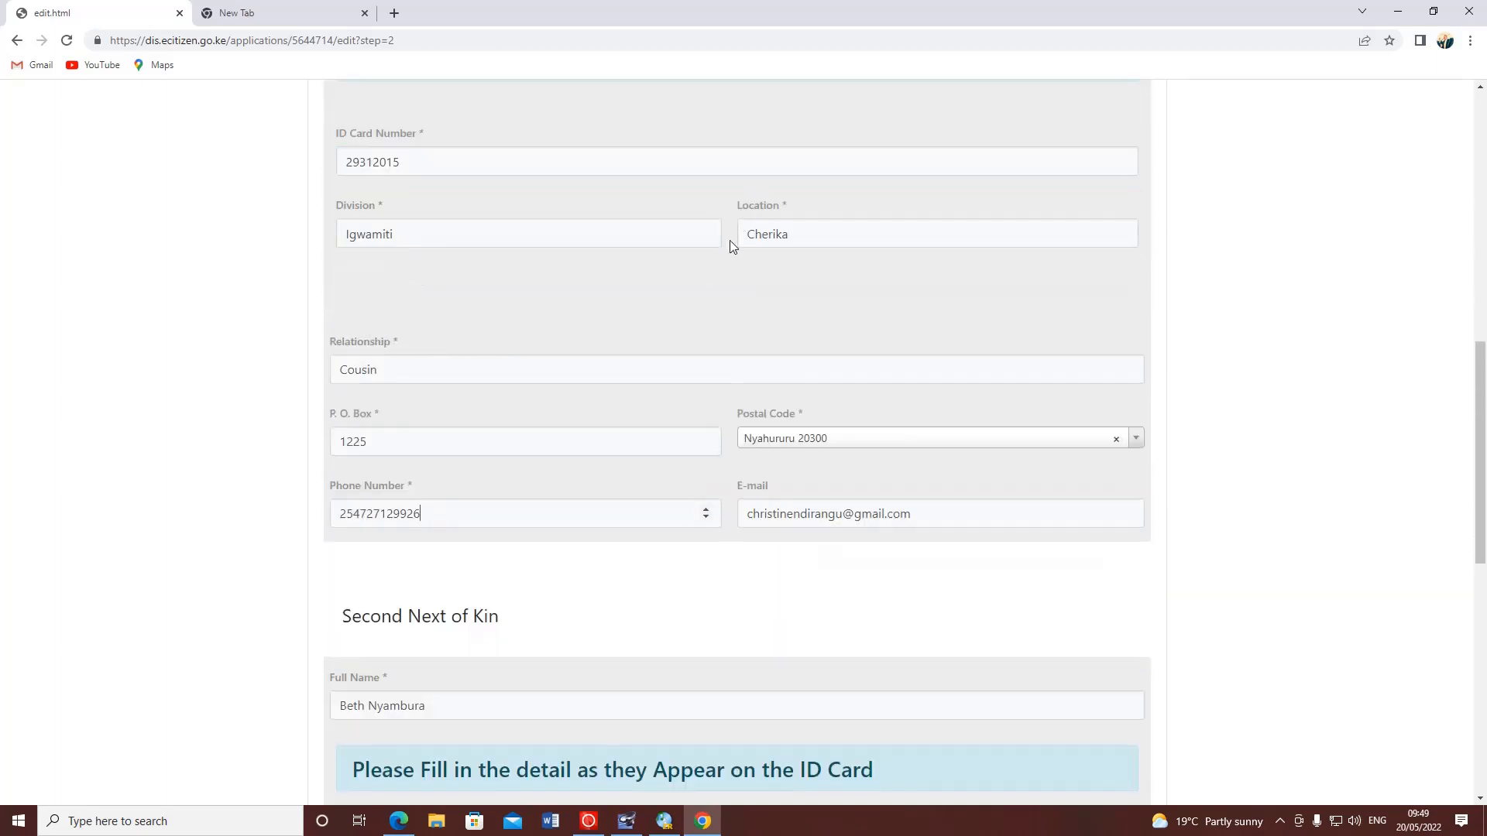
pyautogui.scroll(2, 607, 315)
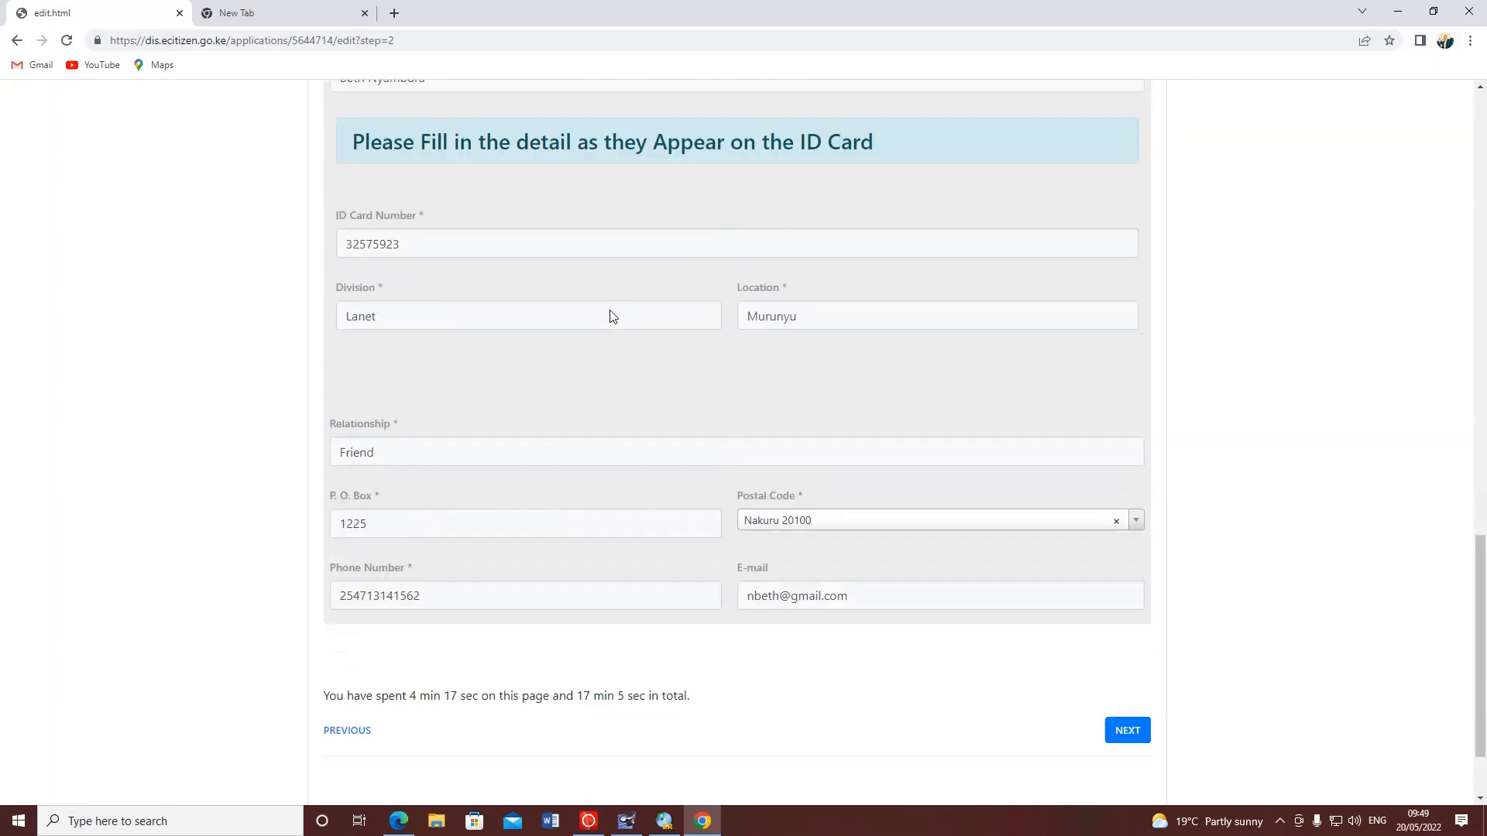
pyautogui.scroll(-1, 787, 415)
pyautogui.scroll(2, 1115, 582)
pyautogui.scroll(-3, 1115, 589)
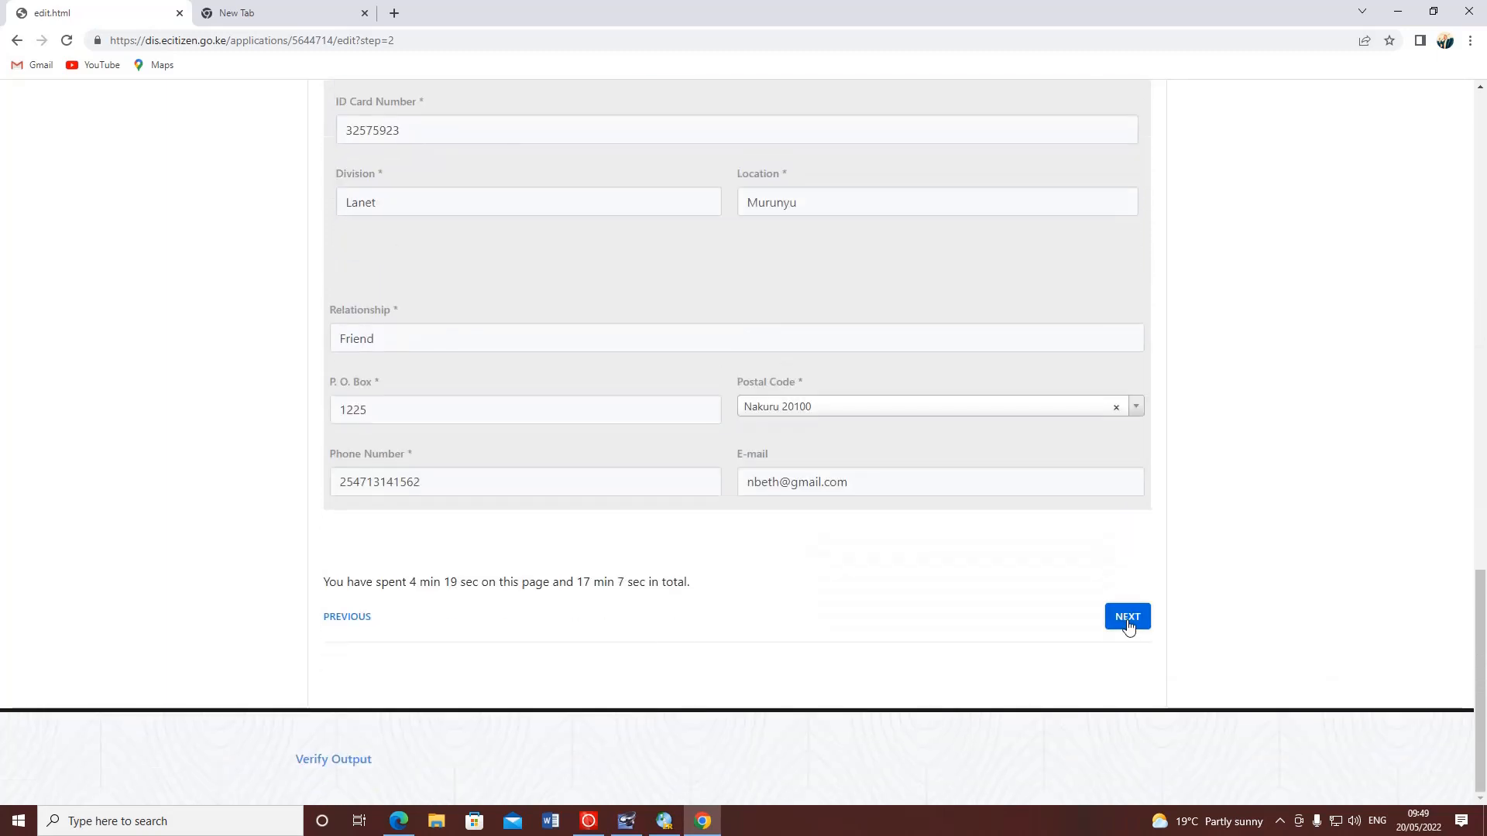
pyautogui.click(1127, 615)
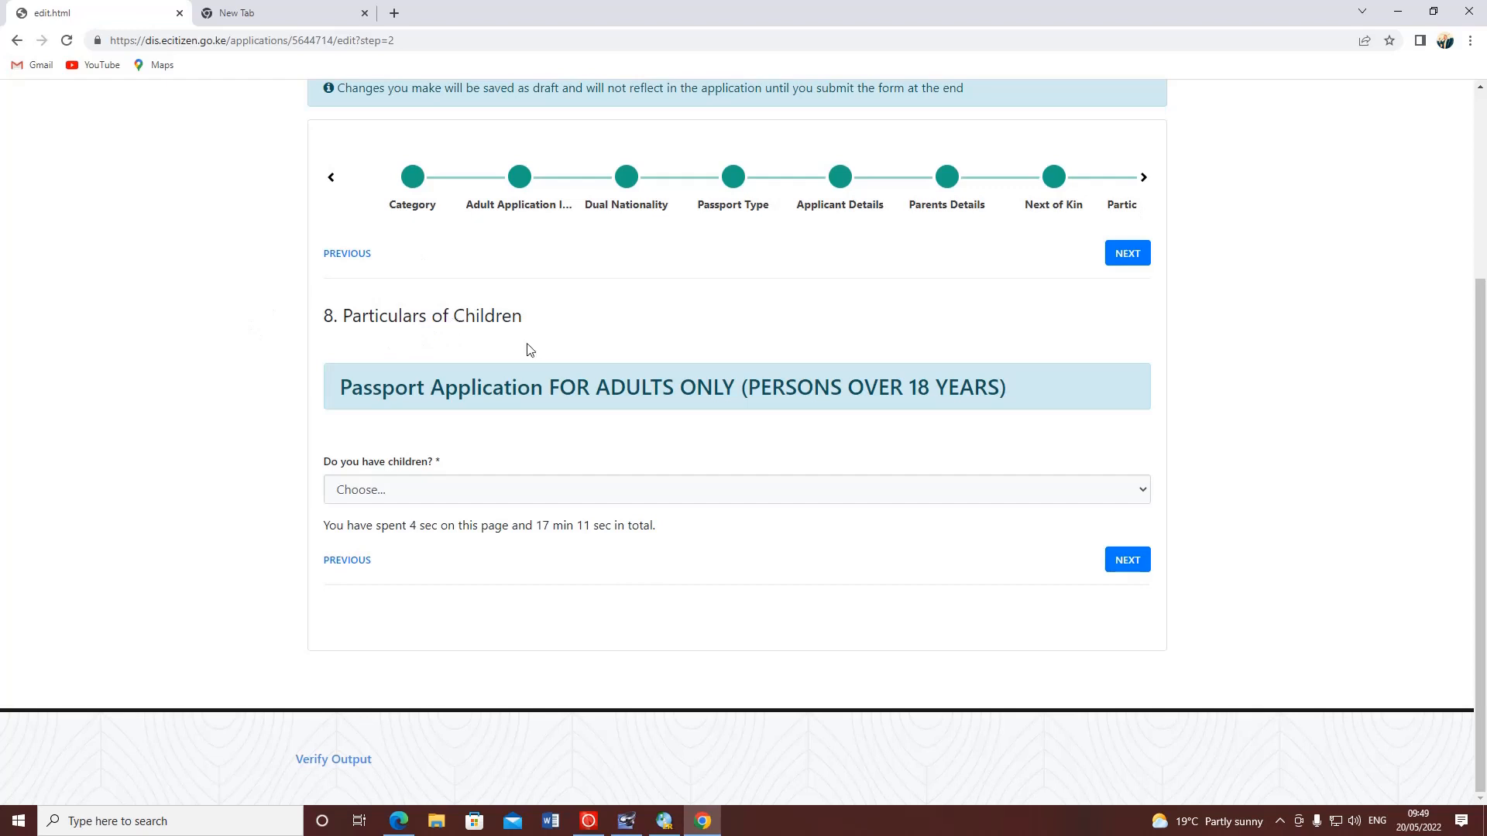
# - Answer Yes to having children and mark the first child row as Legitimate Child
pyautogui.click(380, 490)
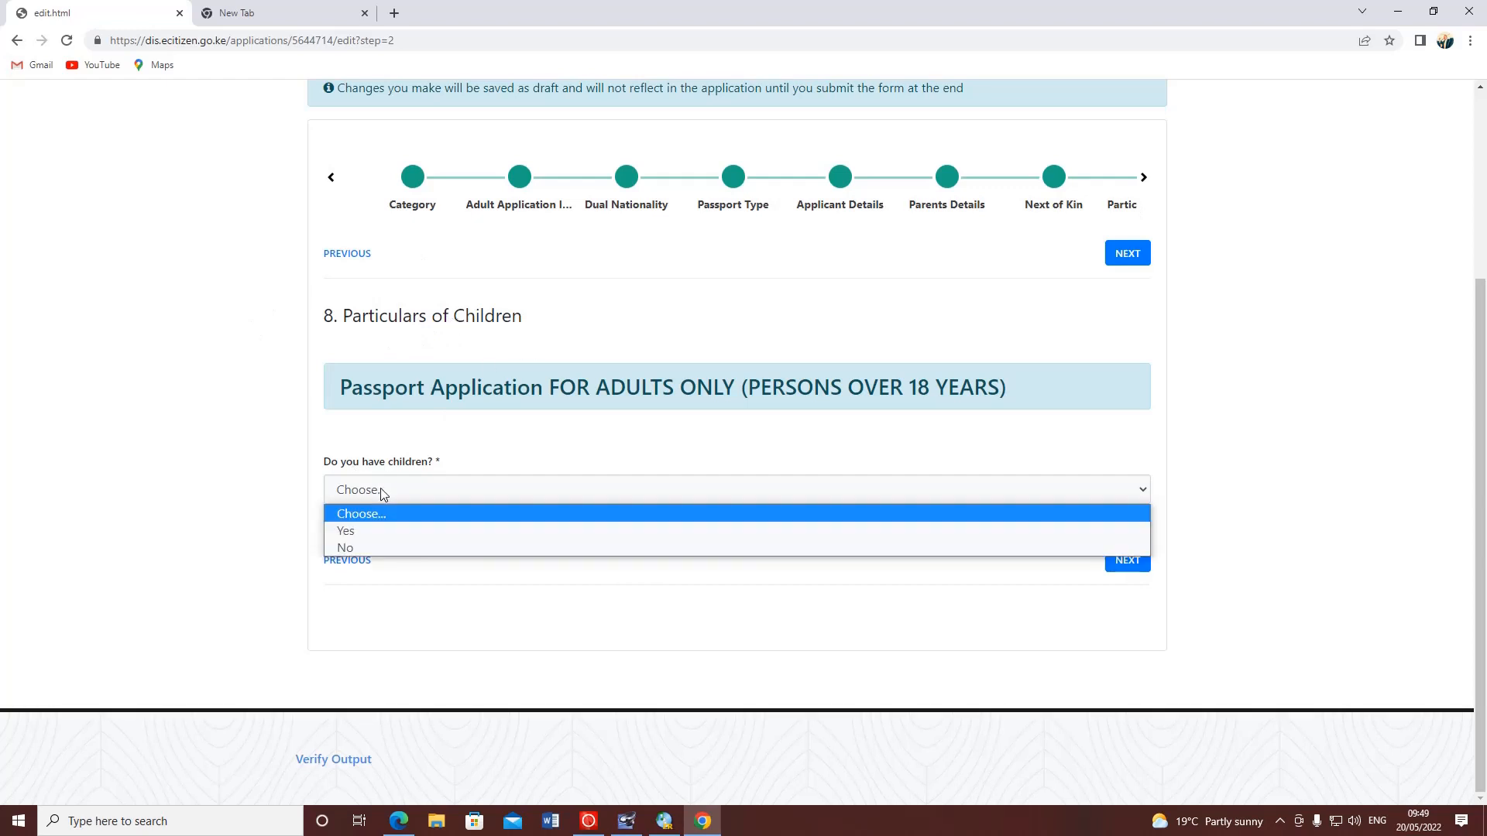
pyautogui.click(363, 537)
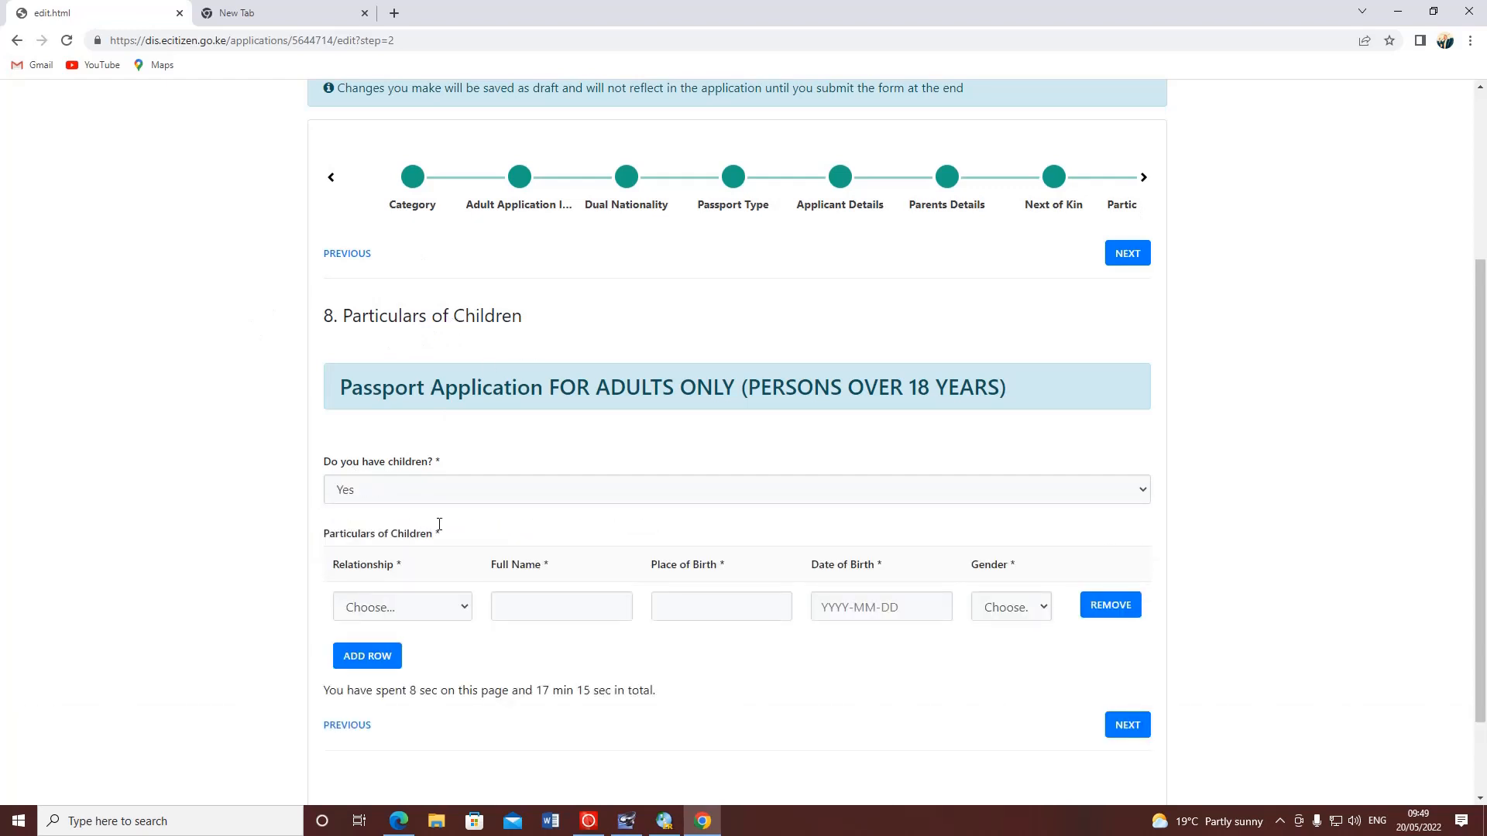
pyautogui.scroll(-1, 418, 503)
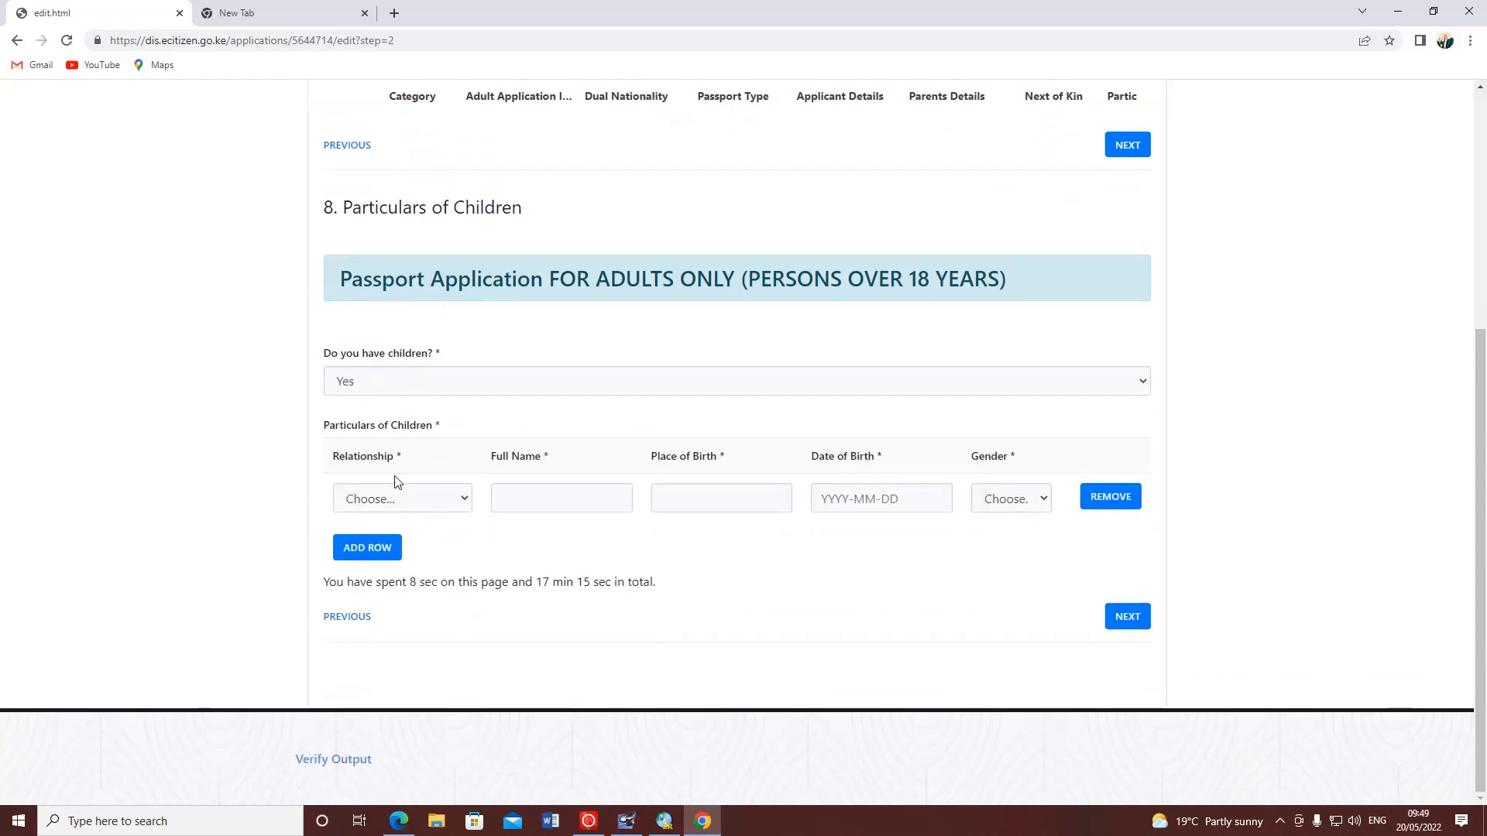
pyautogui.click(454, 505)
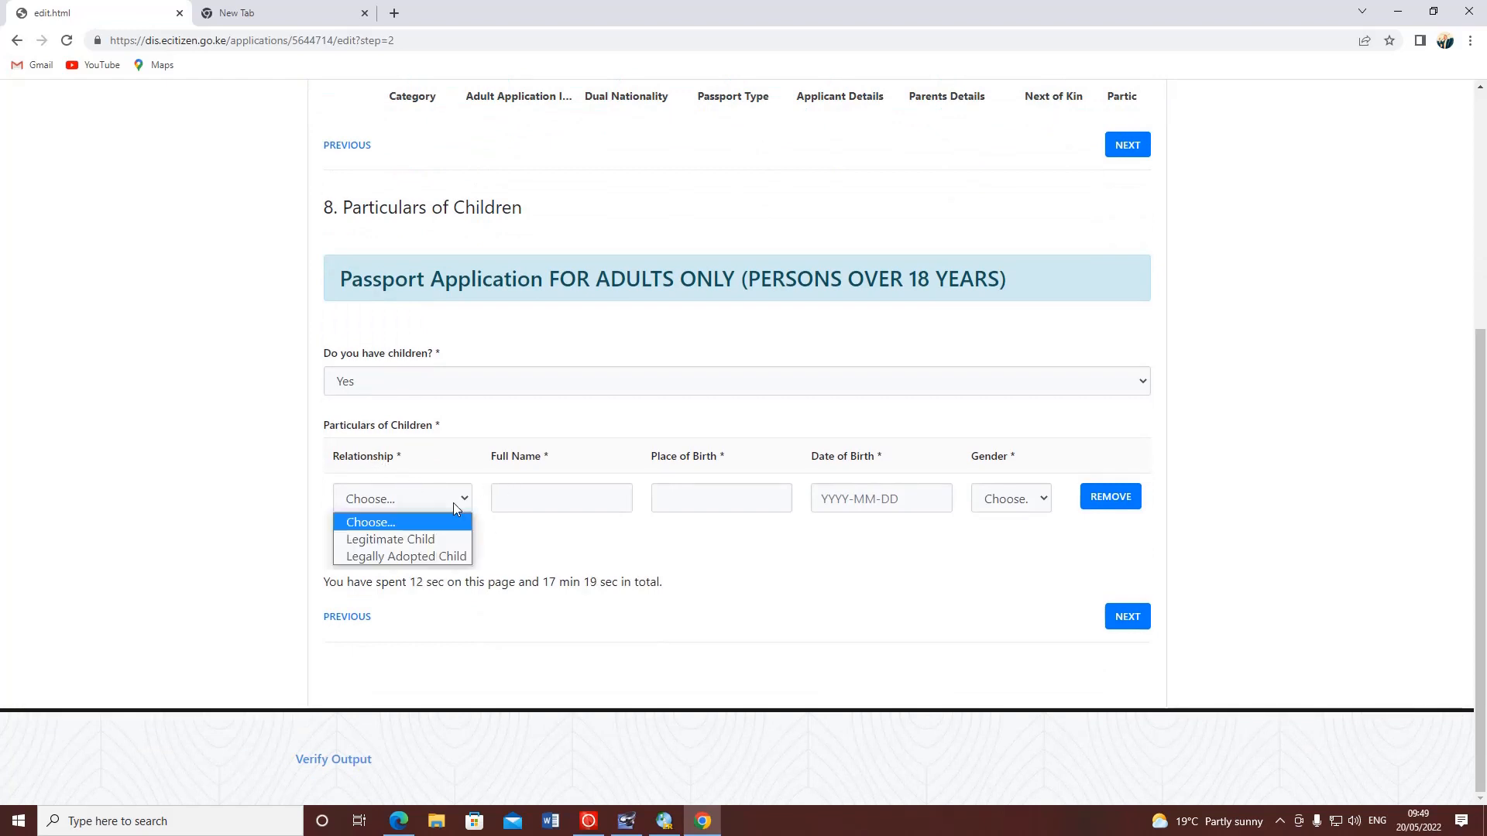
pyautogui.click(419, 541)
pyautogui.click(515, 499)
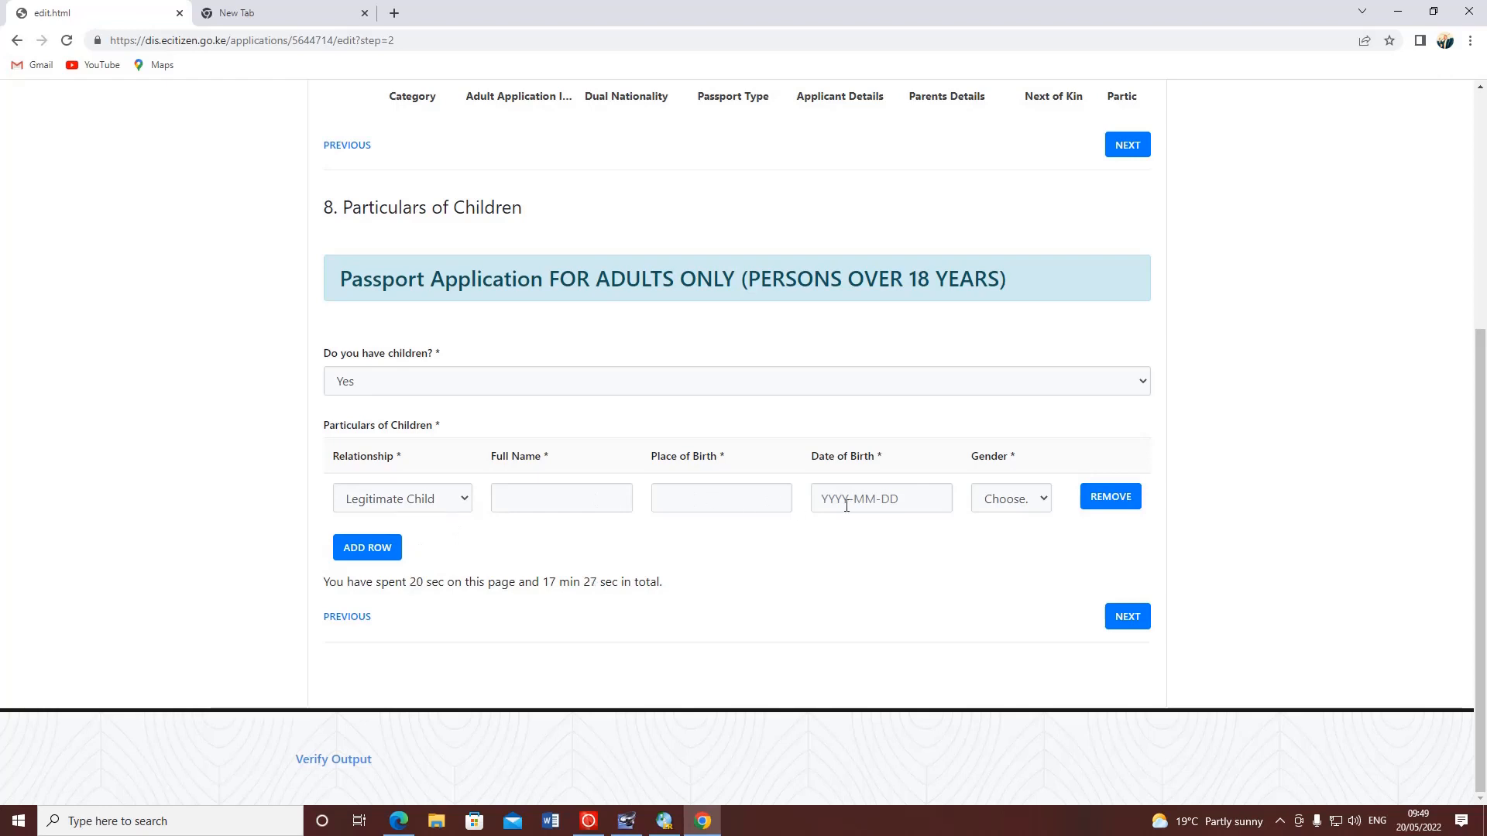
pyautogui.click(1039, 503)
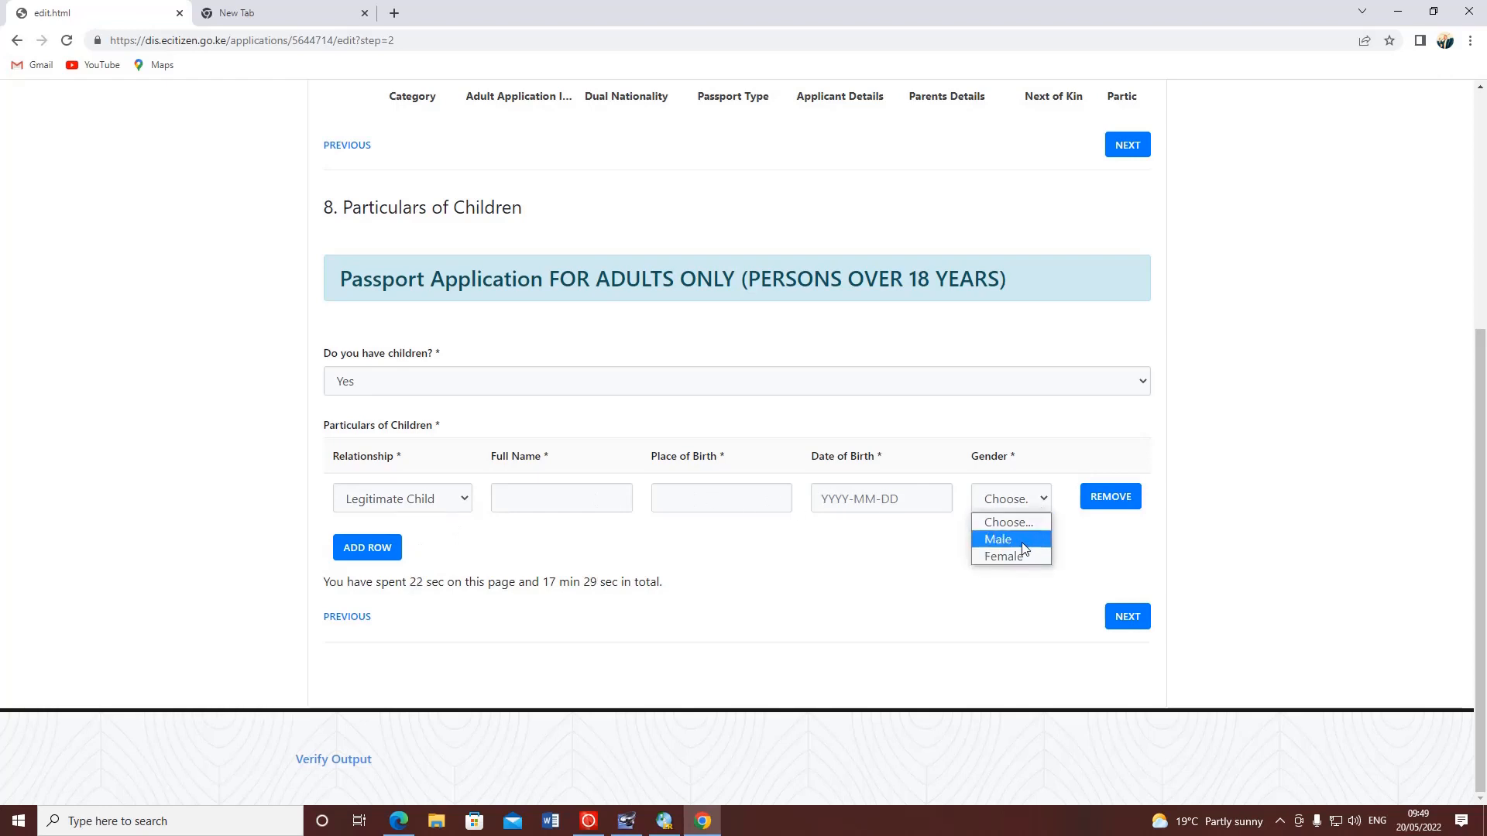
pyautogui.click(1094, 537)
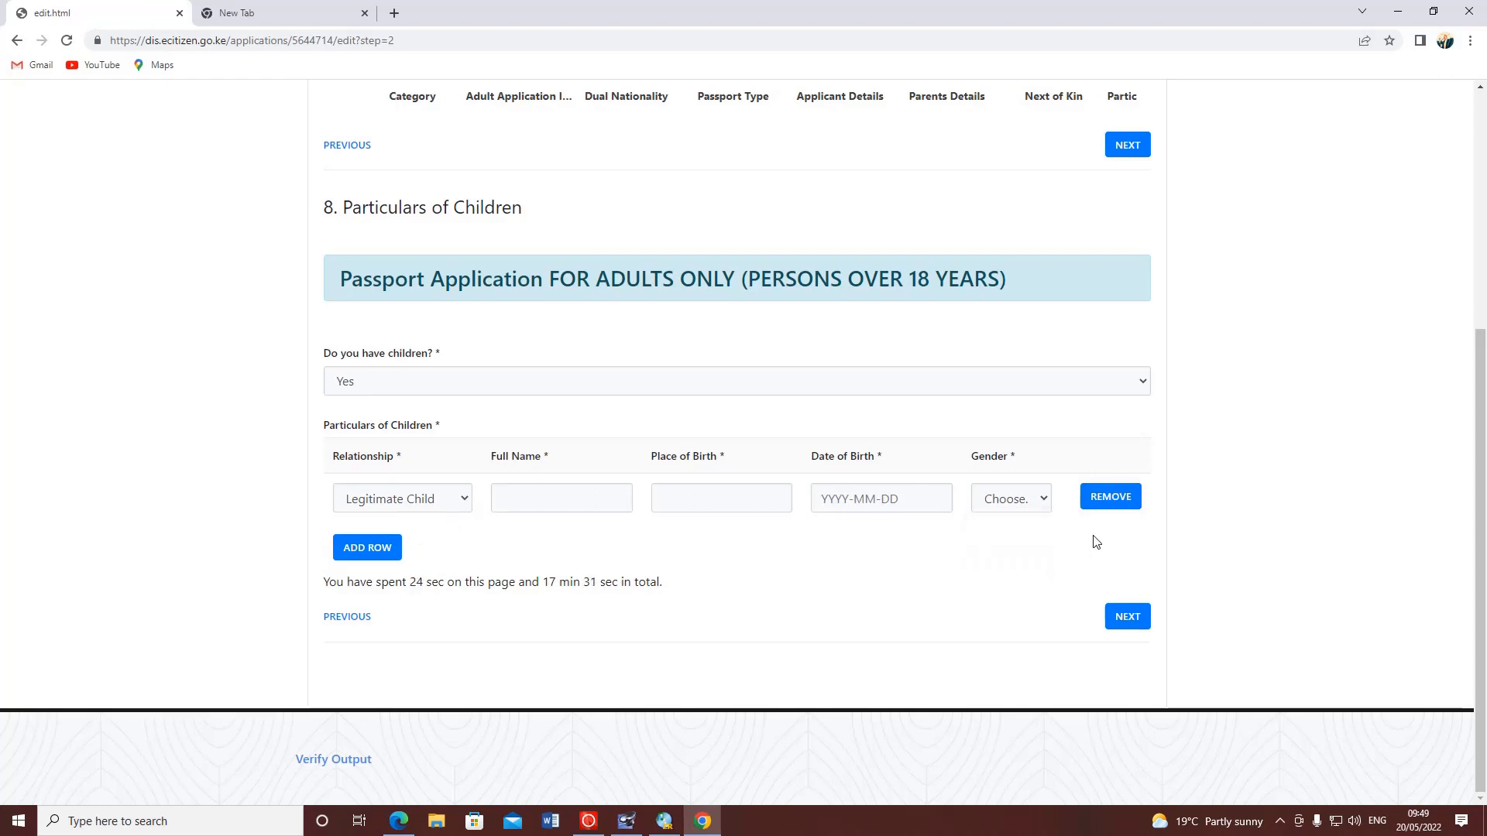
# - Remove both child rows and change 'Do you have children?' to No
pyautogui.click(358, 549)
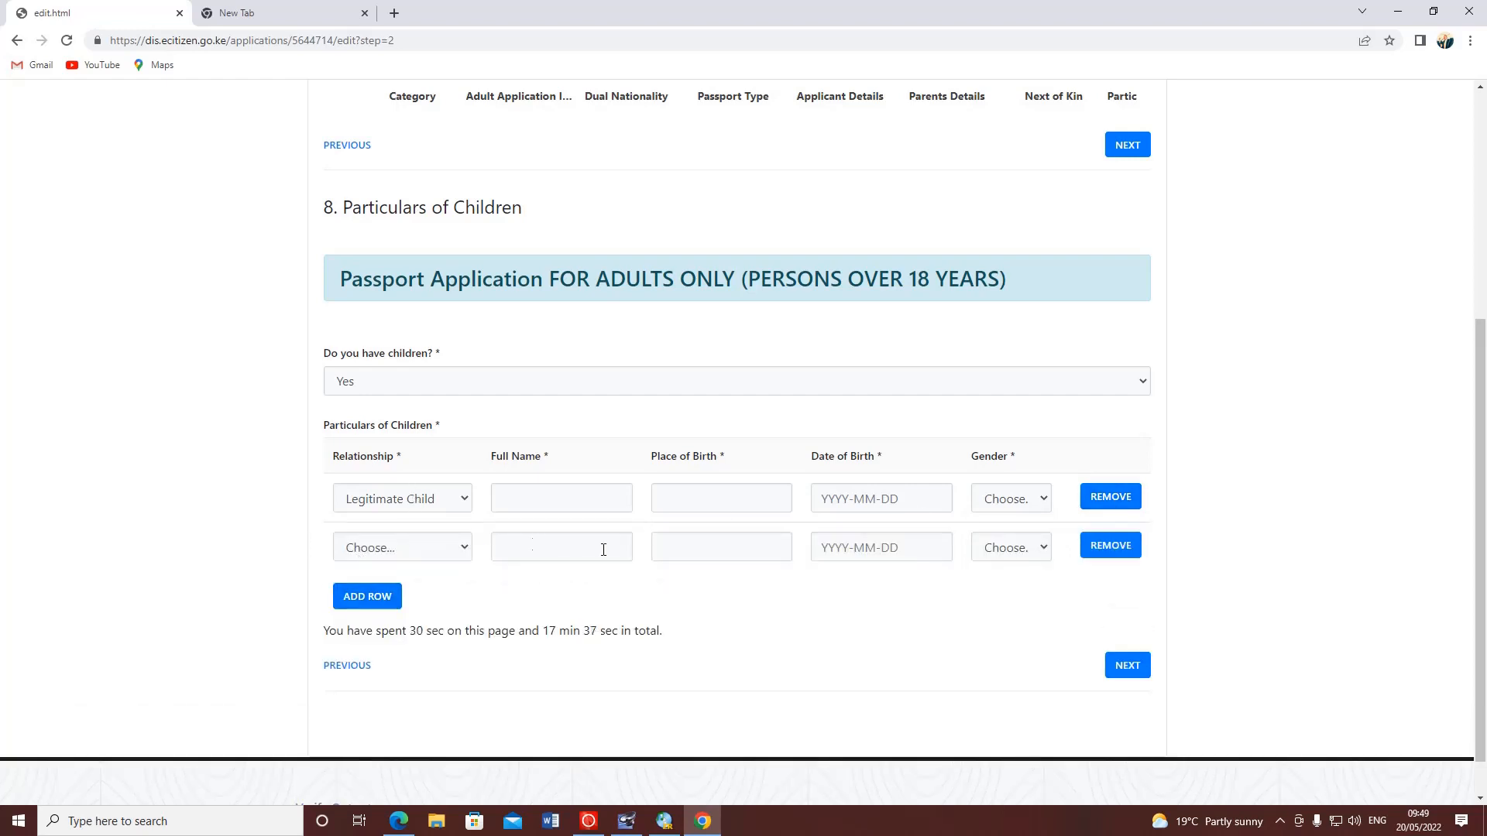
pyautogui.click(1022, 550)
pyautogui.click(1032, 552)
pyautogui.click(1116, 550)
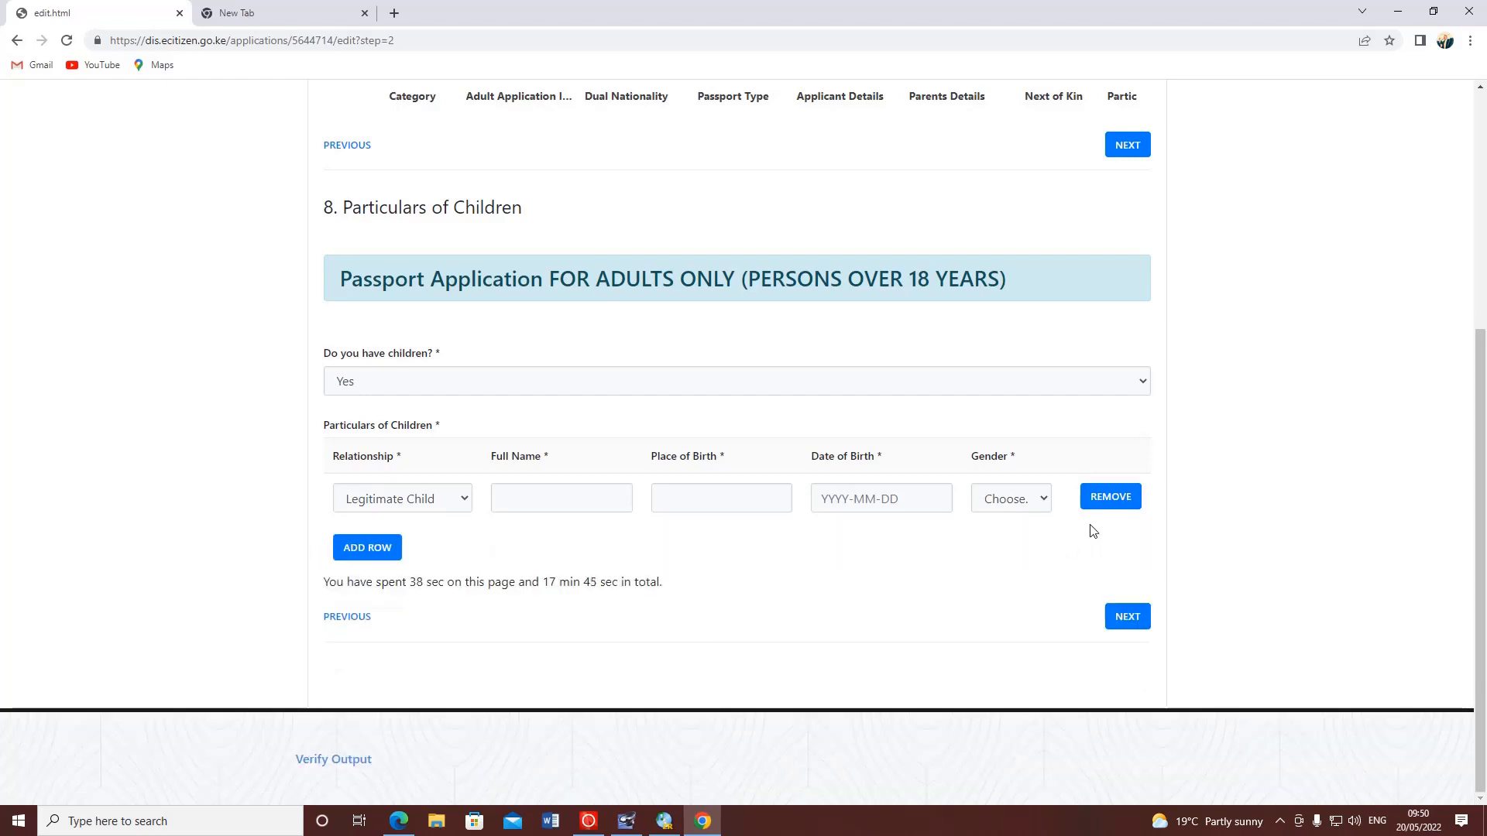
pyautogui.click(1130, 504)
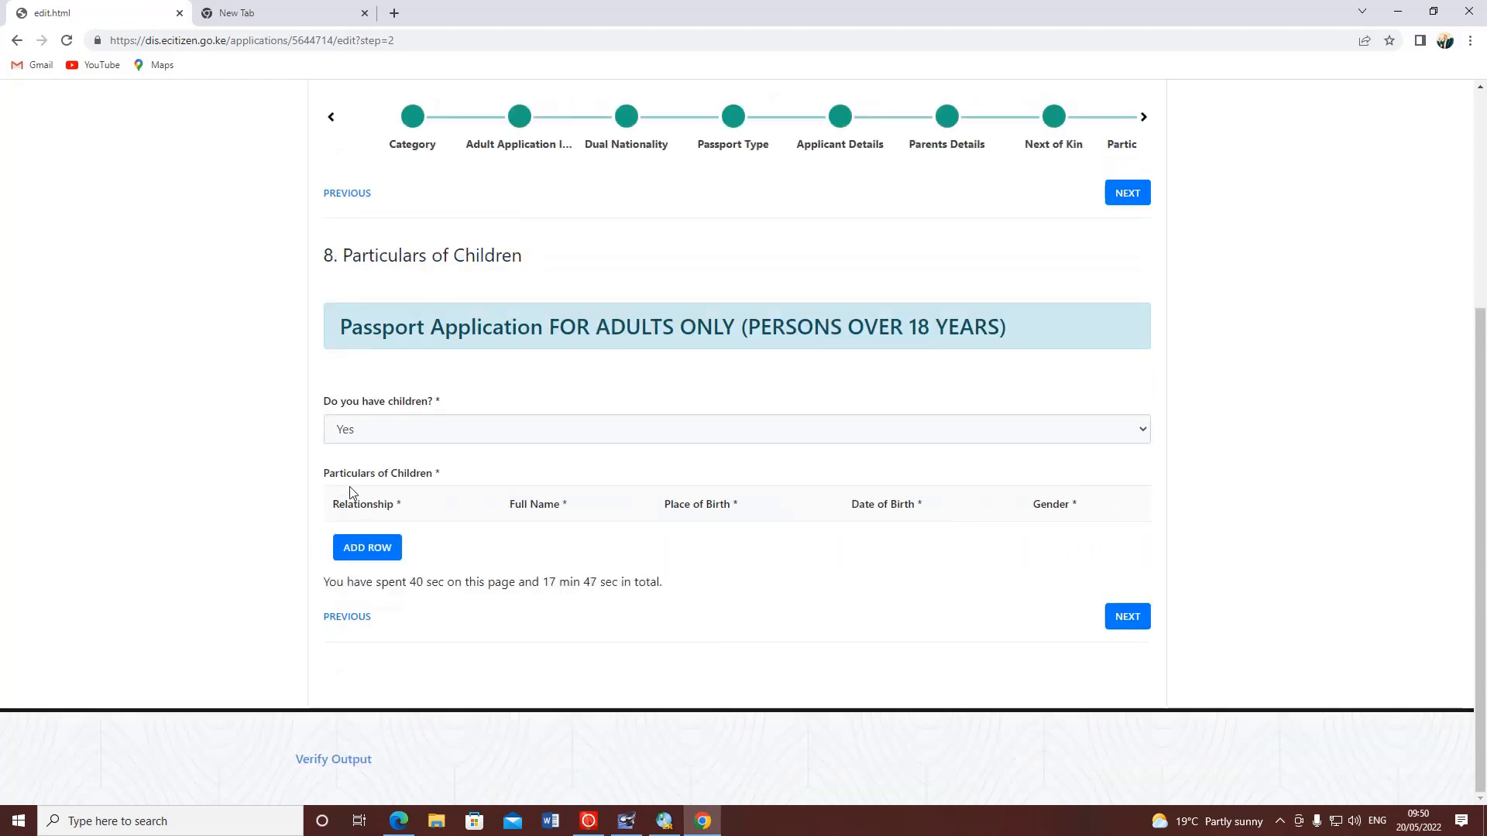
pyautogui.click(357, 432)
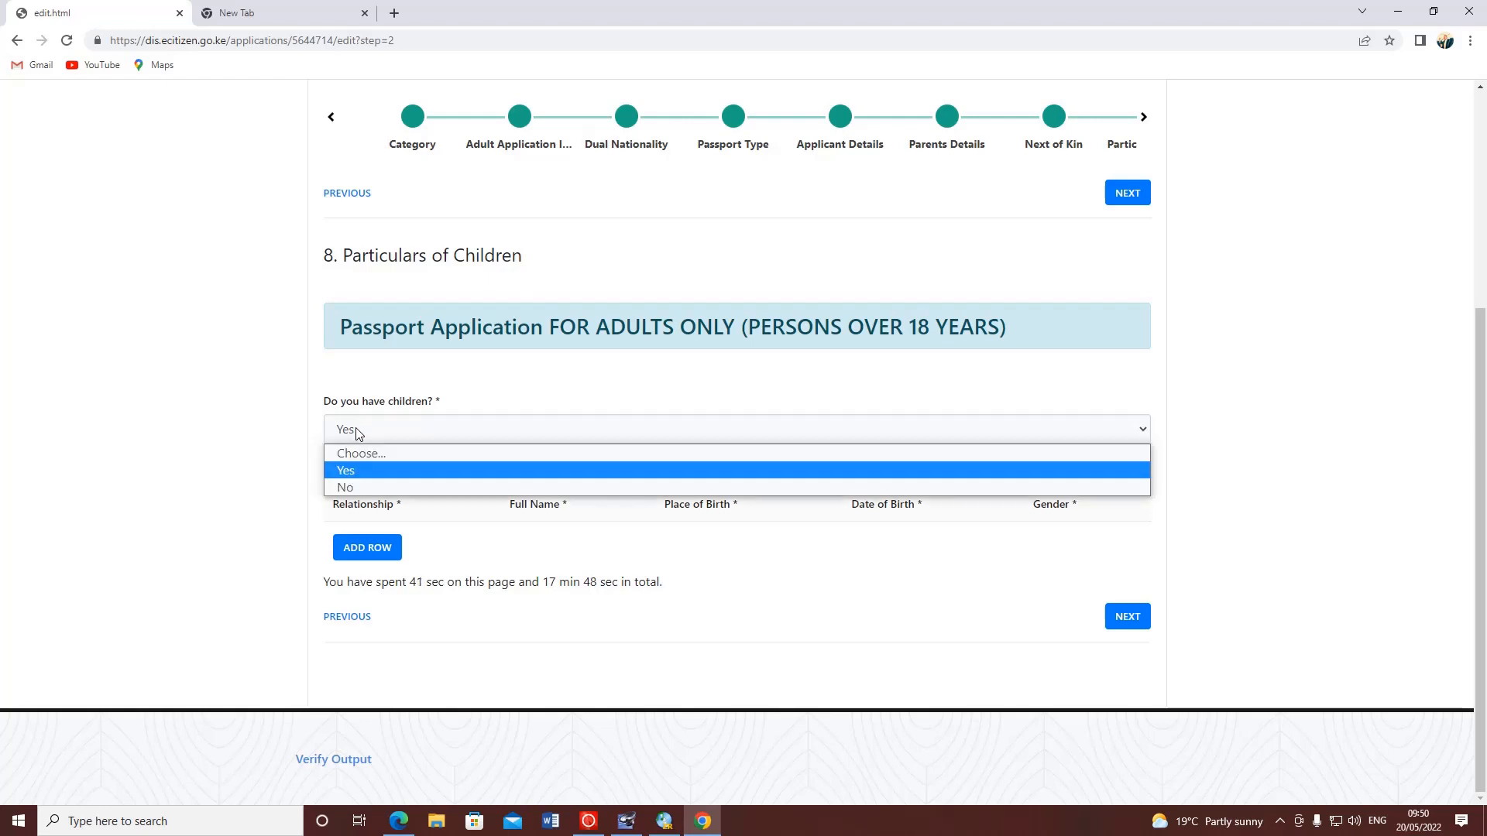
pyautogui.click(368, 487)
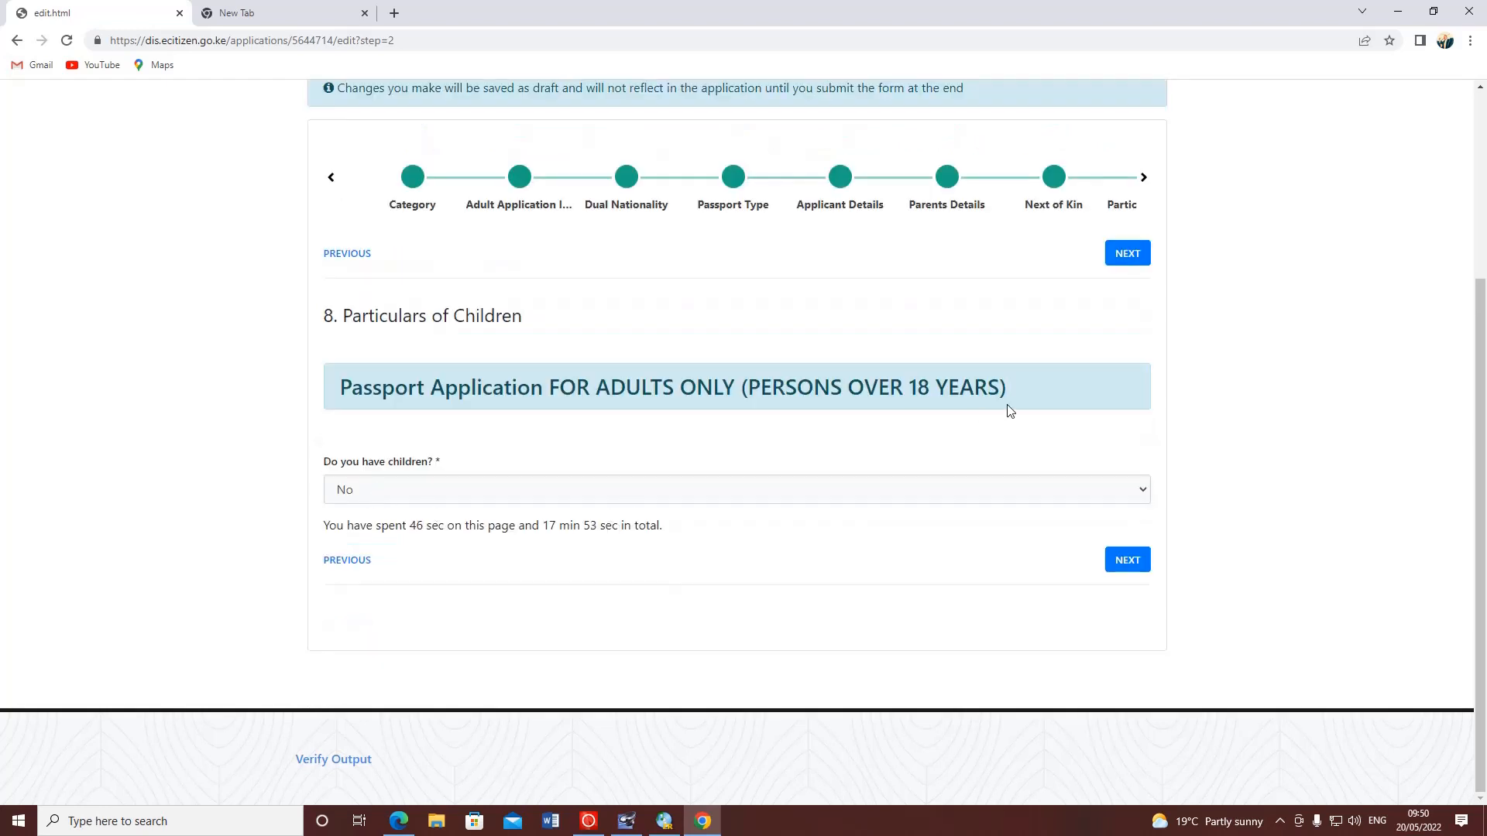
# - Go to section 9 and review the notice requiring a non-relative Kenyan recommender who knows the applicant
pyautogui.click(1127, 560)
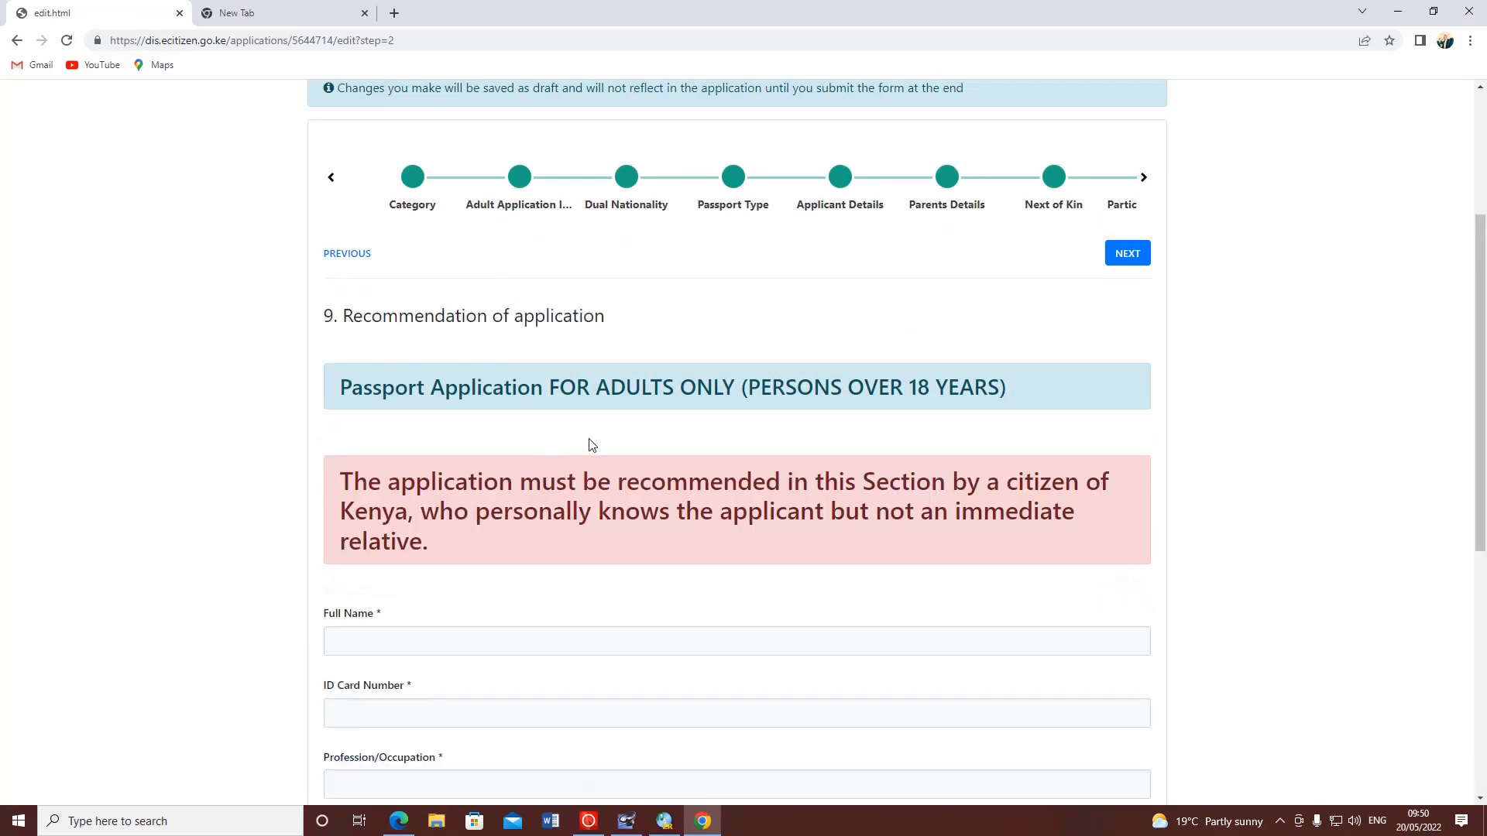
pyautogui.scroll(4, 571, 451)
pyautogui.scroll(-7, 574, 456)
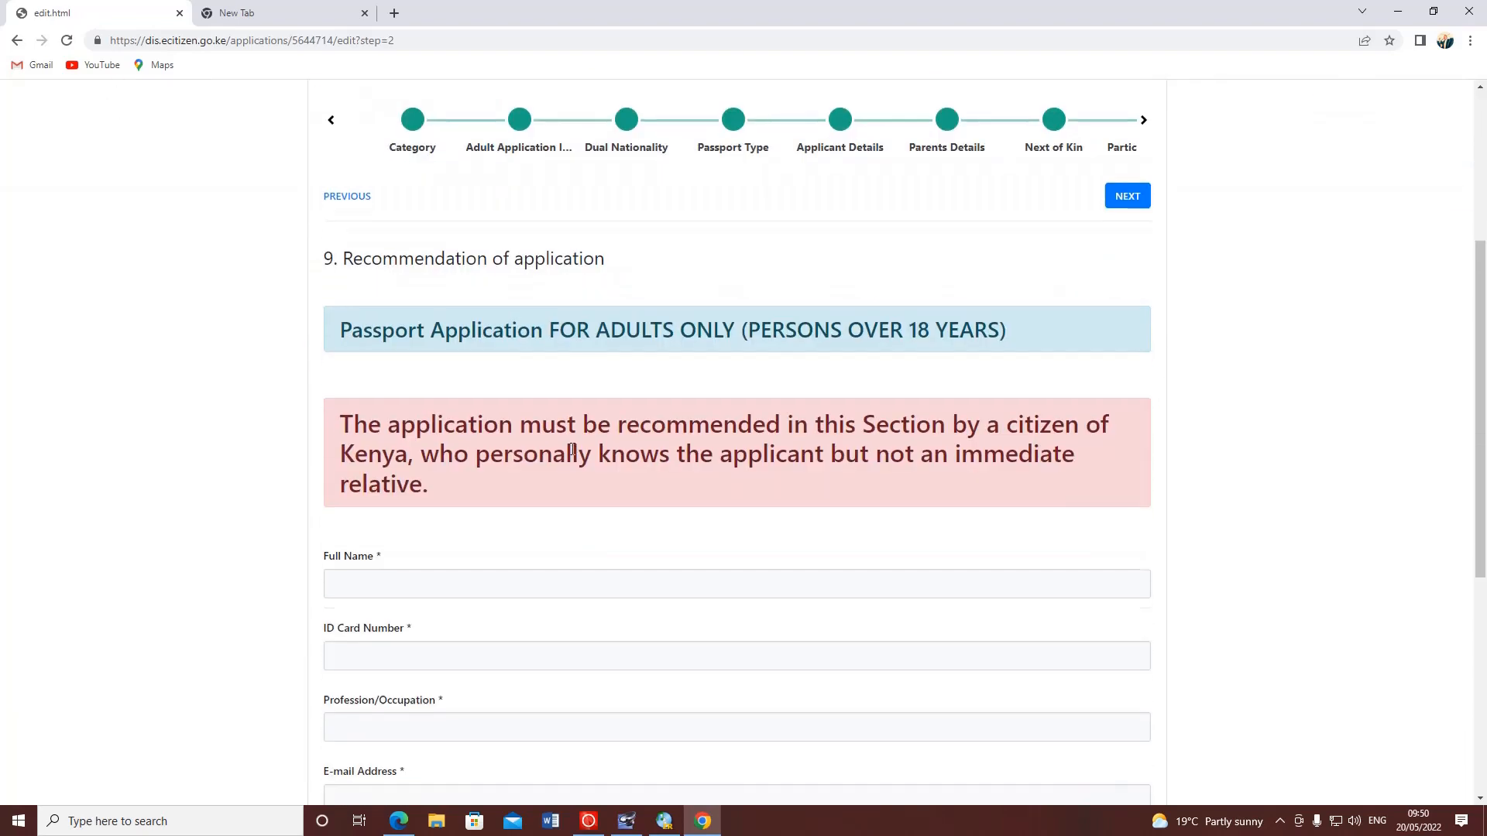
pyautogui.moveTo(354, 204); pyautogui.dragTo(1046, 249)
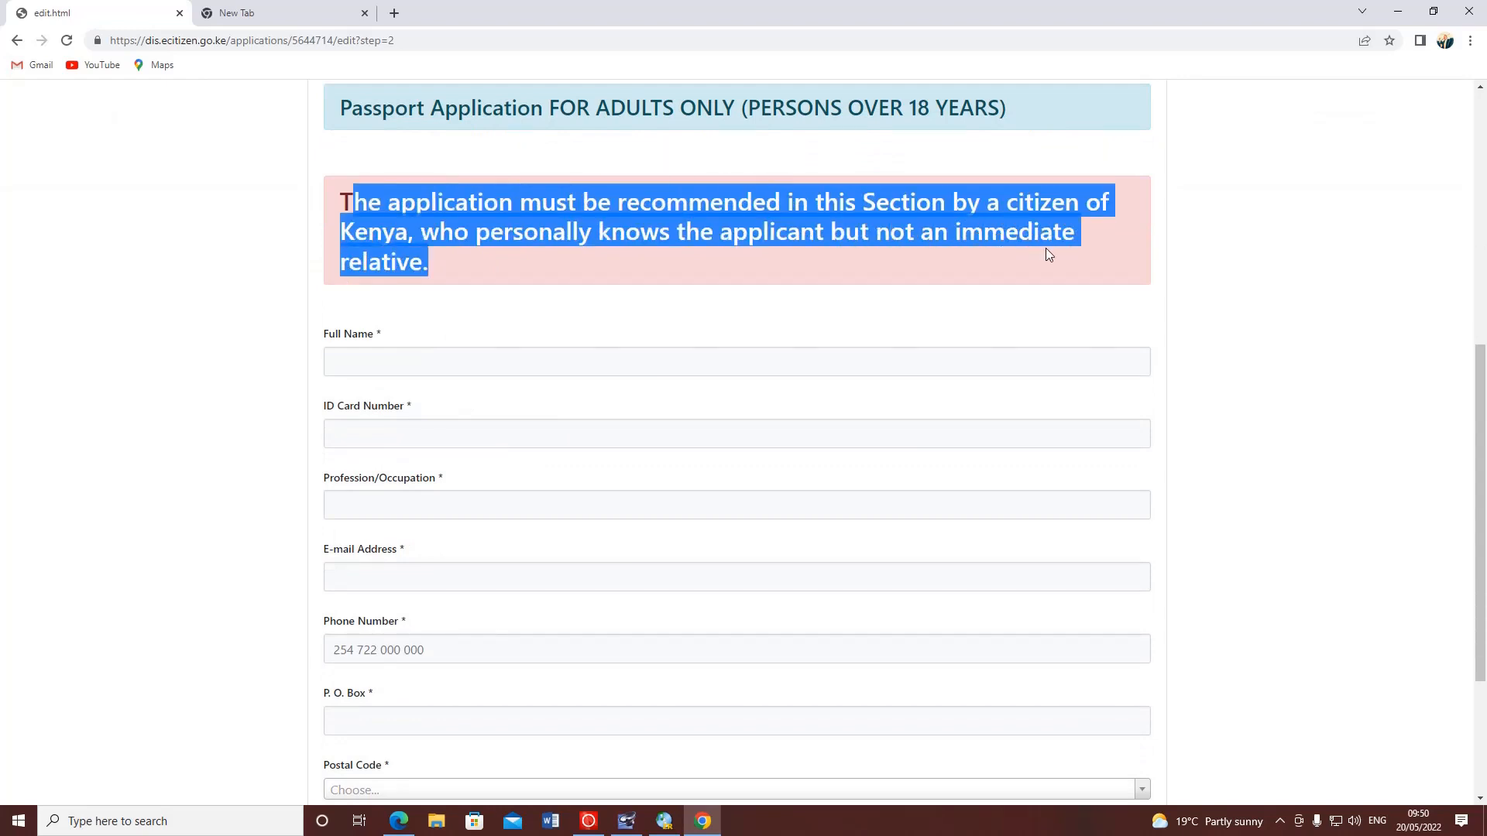
pyautogui.click(834, 259)
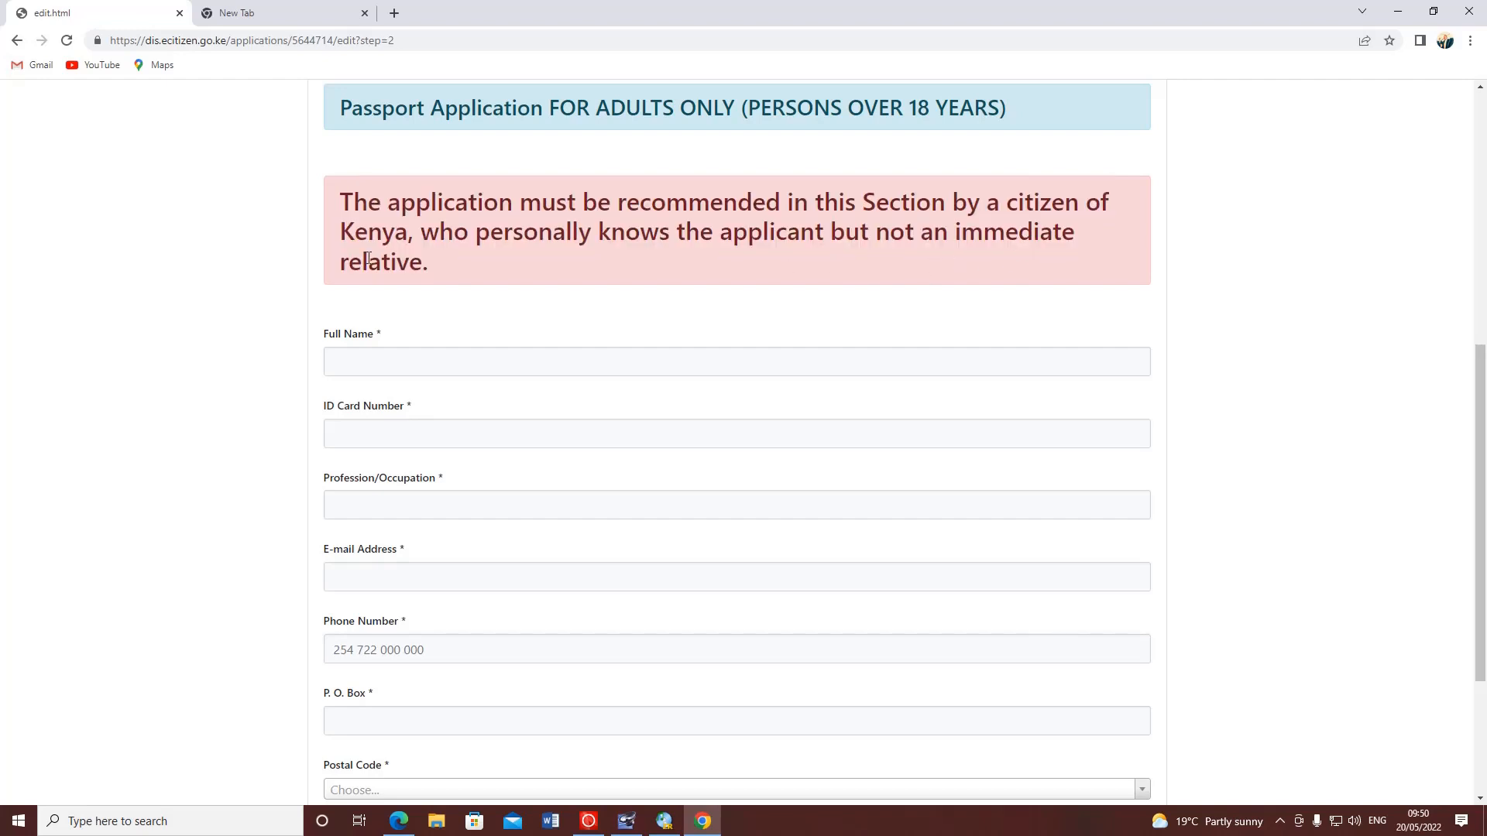
pyautogui.scroll(2, 368, 259)
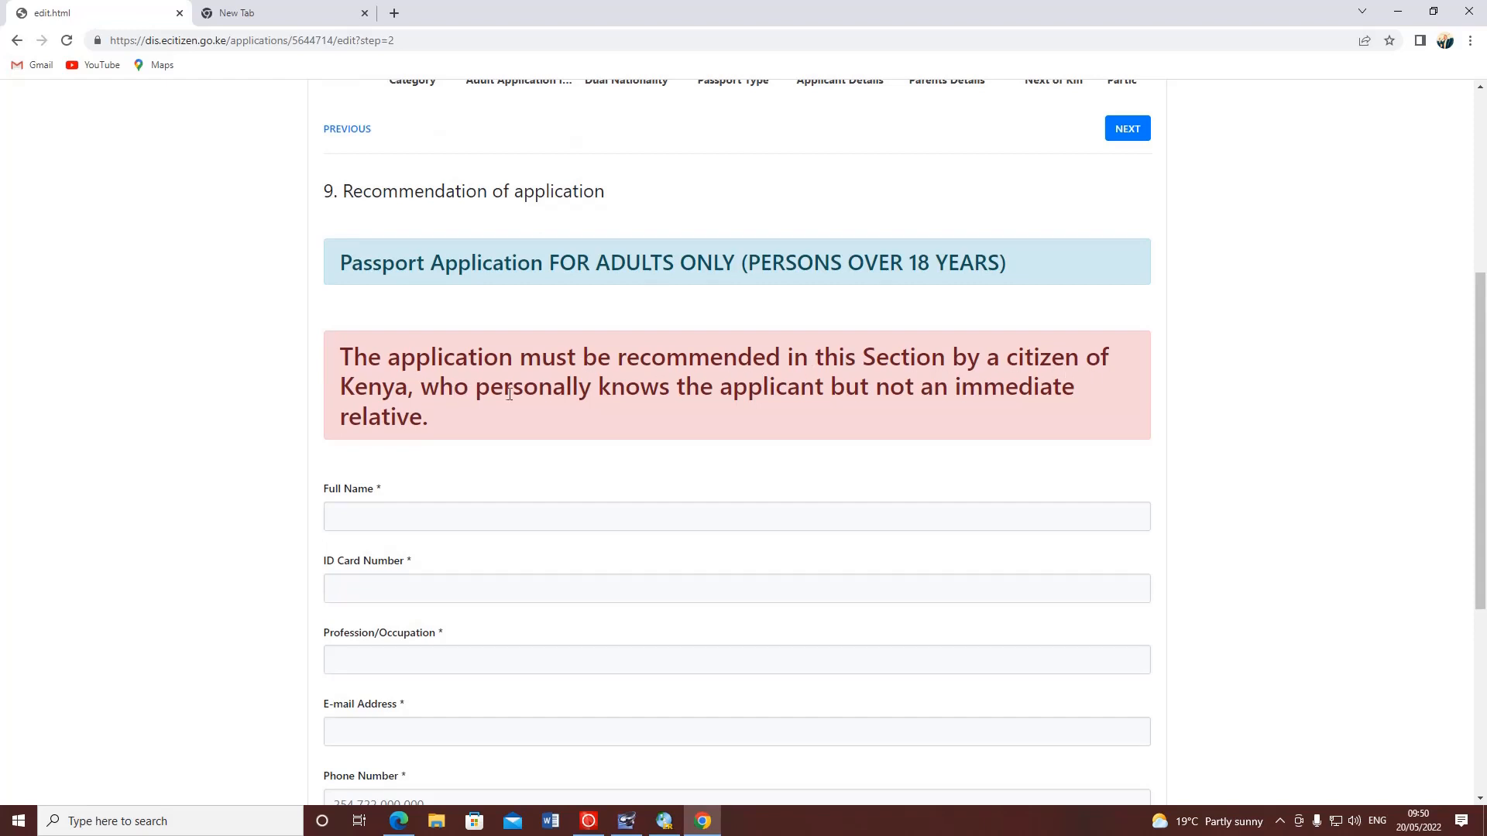
pyautogui.moveTo(469, 391); pyautogui.dragTo(815, 399)
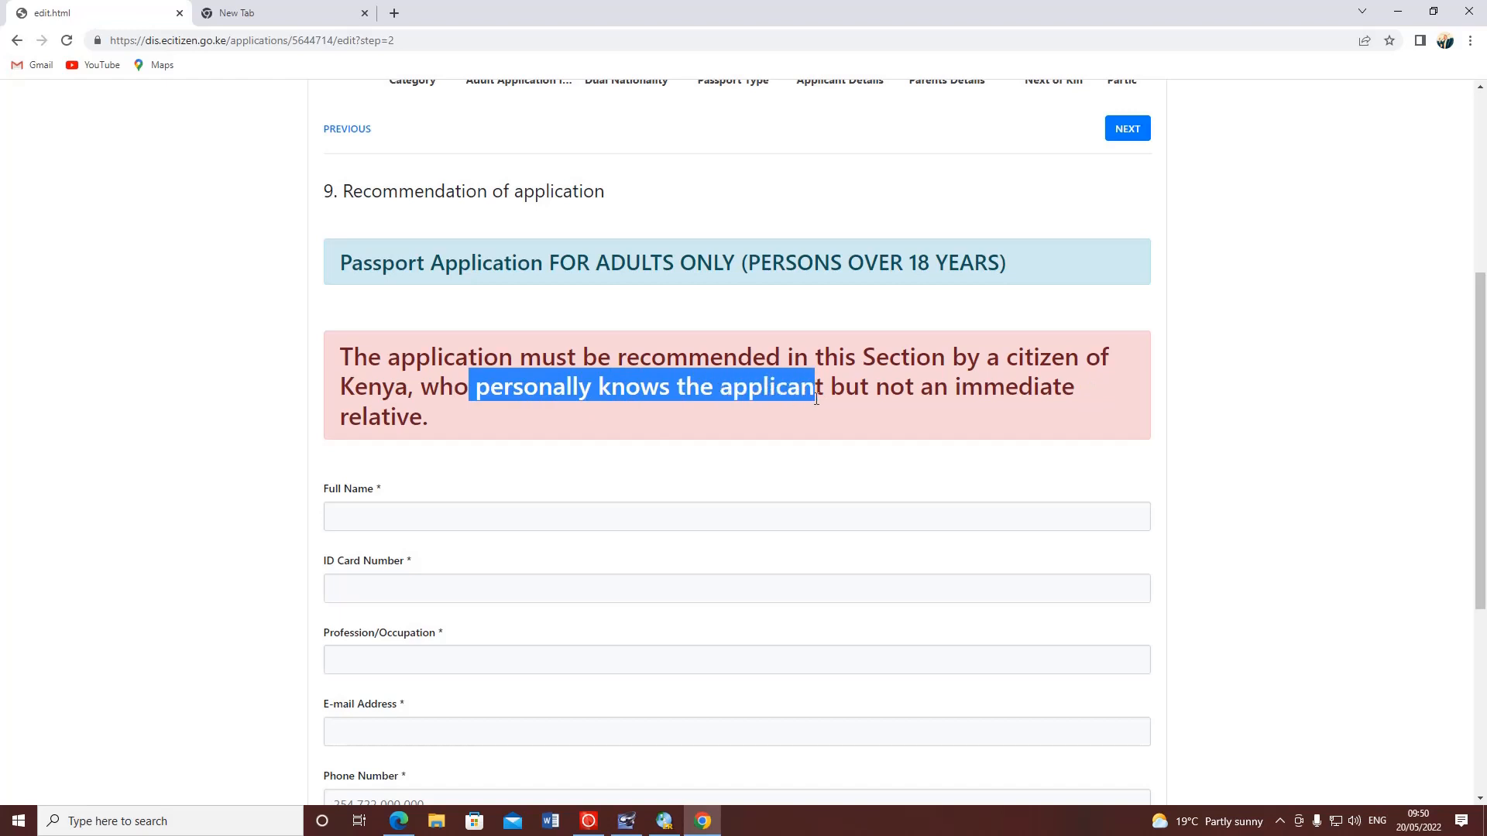
pyautogui.click(948, 394)
pyautogui.moveTo(949, 393); pyautogui.dragTo(1104, 402)
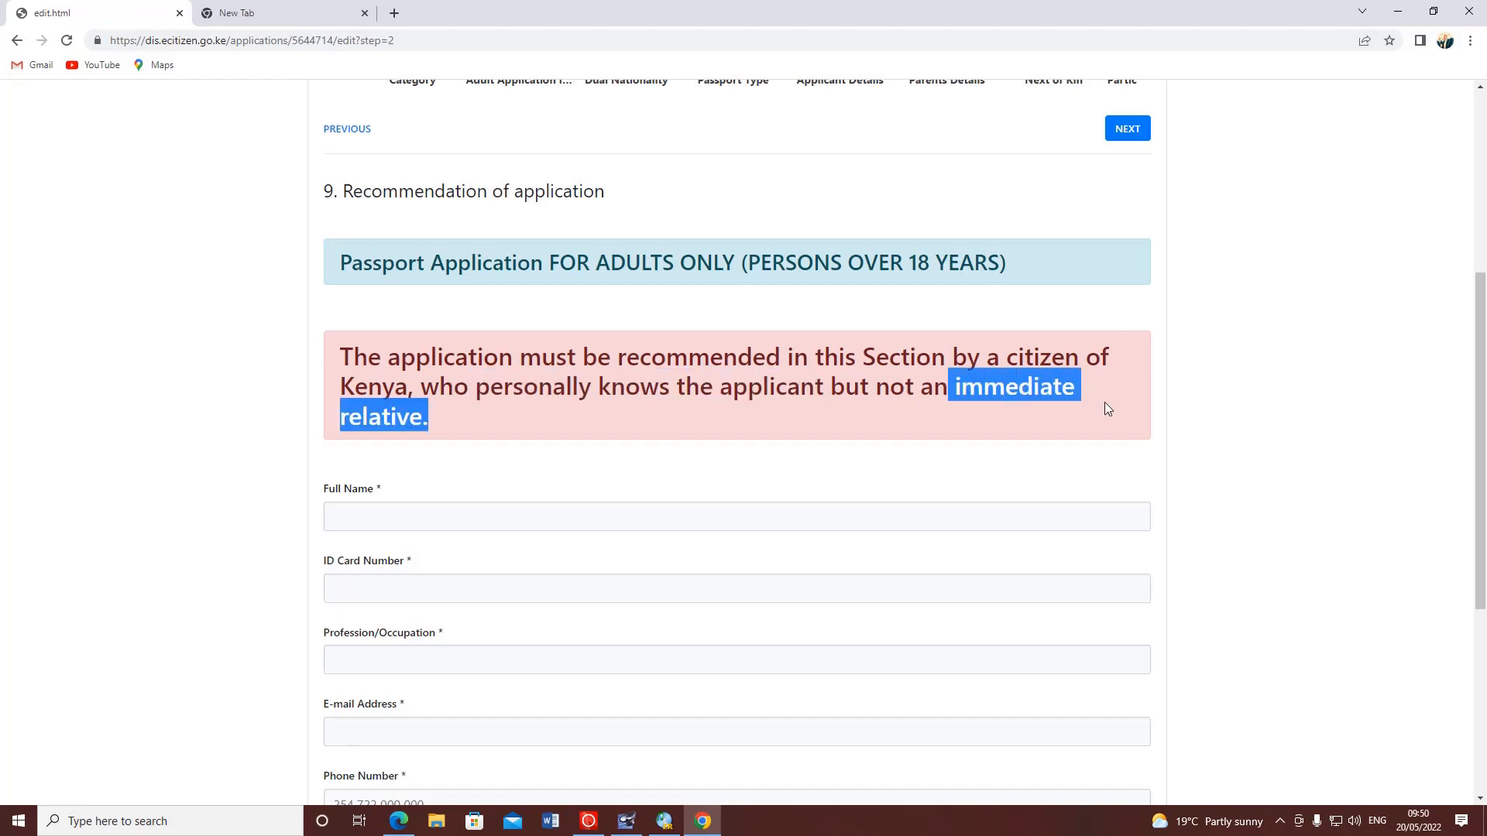
pyautogui.click(459, 400)
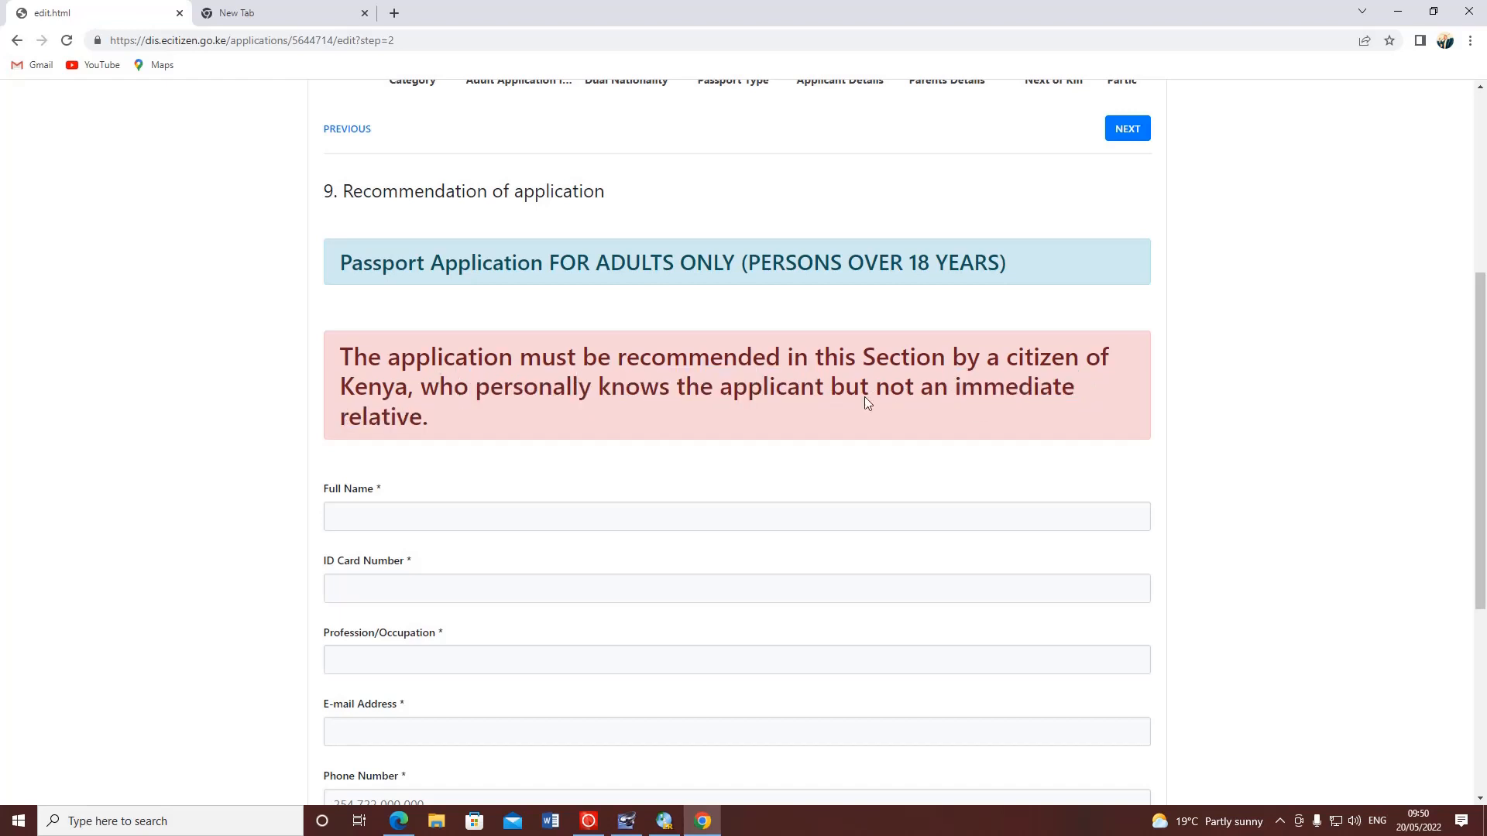
pyautogui.scroll(3, 474, 355)
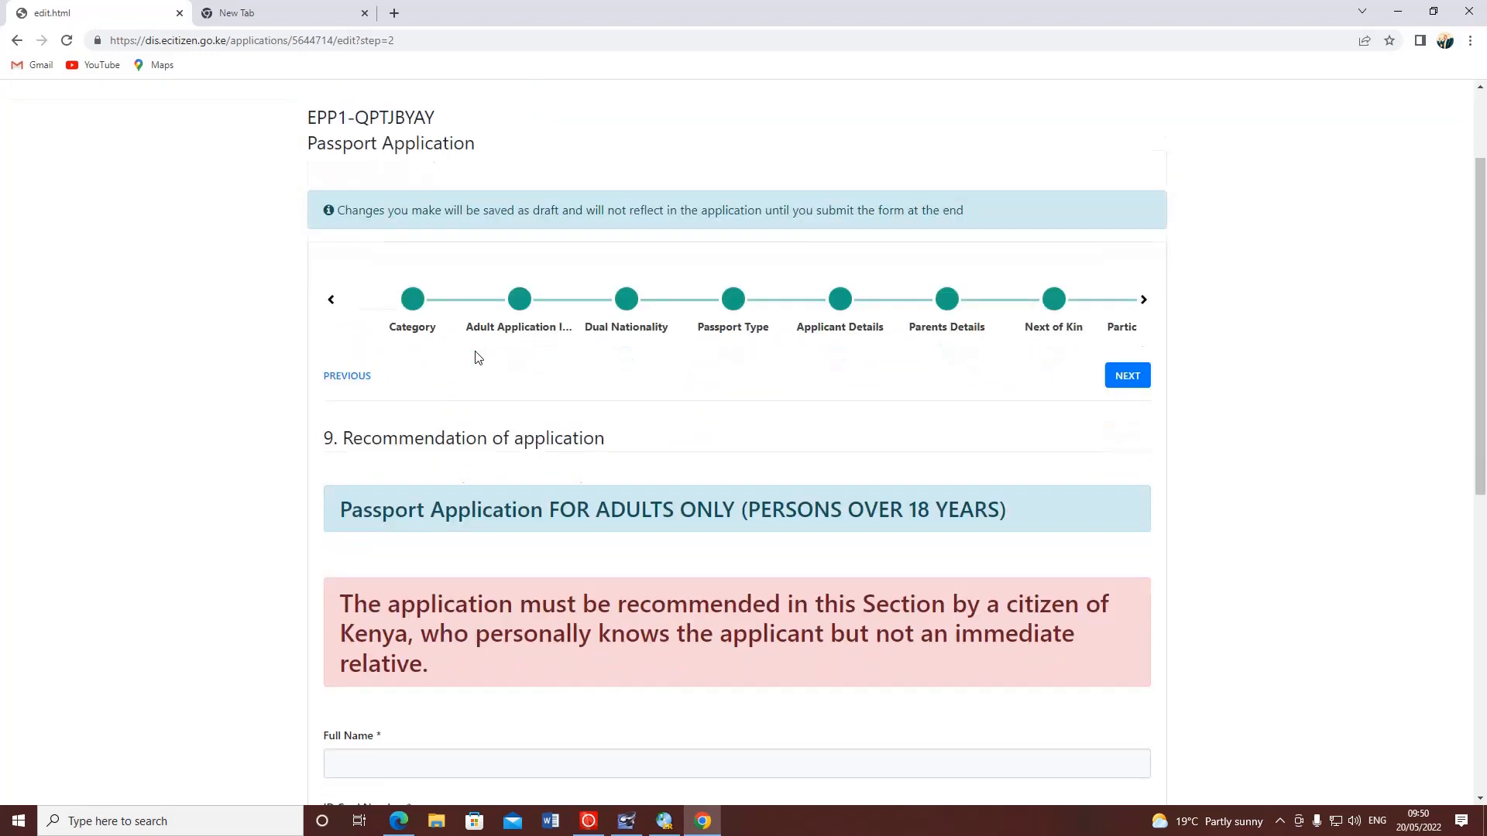
pyautogui.scroll(-4, 475, 357)
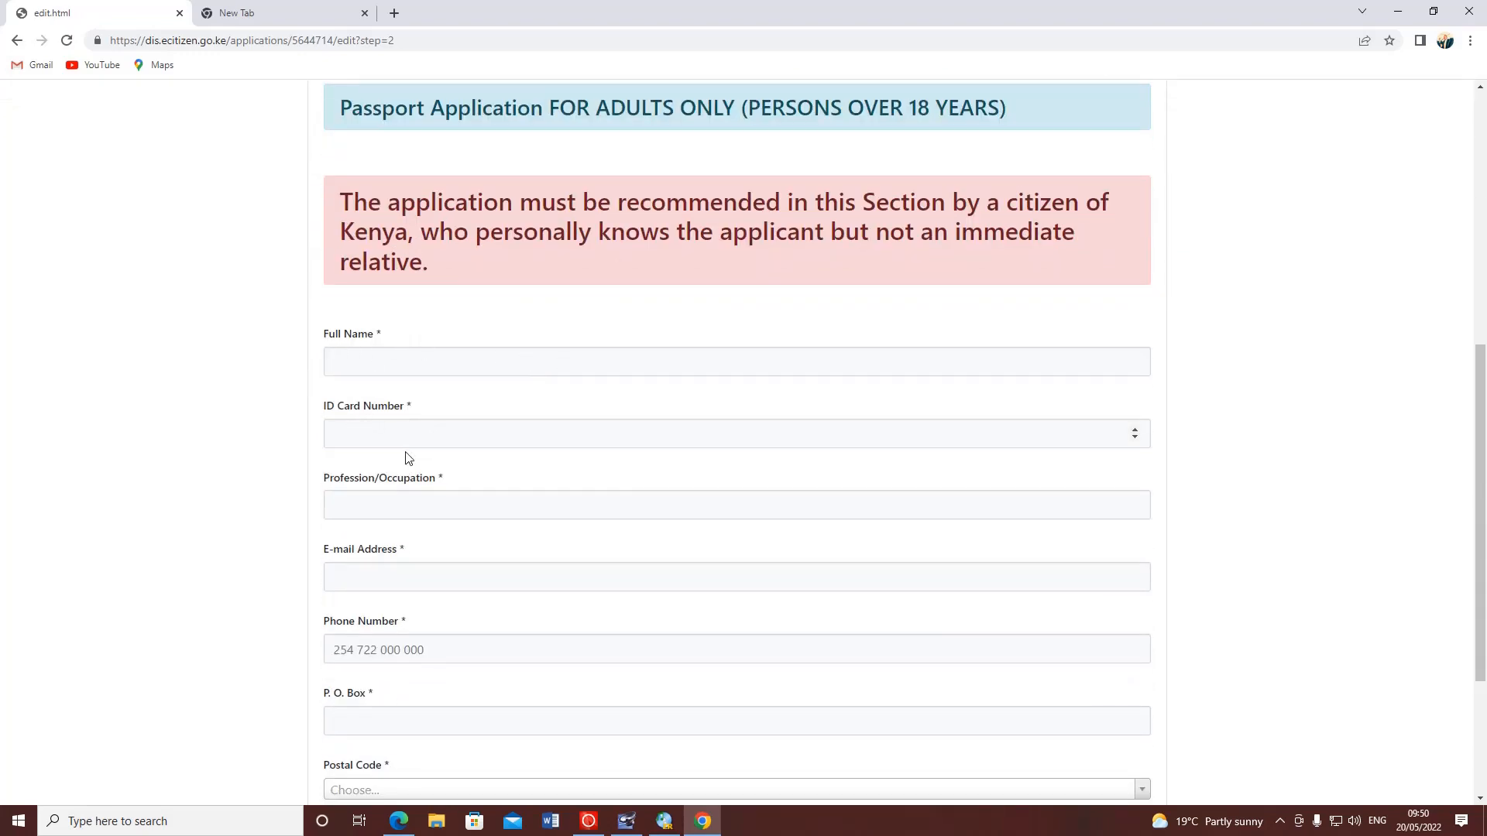
pyautogui.scroll(-2, 387, 459)
# - Enter the recommender's full name and ID card number, correcting one digit
pyautogui.click(395, 352)
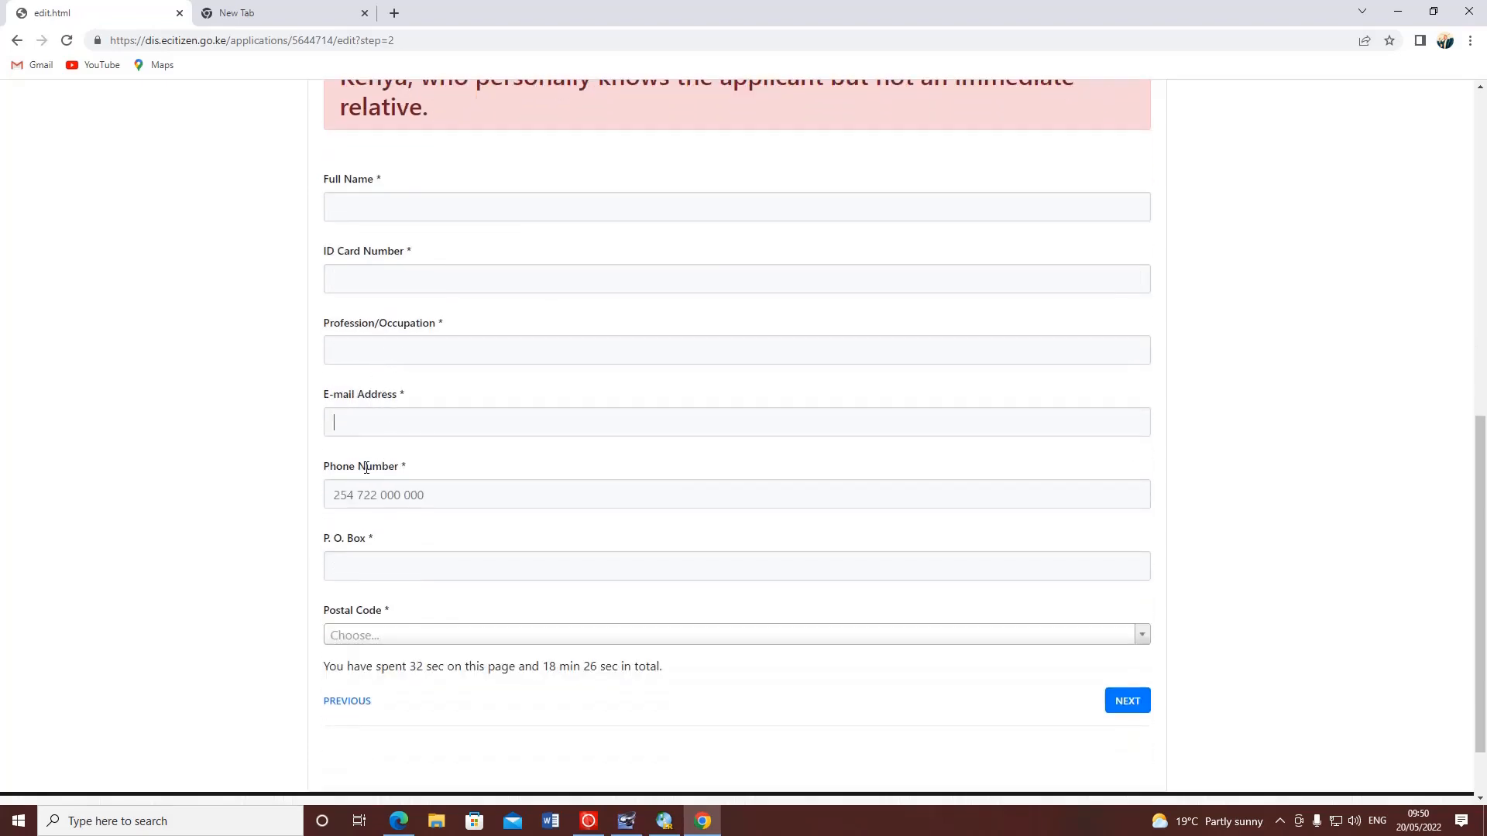
pyautogui.scroll(4, 441, 438)
pyautogui.click(374, 516)
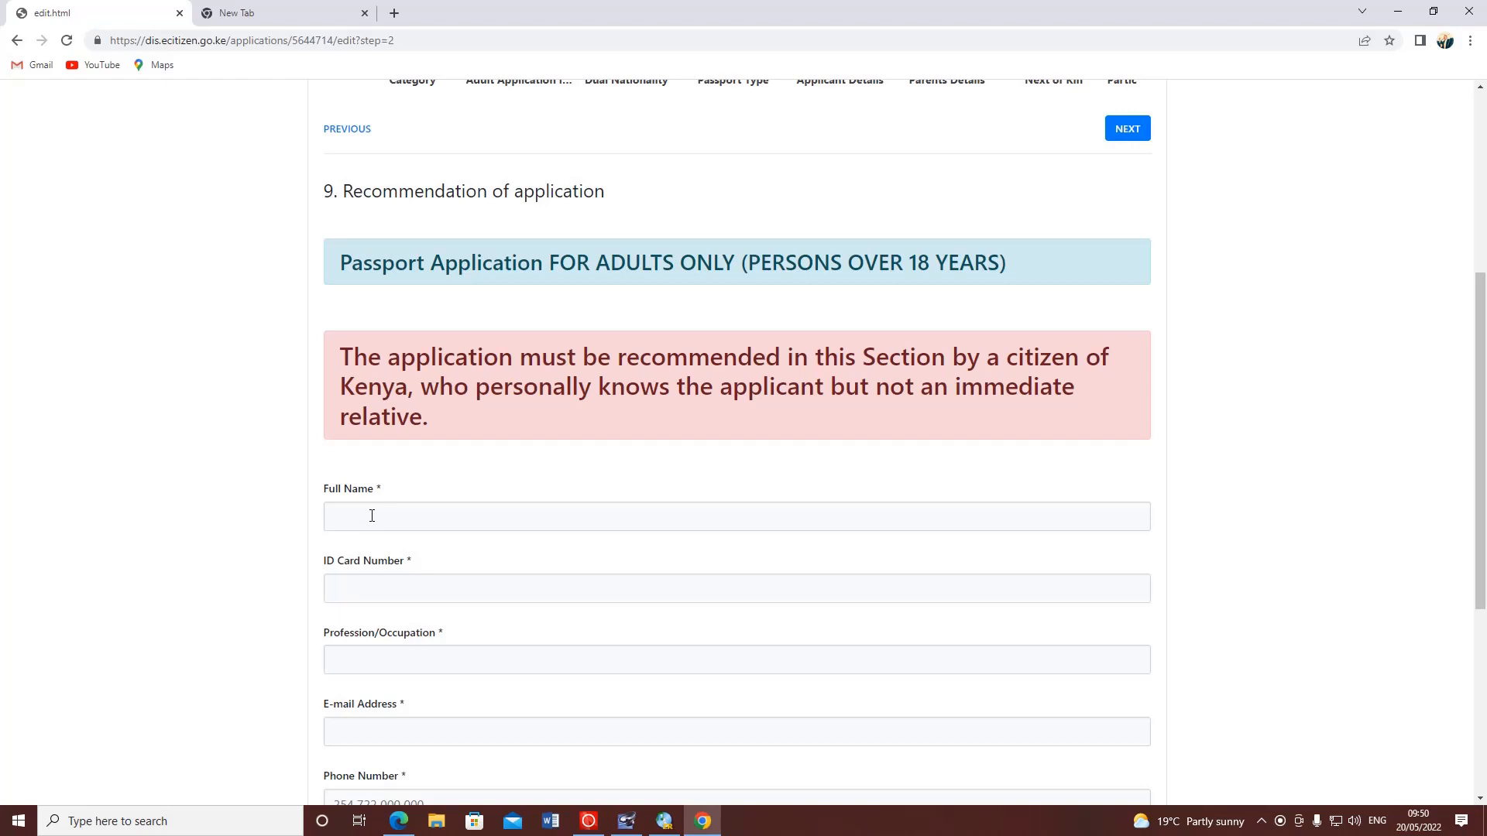
pyautogui.click(380, 587)
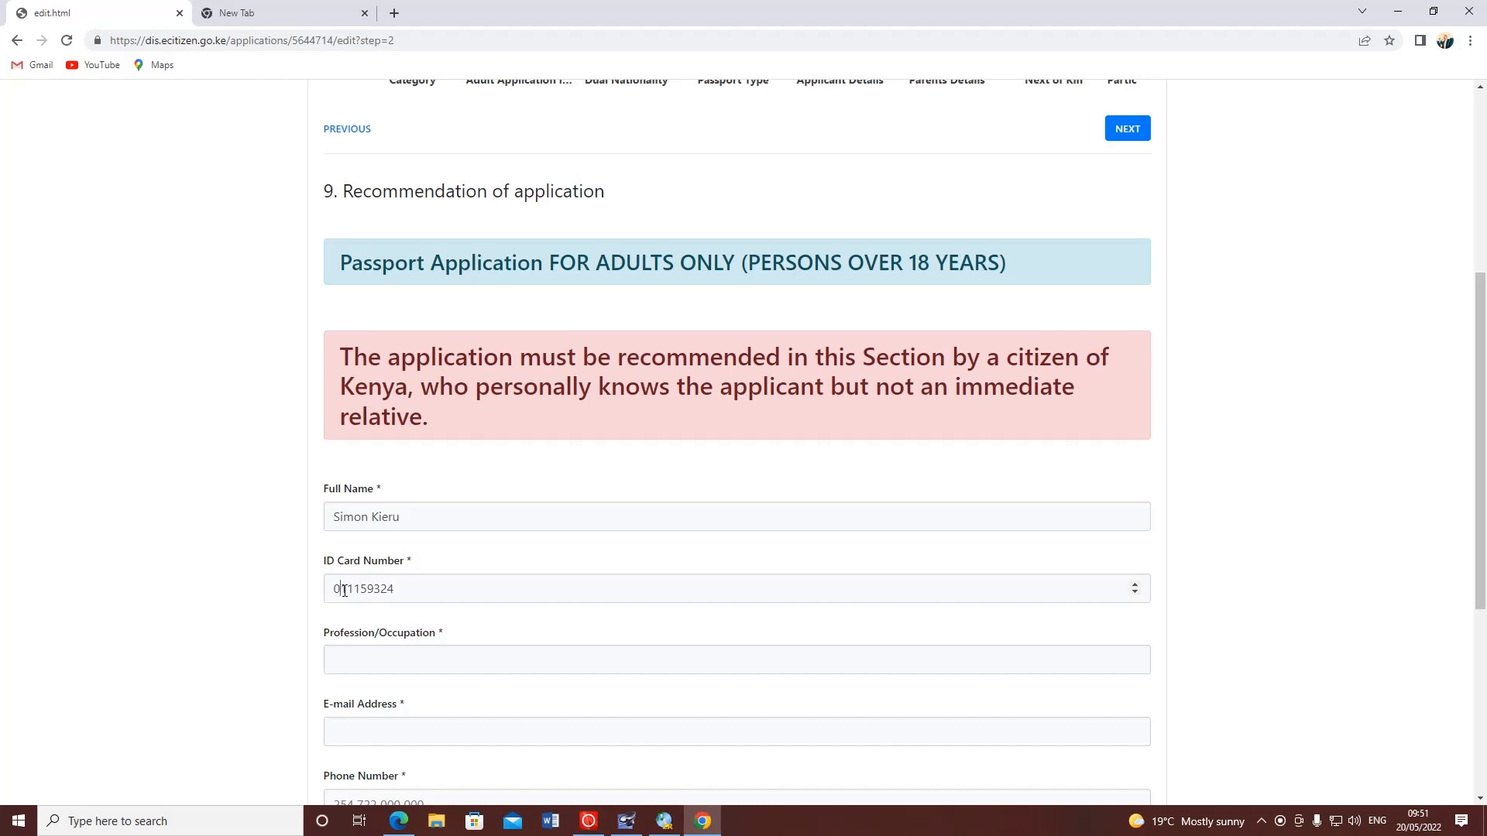
pyautogui.moveTo(346, 591); pyautogui.dragTo(342, 592)
pyautogui.write('2')
# - Fill in the recommender's profession (Bishop), Gmail address and phone number
pyautogui.scroll(-2, 418, 527)
pyautogui.click(356, 505)
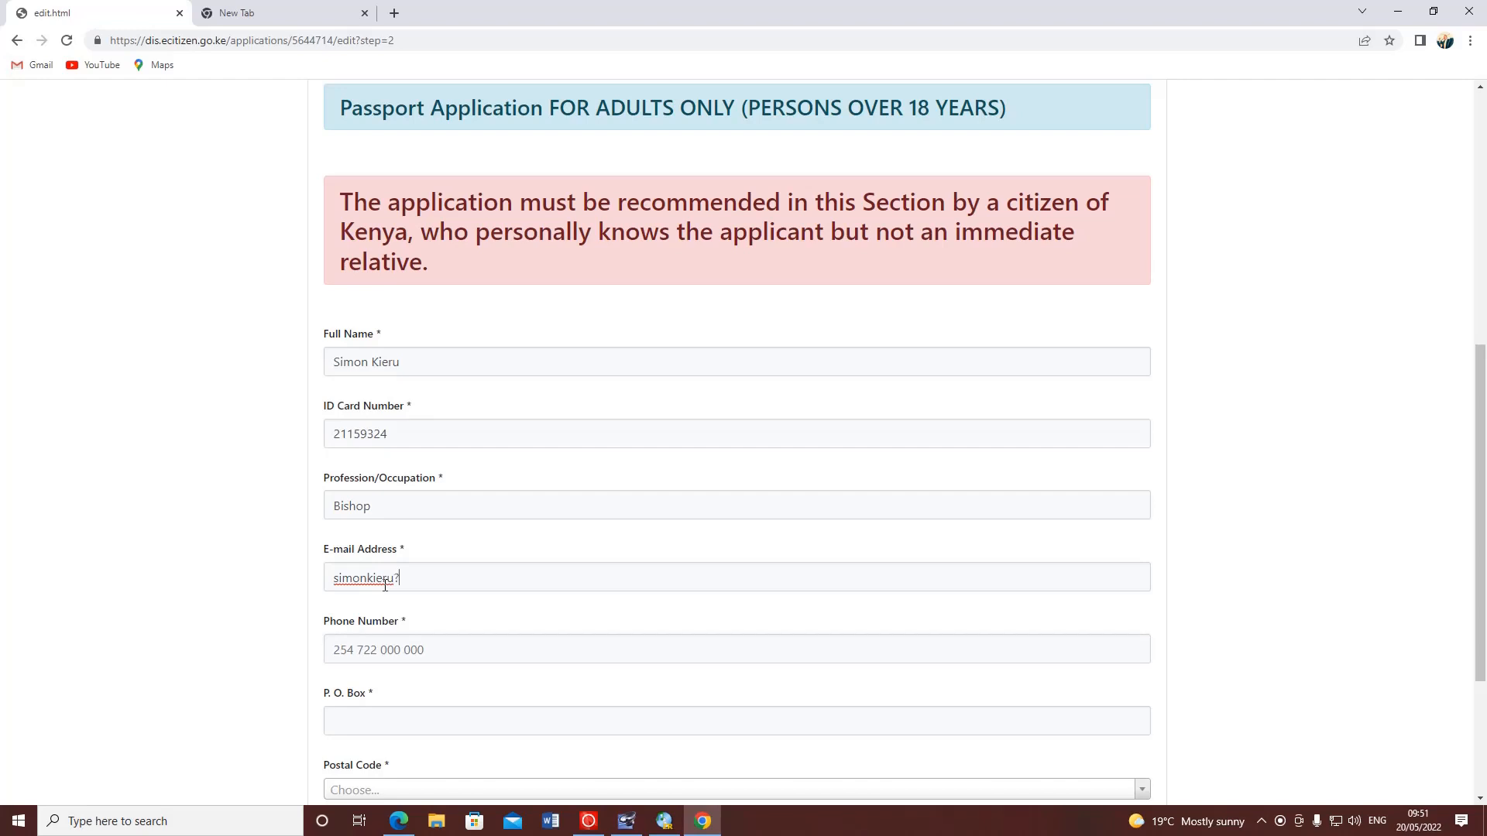
pyautogui.write('@gmail.com')
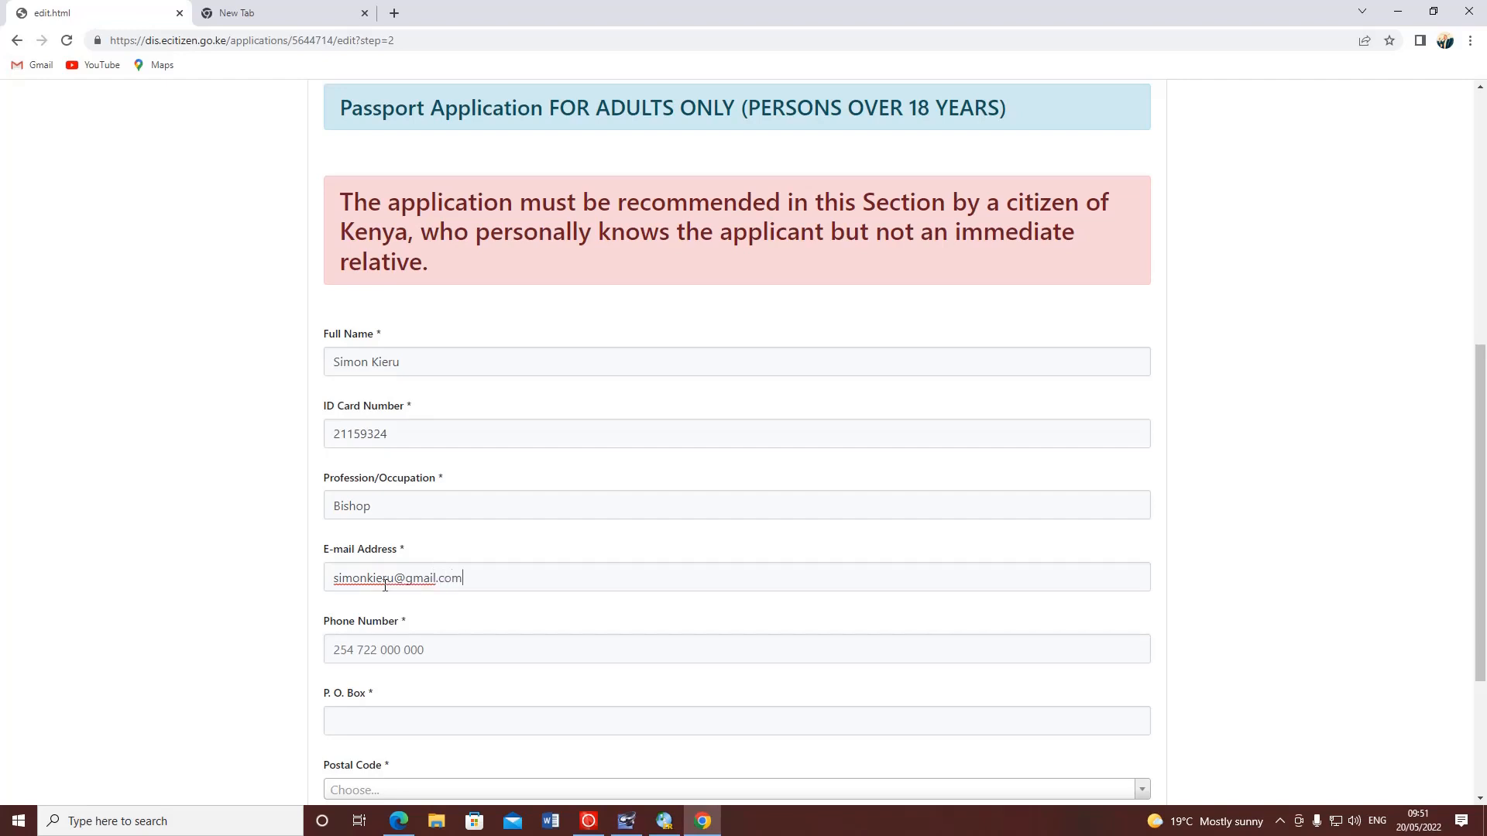
pyautogui.scroll(-2, 373, 589)
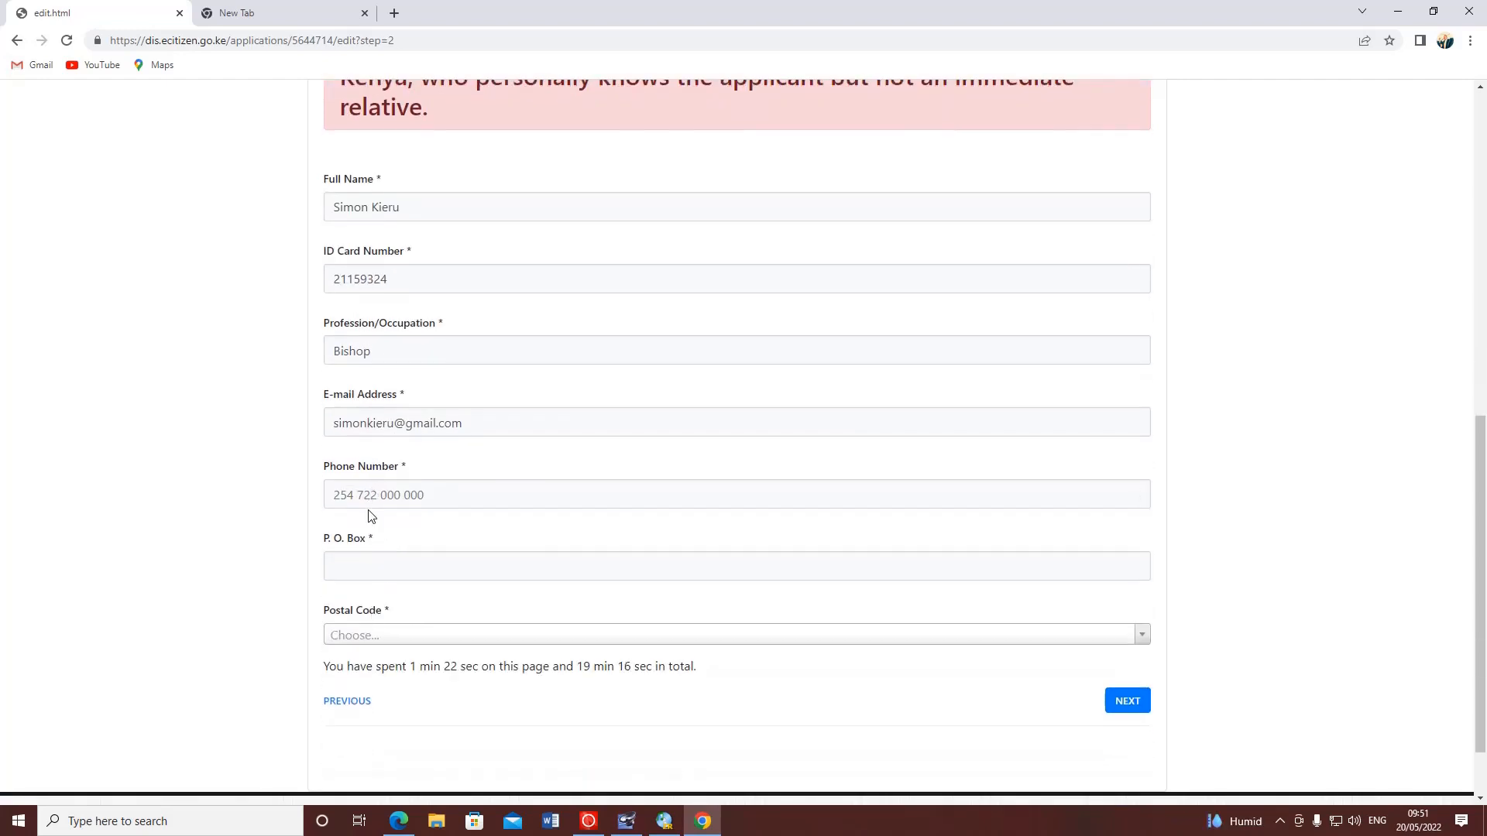
pyautogui.click(360, 500)
# - Enter the recommender's P.O. Box, choose Nyahururu 20300, and advance to Uploads
pyautogui.click(356, 566)
pyautogui.write('1225')
pyautogui.click(396, 639)
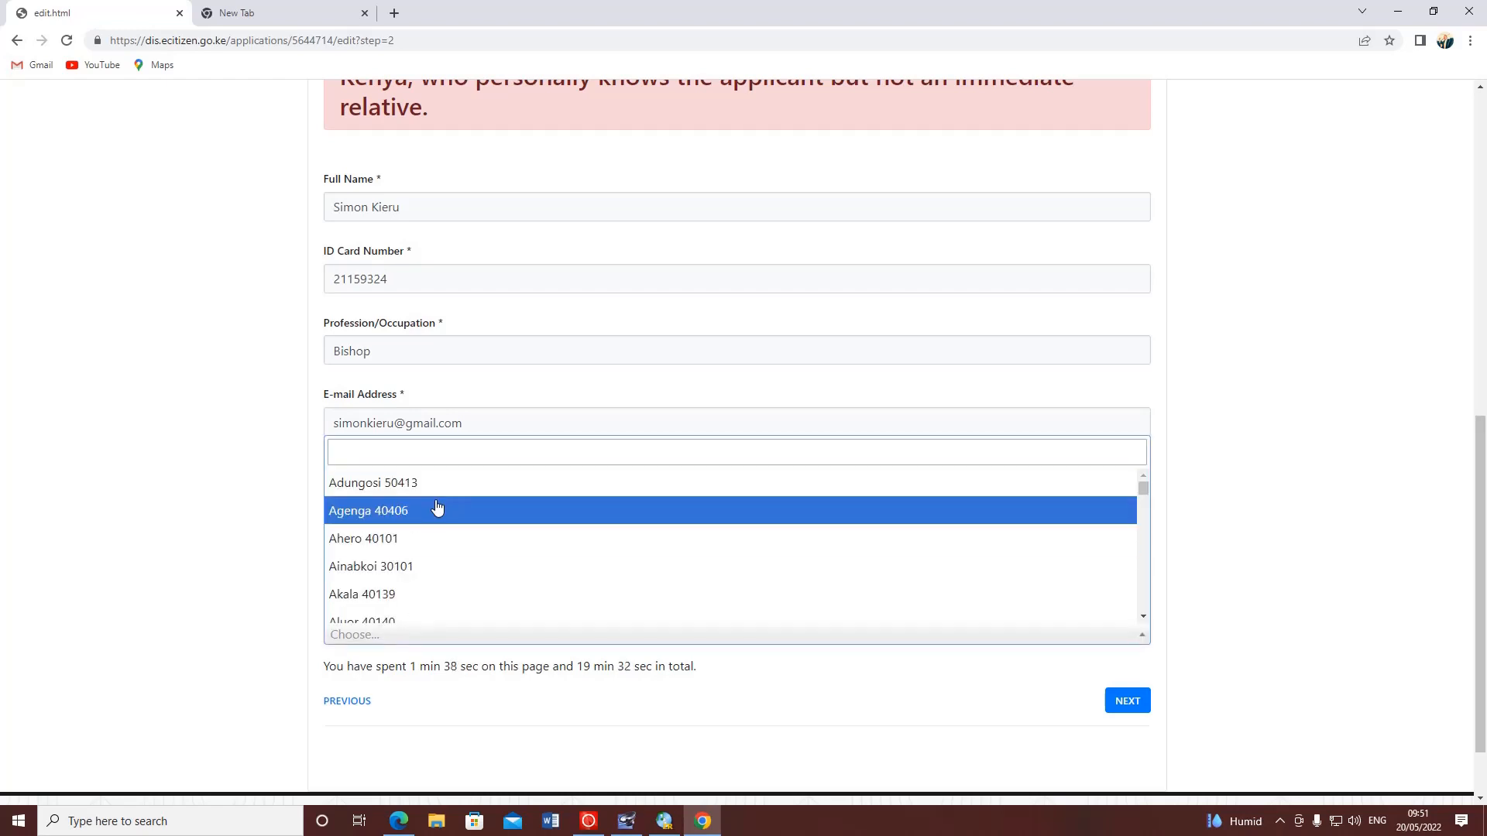
pyautogui.write('nyaj')
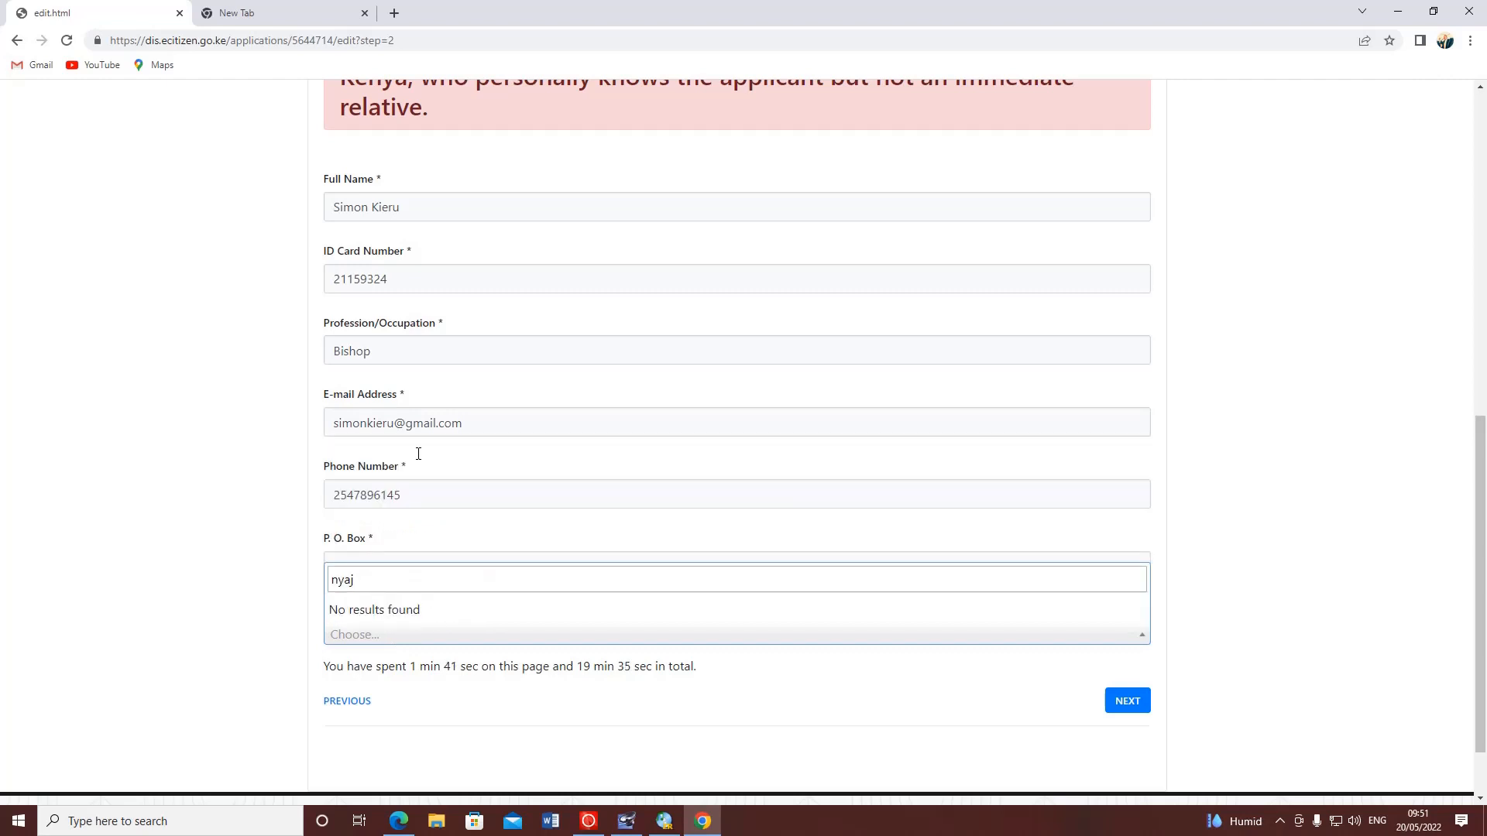
pyautogui.press('BackSpace')
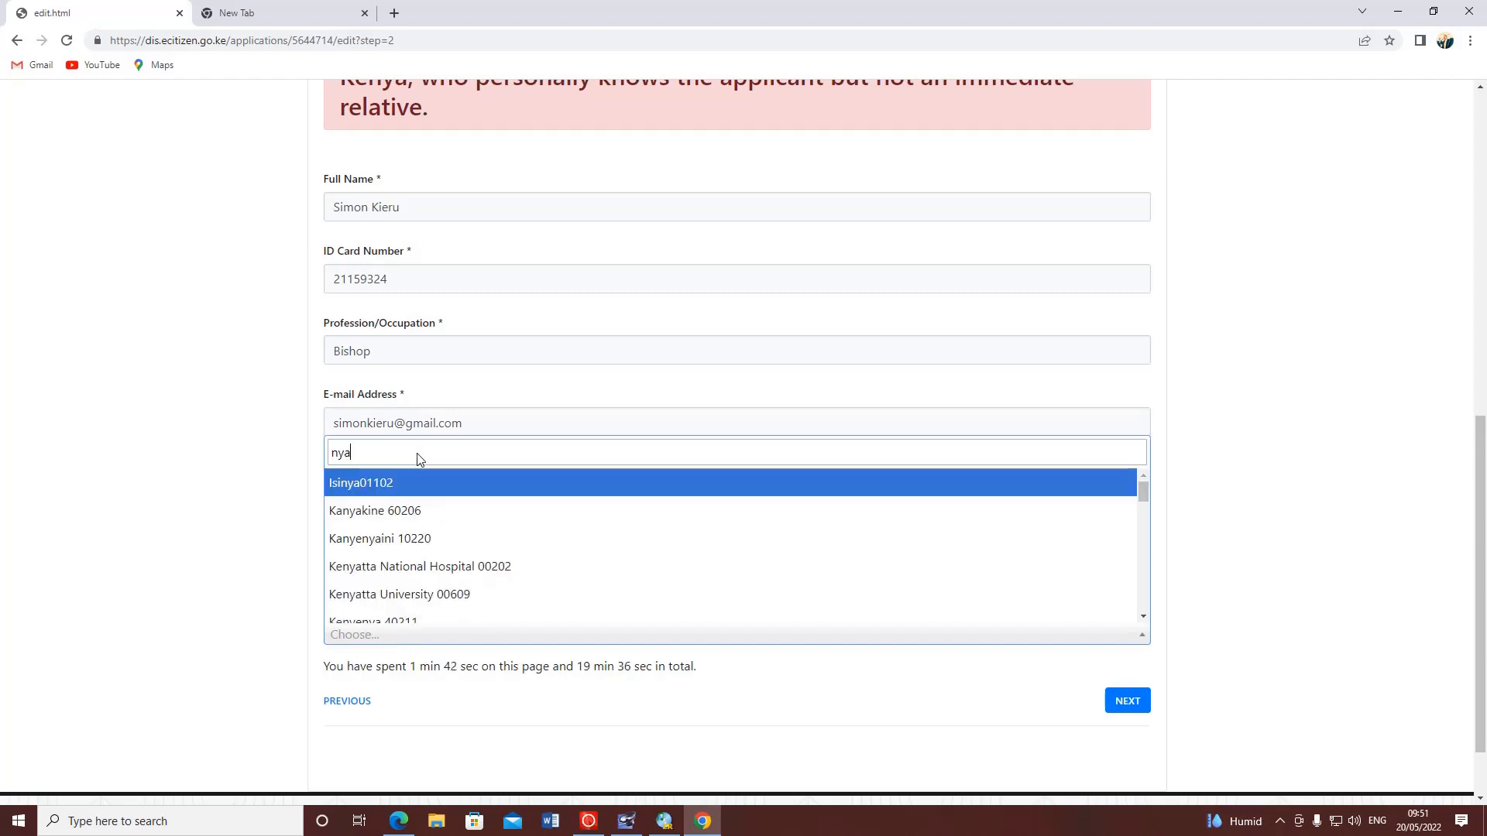
pyautogui.write('huru')
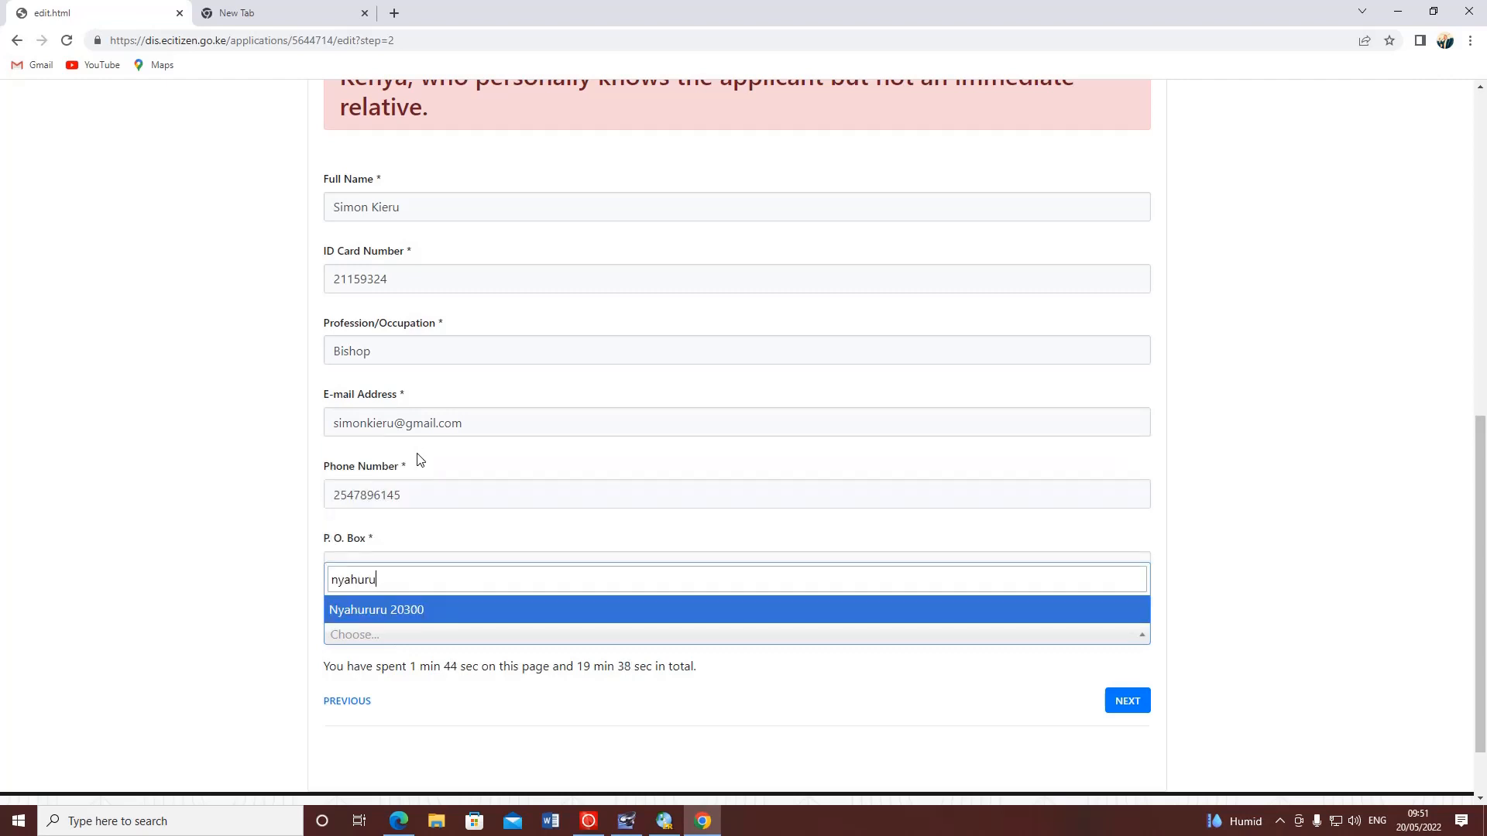
pyautogui.click(435, 618)
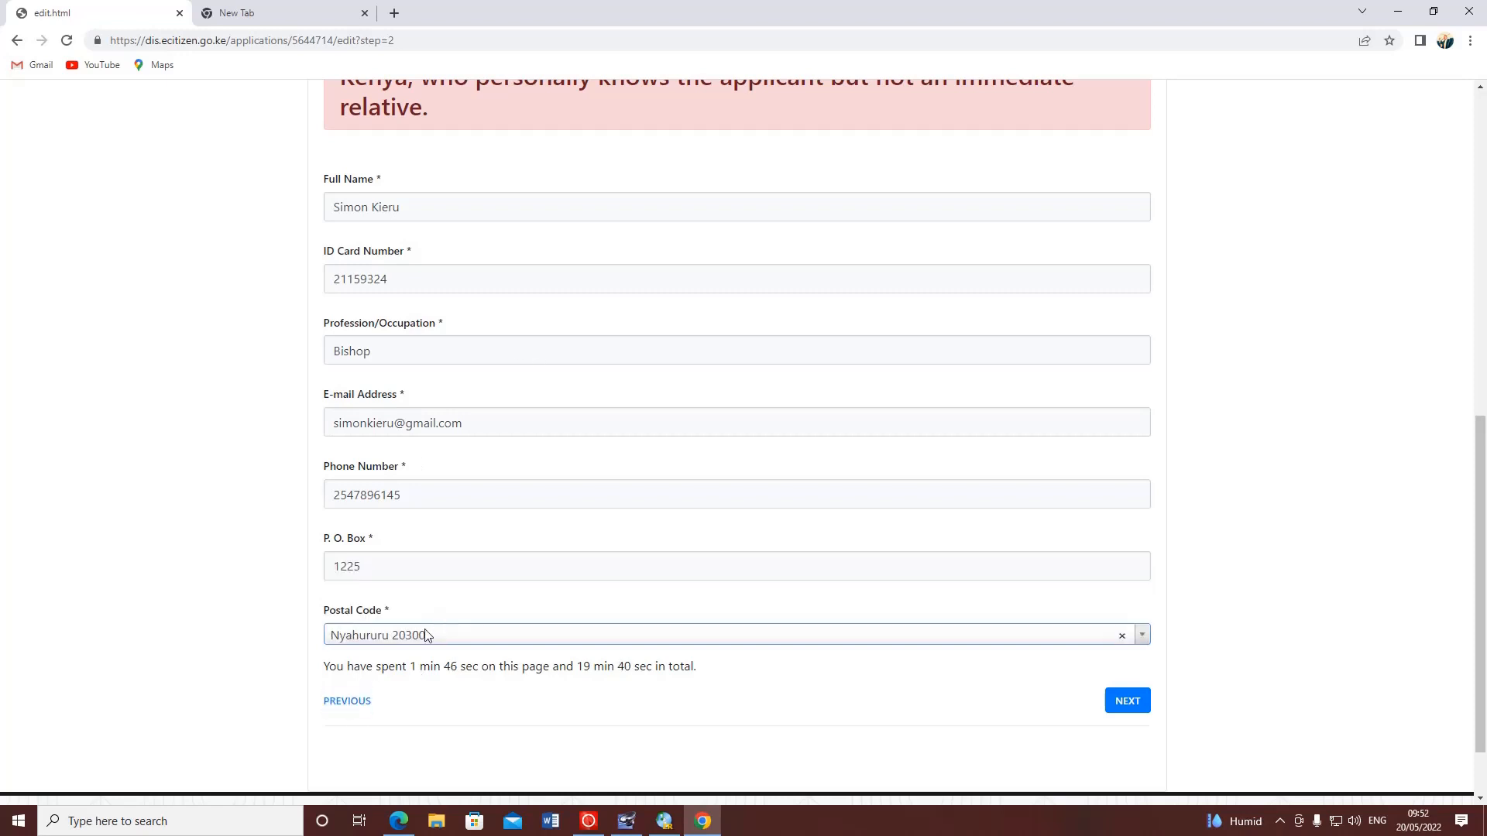
pyautogui.click(1128, 700)
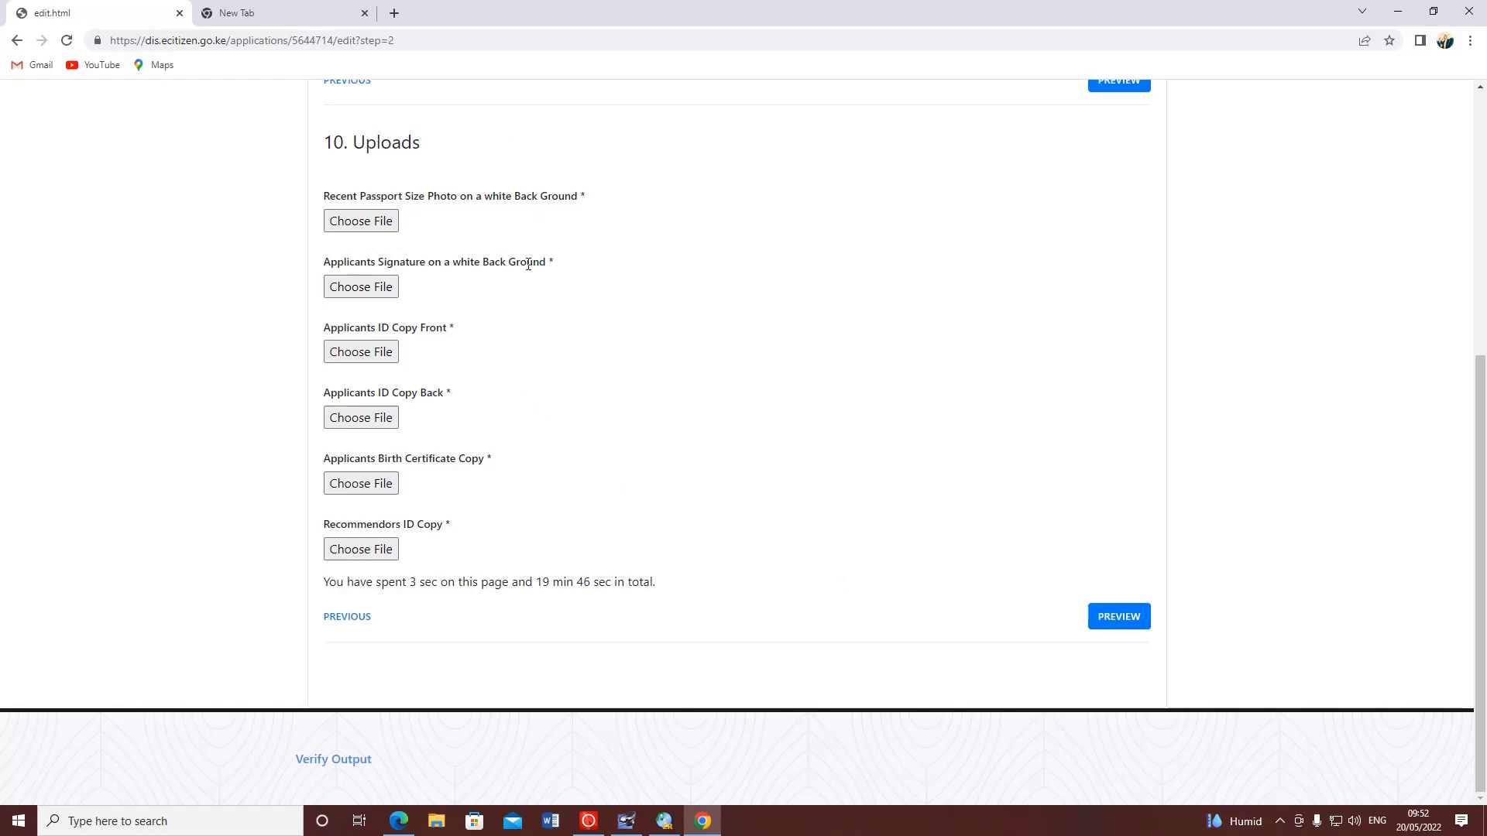
# - Shift the progress tracker forward to show step 10, Uploads, and its six upload fields
pyautogui.scroll(4, 874, 322)
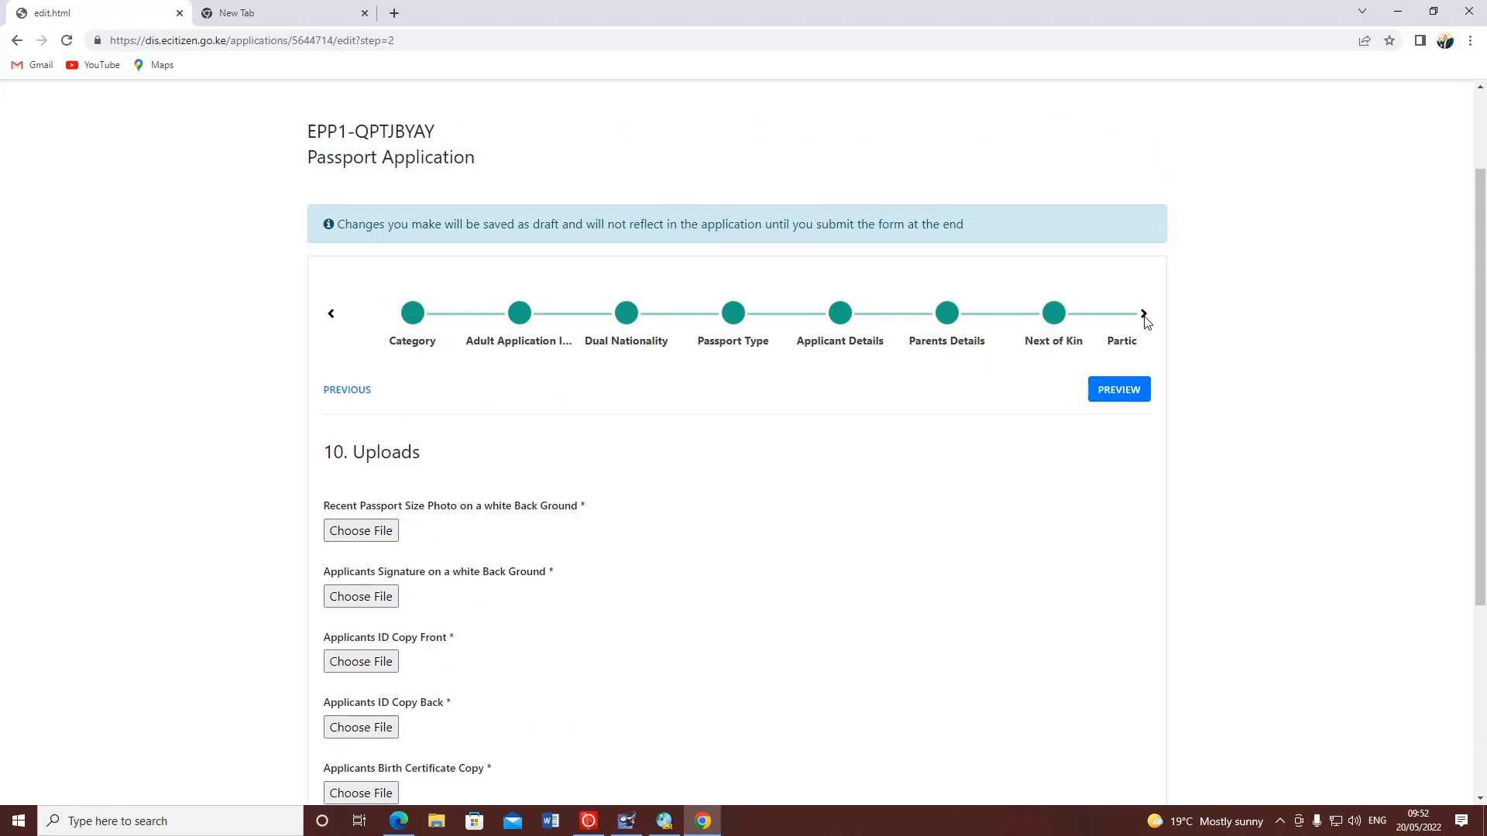
pyautogui.click(1143, 315)
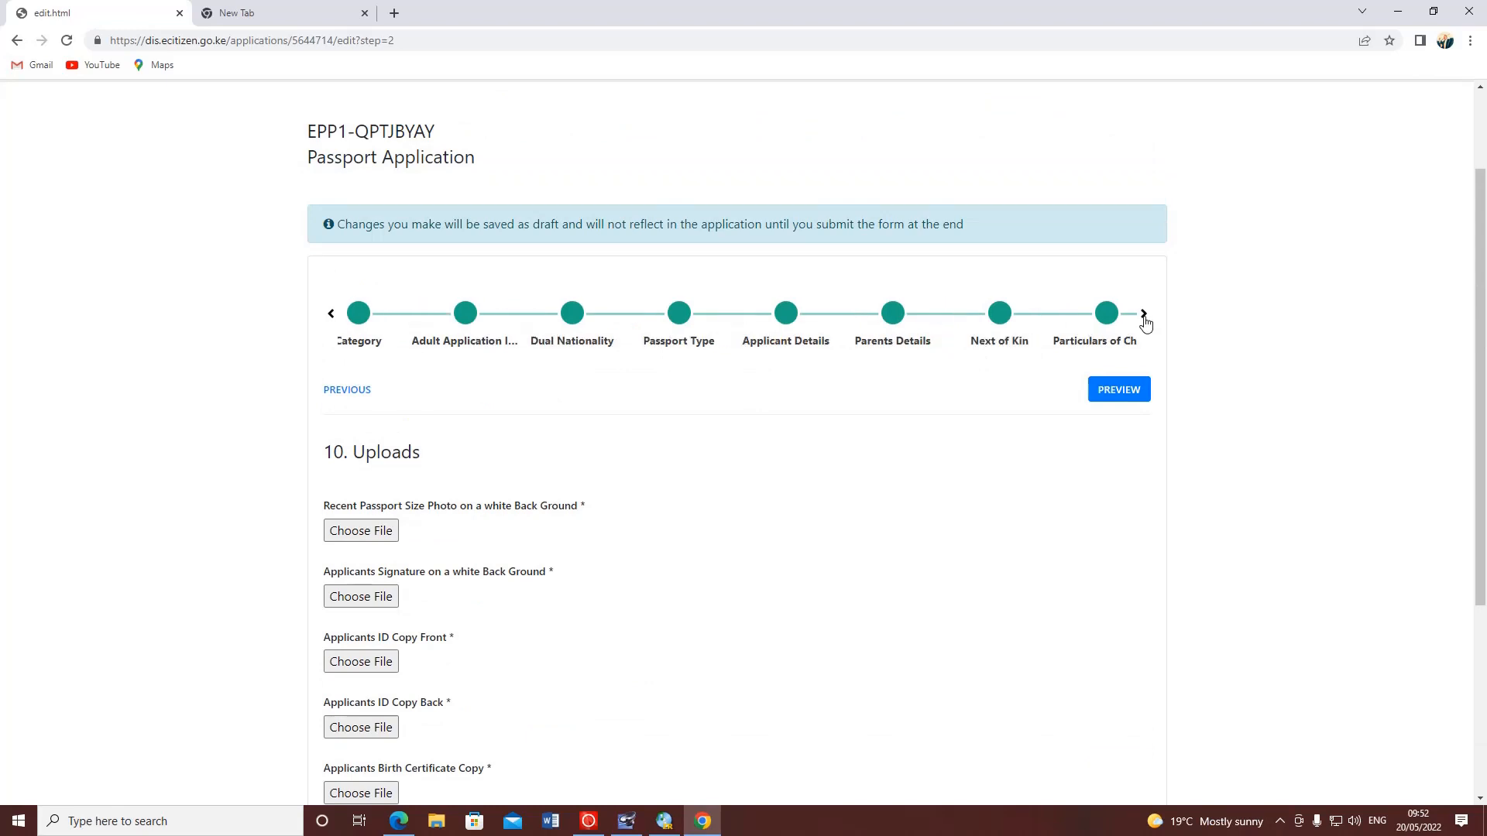
pyautogui.click(1144, 315)
pyautogui.click(1143, 315)
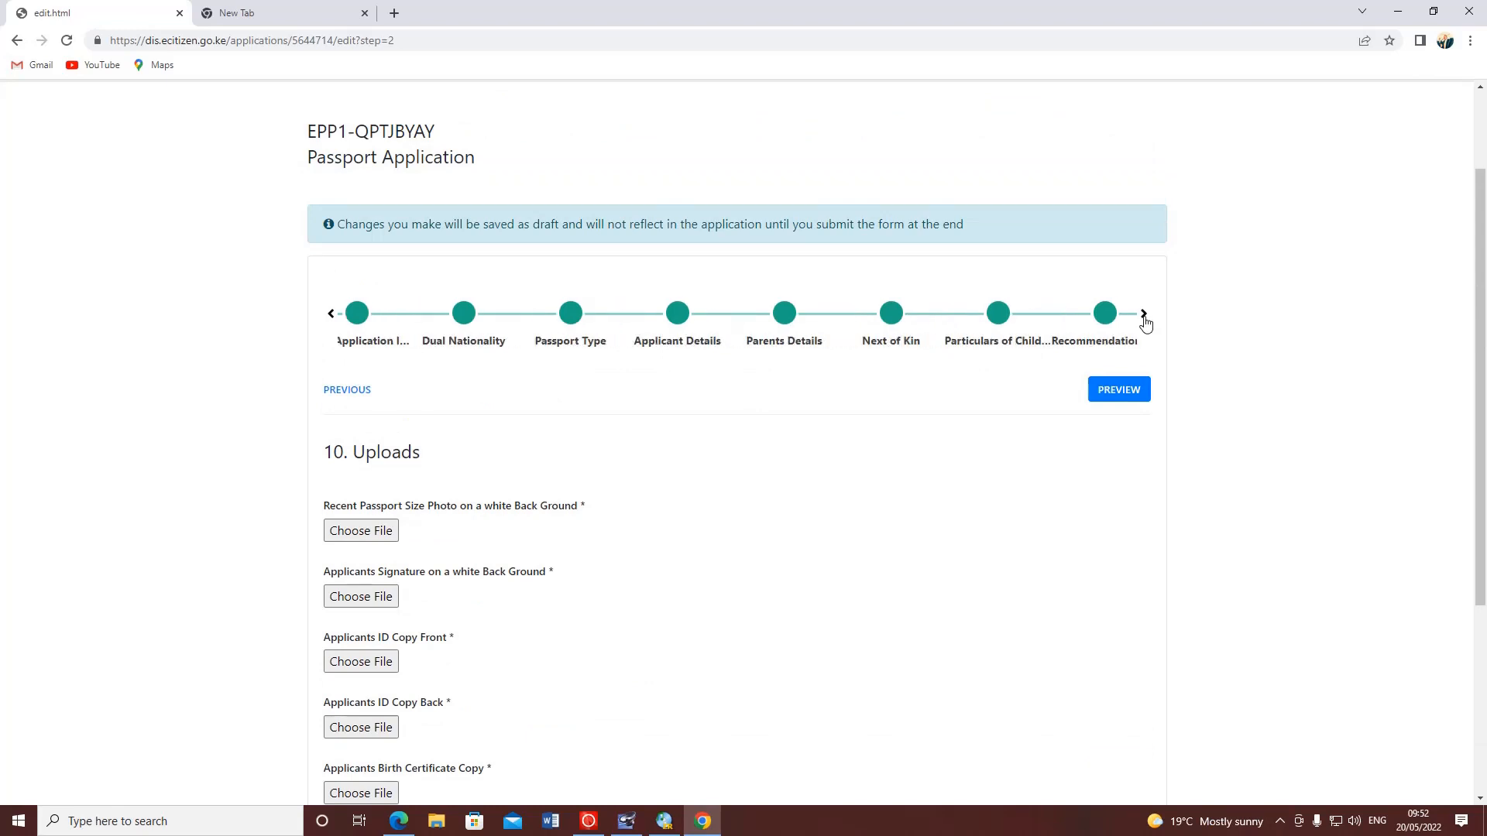
pyautogui.click(1143, 315)
pyautogui.click(1143, 315)
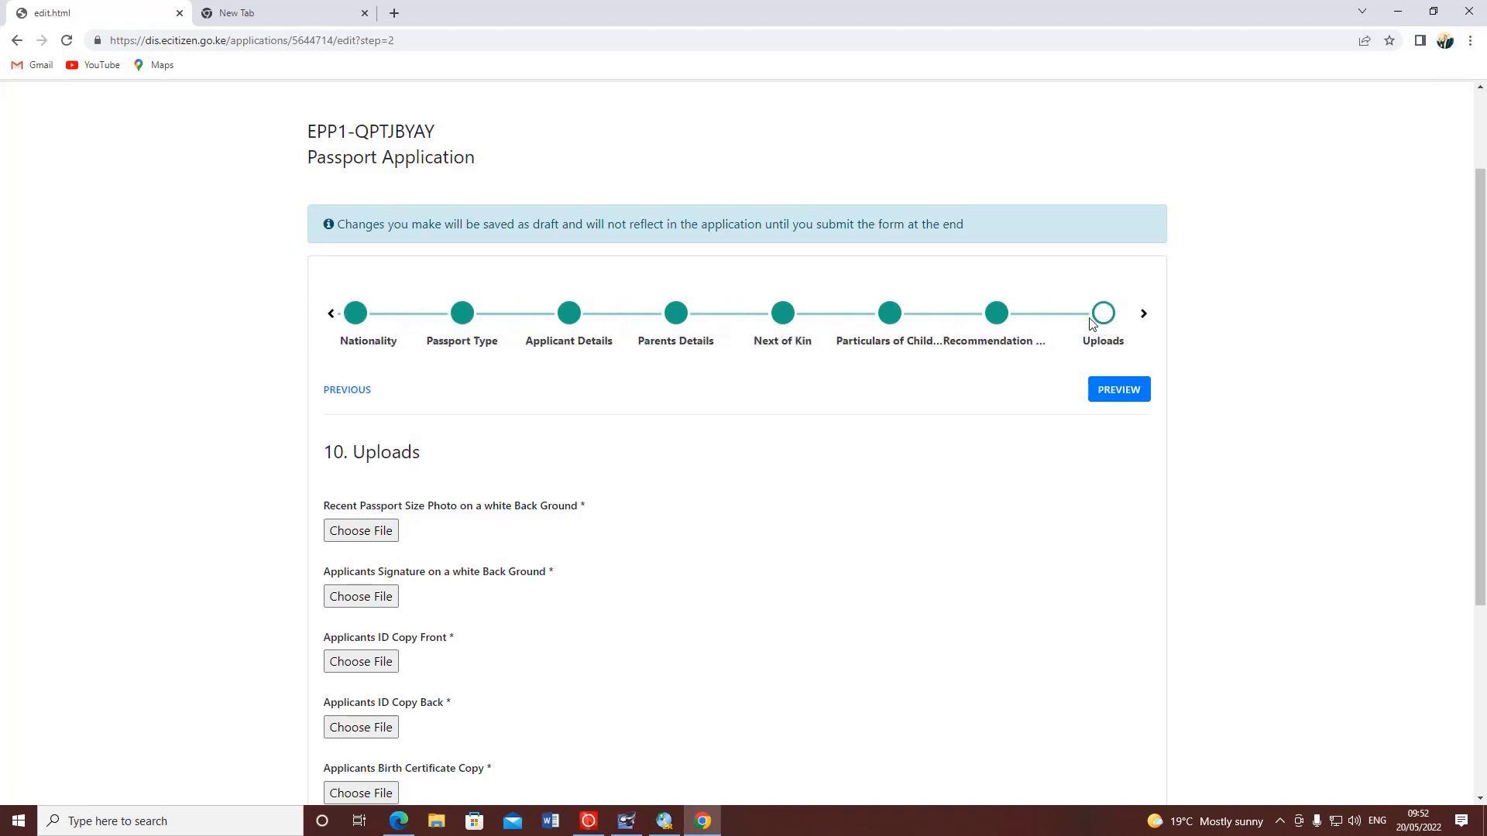
pyautogui.click(1145, 316)
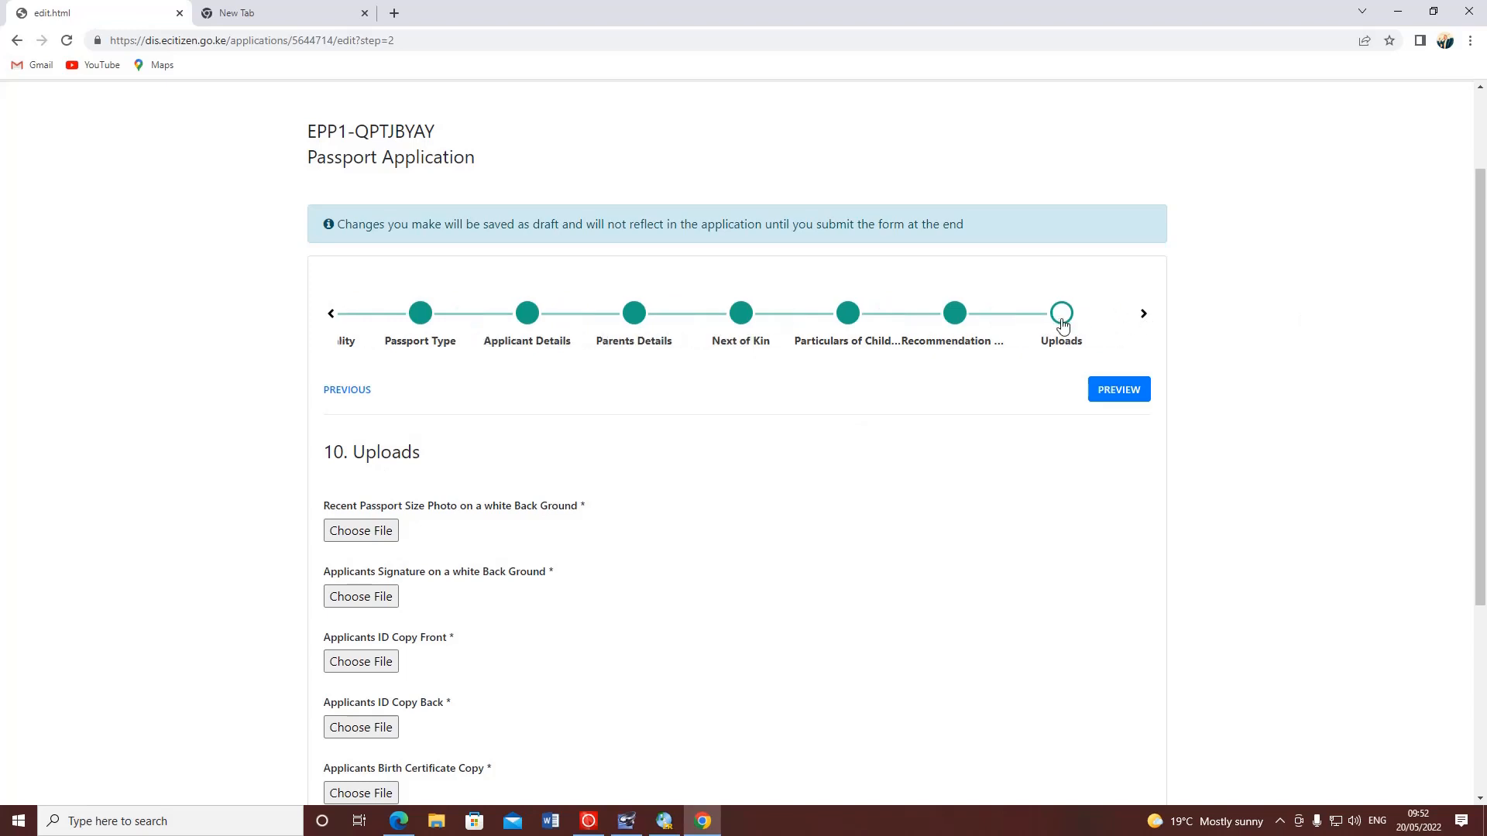
pyautogui.scroll(-3, 381, 346)
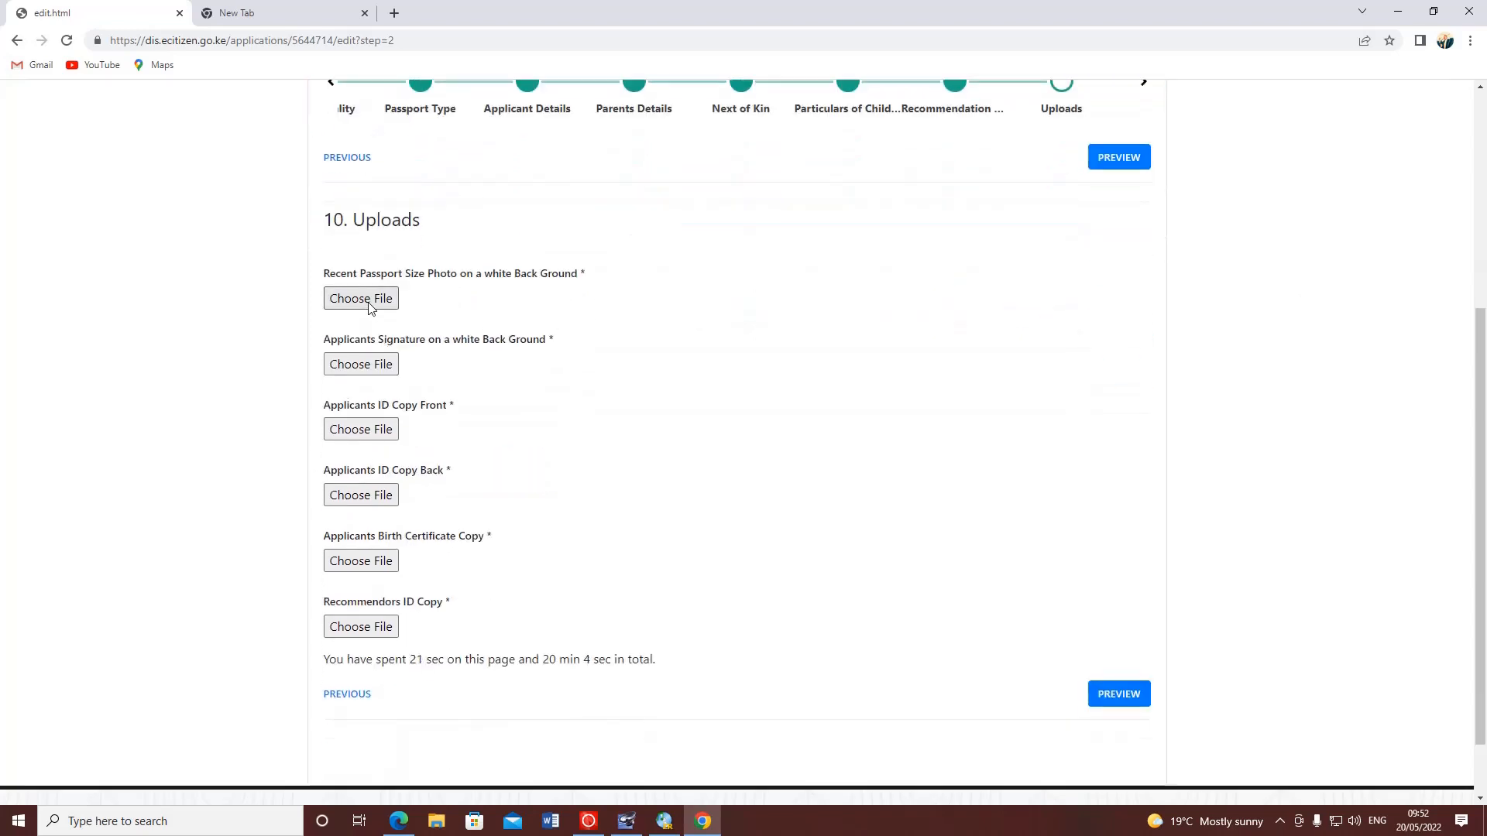
pyautogui.click(369, 307)
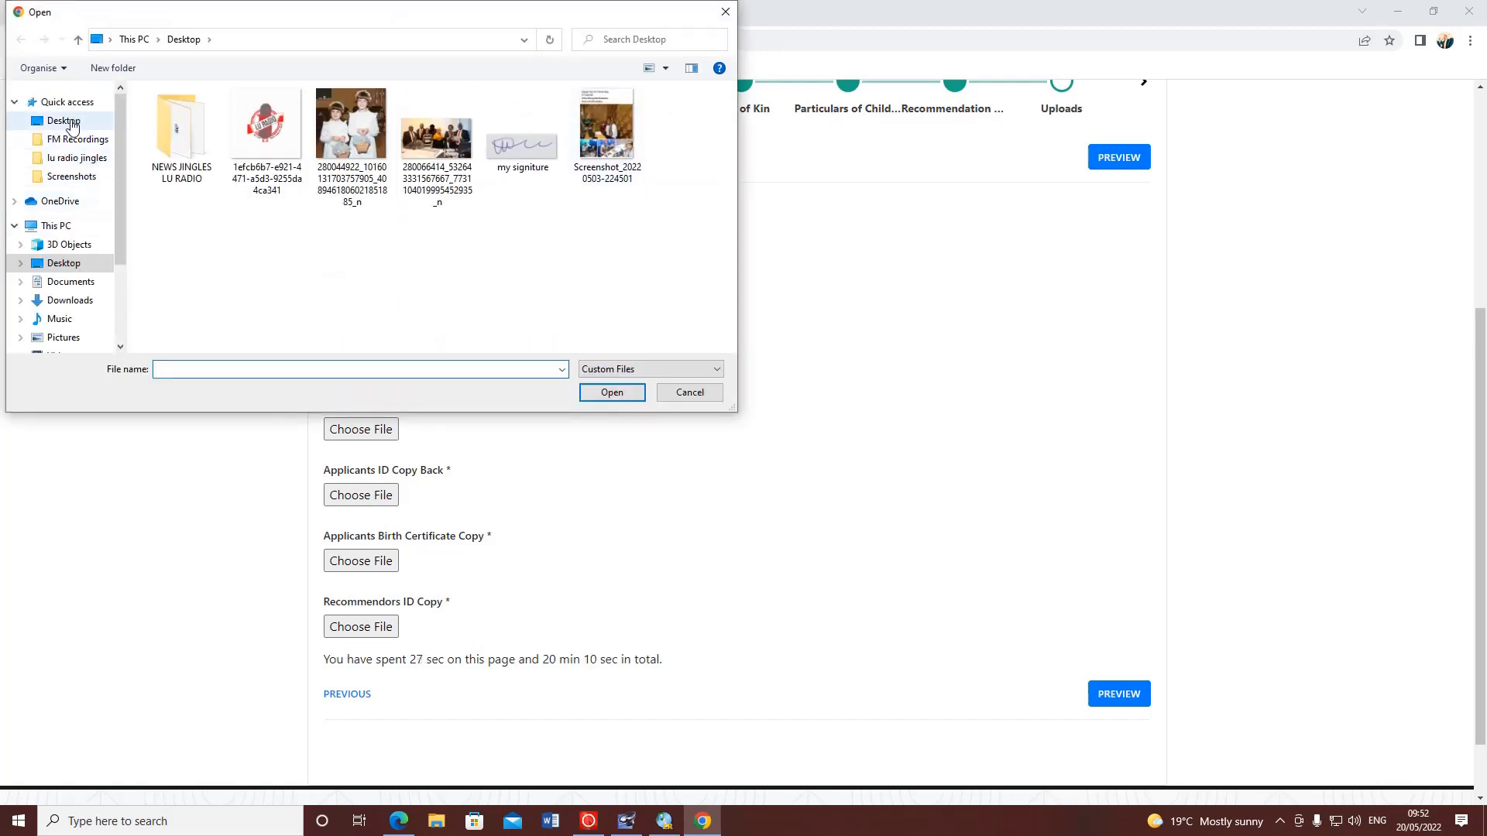
pyautogui.click(70, 122)
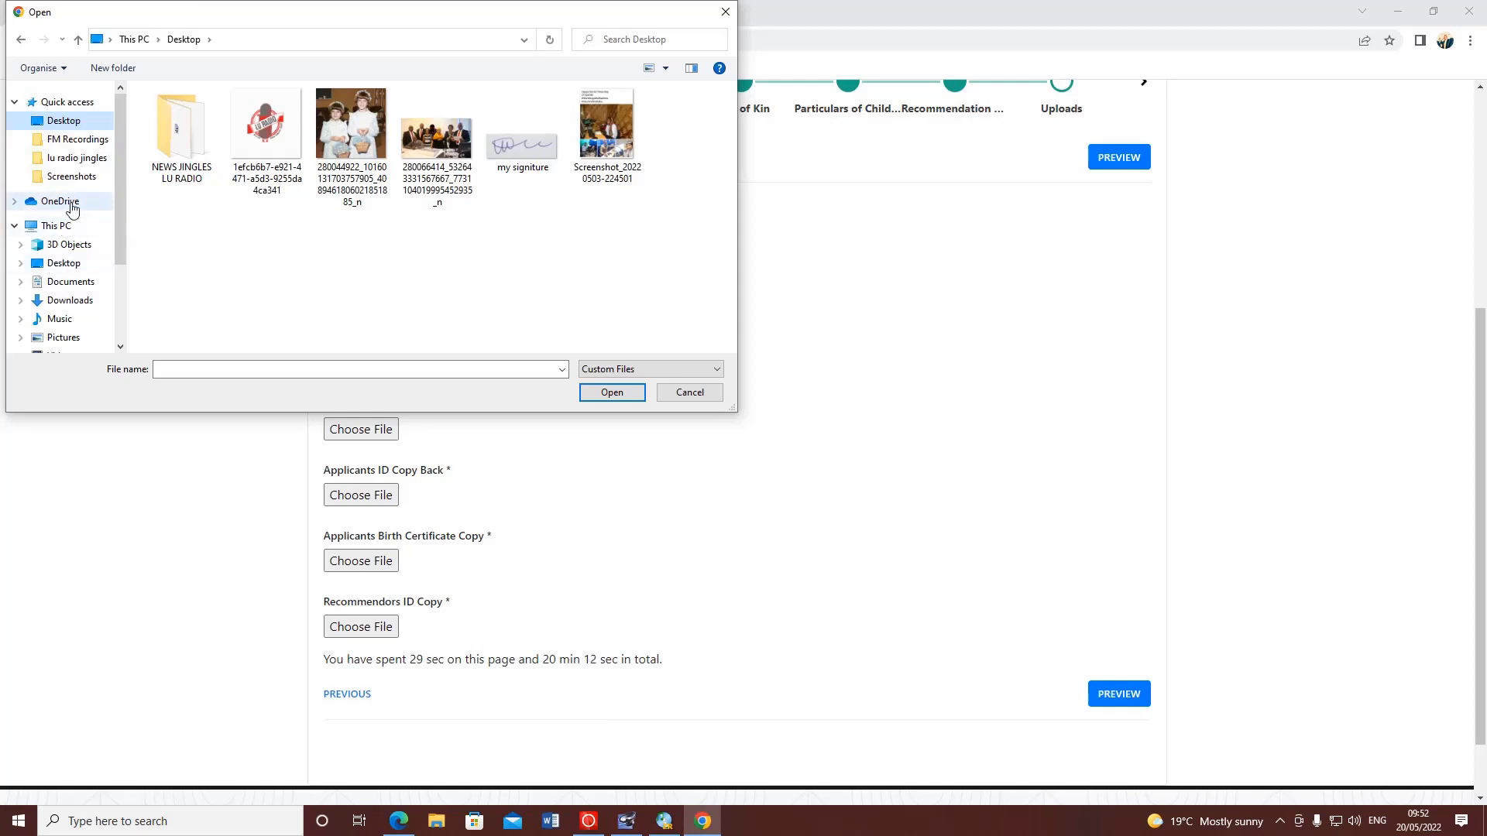
pyautogui.doubleClick(62, 225)
pyautogui.click(94, 256)
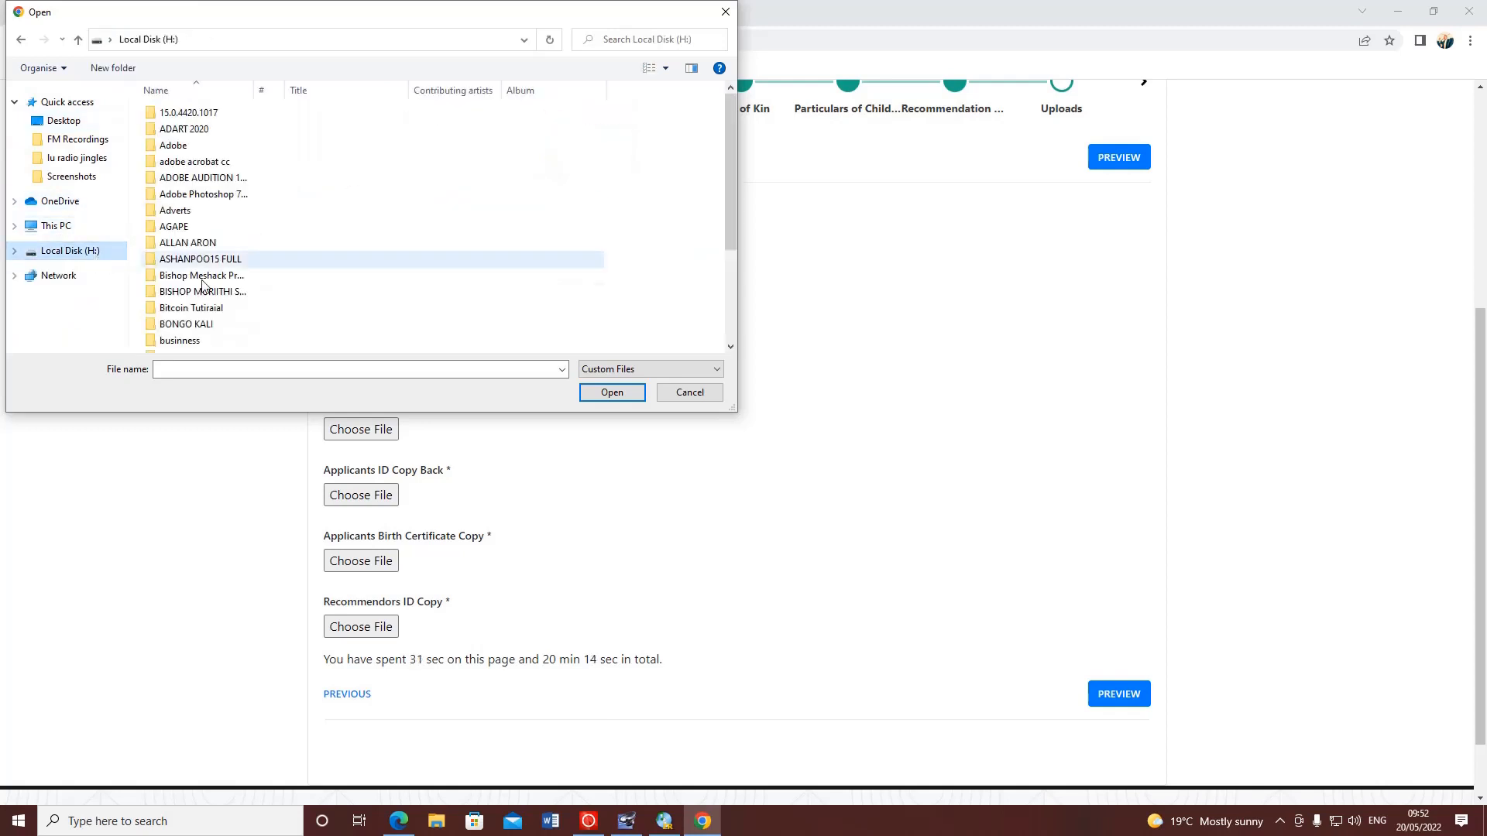
pyautogui.doubleClick(74, 260)
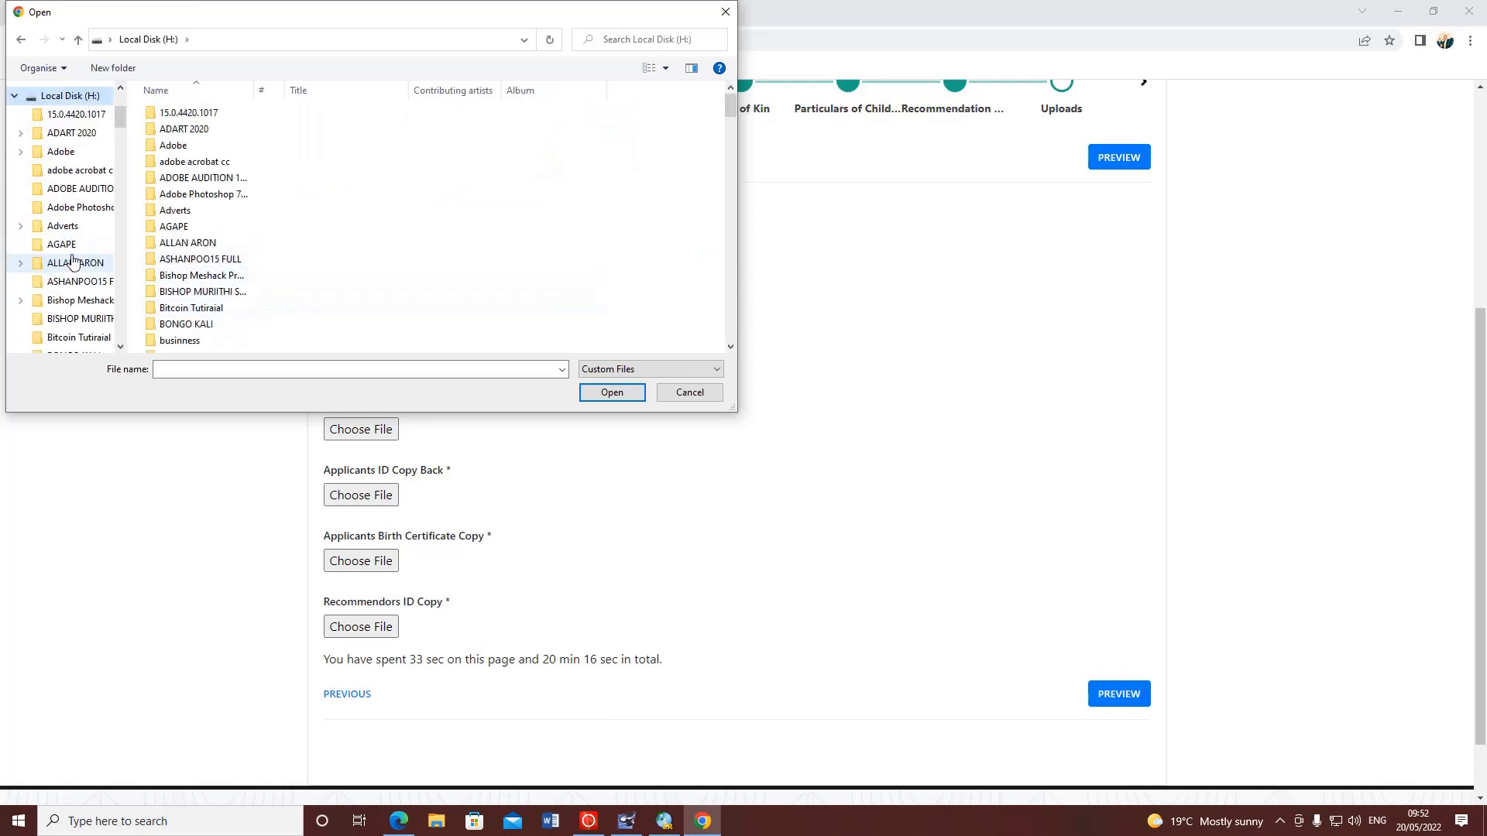
pyautogui.scroll(-4, 240, 290)
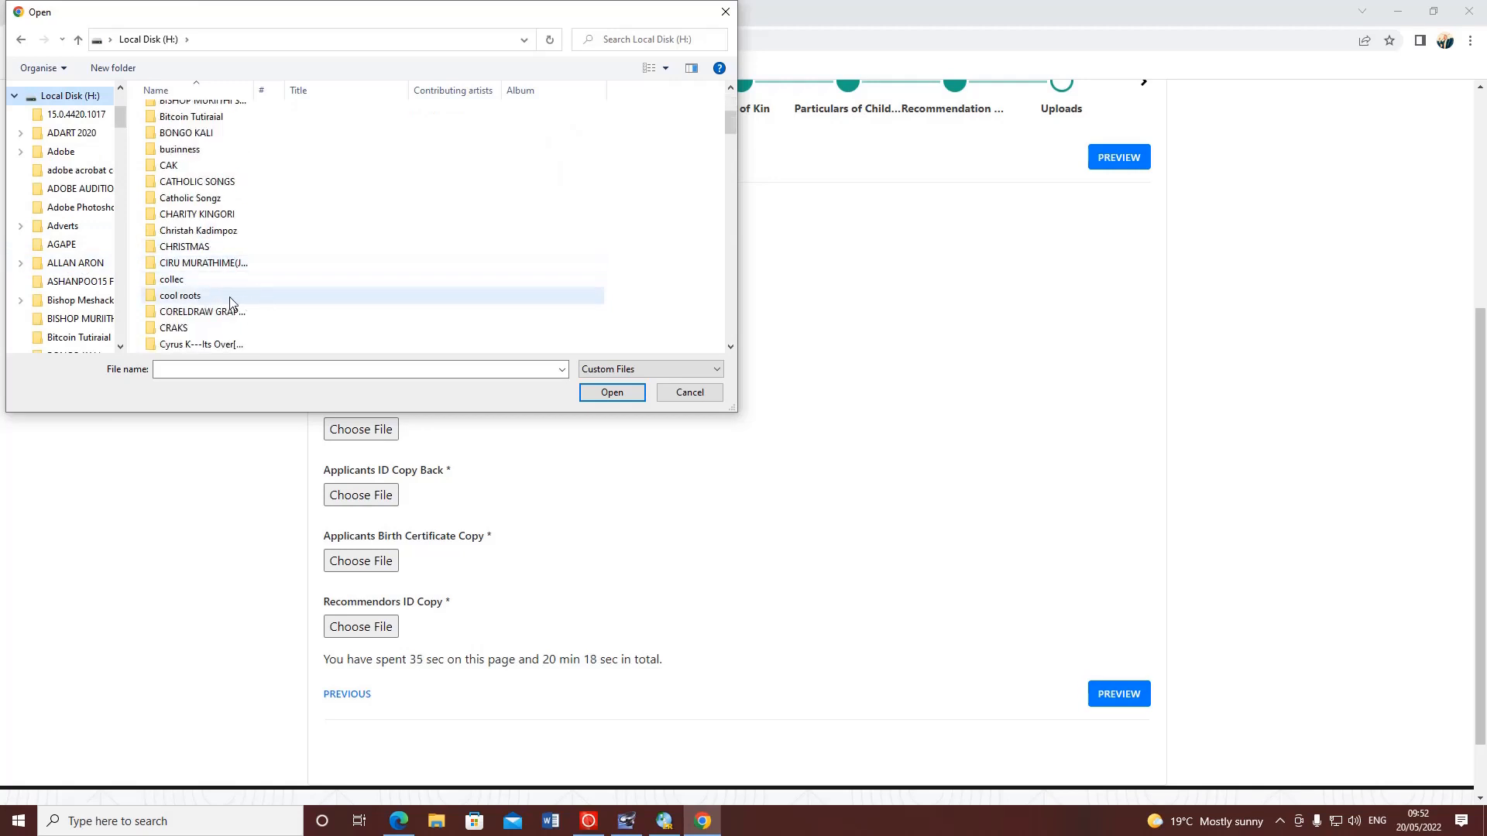
pyautogui.click(725, 11)
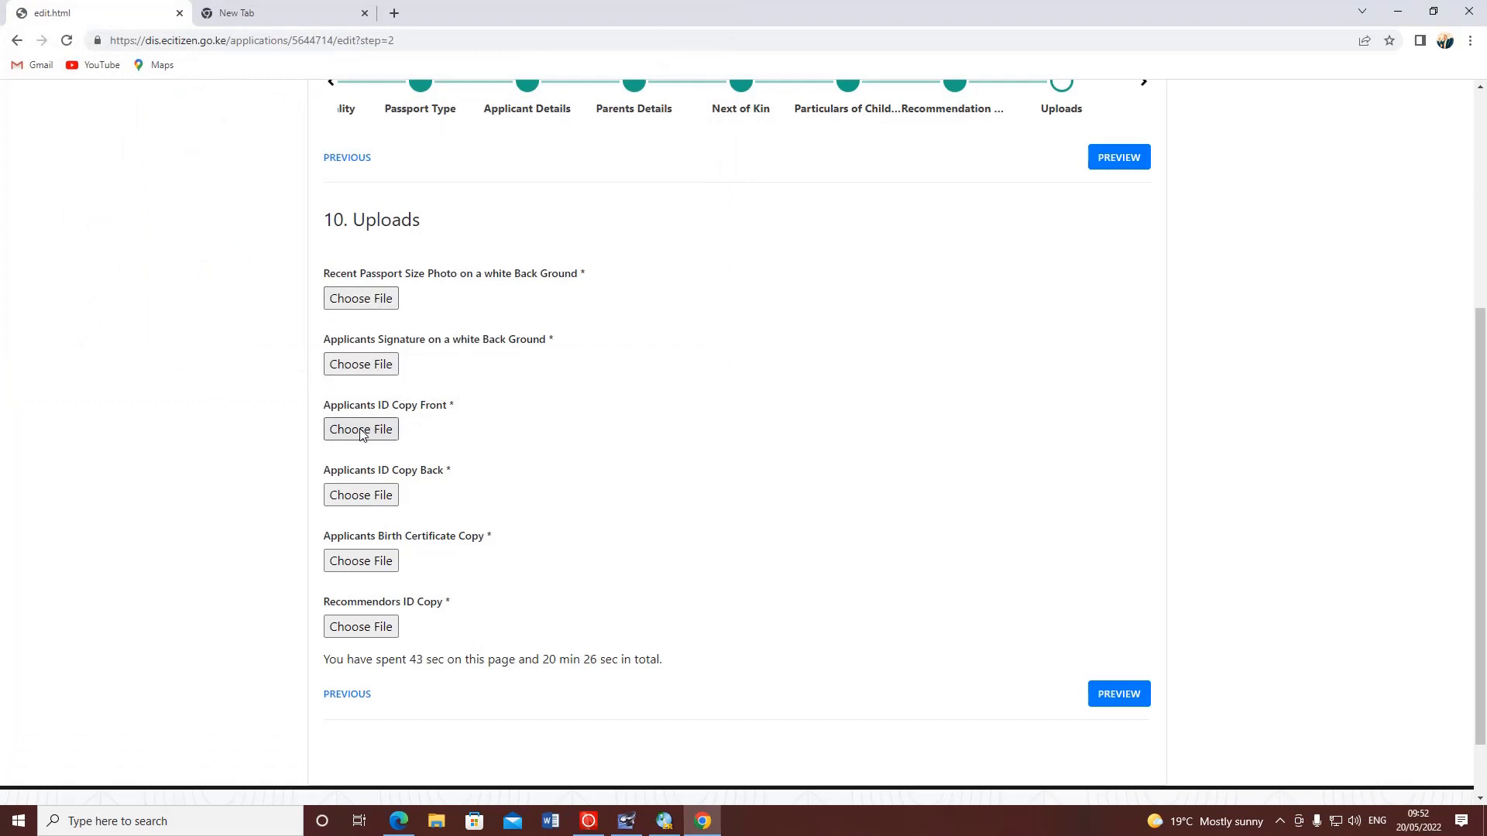
pyautogui.moveTo(460, 408); pyautogui.dragTo(326, 406)
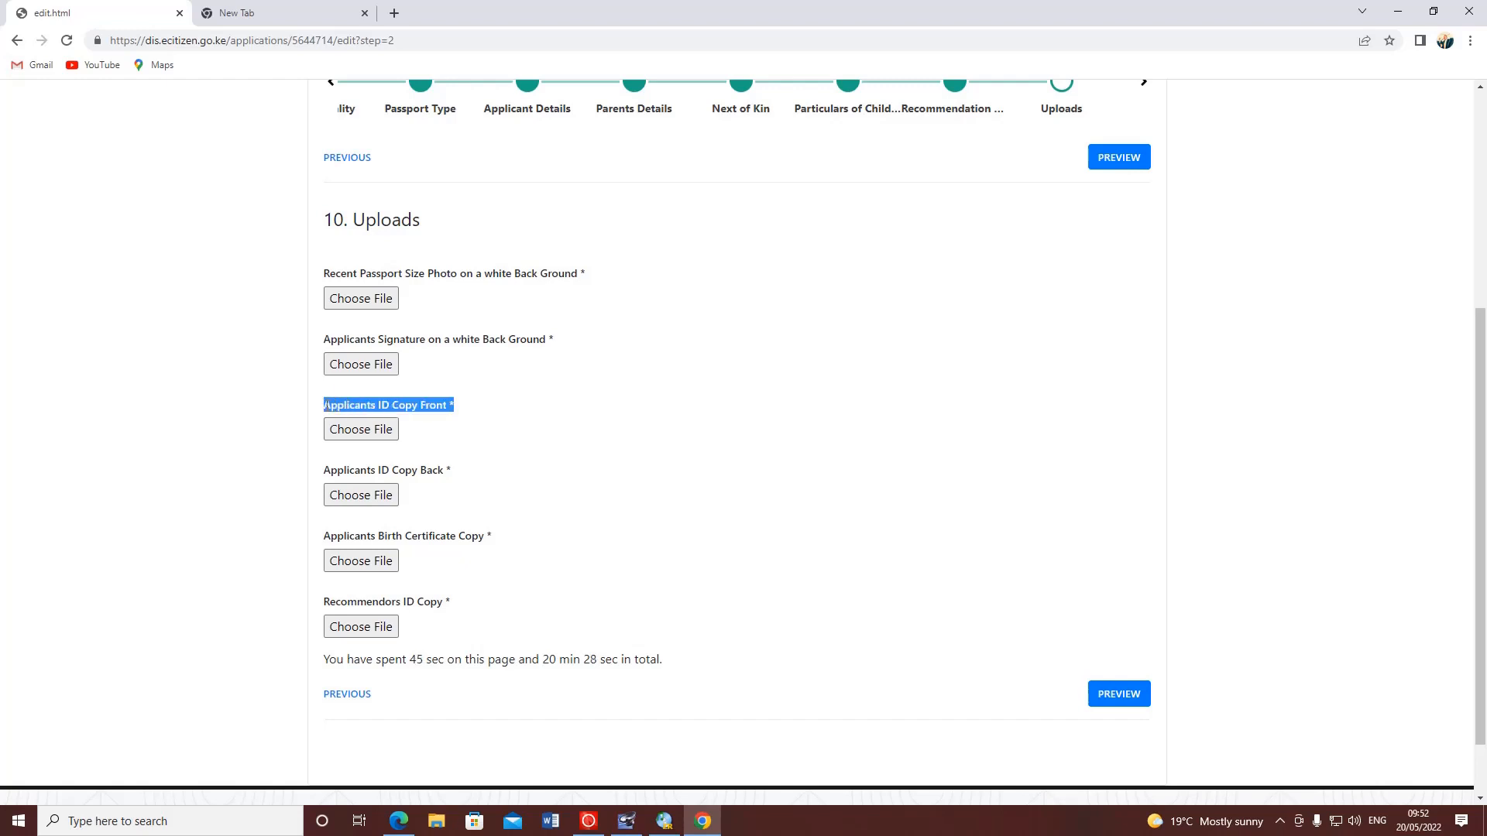
pyautogui.click(501, 403)
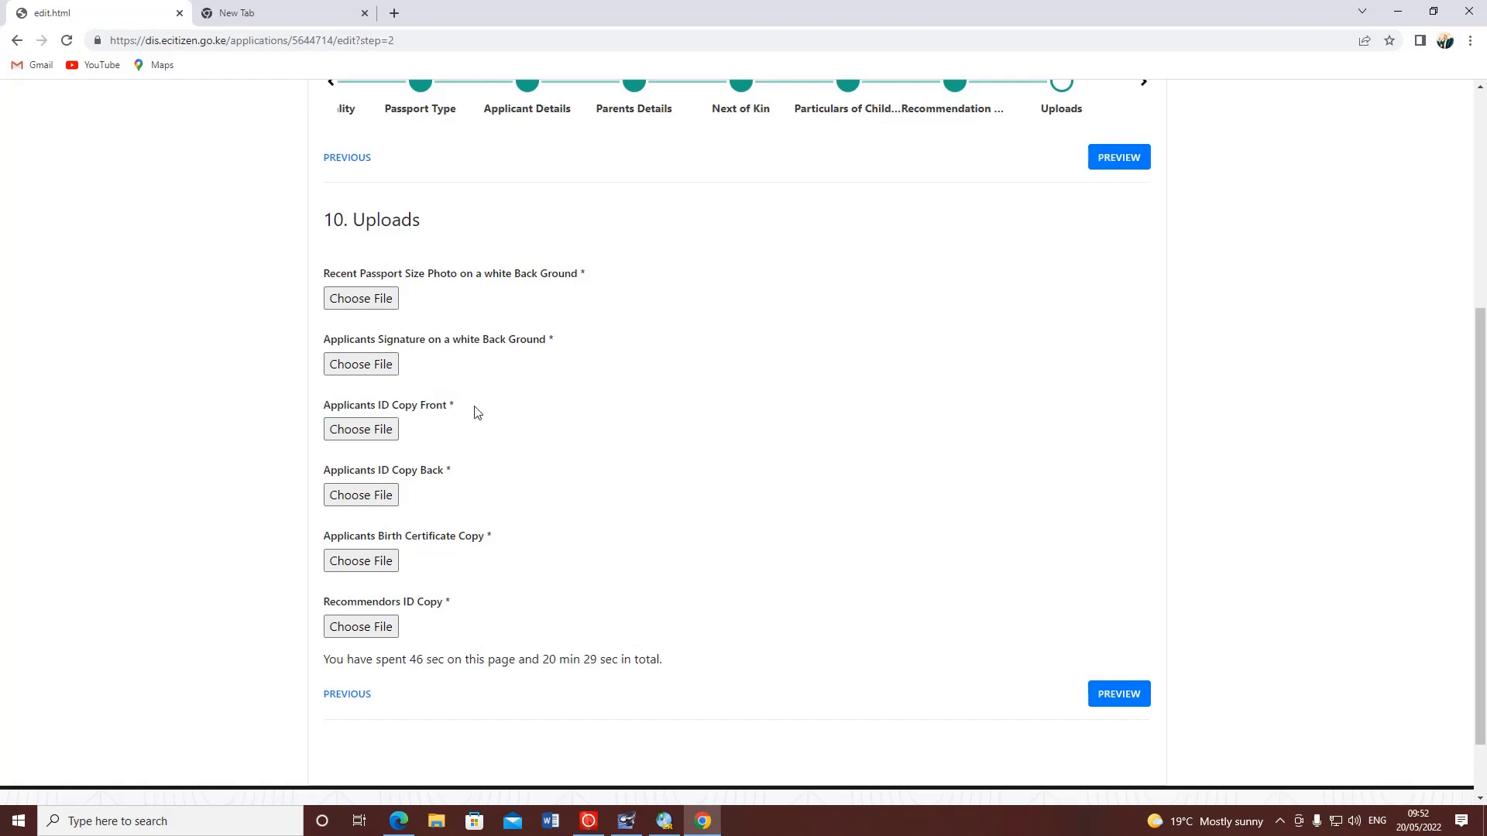
pyautogui.moveTo(325, 338); pyautogui.dragTo(545, 344)
pyautogui.click(361, 364)
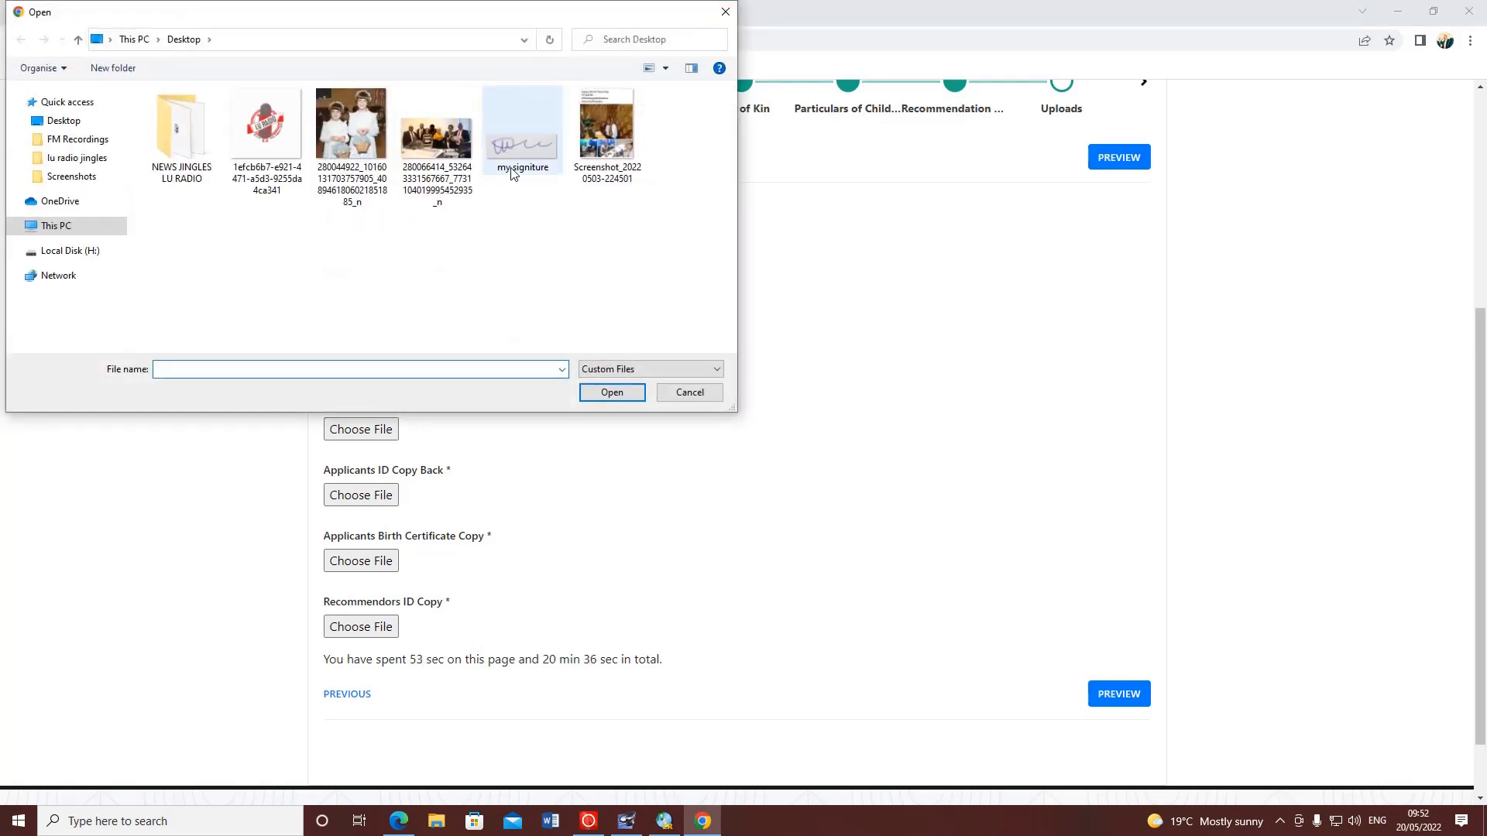
pyautogui.moveTo(667, 12)
pyautogui.mouseDown()
pyautogui.moveTo(979, 400)
pyautogui.moveTo(835, 444)
pyautogui.mouseUp()
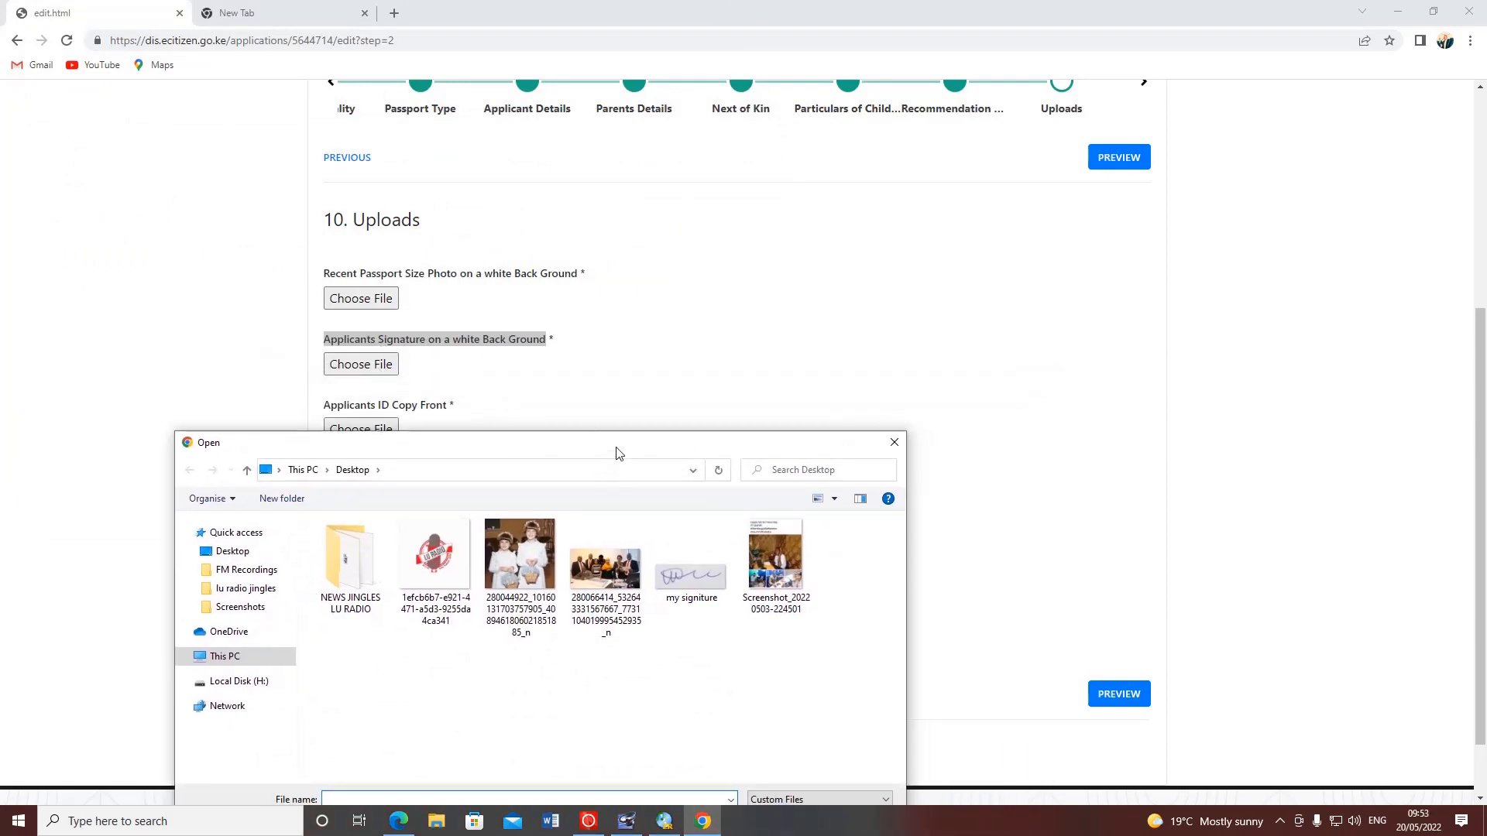
pyautogui.click(690, 559)
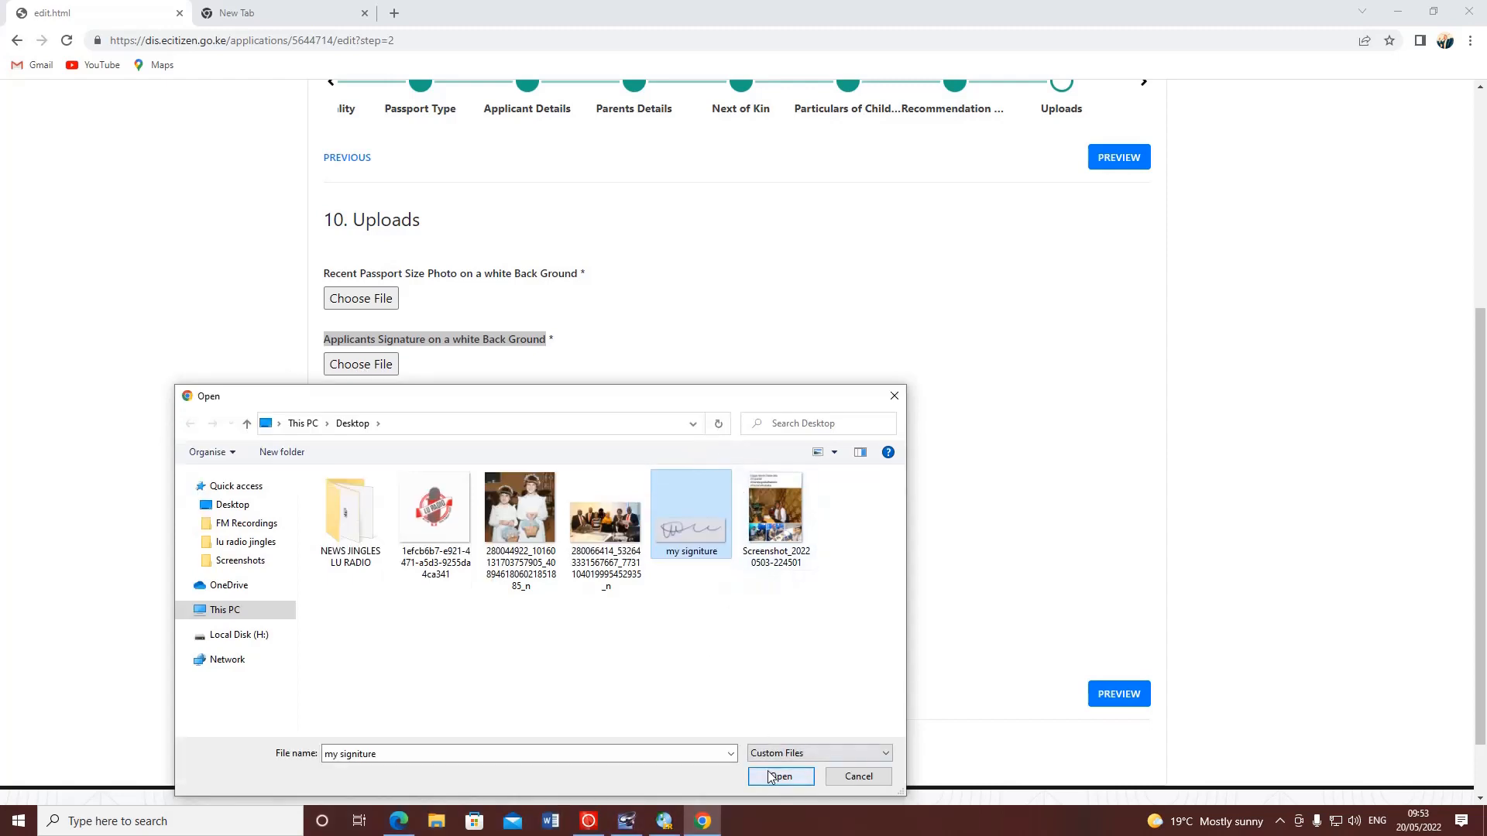
pyautogui.click(780, 777)
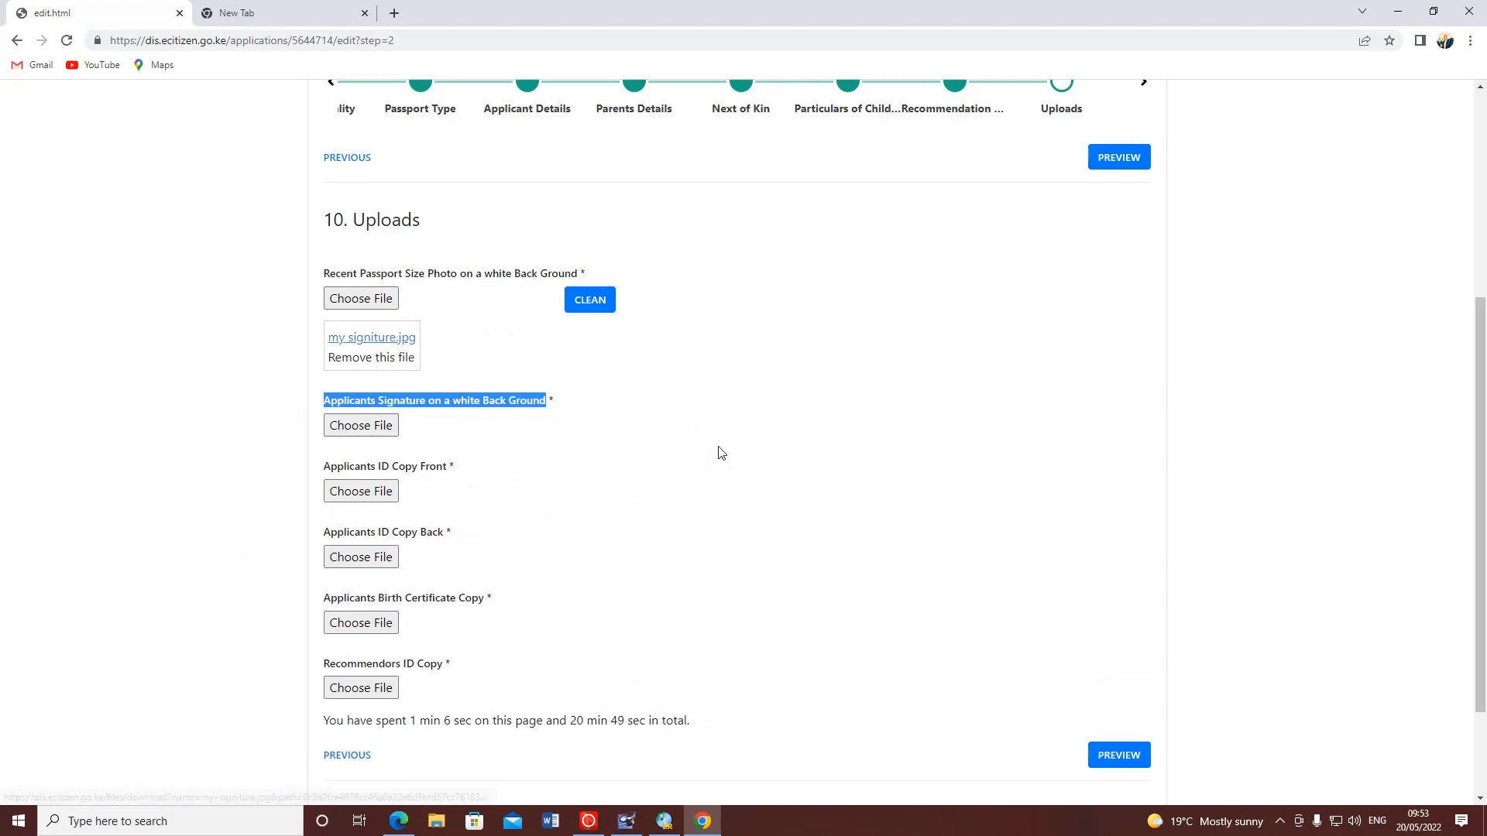
pyautogui.click(682, 448)
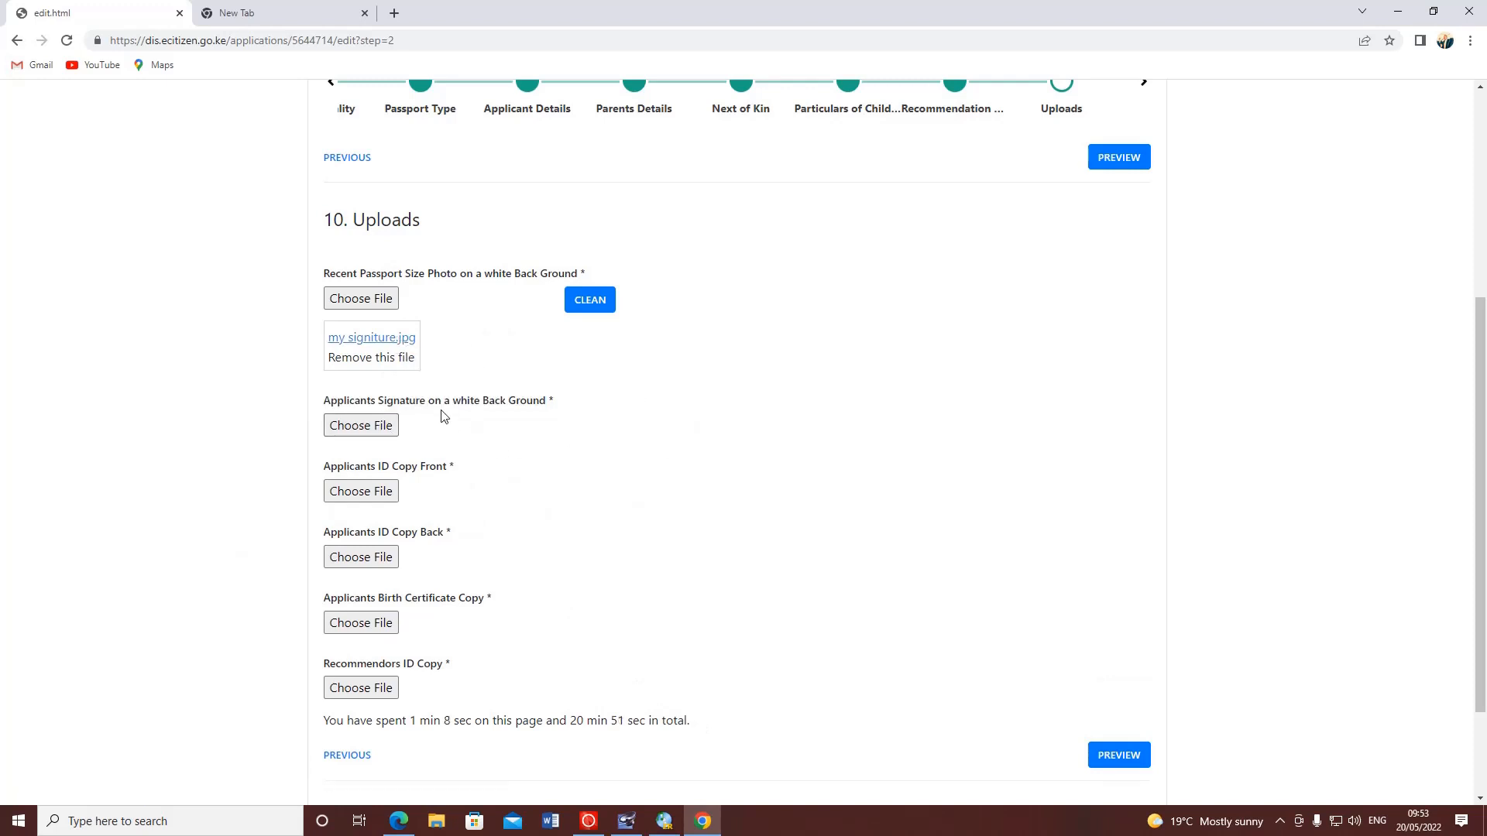
pyautogui.click(380, 359)
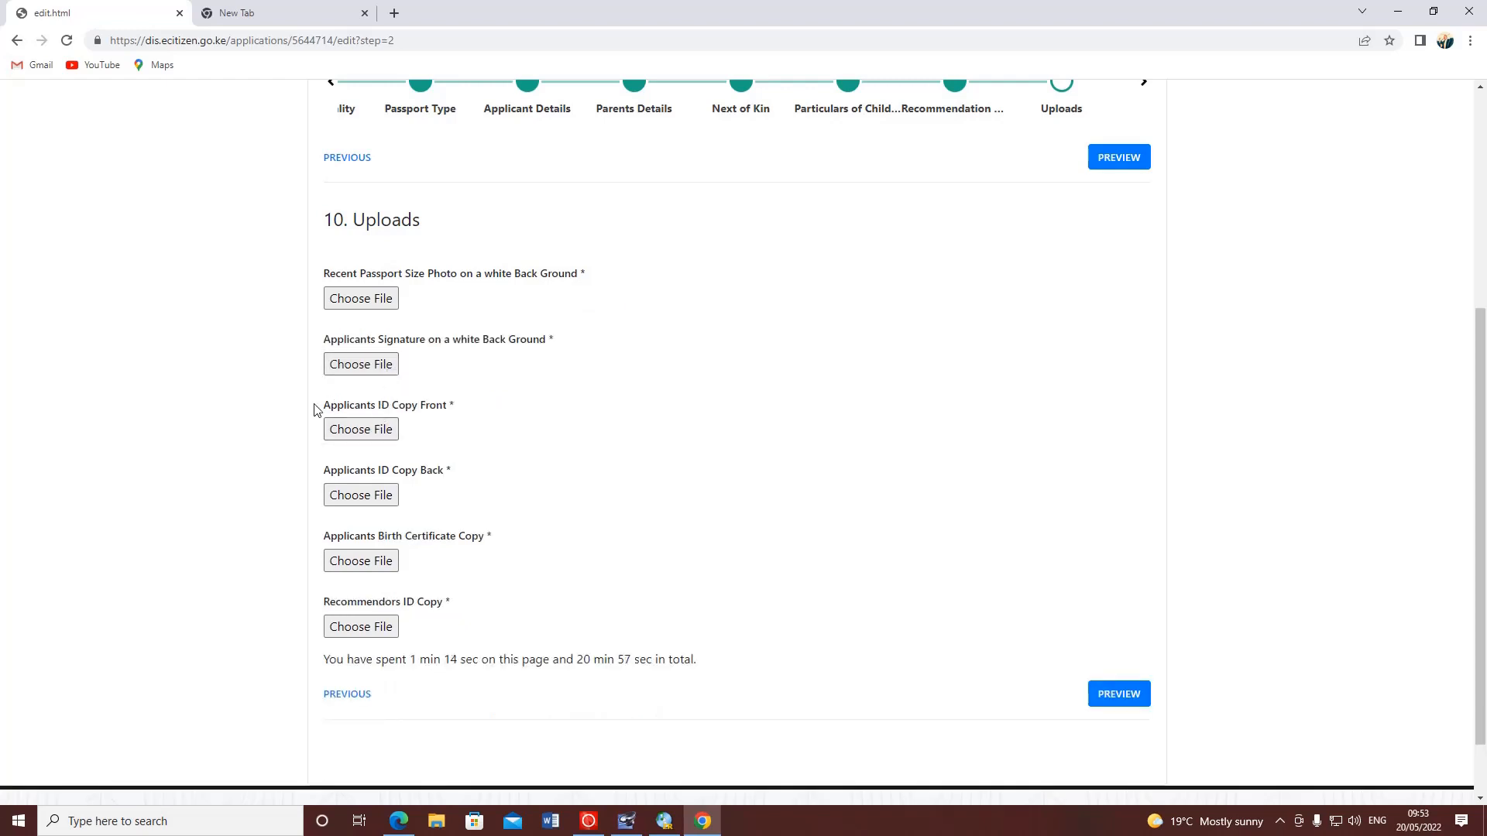
# - Review the ID copy and birth certificate upload fields, cancelling a file picker
pyautogui.moveTo(317, 410); pyautogui.dragTo(447, 409)
pyautogui.click(386, 452)
pyautogui.moveTo(330, 471); pyautogui.dragTo(438, 476)
pyautogui.click(428, 525)
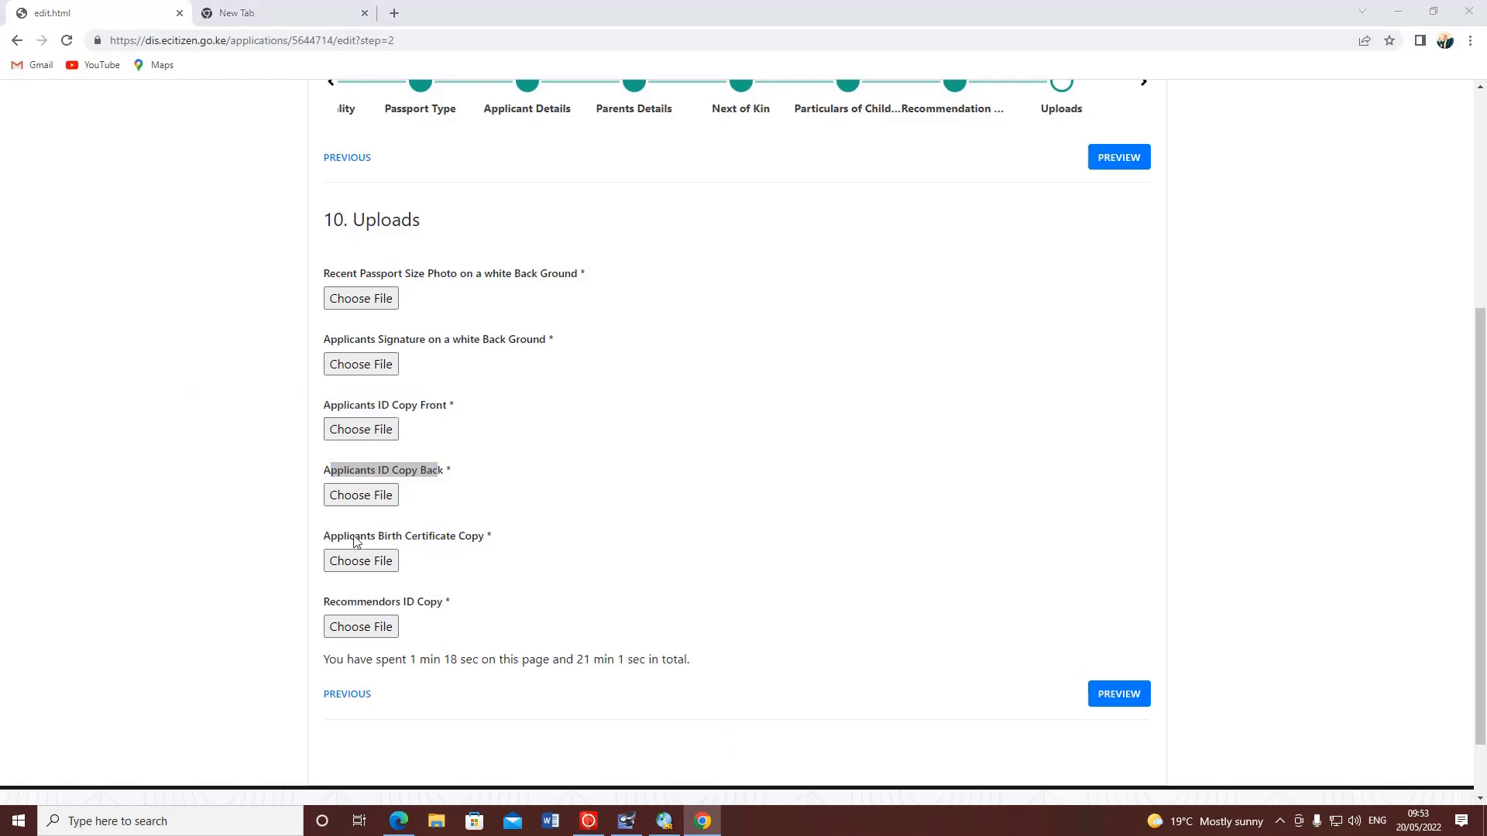
pyautogui.click(361, 559)
pyautogui.click(893, 399)
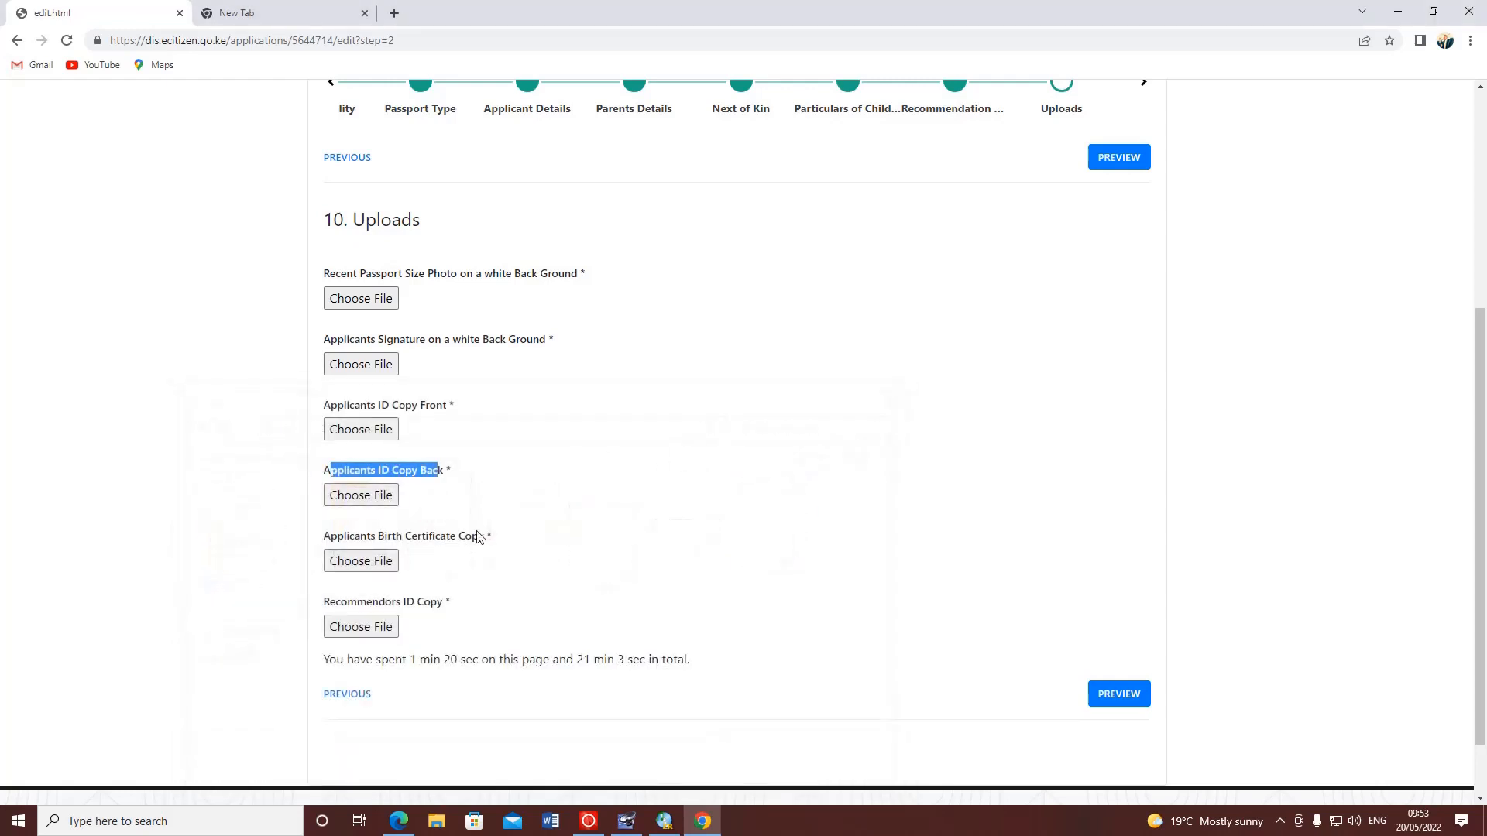
pyautogui.moveTo(496, 544); pyautogui.dragTo(480, 555)
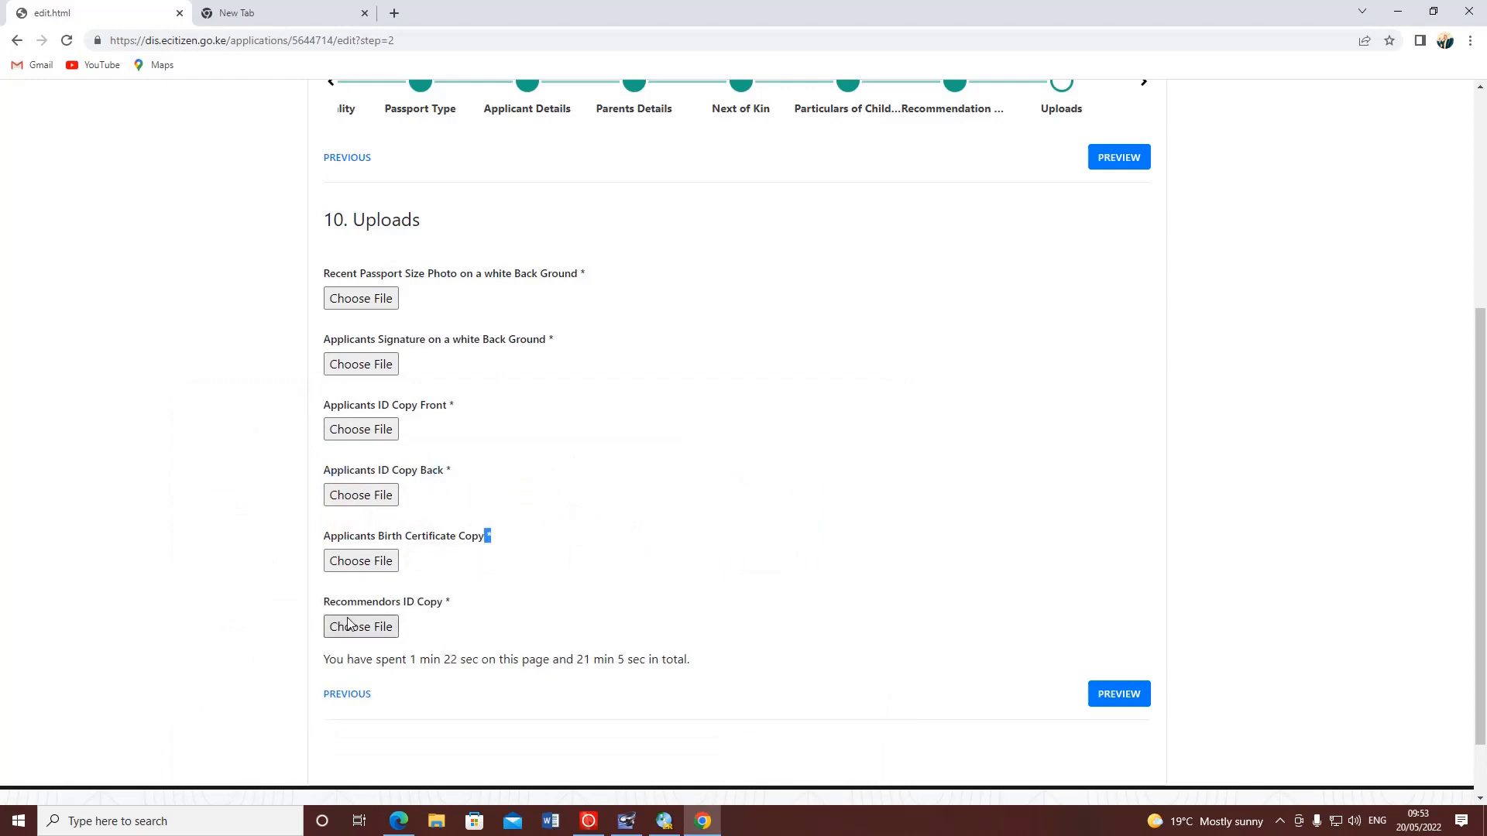
pyautogui.click(887, 614)
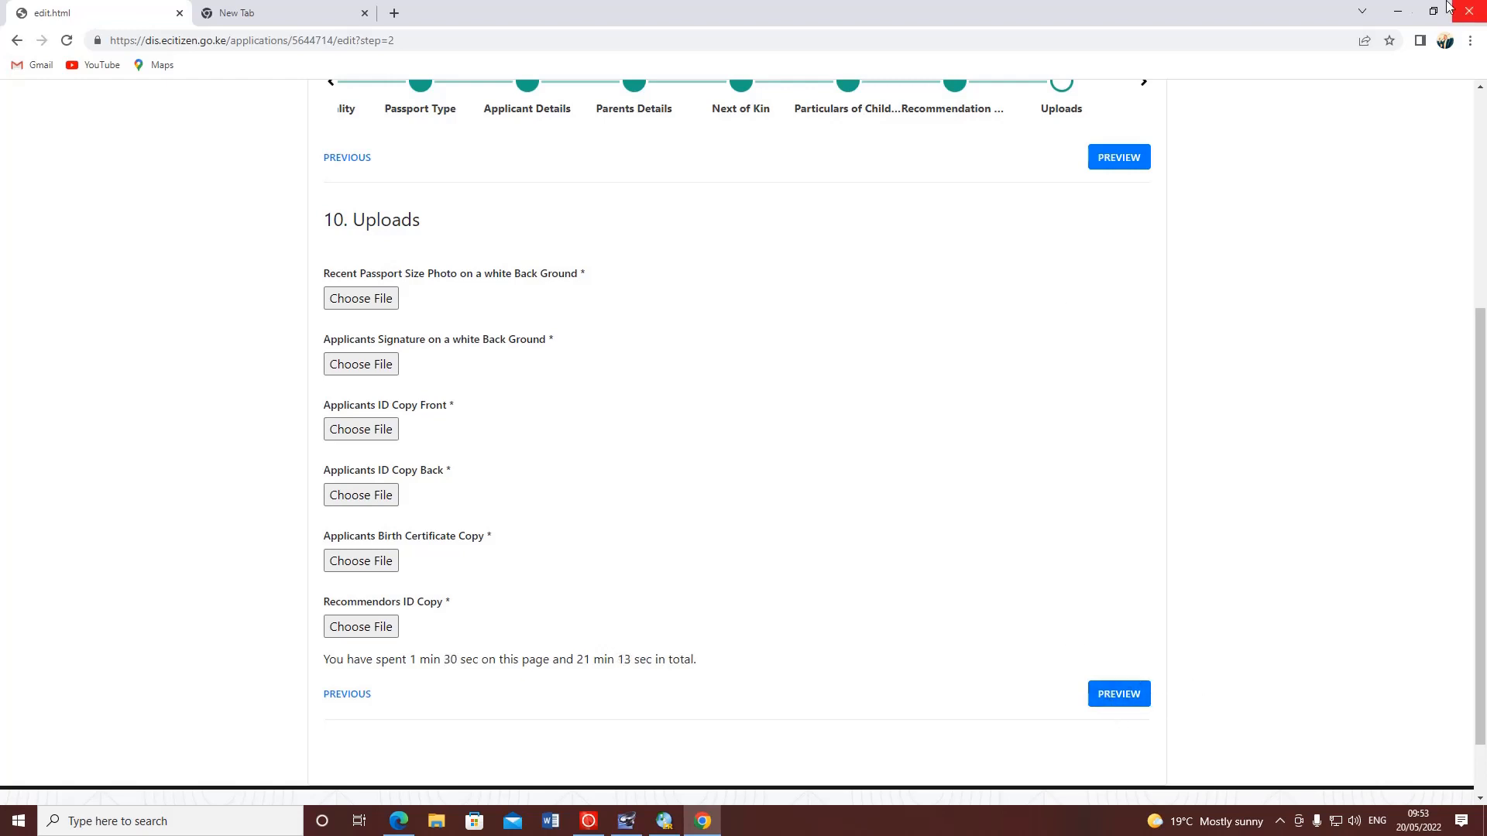
# - Return to the application's Category page and close the browser window
pyautogui.scroll(5, 903, 384)
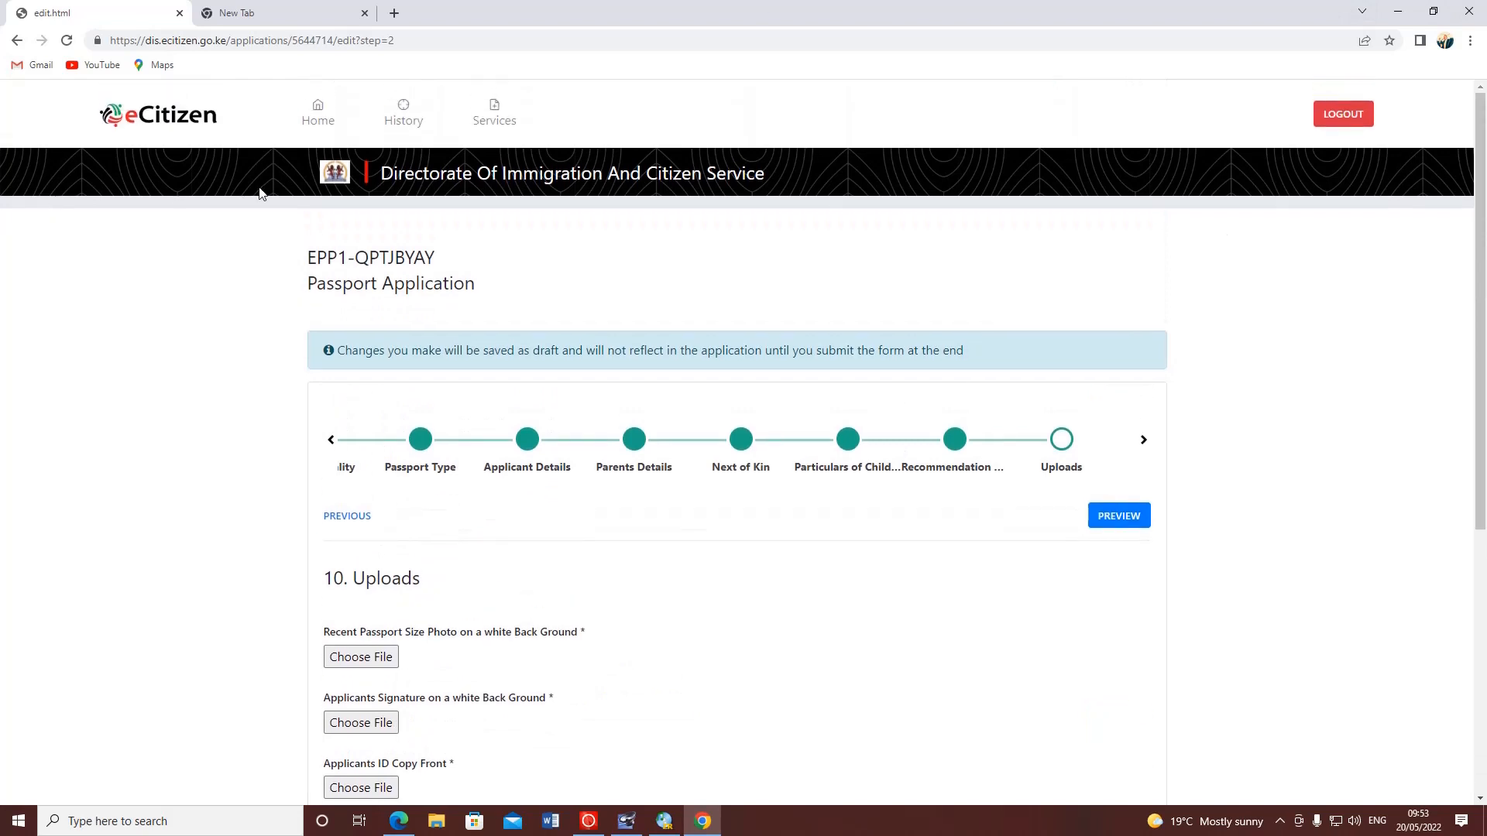
pyautogui.click(17, 41)
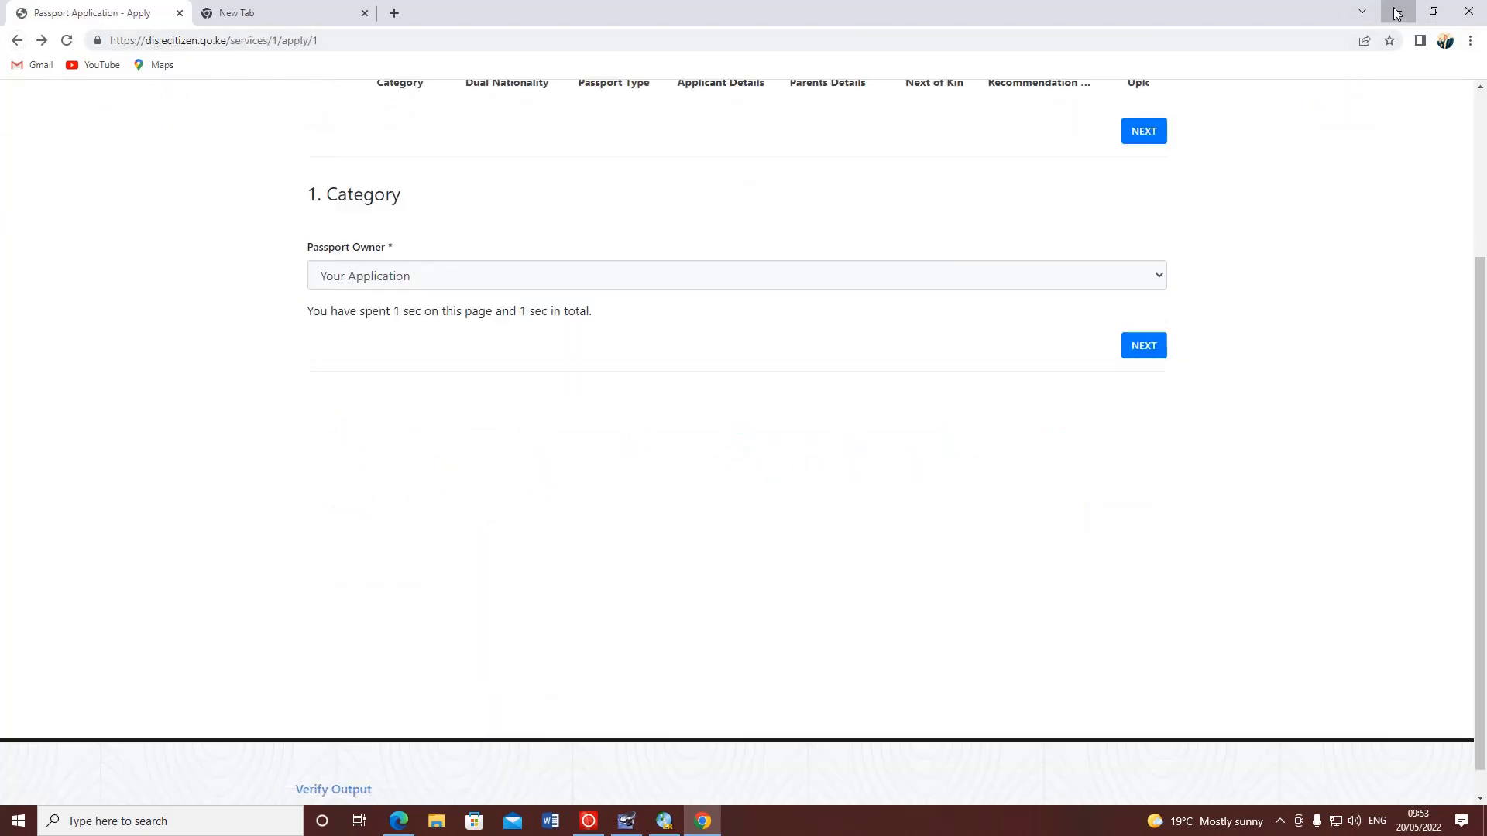
pyautogui.click(1481, 11)
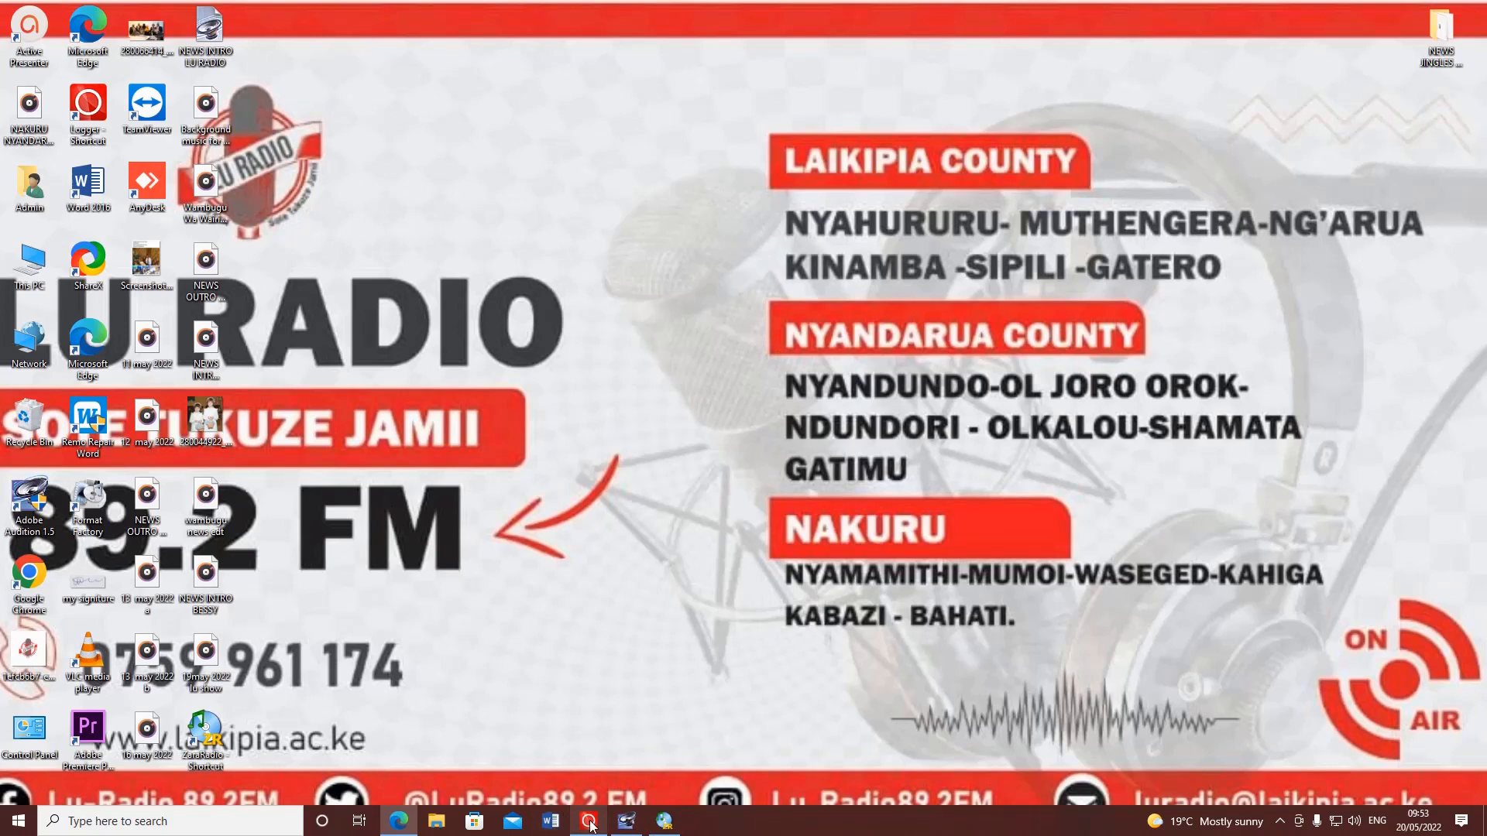
pyautogui.moveTo(591, 824)
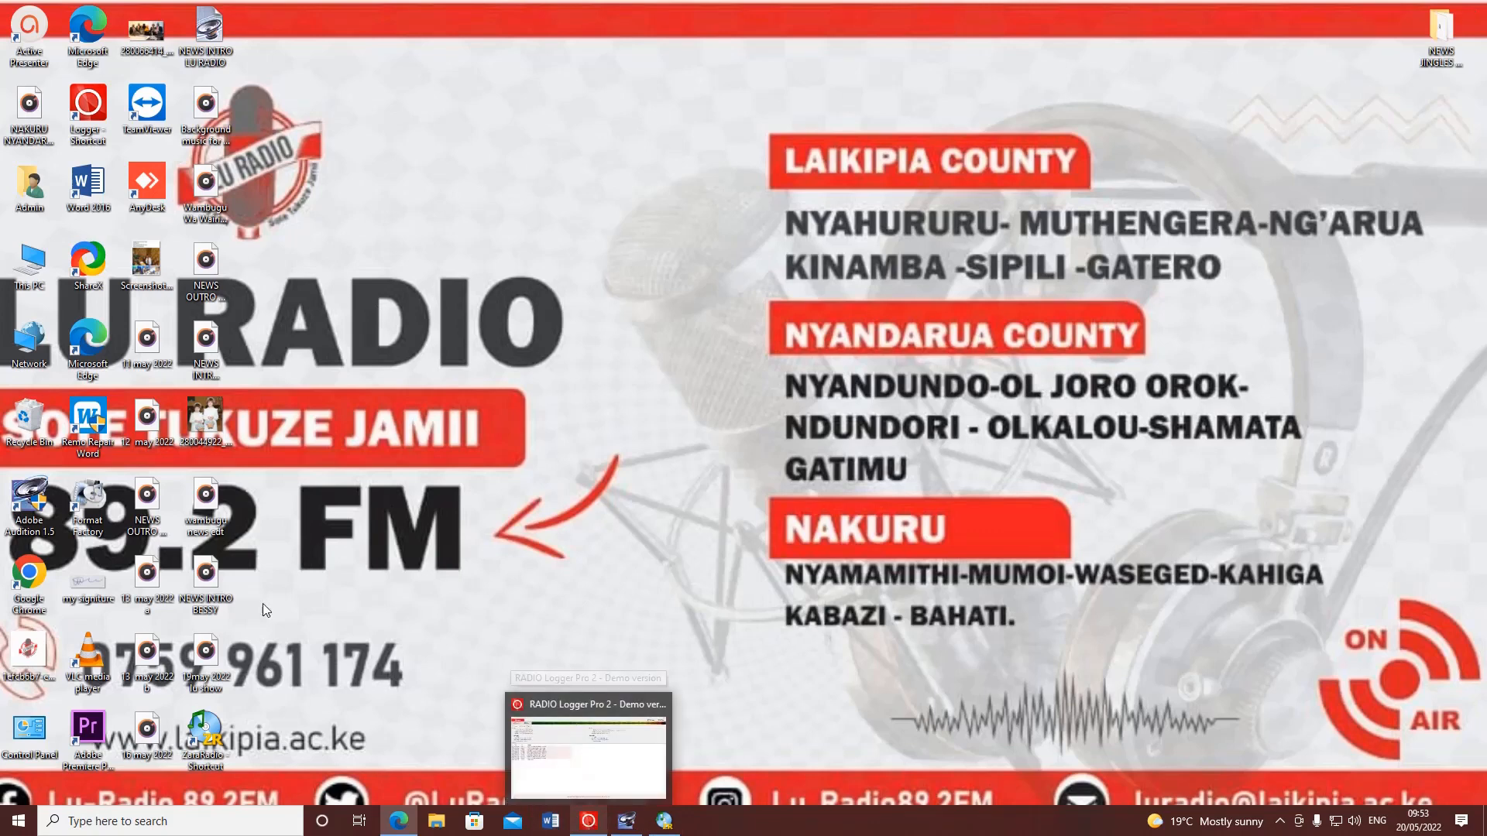